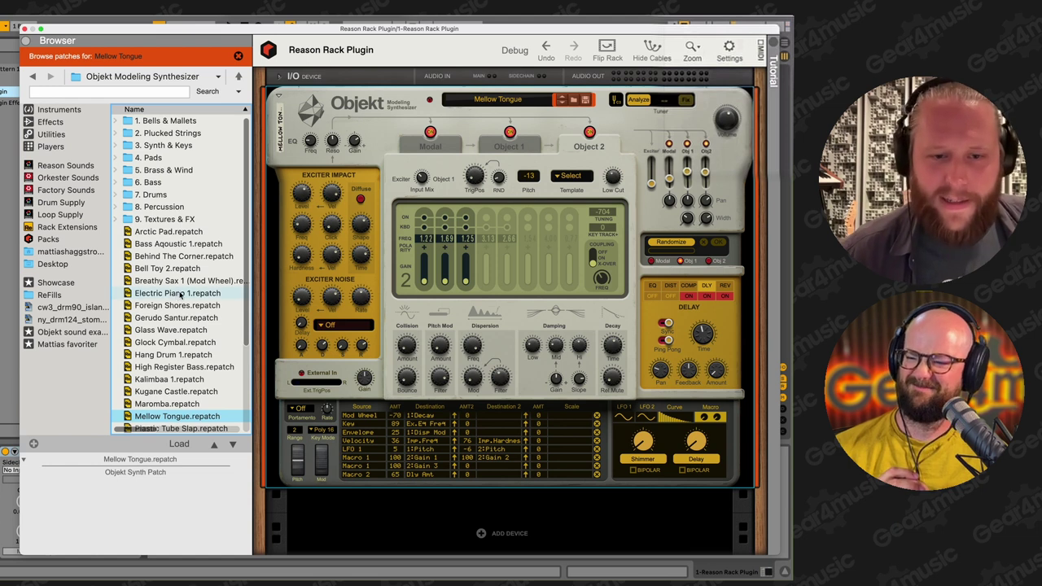
- Audition the Gerudo Santur patch in the Objekt synthesizer and switch to the Mellow Tongue patch
click(186, 318)
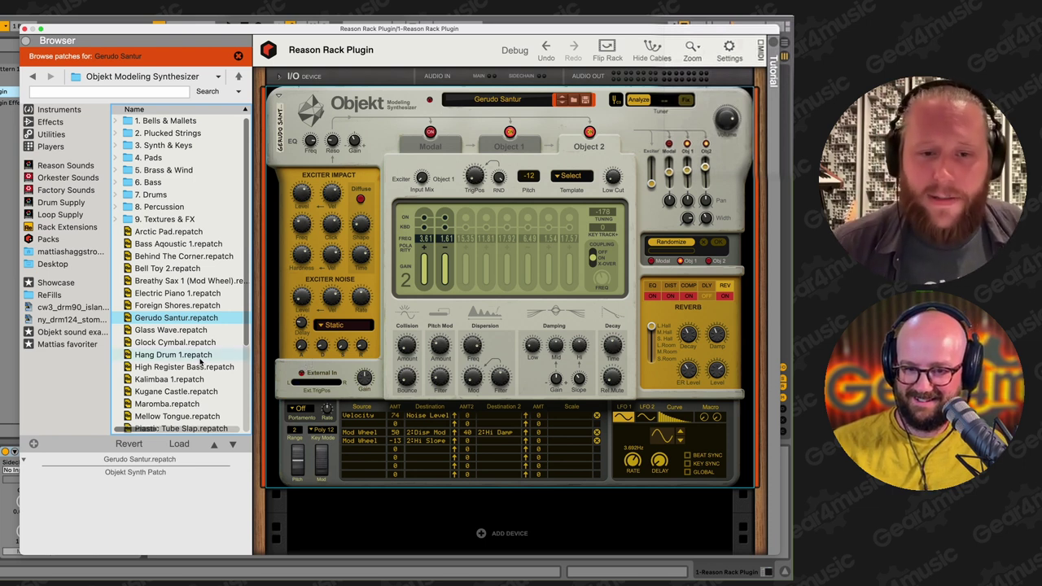
scroll(204, 364, down, 1)
click(203, 414)
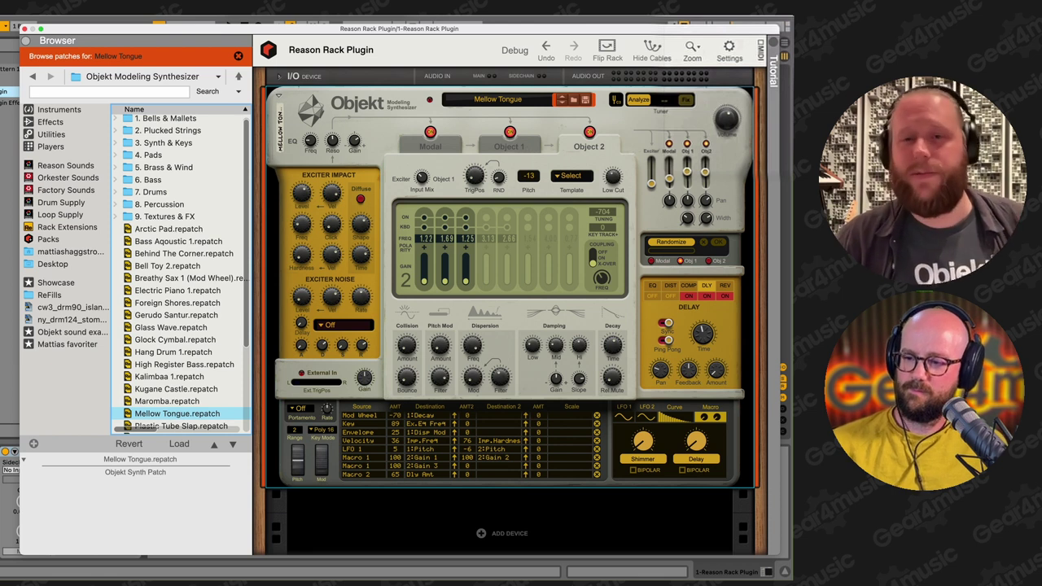
- Show the Object 1 settings and examine their Decay, Damping and Pitch Mod controls
click(526, 149)
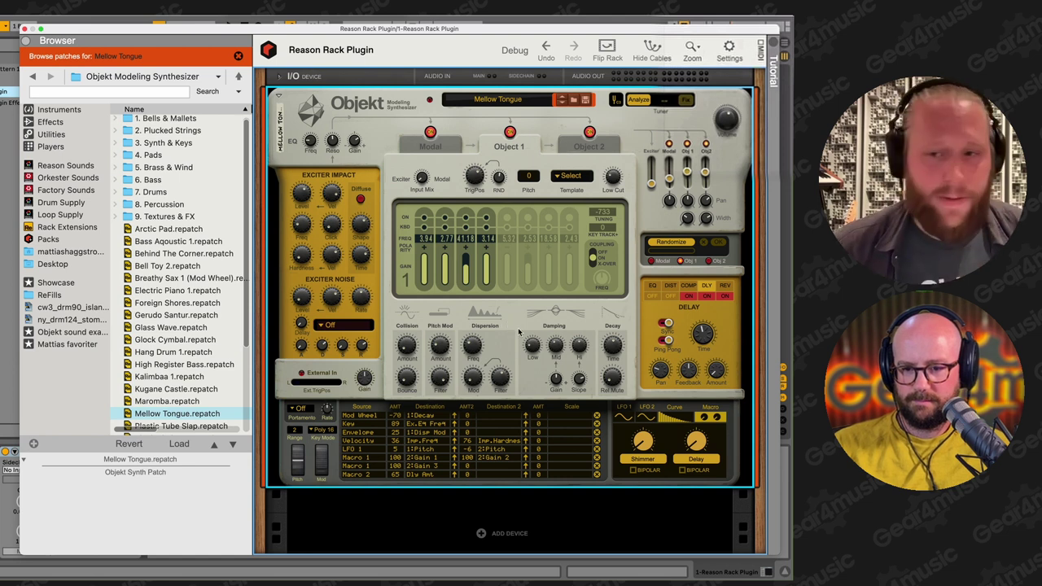
drag(613, 349, 615, 359)
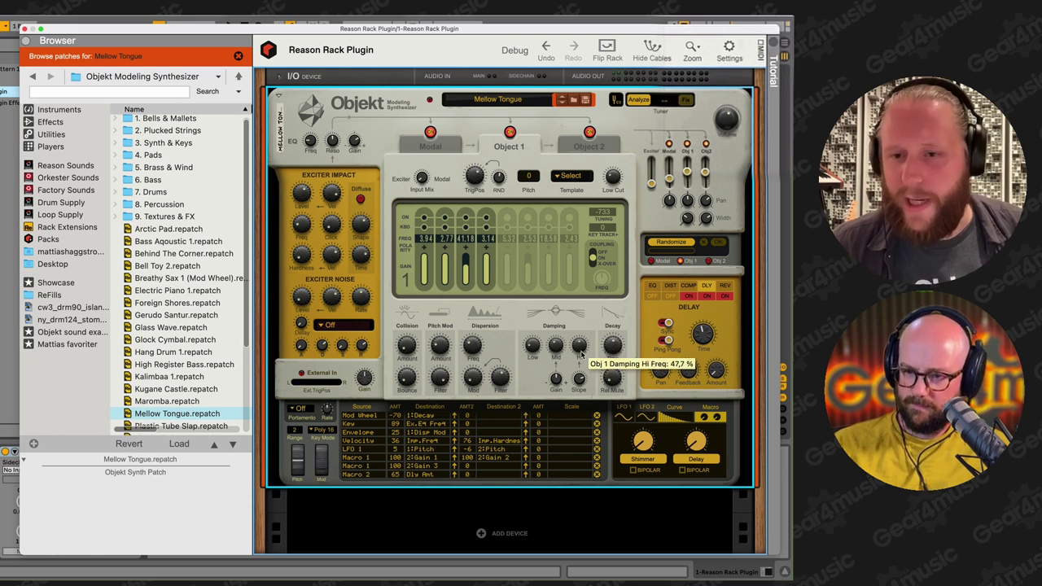
mouse_move(579, 352)
mouse_down()
mouse_move(585, 338)
mouse_move(587, 376)
mouse_move(585, 346)
mouse_up()
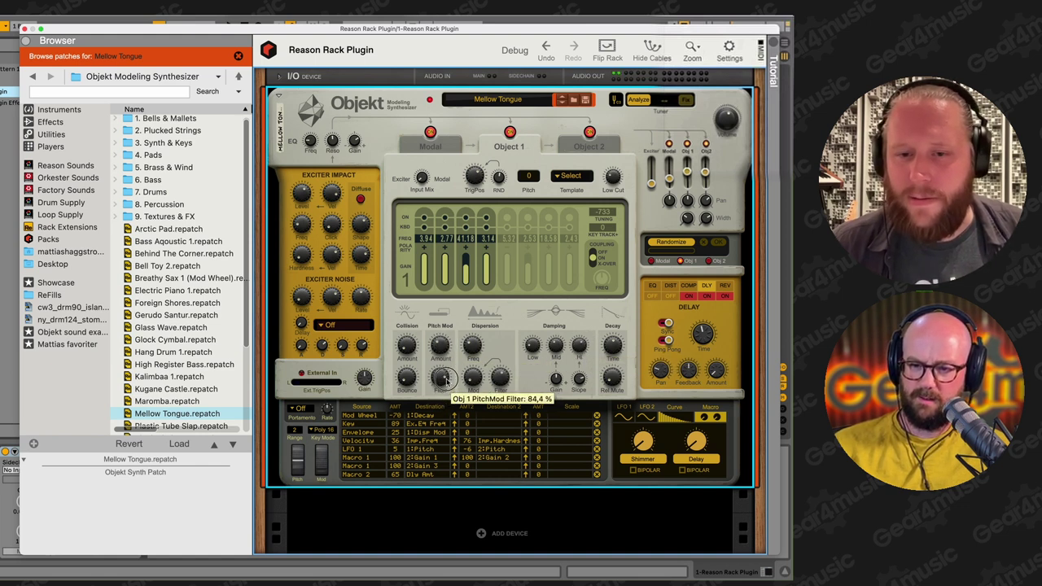
drag(444, 364, 443, 359)
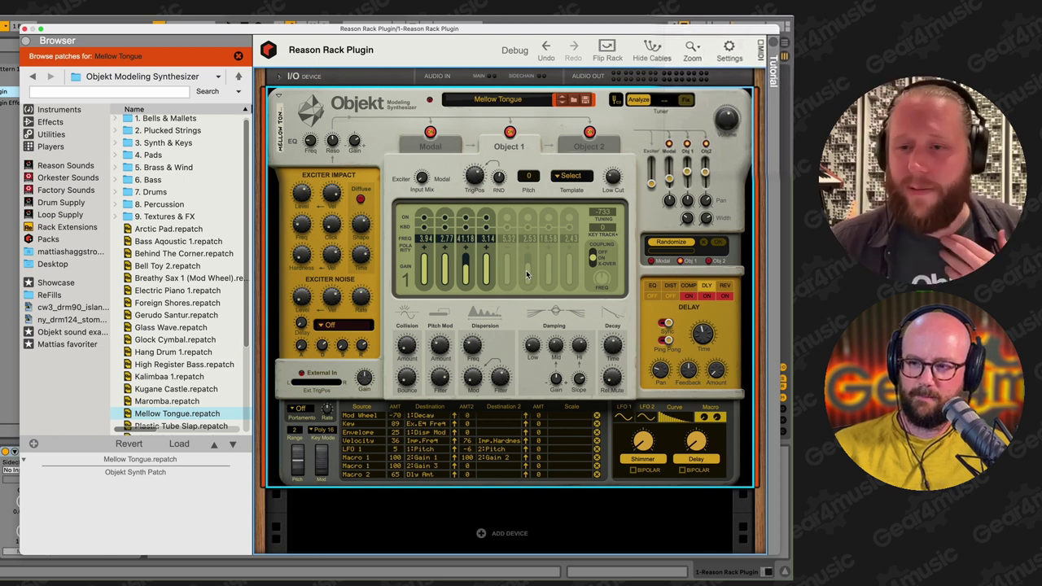
- Randomize Object 1 of the Mellow Tongue patch several times, with the randomize amount set to 50%
click(669, 242)
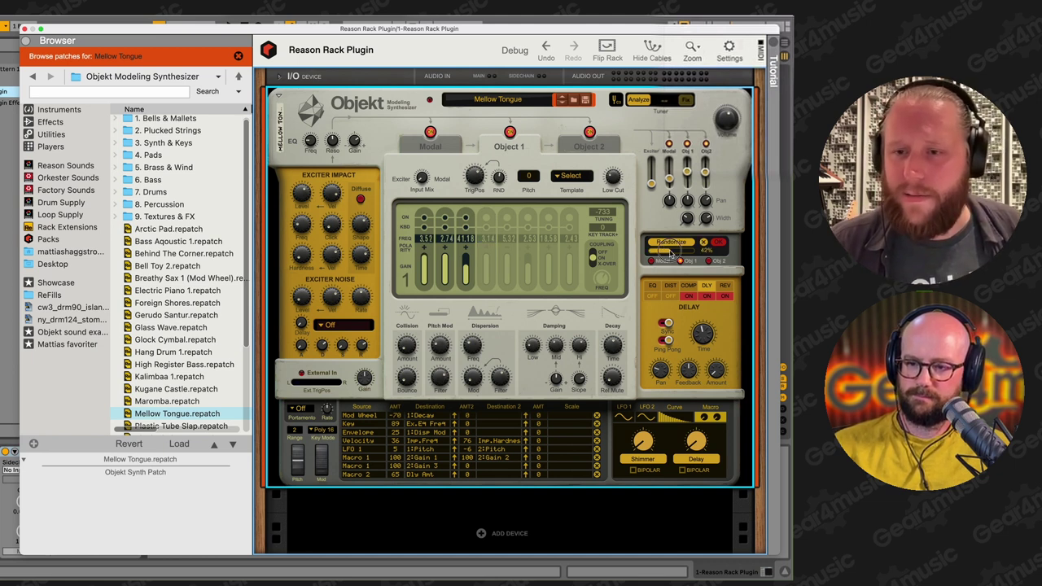
mouse_move(671, 254)
mouse_down()
mouse_move(608, 251)
mouse_move(691, 253)
mouse_move(671, 251)
mouse_up()
click(668, 244)
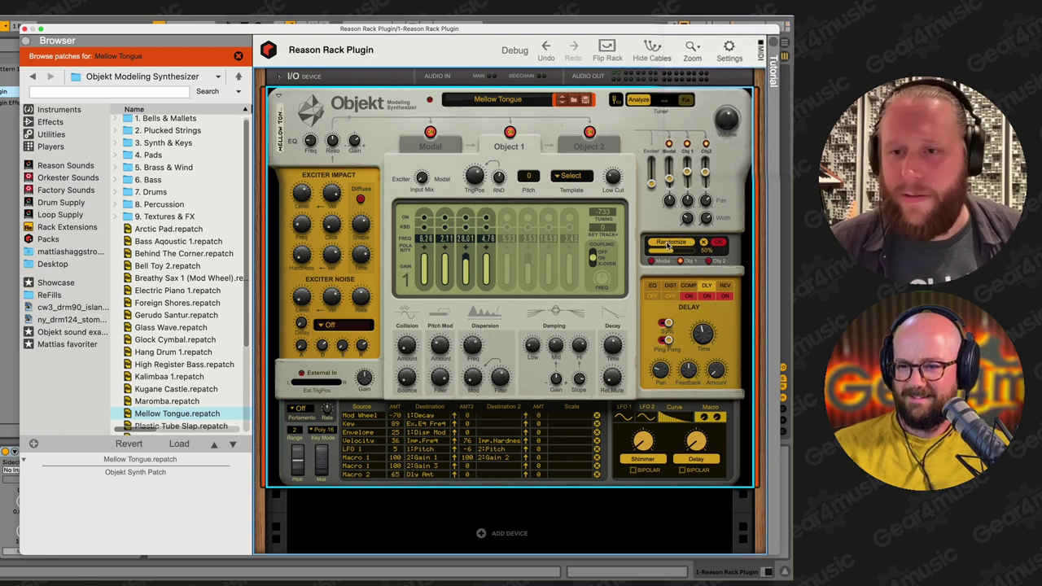
click(667, 242)
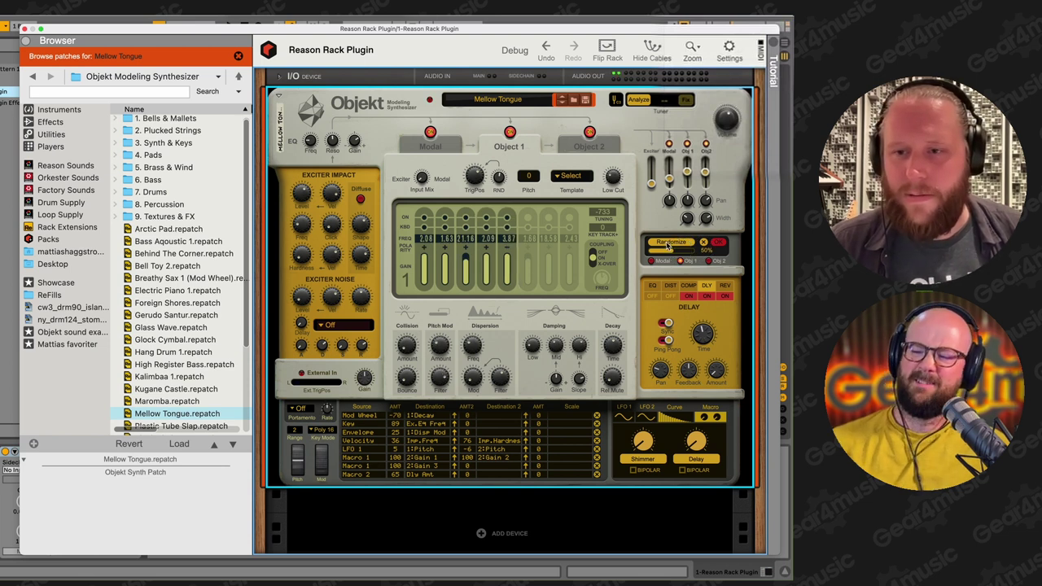
click(667, 243)
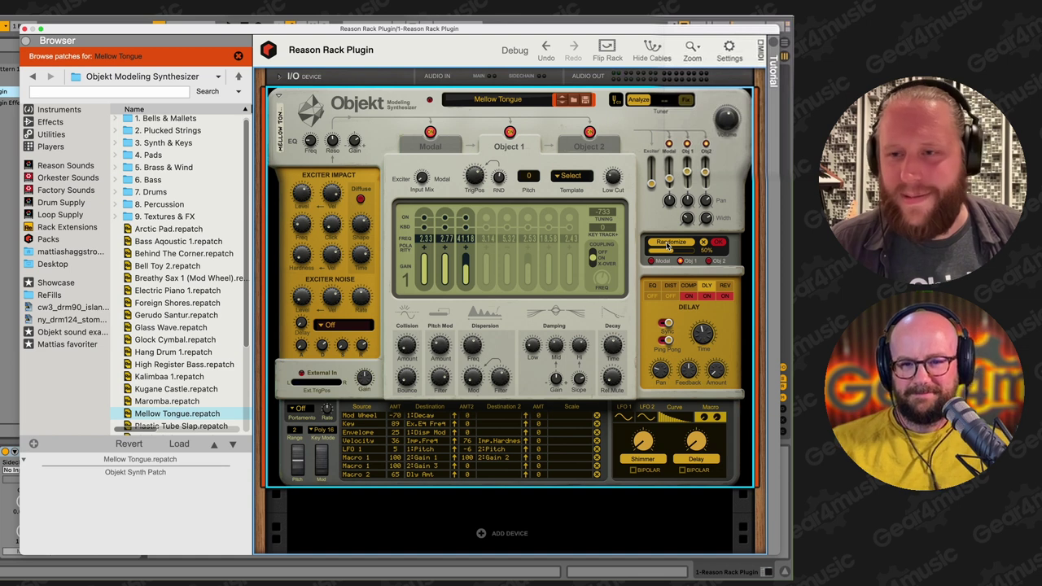
click(667, 243)
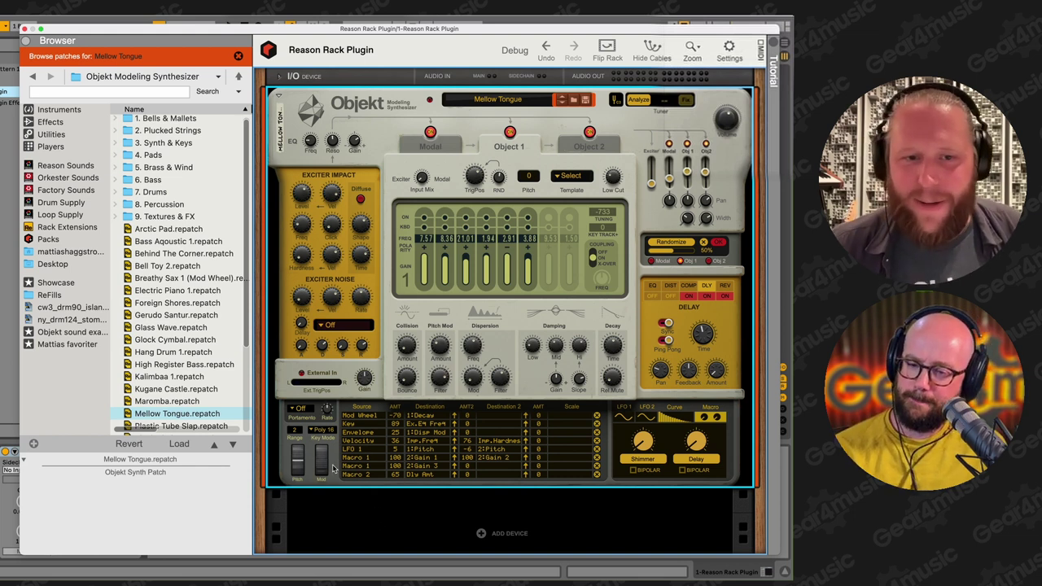
- Load the Udu 1 (Hole on C) patch into Objekt and replace it with the Timpani 1 patch
scroll(216, 386, down, 3)
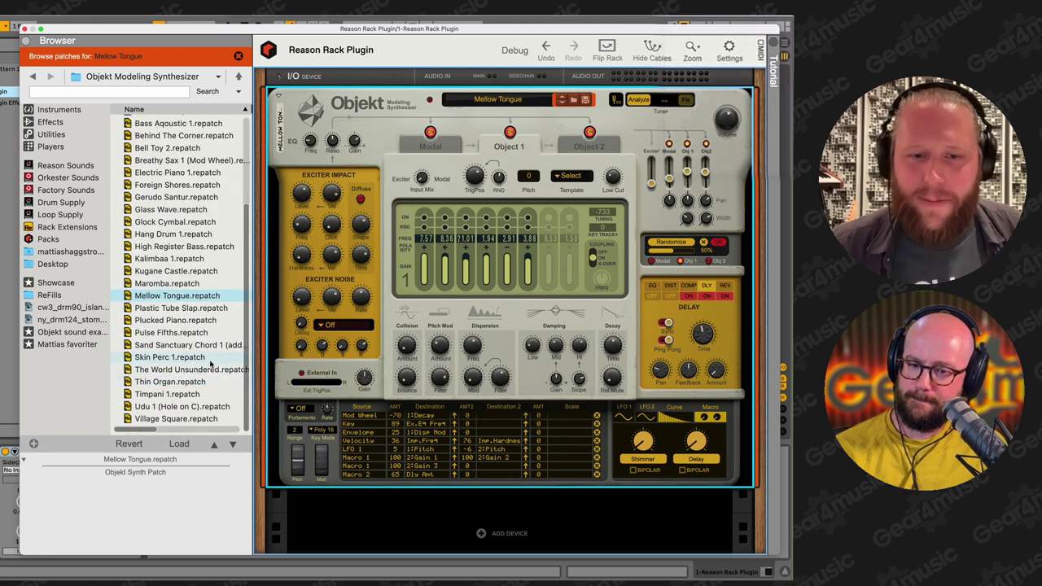
drag(209, 407, 393, 356)
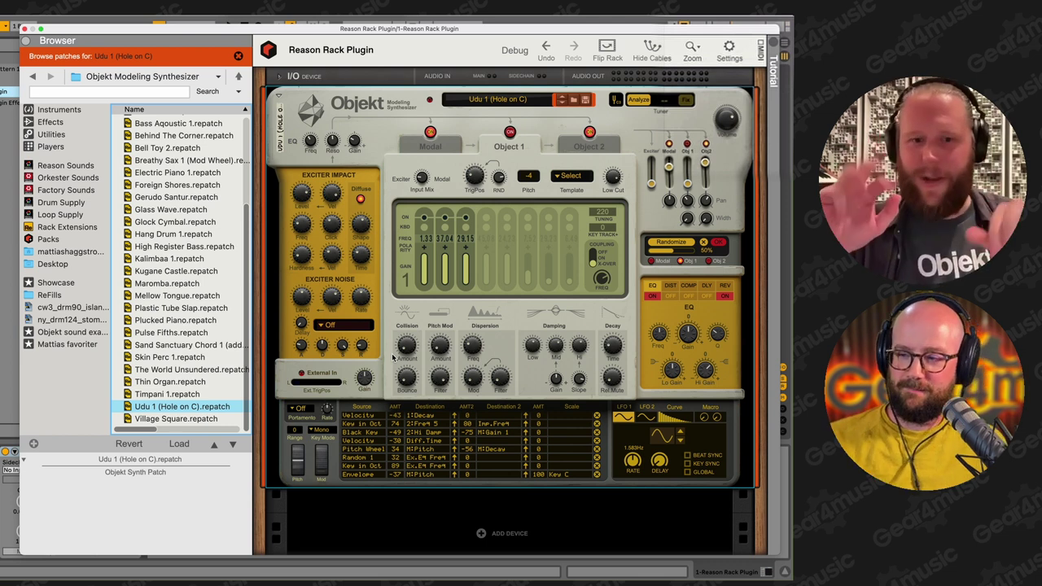
key(Up)
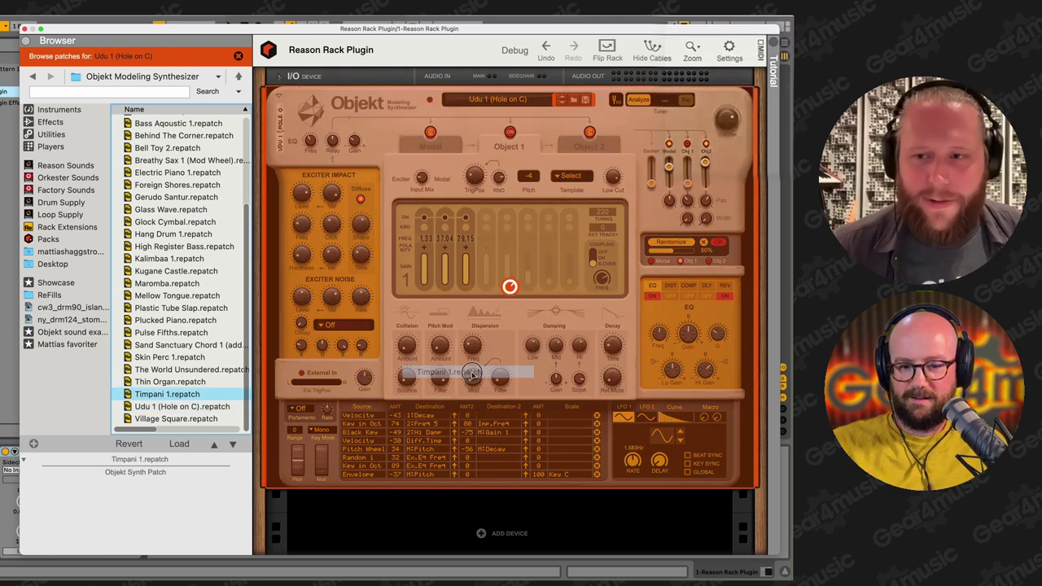
click(722, 245)
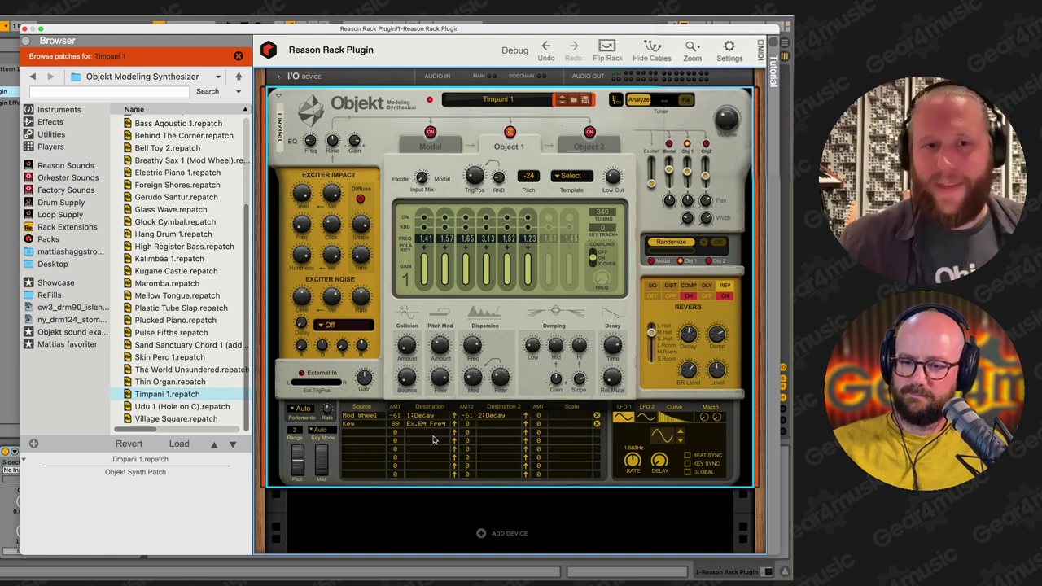
- Audition the Arctic Pad patch in Objekt and switch to the Plastic Tube Slap patch
scroll(193, 318, up, 3)
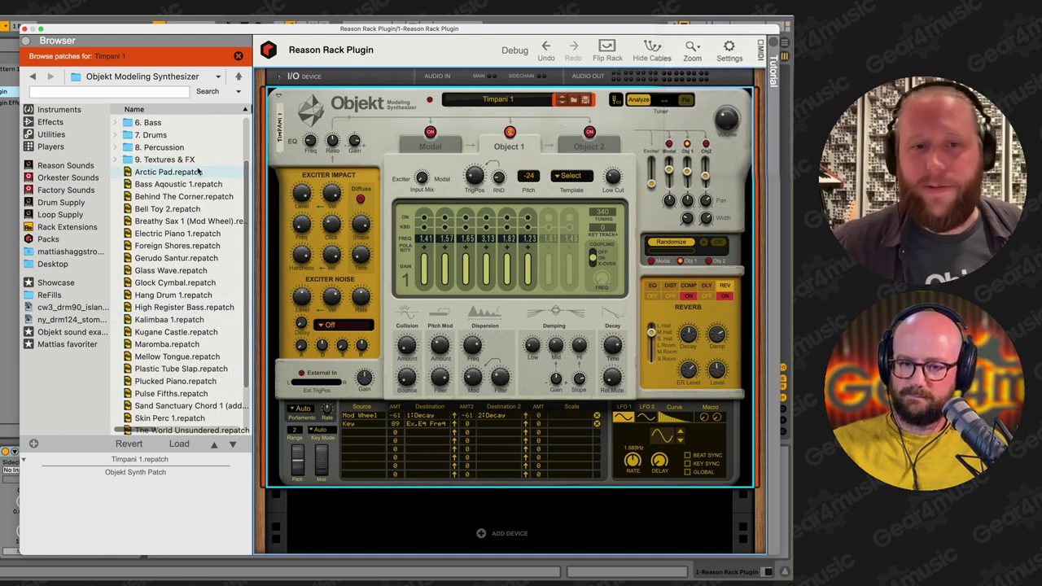
double_click(195, 172)
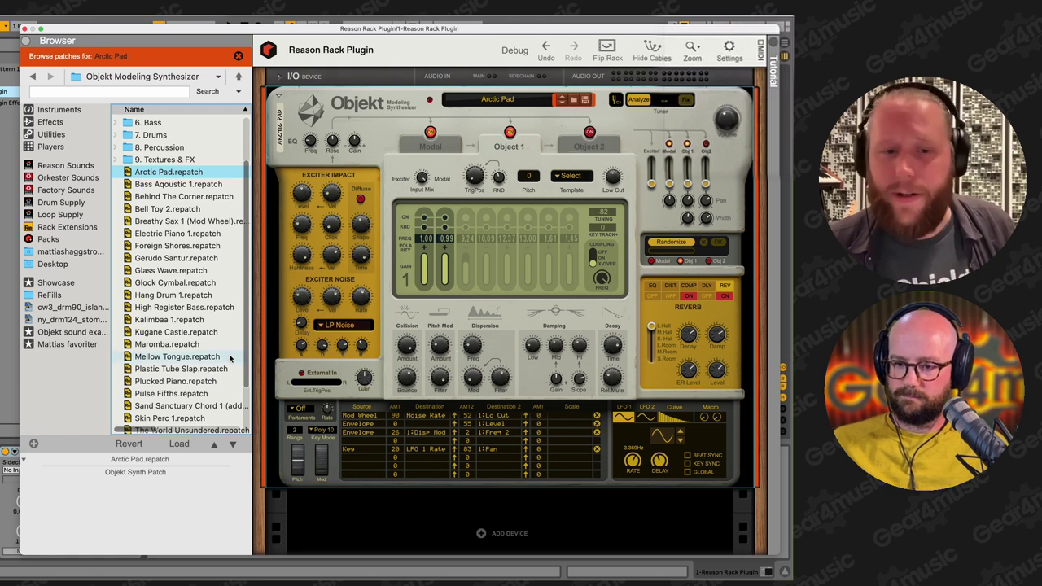
click(199, 370)
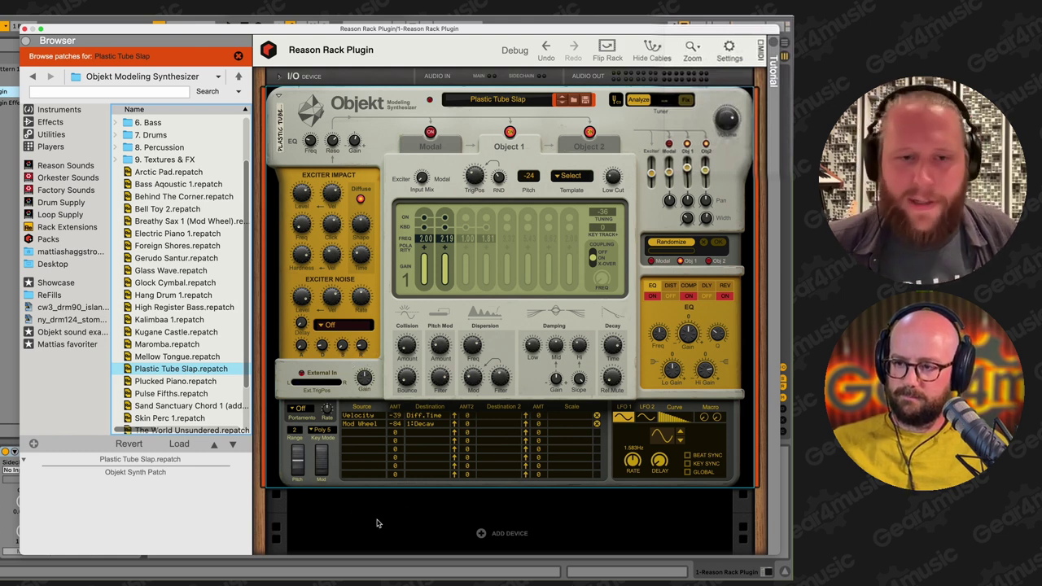
- Add the ny_drm124_stomp_ful.rx2 loop below Objekt as a Dr. OctoRex and route its audio output to Objekt's External In
click(71, 319)
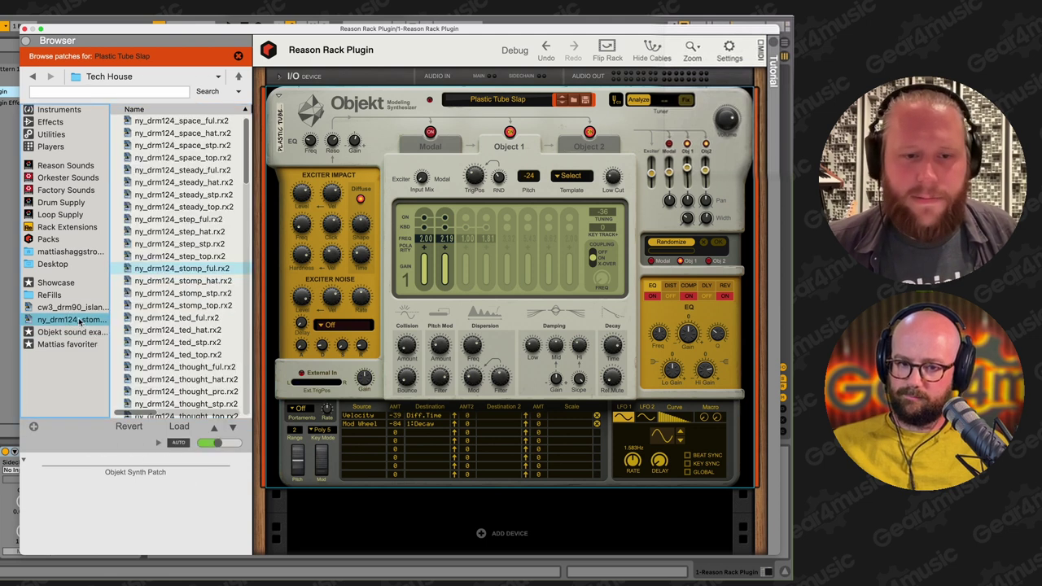
drag(71, 319, 379, 510)
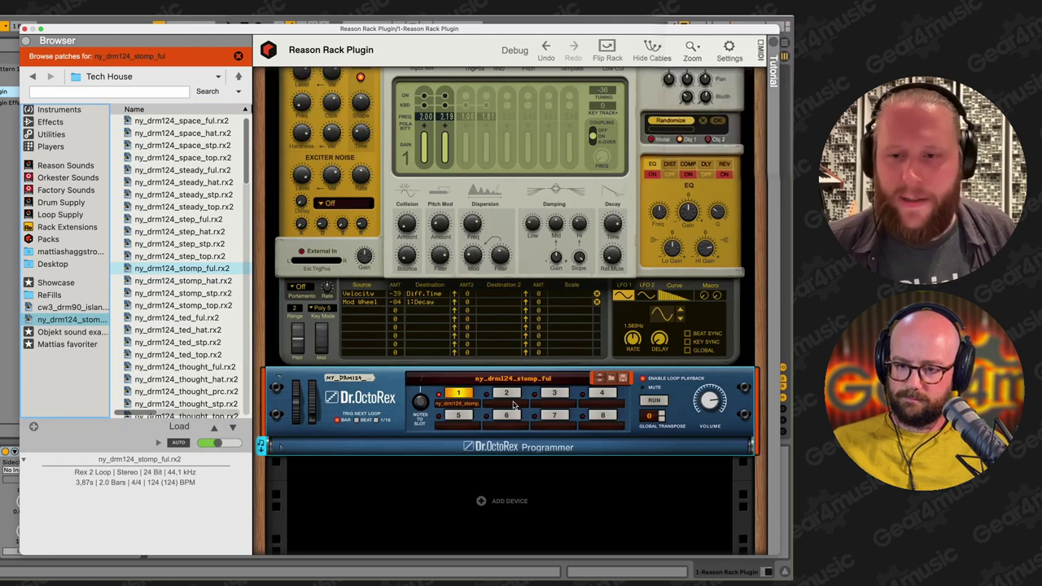
key(Tab)
drag(664, 388, 363, 246)
key(Tab)
- Play the drum loop through Objekt with the key mode set to Mono, and delete the stopped Dr. OctoRex
key(space)
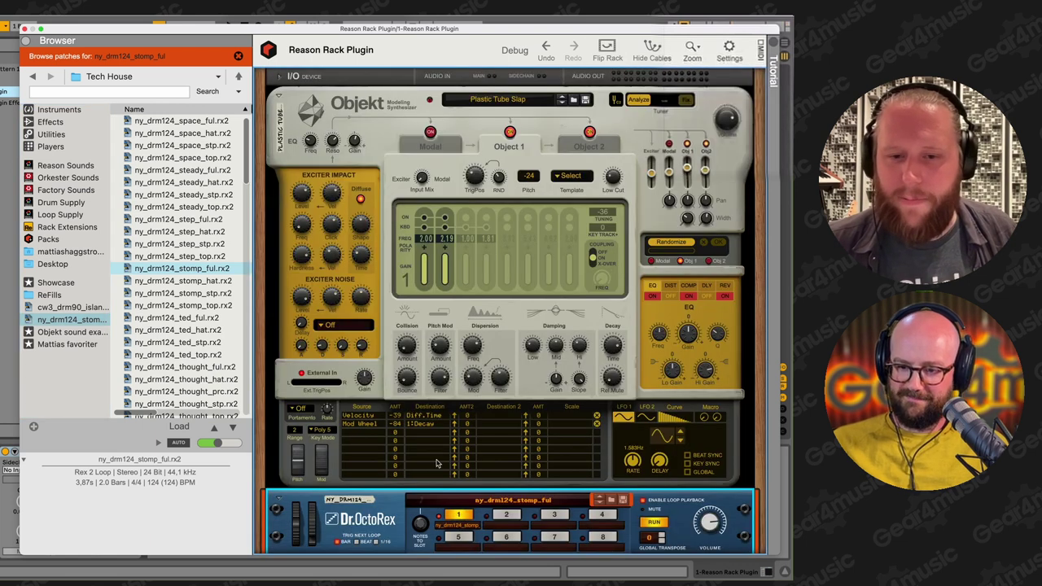
click(324, 435)
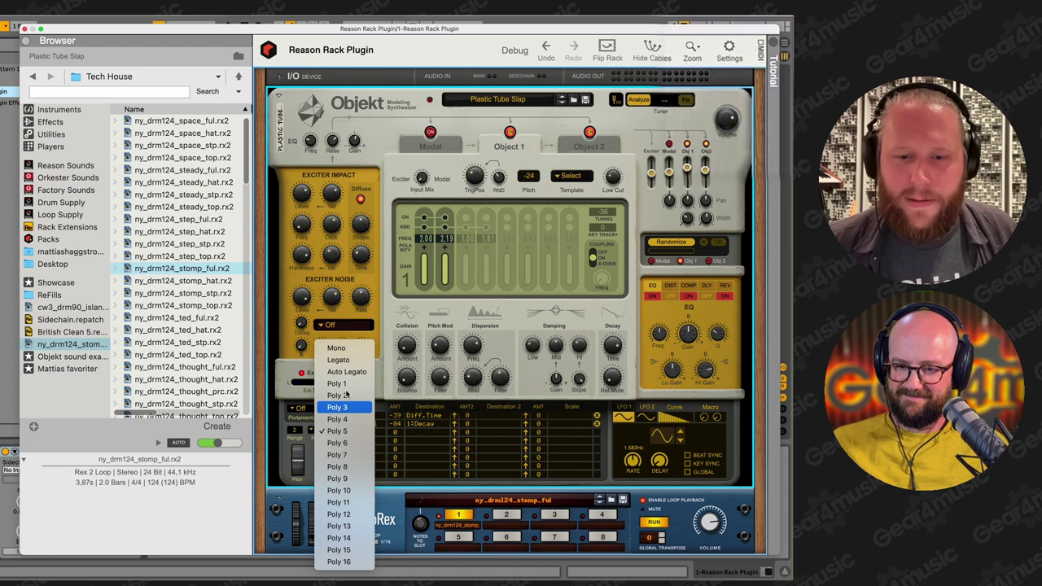
click(338, 348)
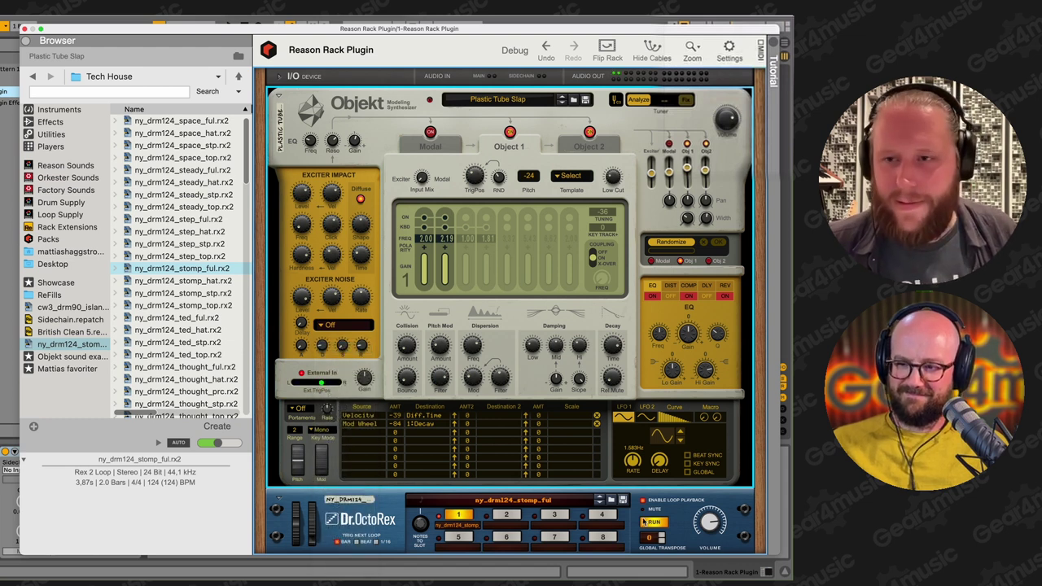
click(651, 523)
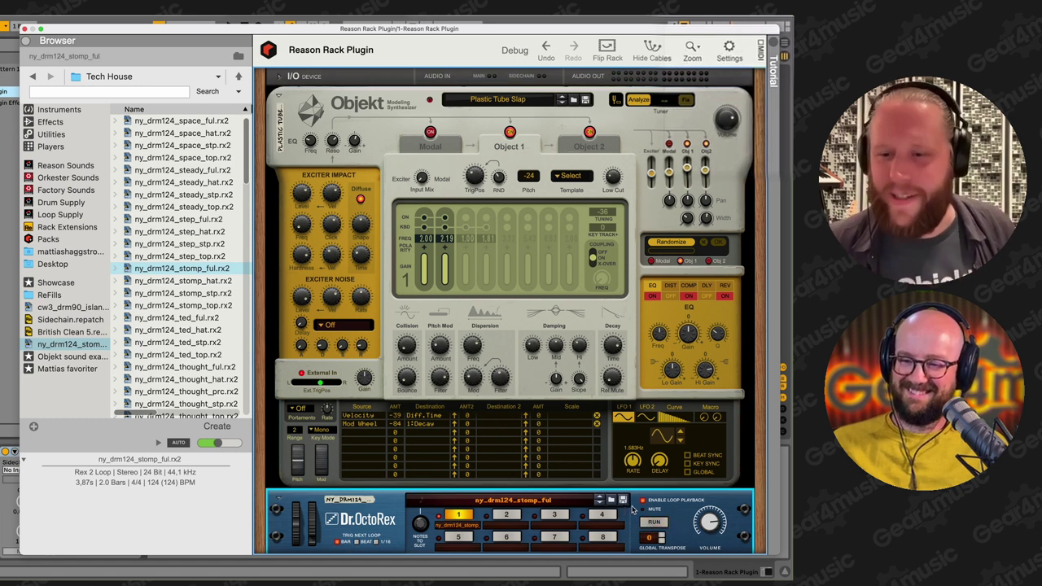
key(BackSpace)
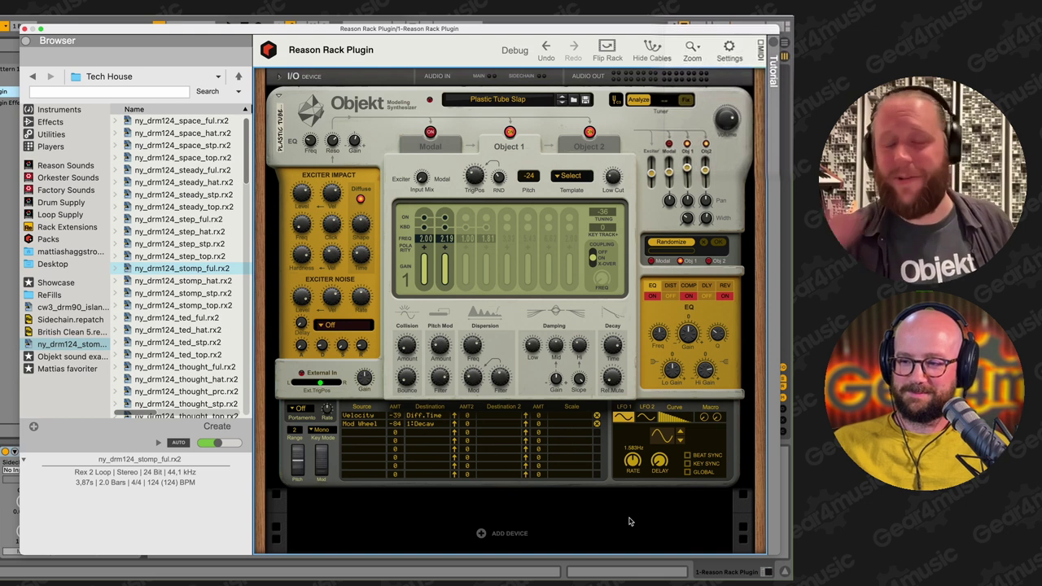
- Inspect the I/O device's host audio inputs and Objekt's External In on the rear of the rack
click(279, 77)
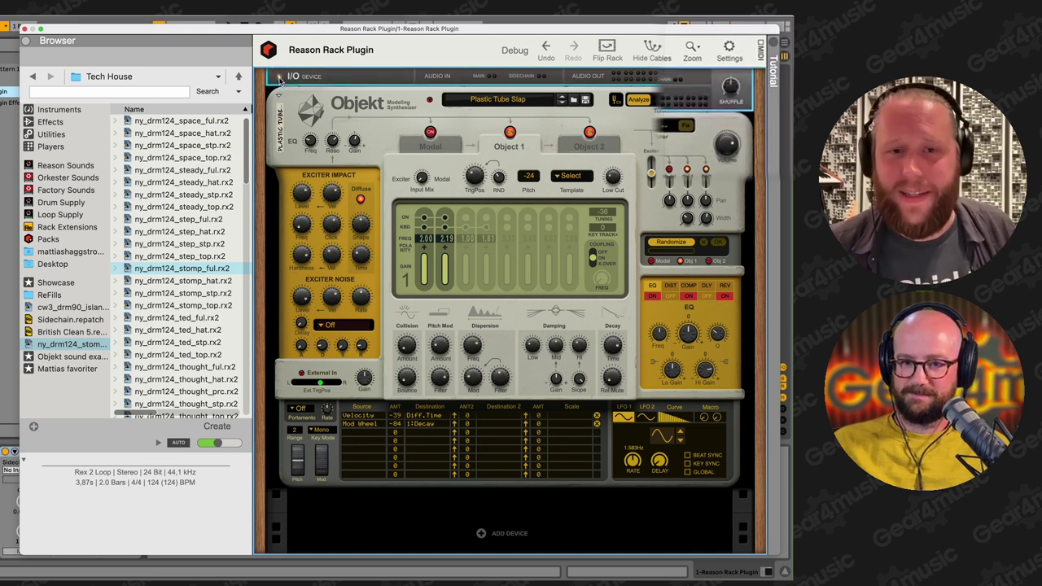
key(Tab)
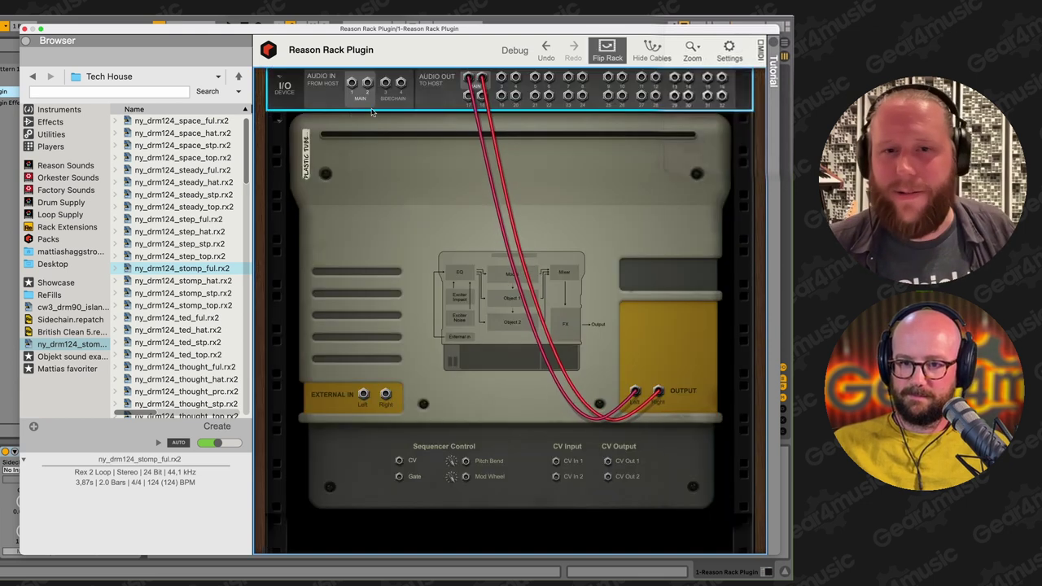
drag(386, 86, 477, 393)
key(Tab)
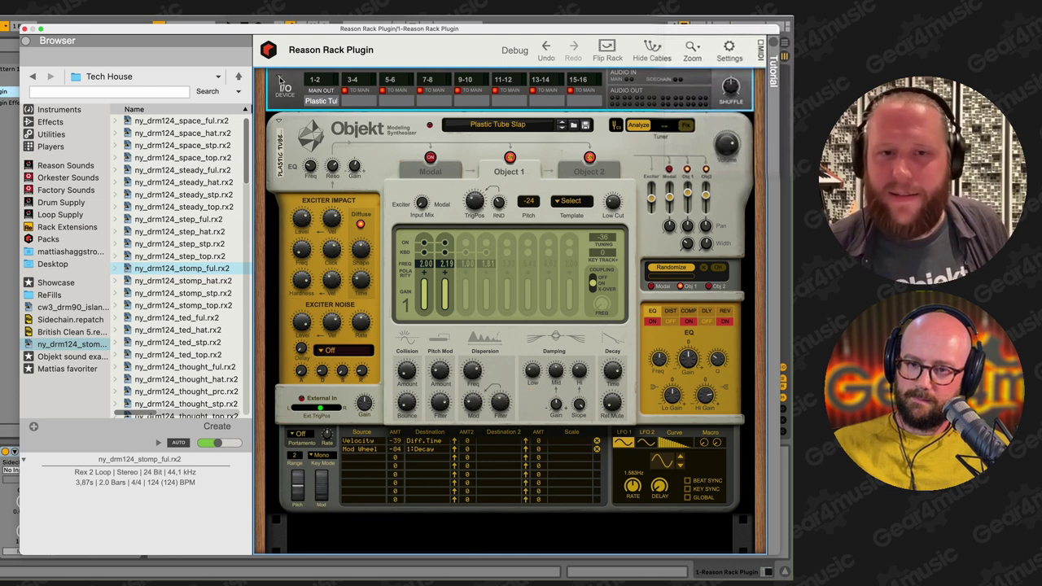
scroll(387, 289, down, 2)
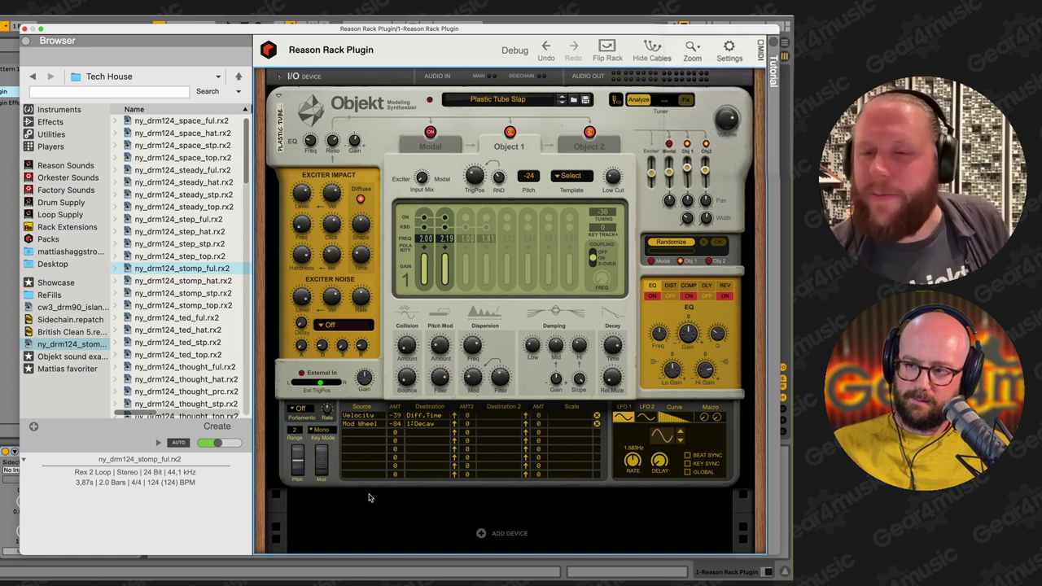
- Put a Monotone Bass Synthesizer into the rack in place of Objekt
click(47, 109)
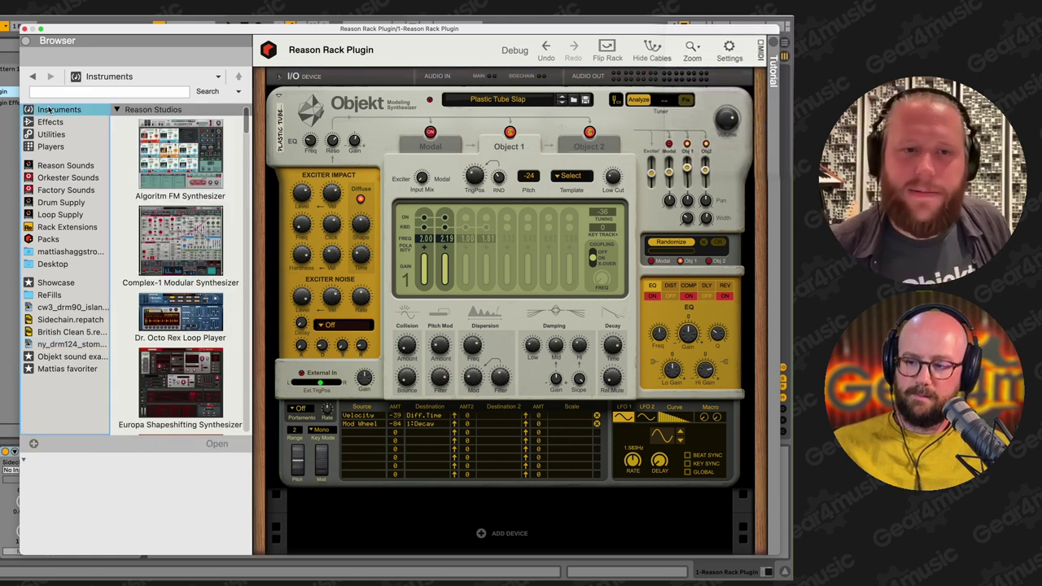
scroll(220, 279, down, 10)
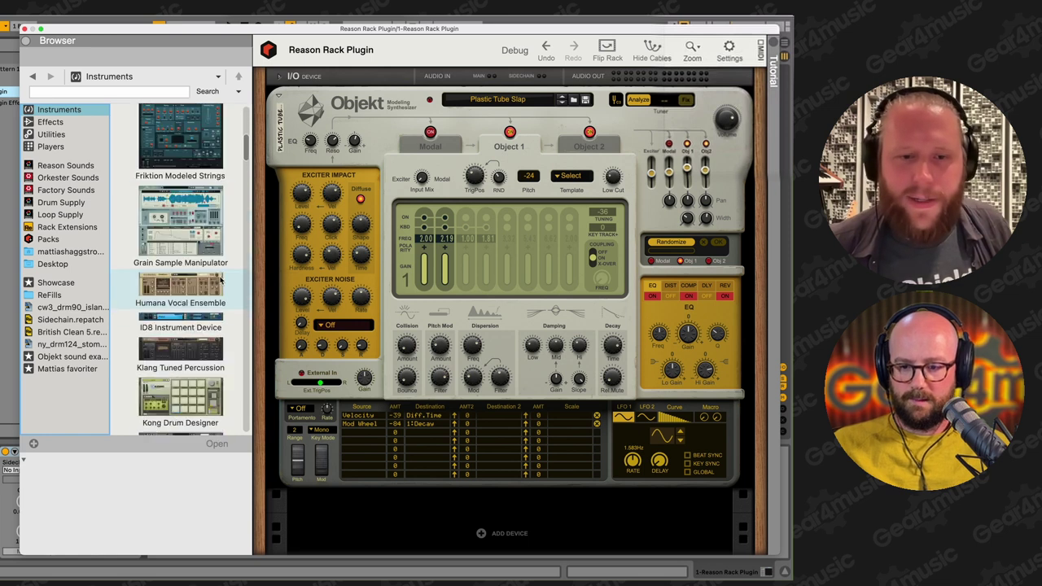
scroll(220, 279, down, 5)
drag(179, 158, 509, 284)
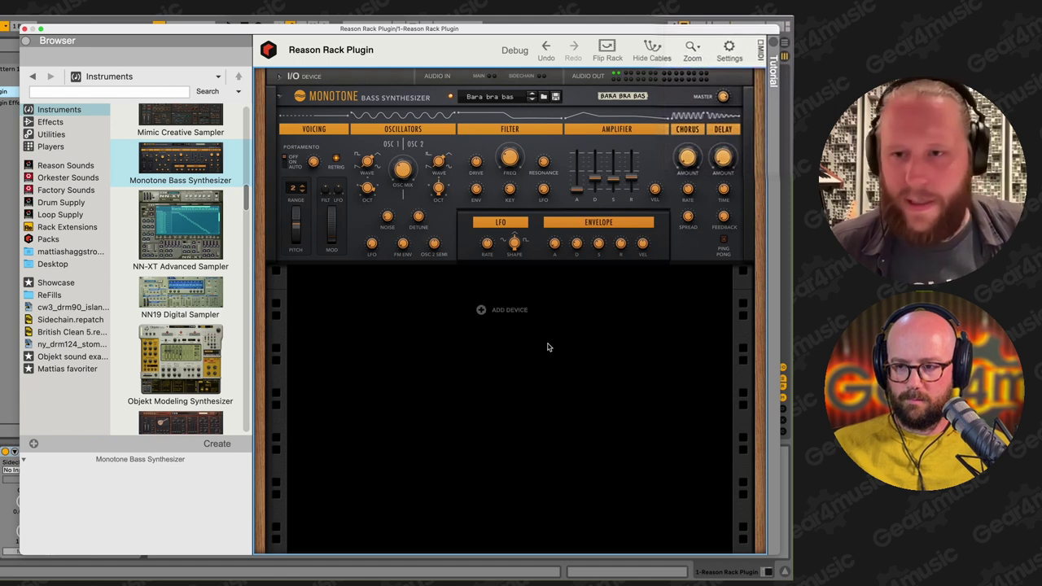
- Add an Audiomatic Retro Transformer effect below the Monotone Bass Synthesizer
click(72, 123)
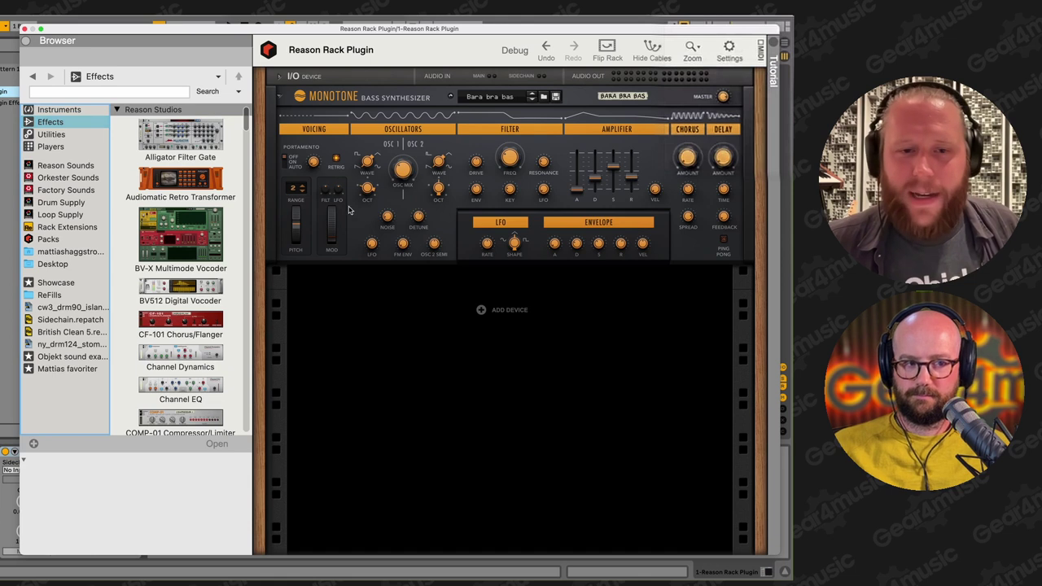
double_click(176, 183)
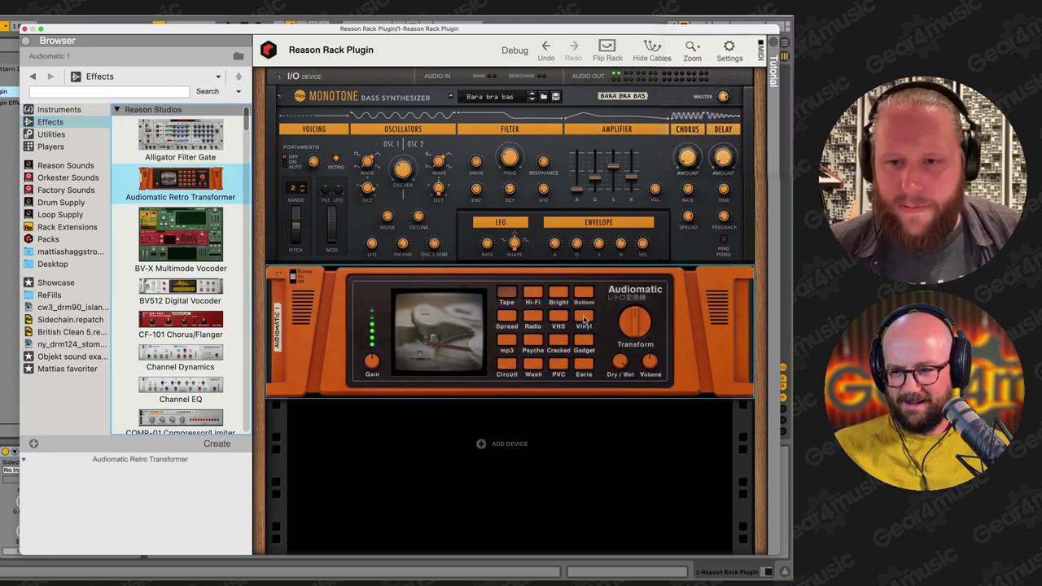
scroll(225, 326, down, 10)
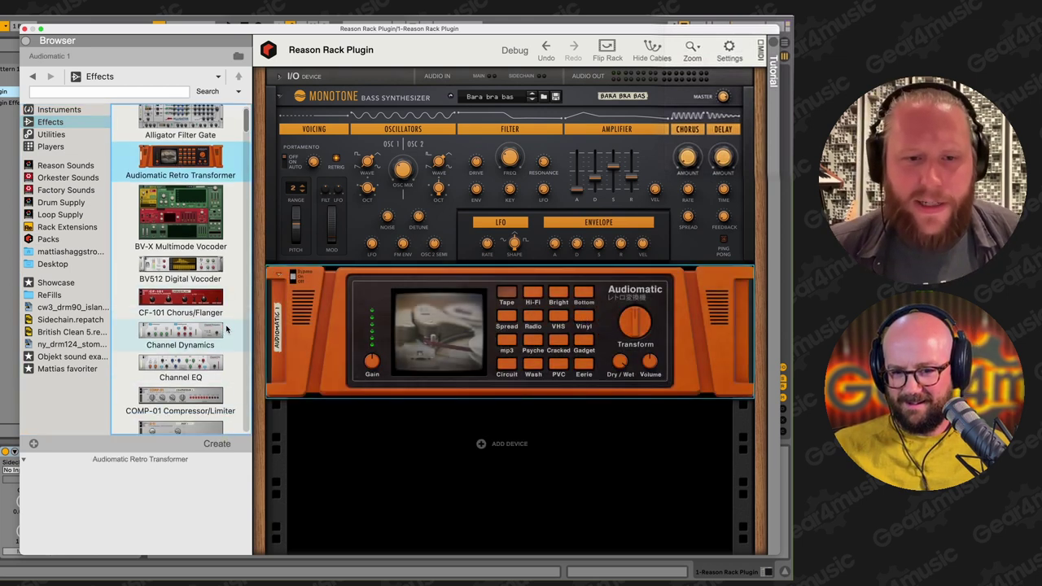
- Audition the Hi-Fi, Bottom, Radio, Vinyl and Psyche presets on the Audiomatic Retro Transformer, and return it to Tape
scroll(225, 326, down, 10)
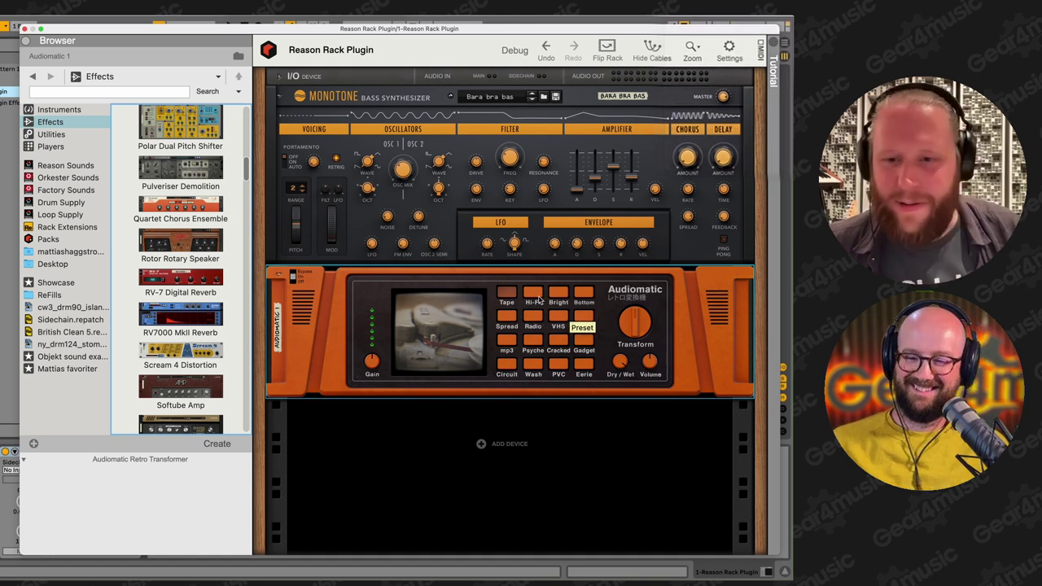
click(534, 297)
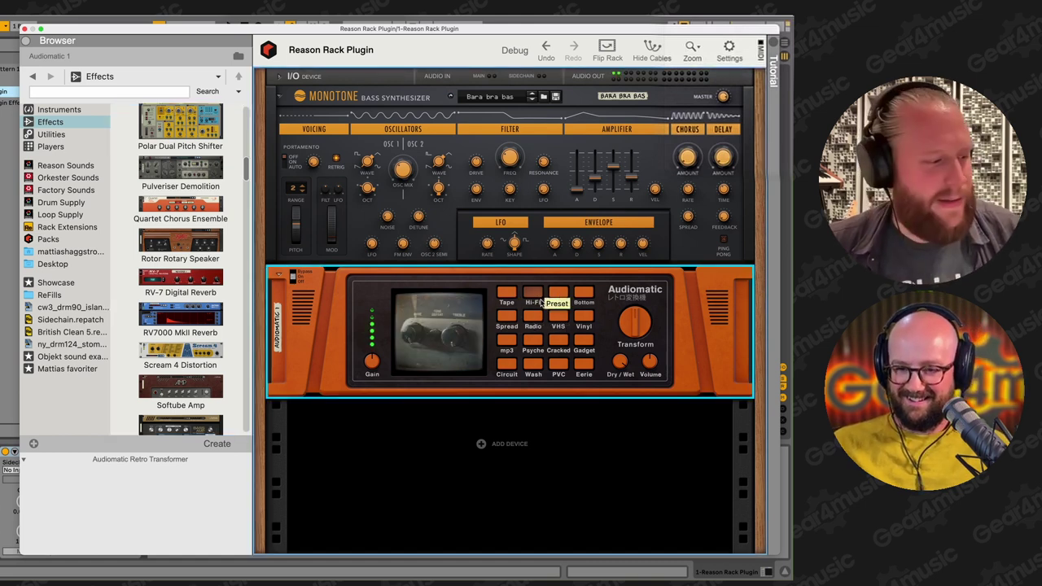
click(583, 296)
mouse_move(628, 324)
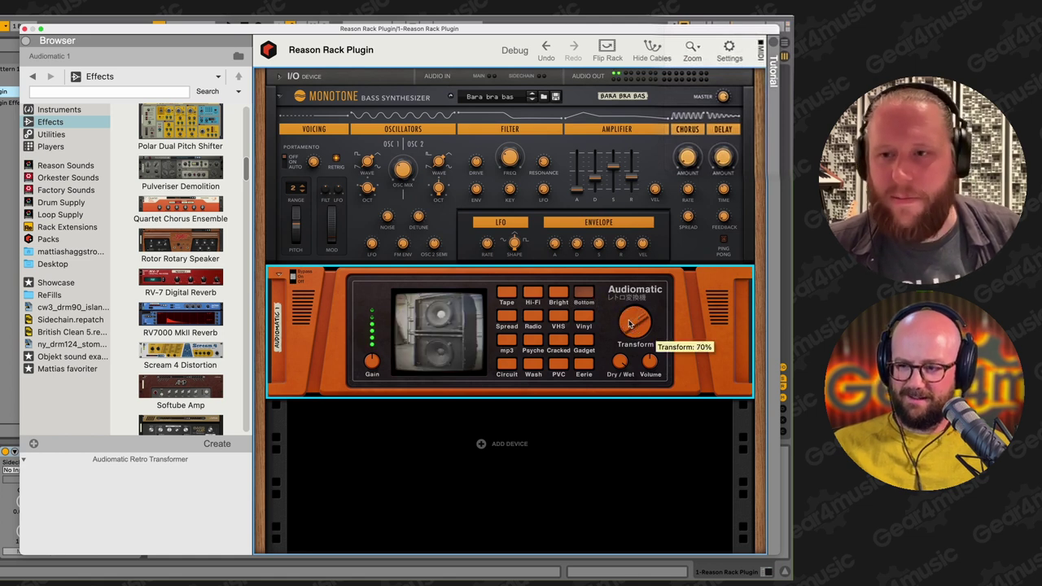
click(533, 319)
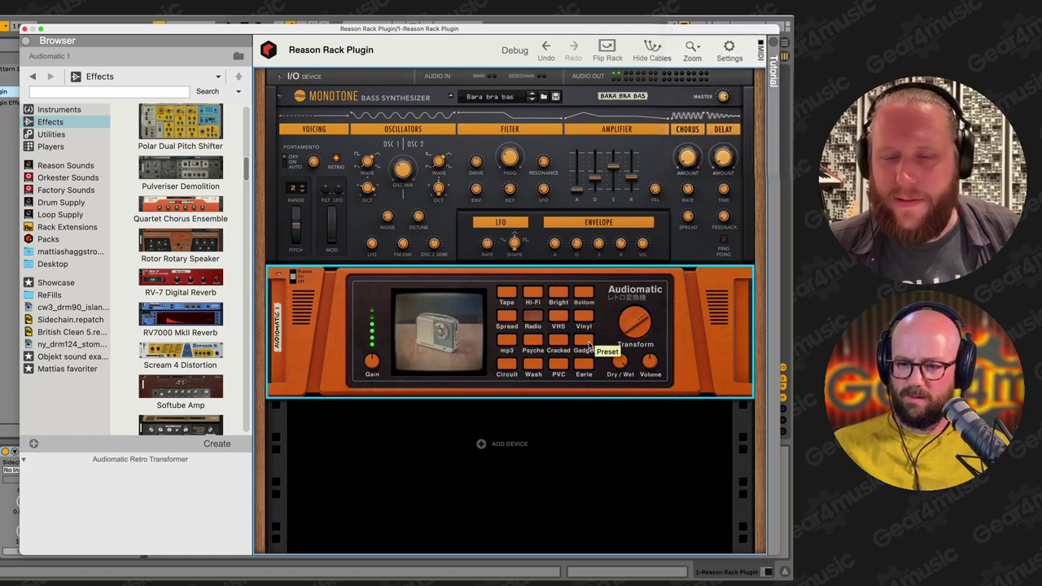
click(583, 317)
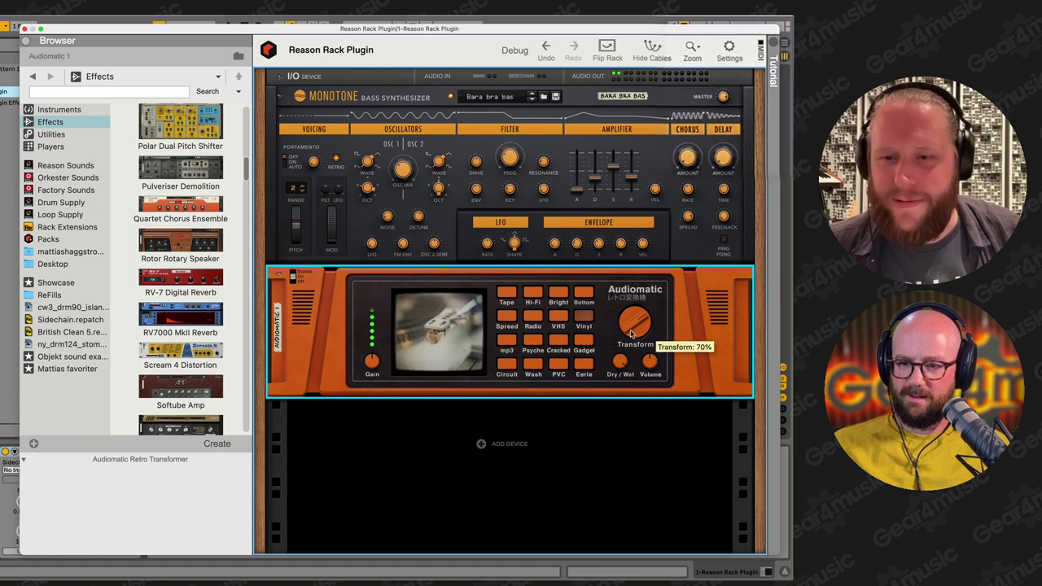
click(538, 342)
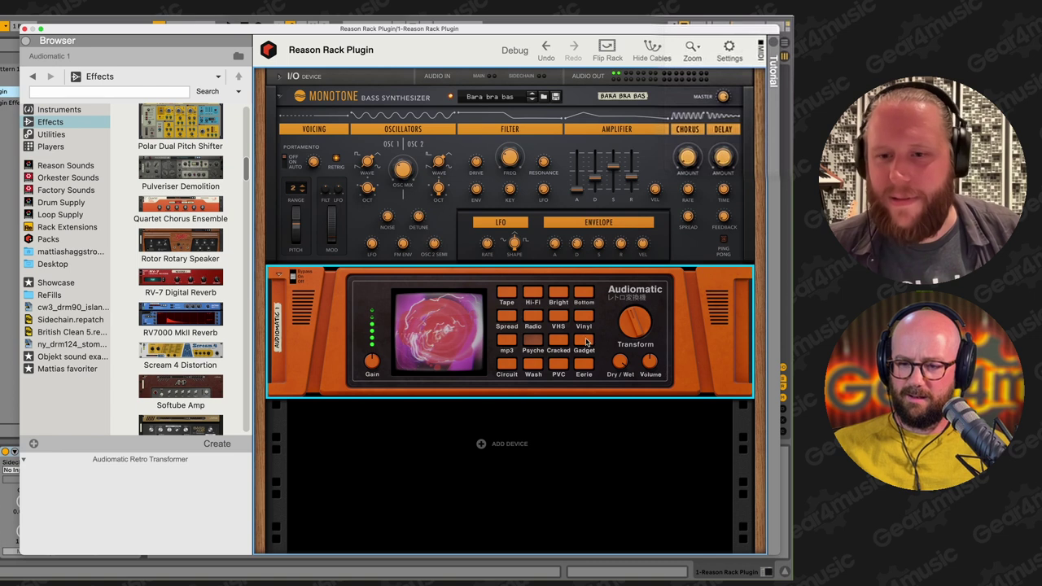
click(507, 296)
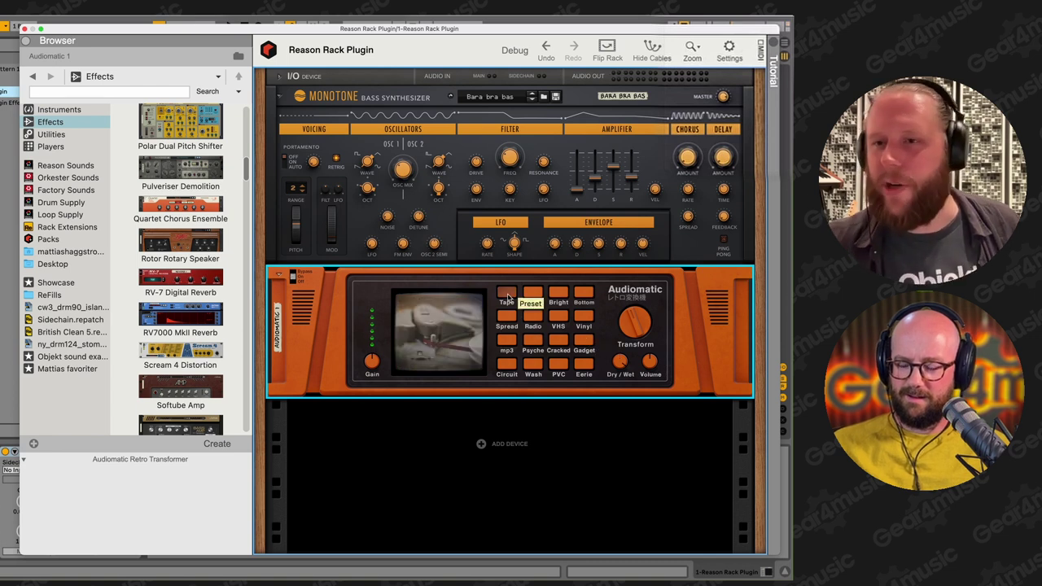
- Add The Echo with the Warm Echo patch below Audiomatic, and check the cable routing on the rear of the rack
click(366, 468)
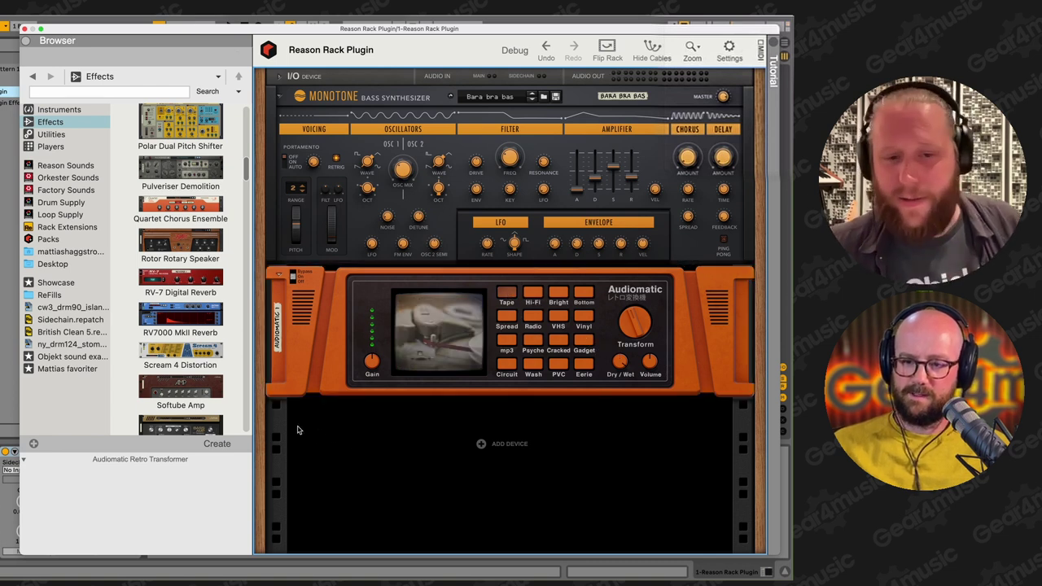
scroll(201, 352, down, 5)
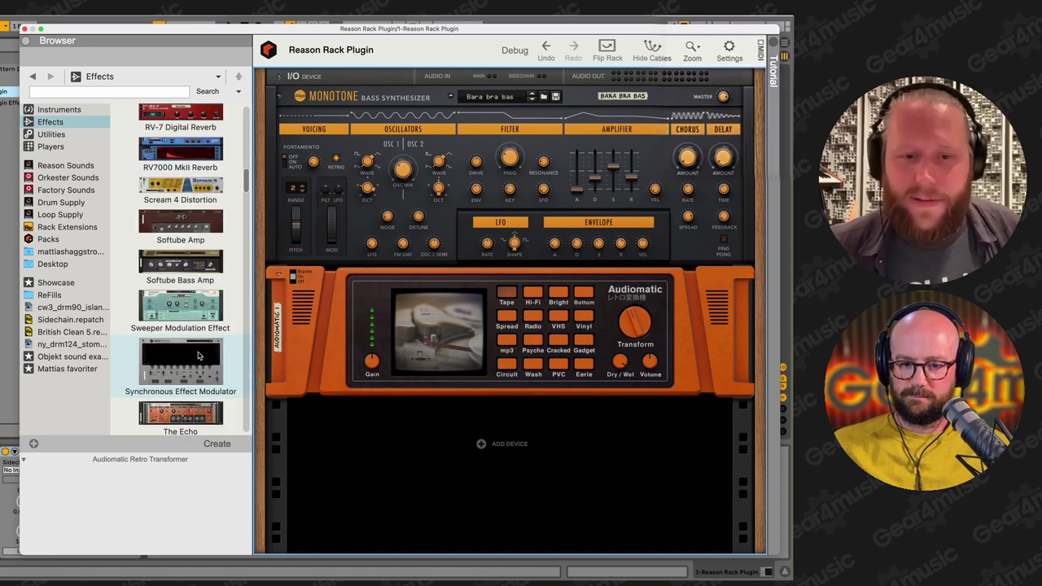
double_click(180, 397)
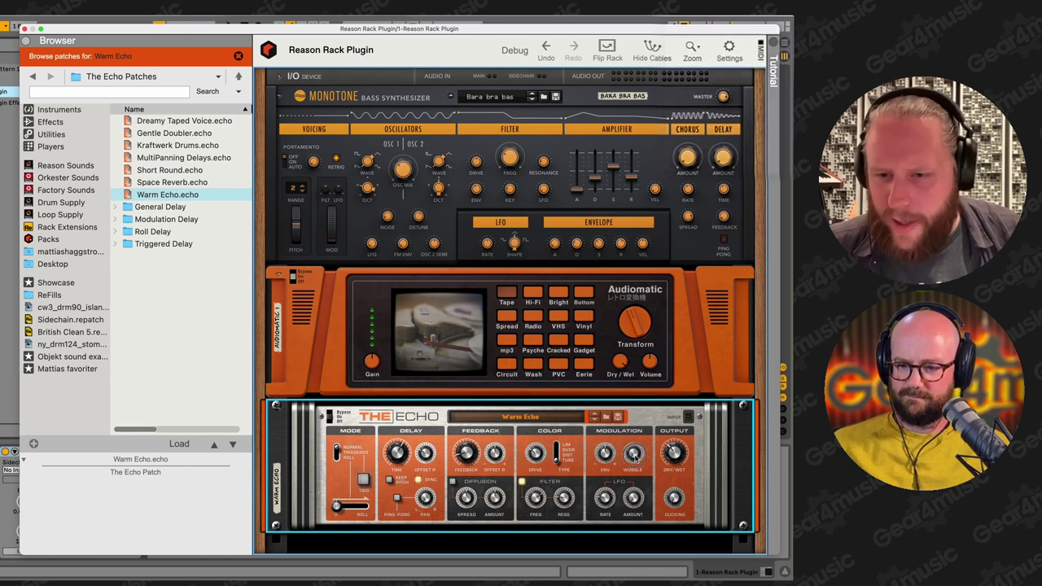
drag(634, 438, 635, 440)
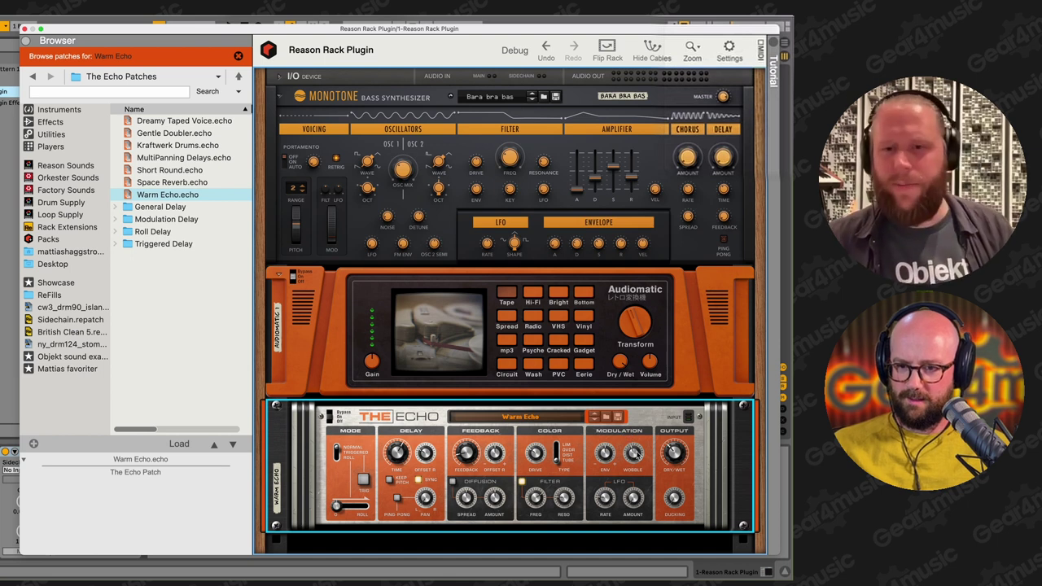
key(Tab)
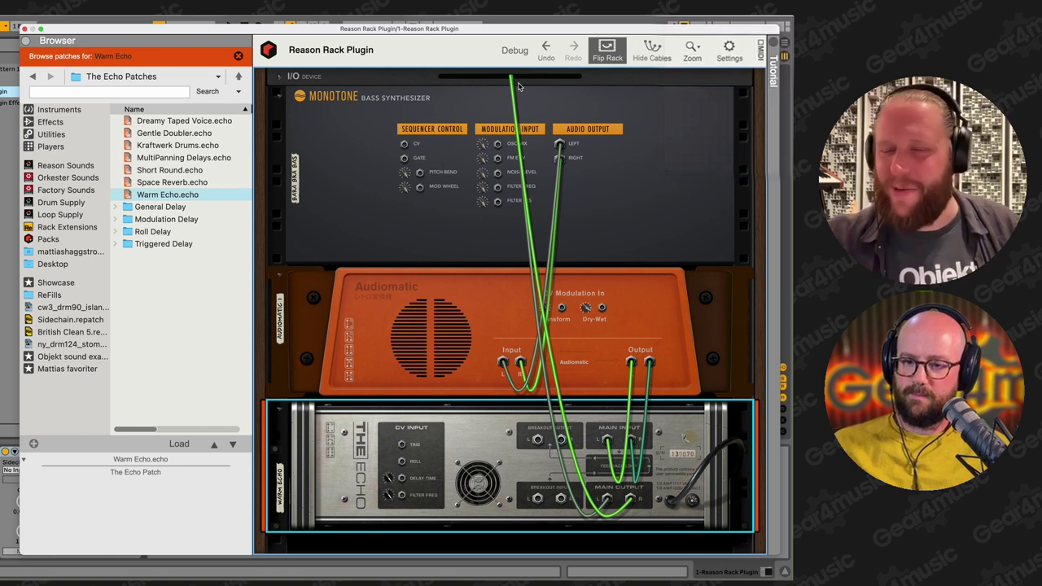
key(Tab)
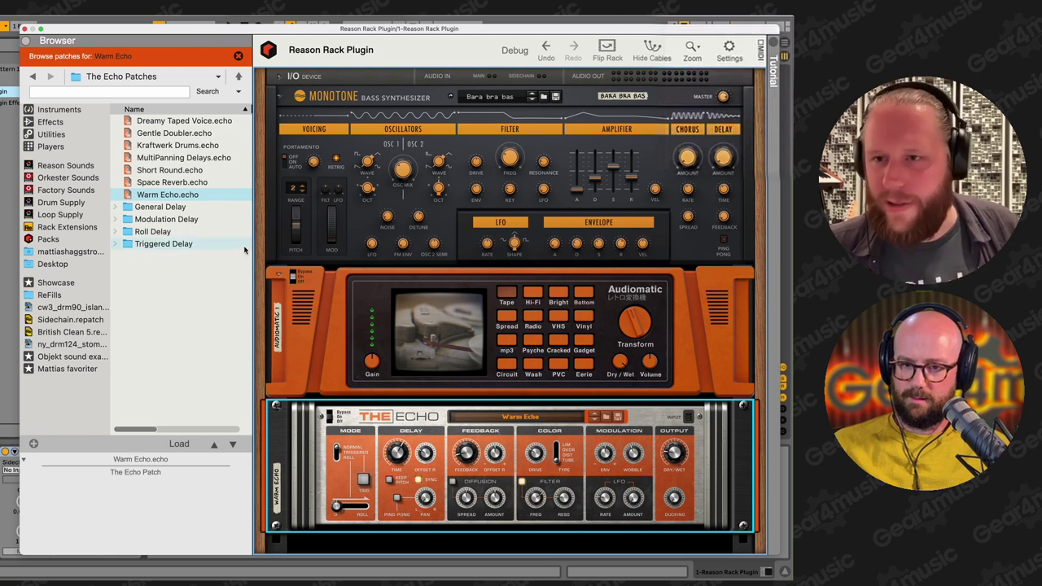
- Insert a Matrix Pattern Sequencer between Monotone and Audiomatic, and draw an uneven curve pattern over its early steps
click(51, 135)
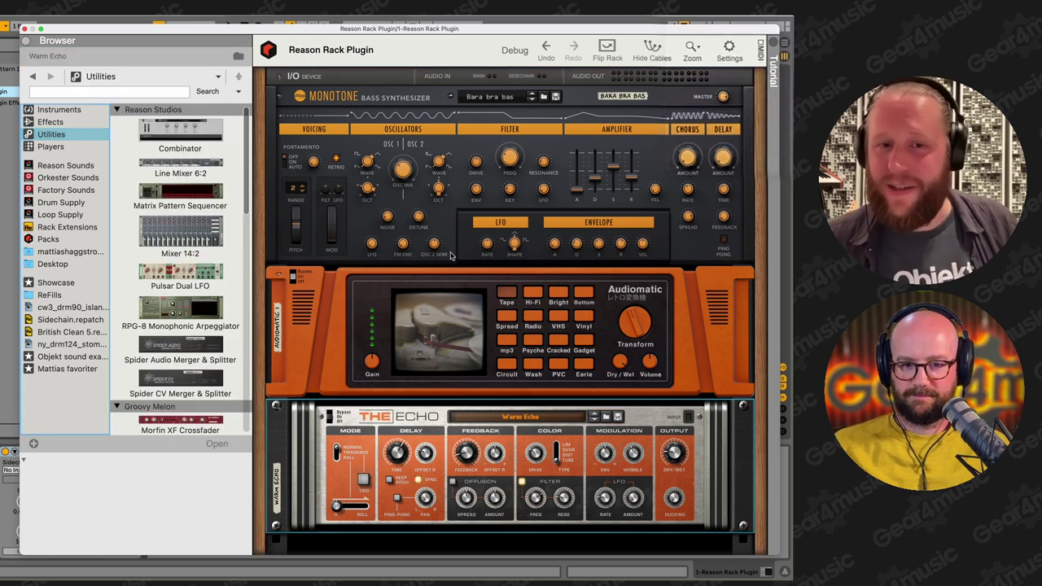
drag(180, 200, 351, 280)
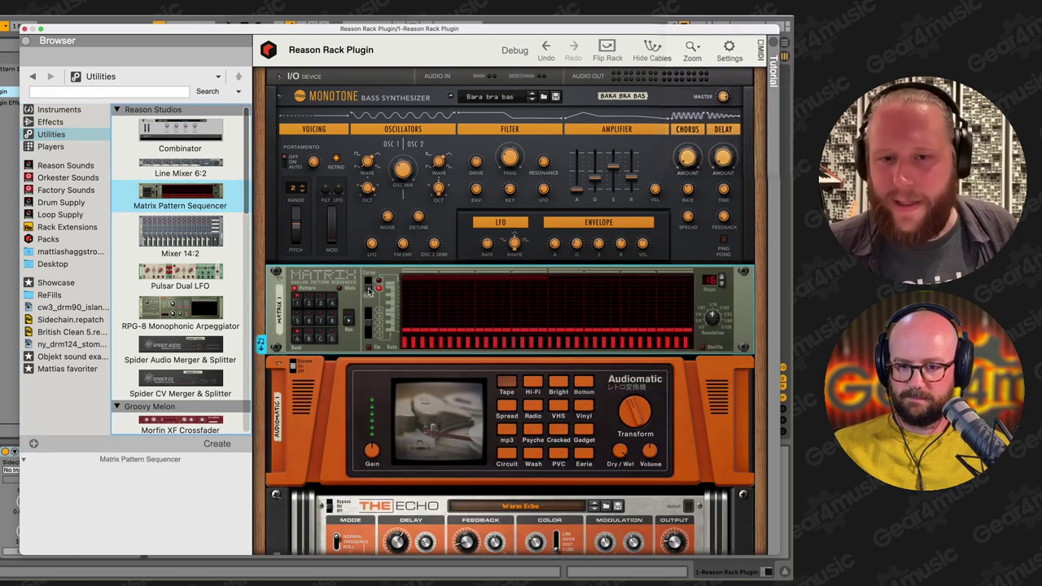
mouse_move(438, 314)
mouse_down()
mouse_move(489, 281)
mouse_move(511, 319)
mouse_move(476, 329)
mouse_up()
mouse_move(533, 299)
mouse_down()
mouse_move(499, 291)
mouse_move(488, 301)
mouse_up()
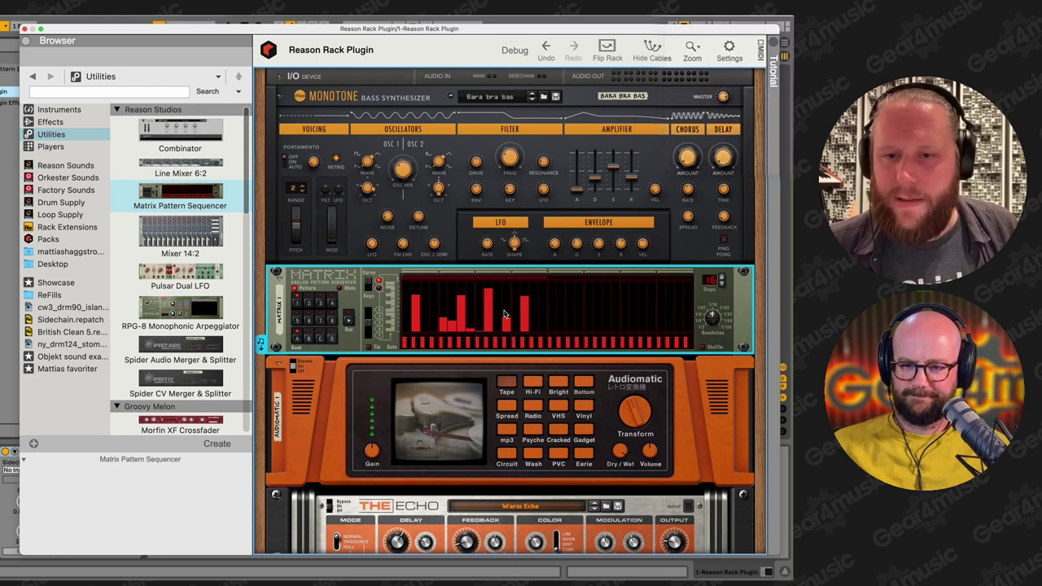
- Patch the Matrix's Curve CV output to Monotone's filter resonance modulation input, with the CV amount at 100%
key(Tab)
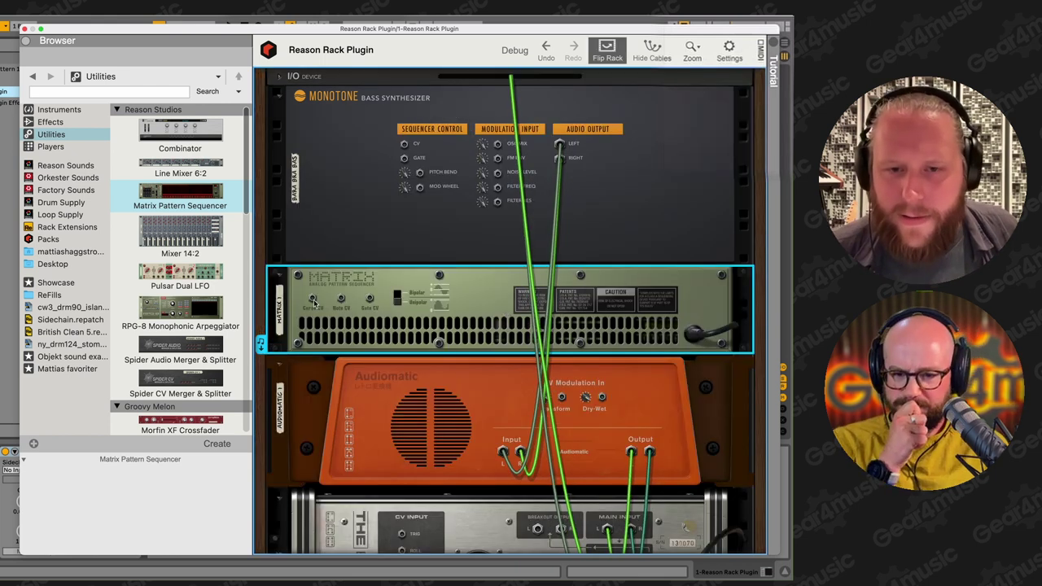
drag(313, 298, 498, 187)
click(485, 191)
key(Tab)
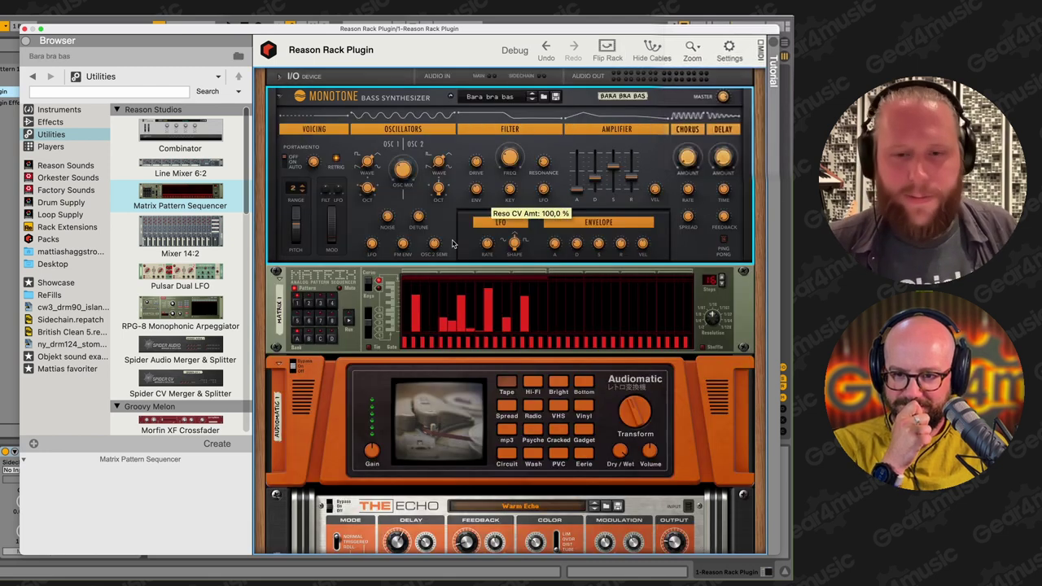
- Run the Matrix pattern and adjust Monotone's filter resonance
click(350, 318)
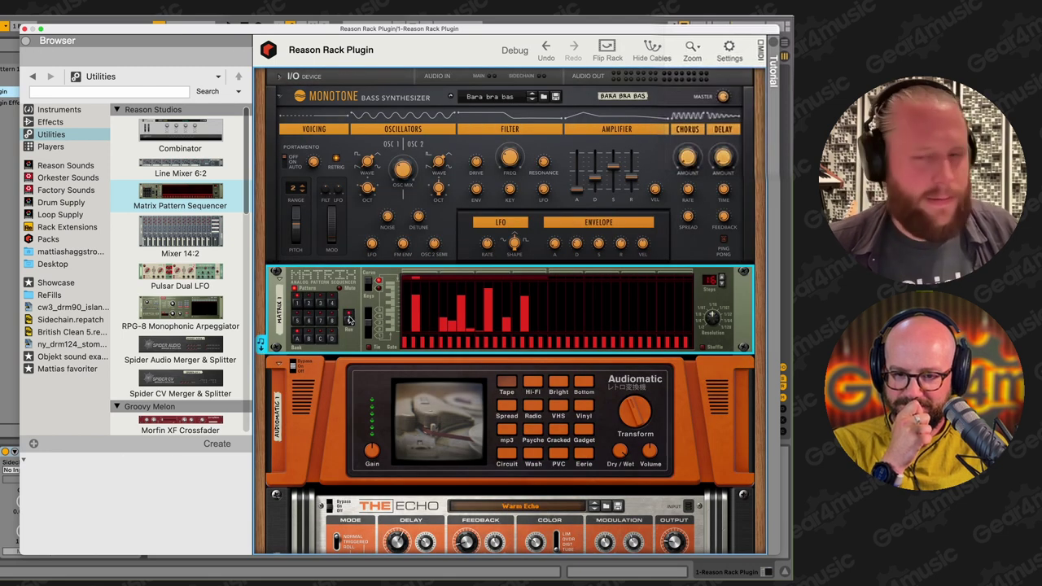
click(515, 168)
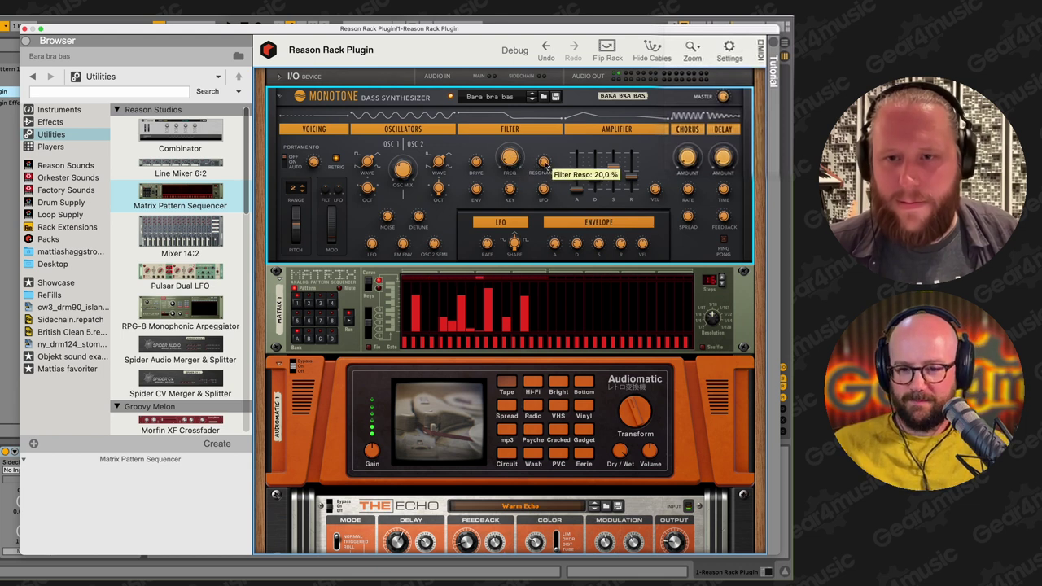
drag(549, 148, 514, 139)
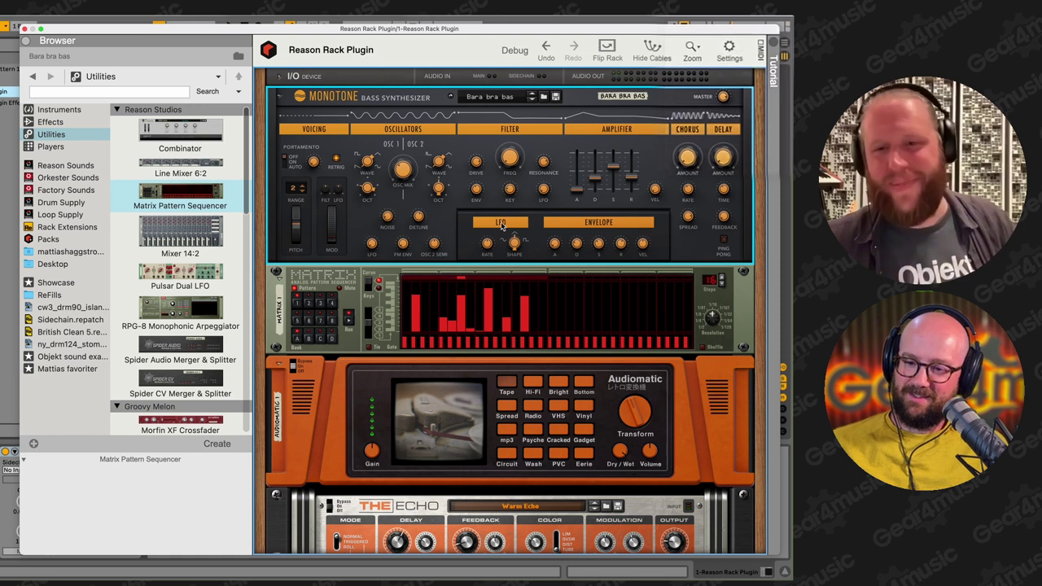
- Select all devices in the rack and combine them into a Combinator
click(346, 275)
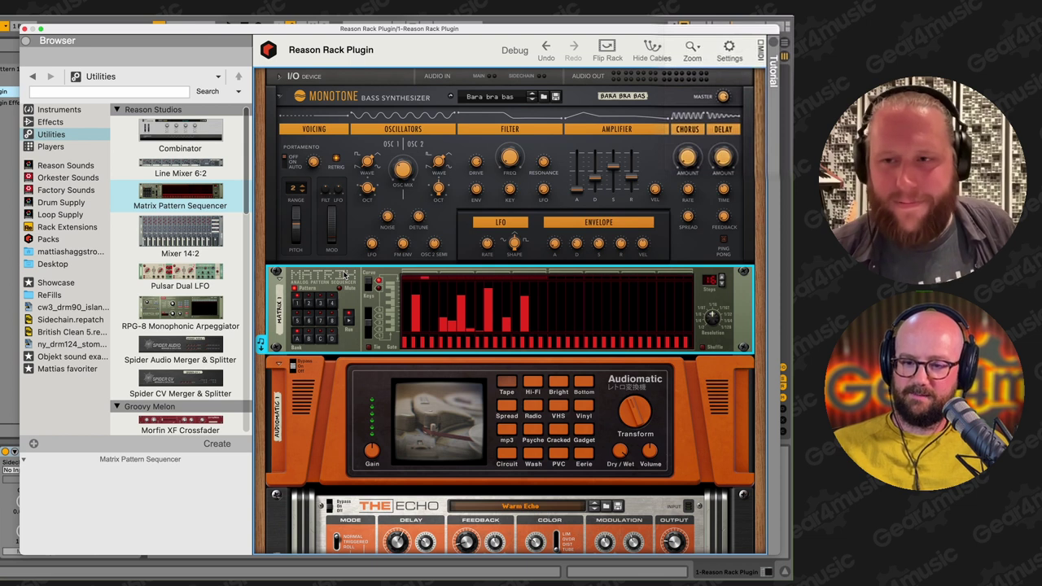
click(380, 121)
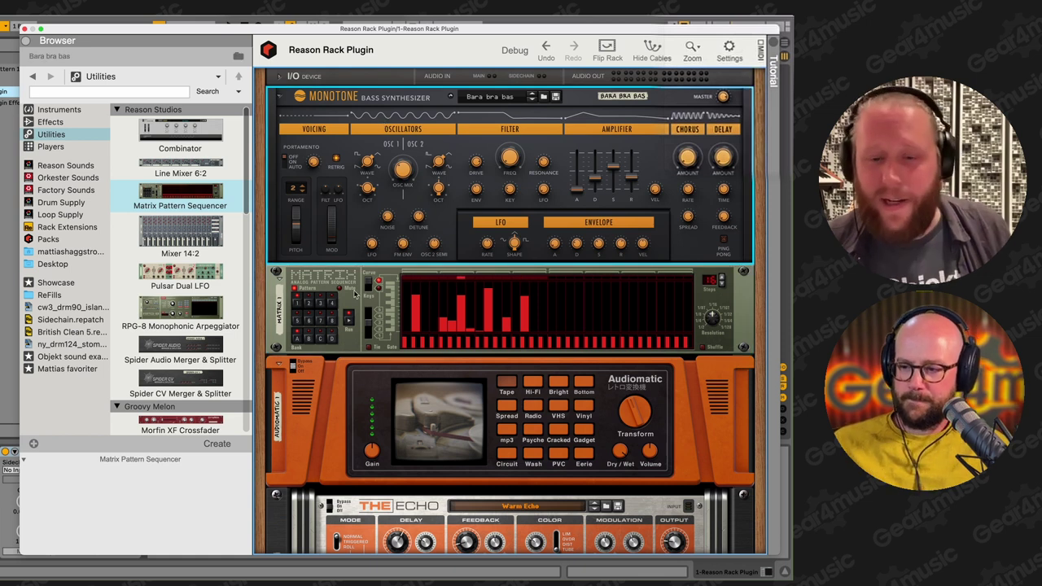
key(super+a)
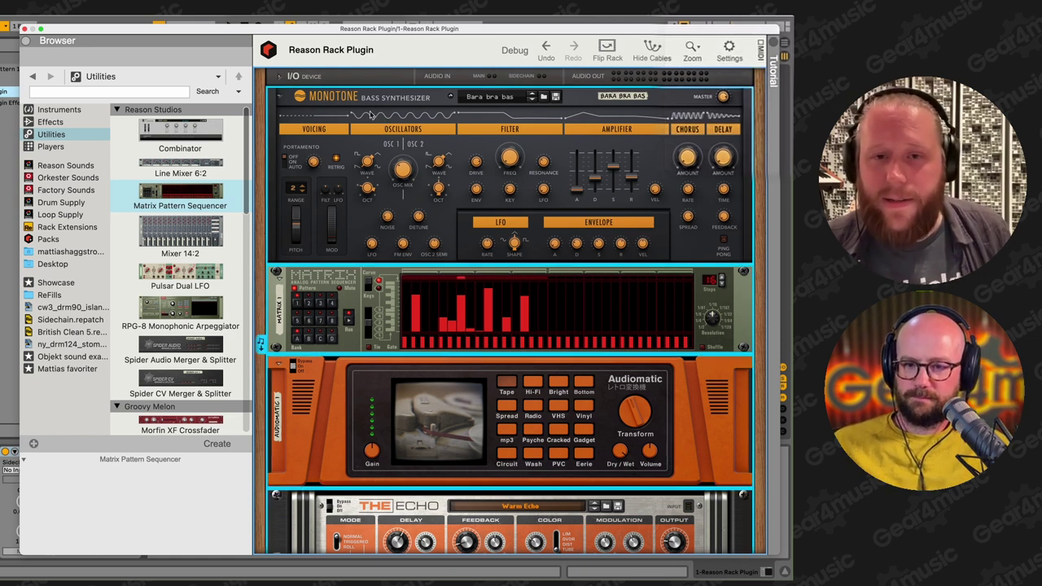
right_click(372, 113)
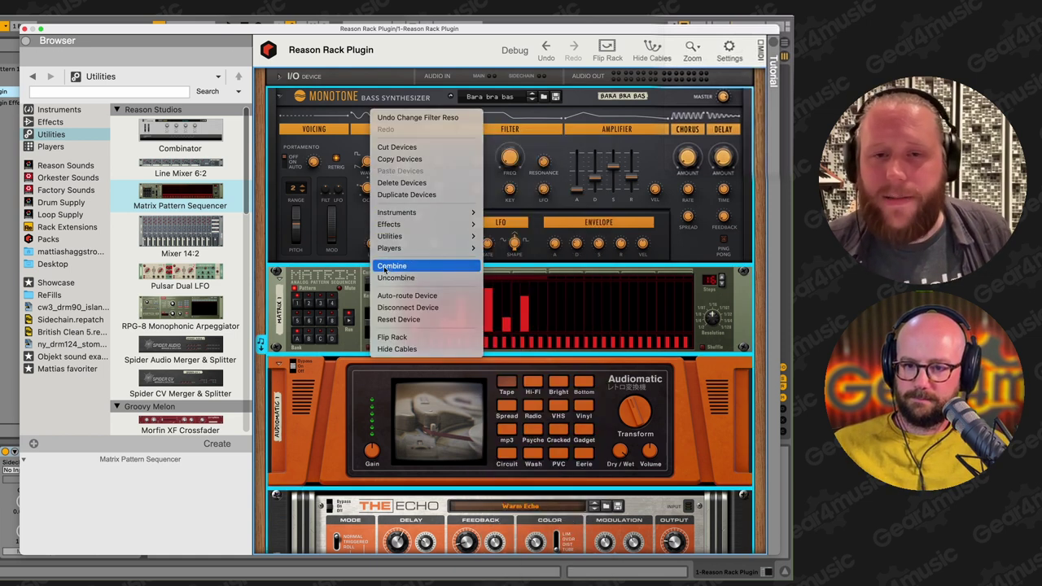
click(392, 265)
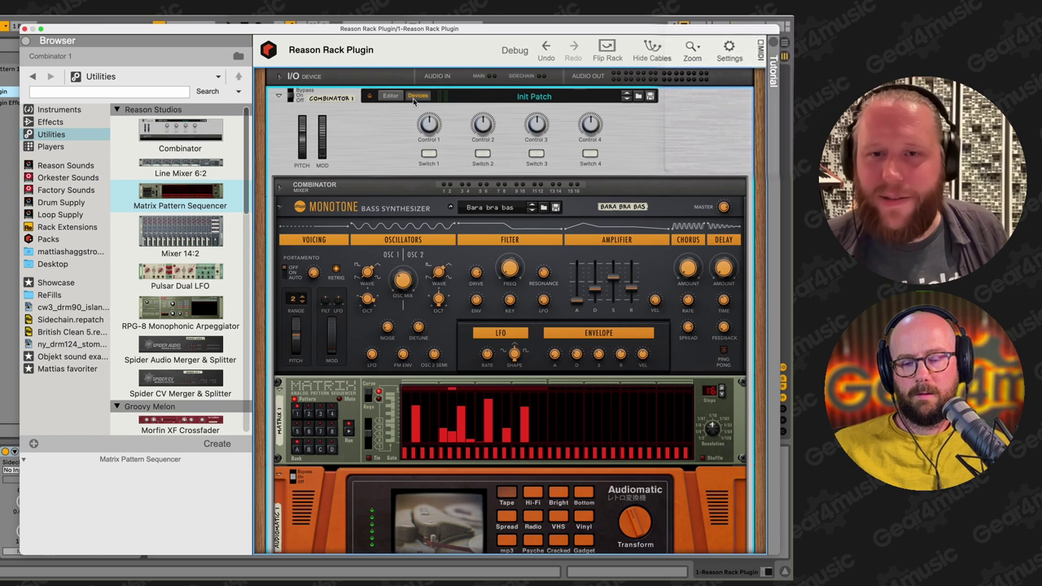
- Hide the Combinator's devices, open its panel configuration, and remove Controls 2 to 4 and Switches 2 to 4
click(415, 97)
click(391, 96)
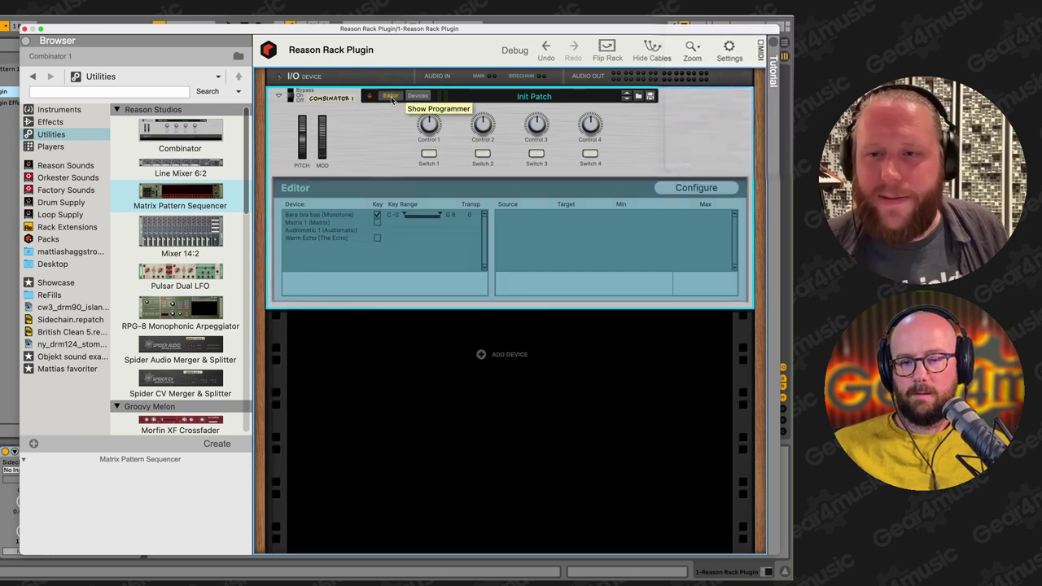
click(676, 189)
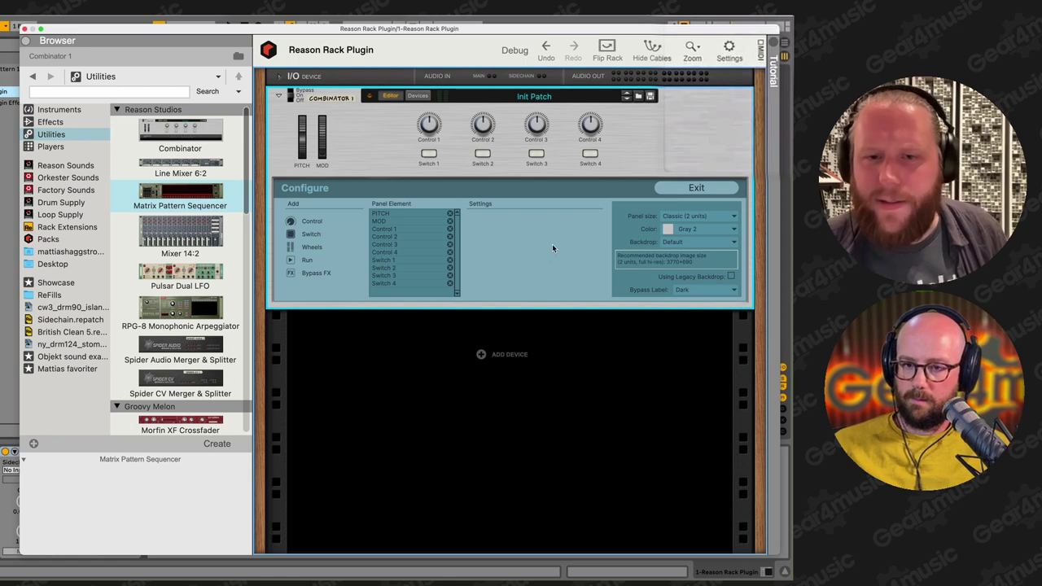
click(451, 238)
click(450, 238)
click(450, 238)
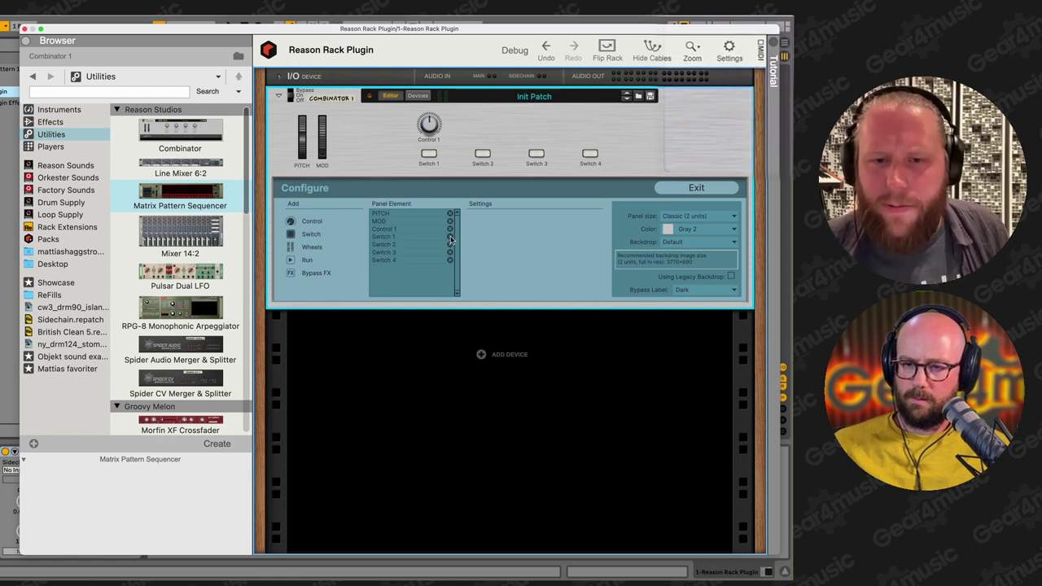
click(451, 245)
click(450, 244)
click(450, 244)
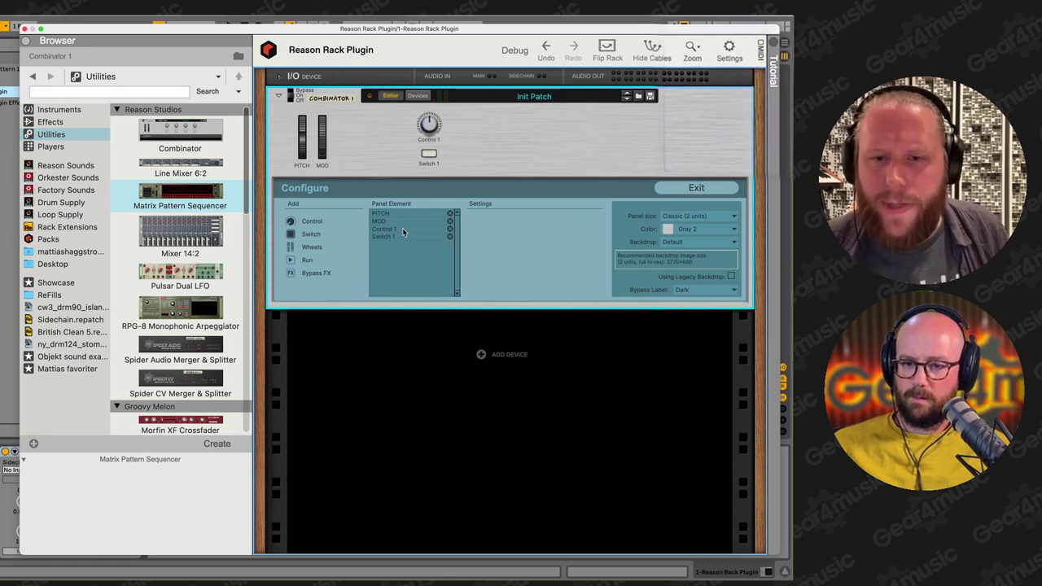
- Set the style of the Combinator's Control 1 knob to Vintage XXL
click(402, 228)
click(554, 239)
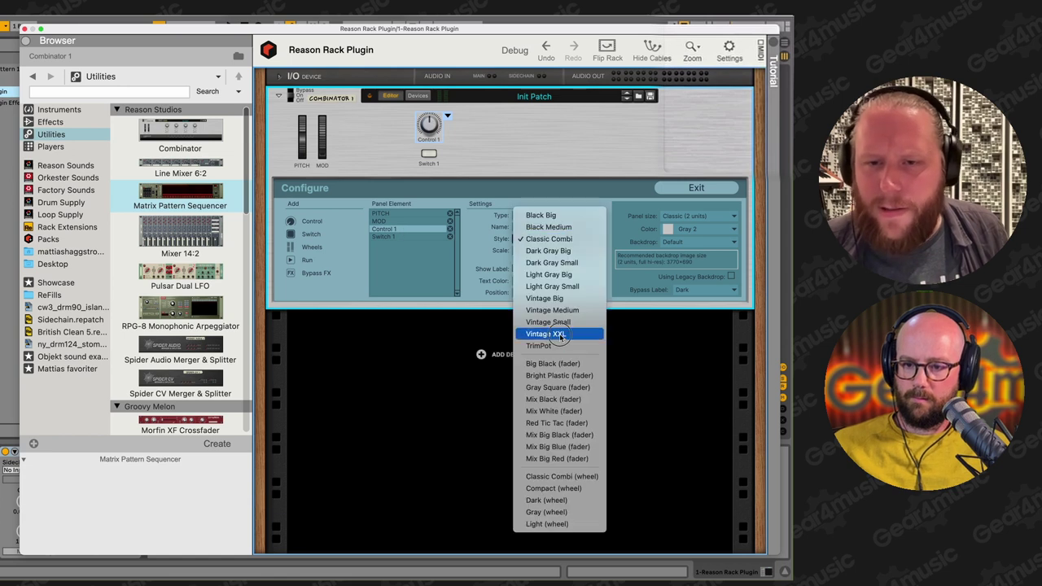
click(562, 331)
- Move Switch 1 beside the Control 1 knob and set its style to Flat Red
drag(431, 155, 469, 131)
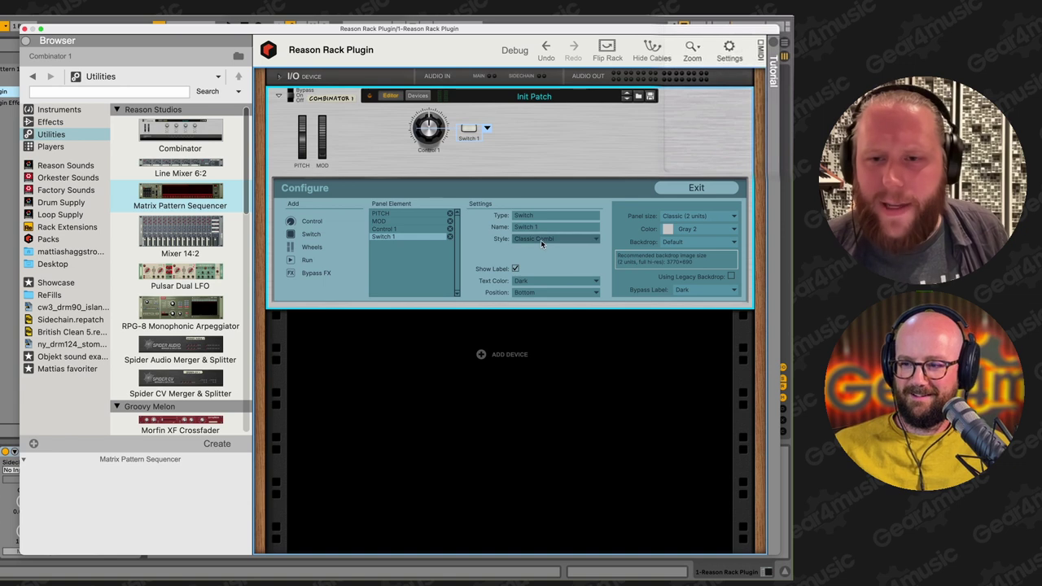
click(541, 240)
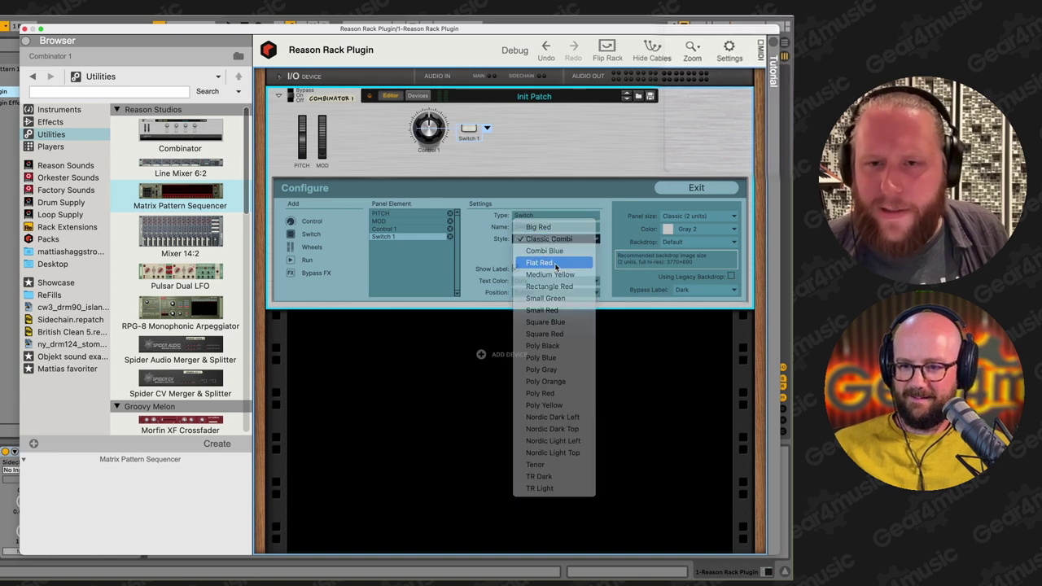
click(556, 265)
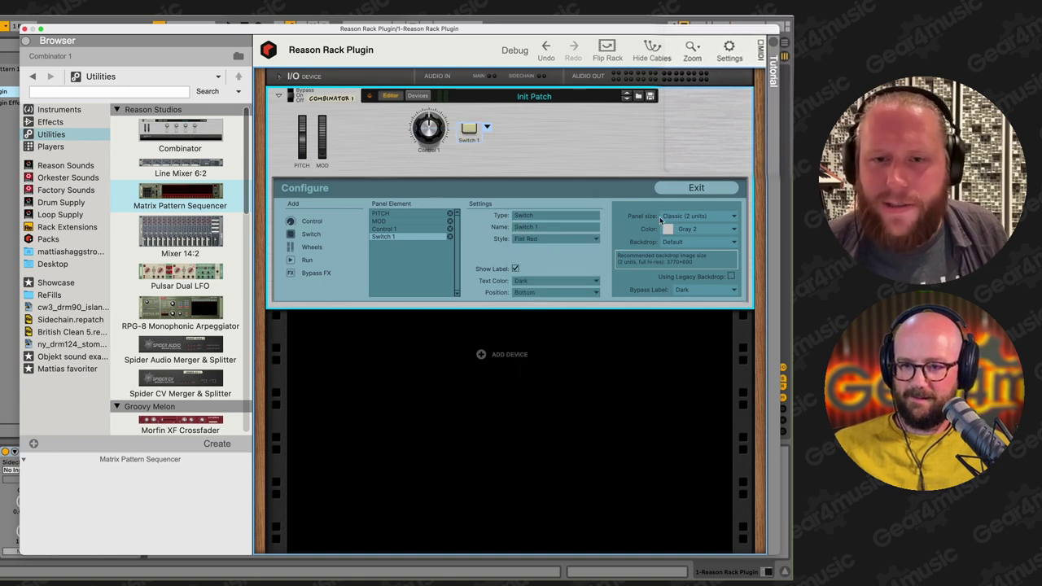
- Try Gray 6 for the Combinator's panel color, set it to Orange instead, and leave the panel configuration
click(690, 229)
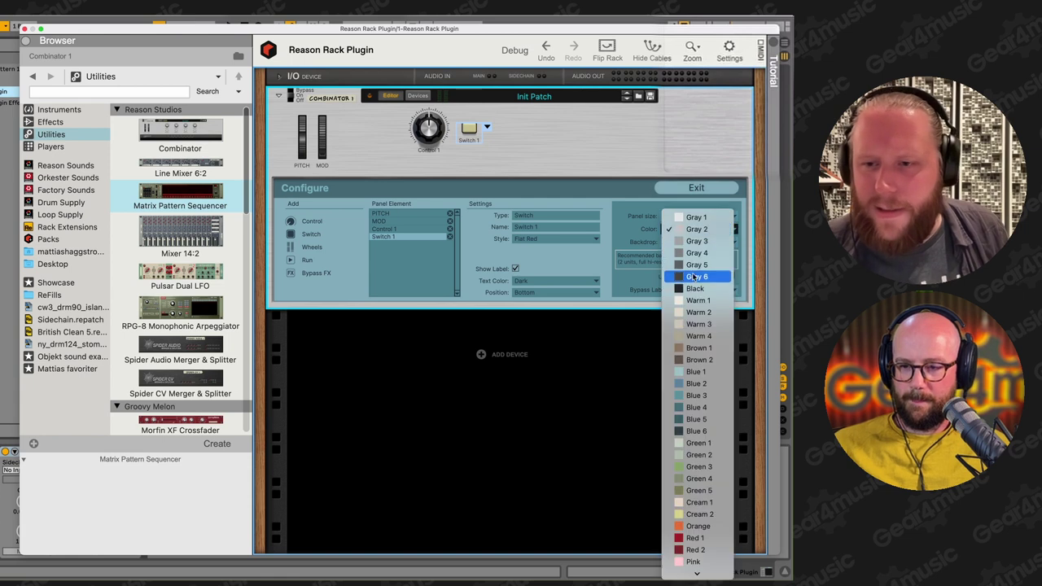
click(693, 277)
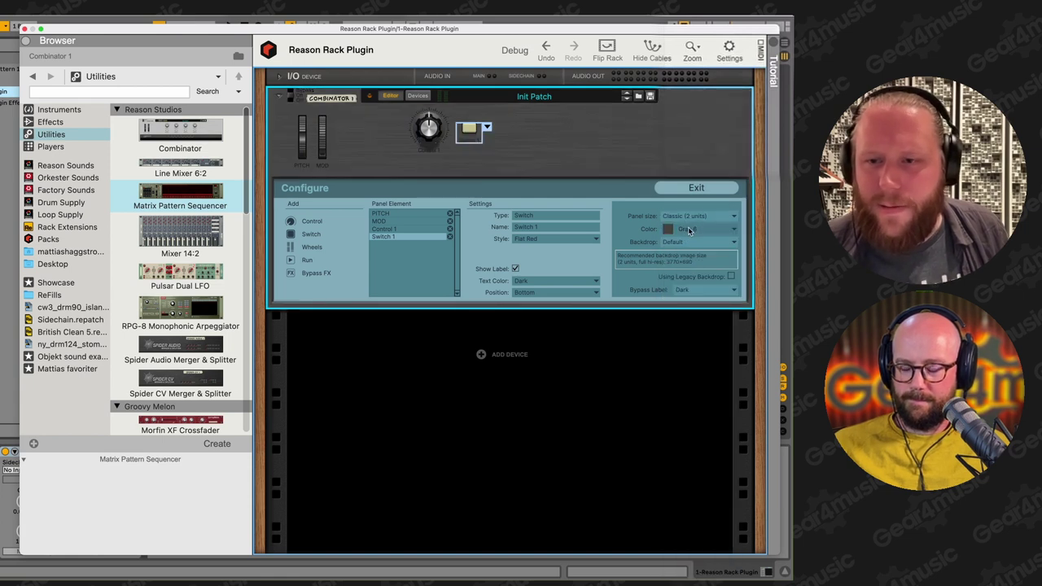
click(688, 229)
click(697, 485)
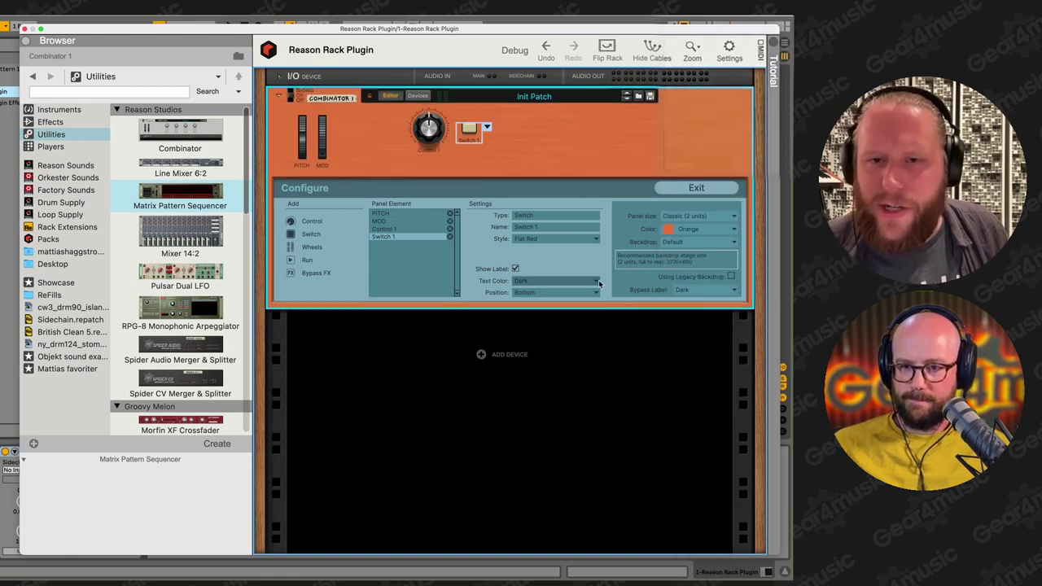
click(670, 190)
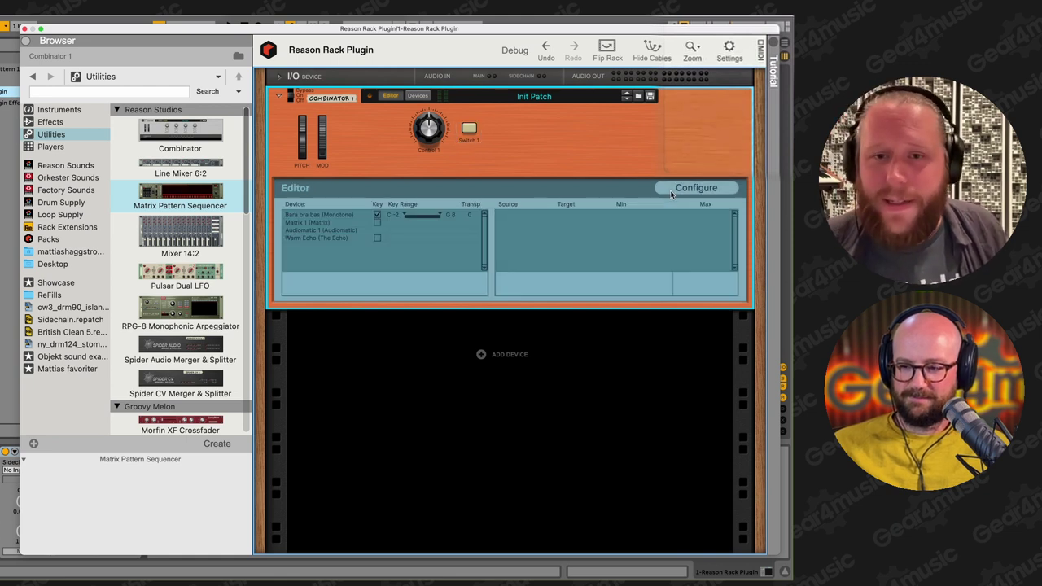
- Rename the Combinator's Control 1 knob as Cool
double_click(430, 149)
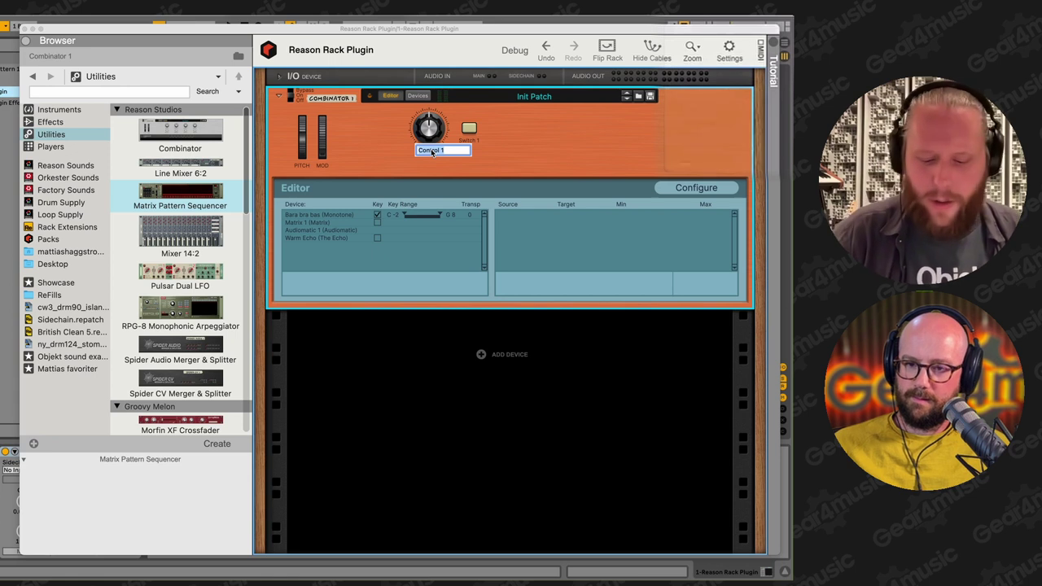
text(Cutoff)
key(Return)
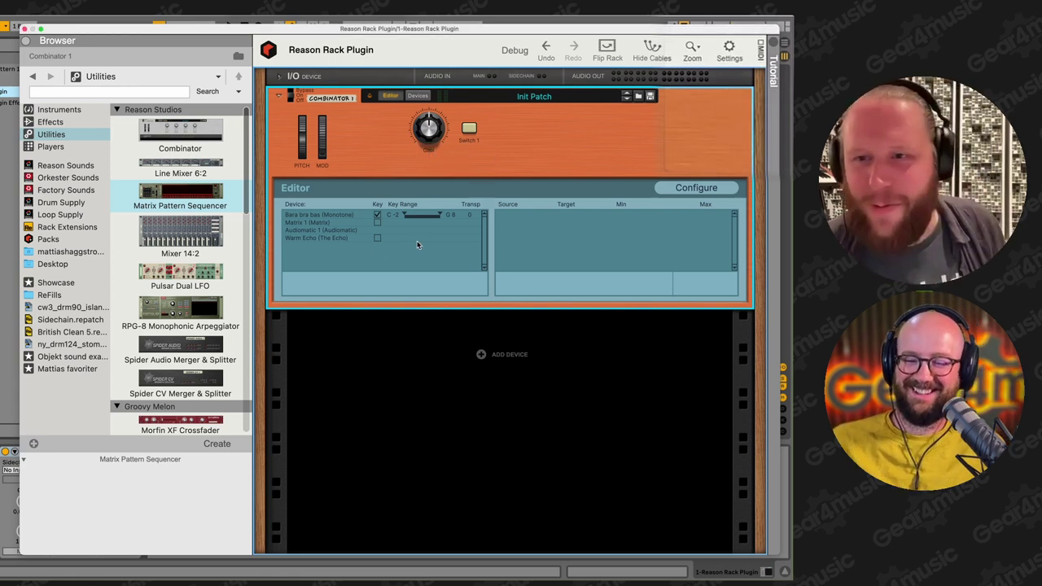
- Map the Cool knob to the Monotone's Filter Freq and limit the mapping's maximum to 1.06 kHz
click(322, 215)
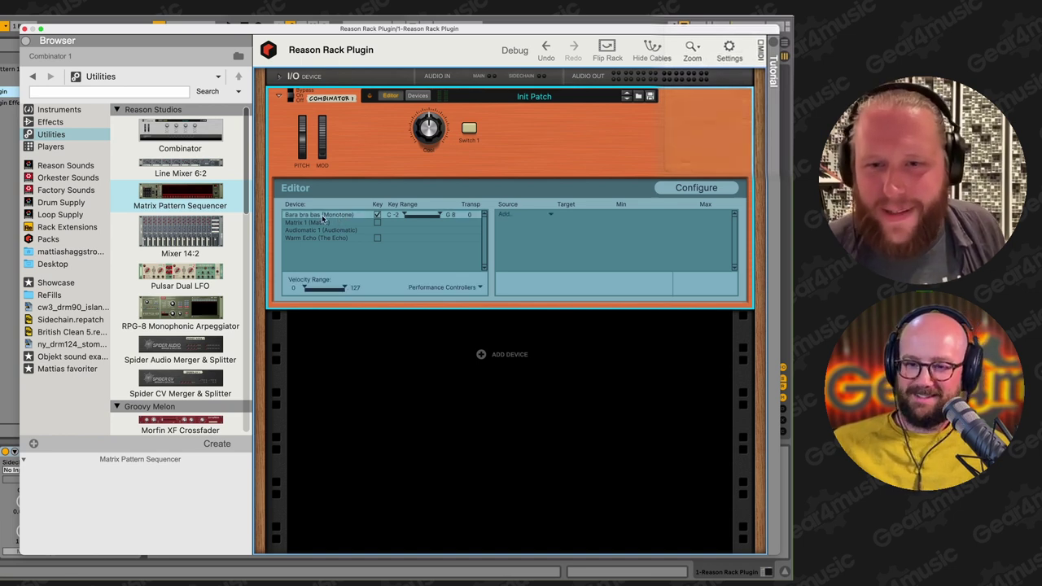
click(510, 216)
click(514, 226)
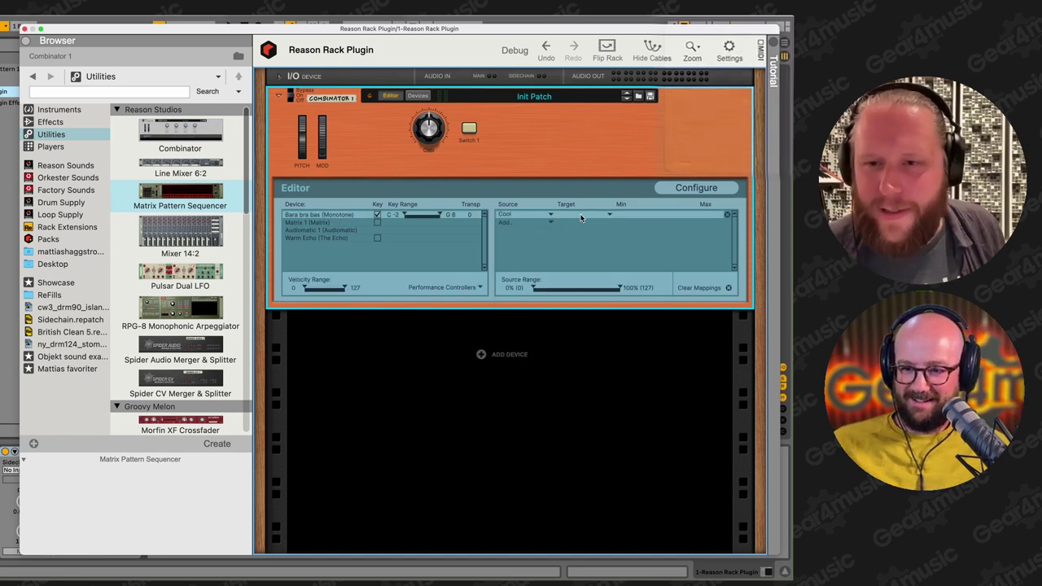
click(581, 216)
mouse_move(596, 259)
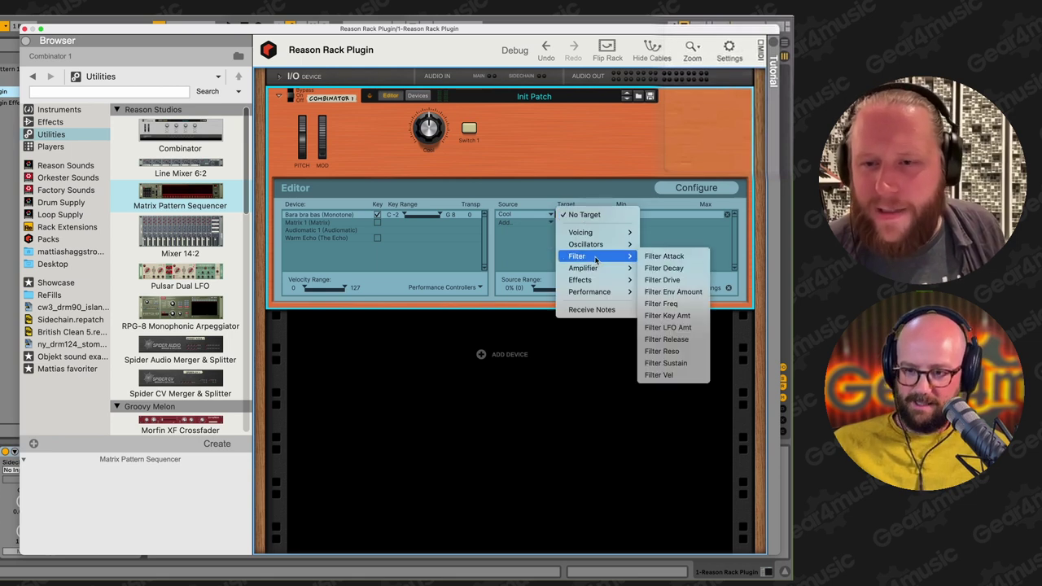
click(662, 304)
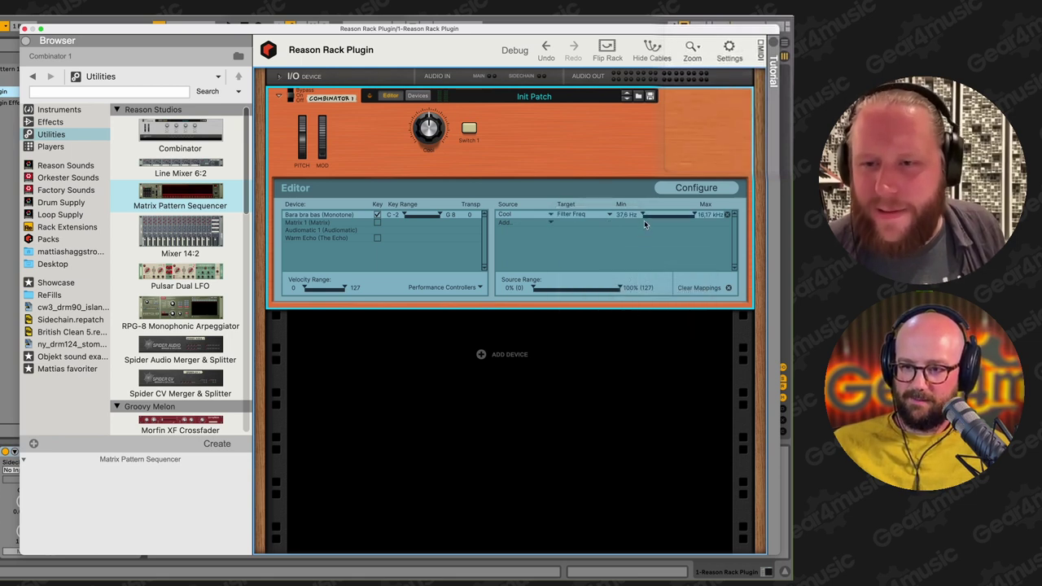
drag(691, 214, 669, 214)
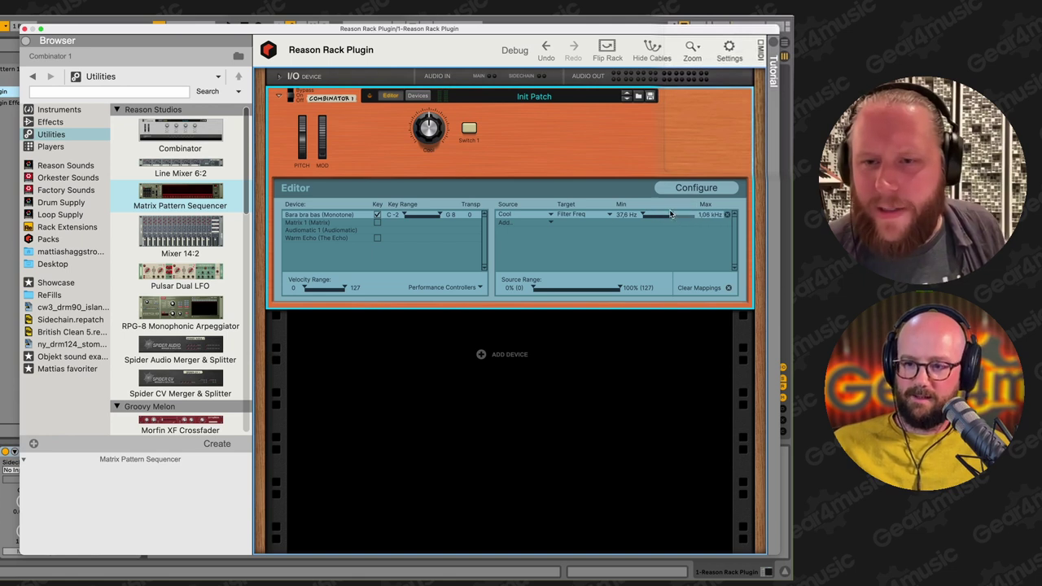
- Add a second Cool knob mapping to the Monotone's Filter Drive and close the Combinator's editor
click(544, 226)
click(544, 228)
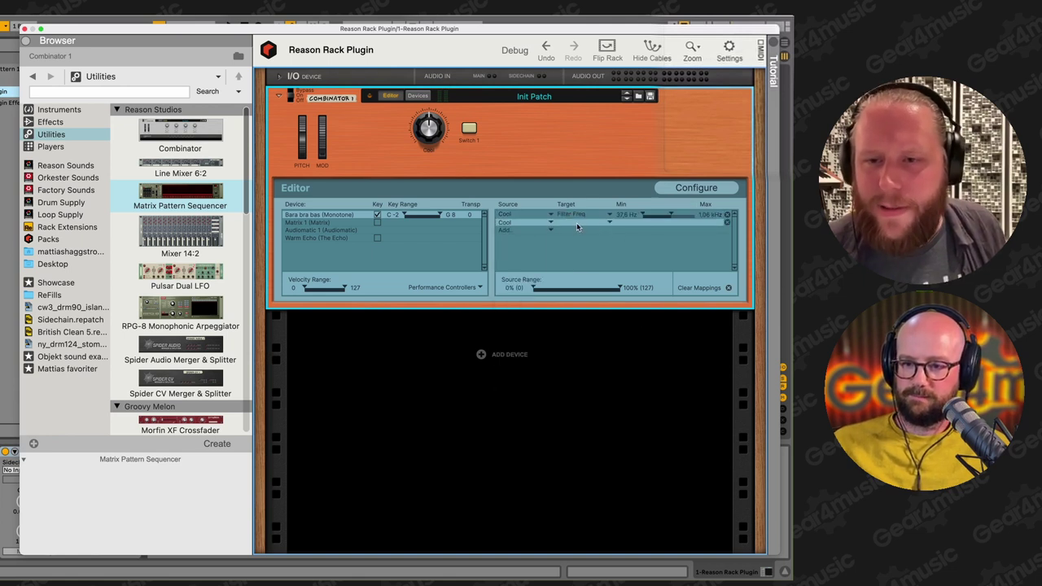
click(576, 223)
mouse_move(601, 265)
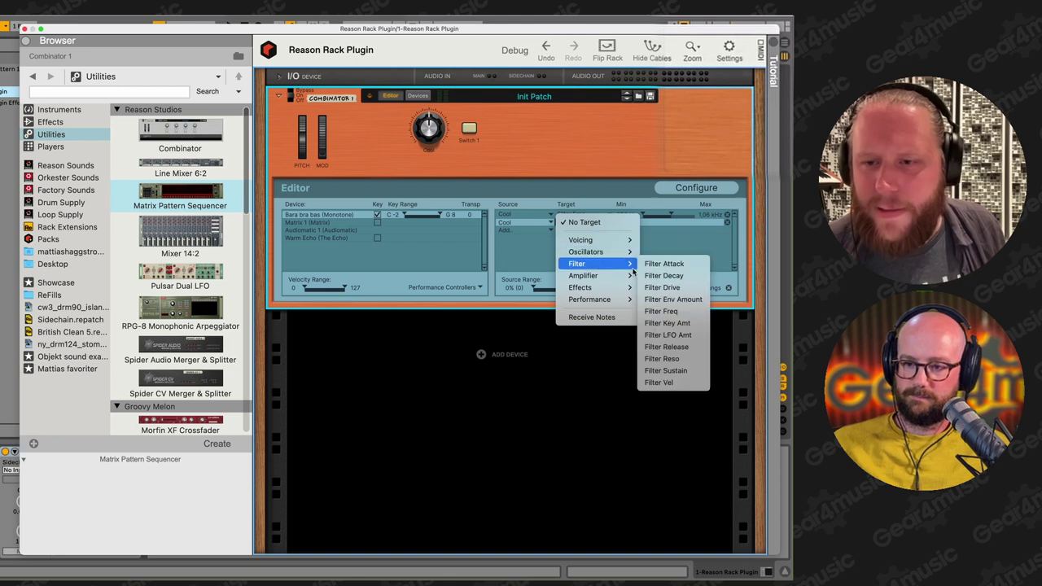
click(662, 287)
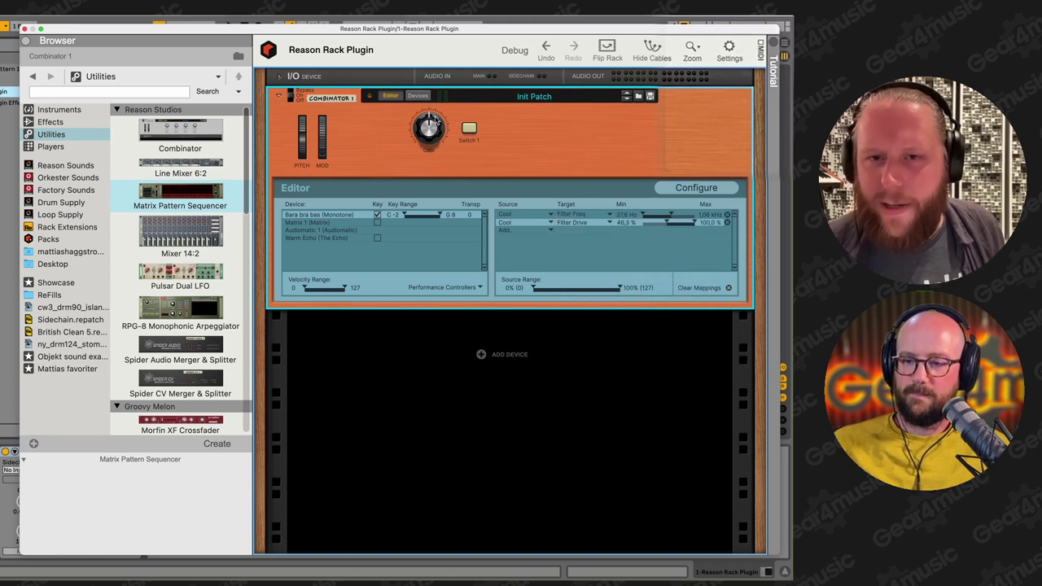
mouse_move(429, 128)
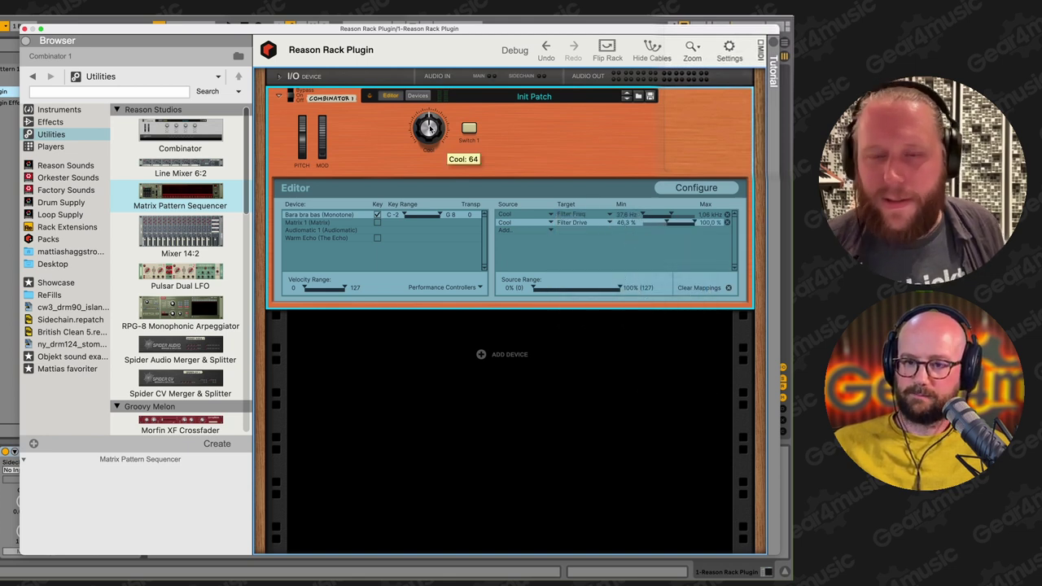
click(391, 96)
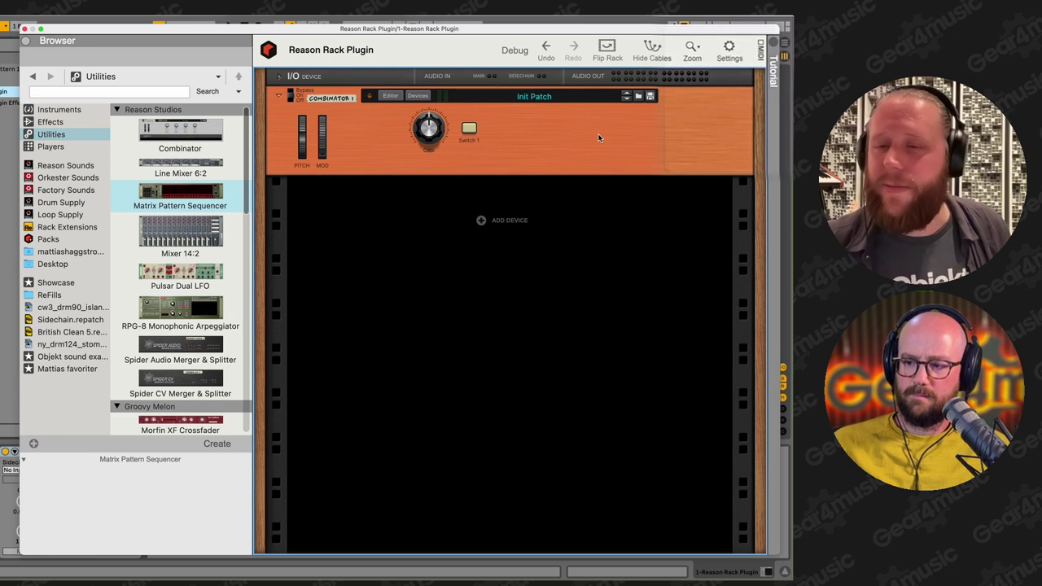
- Search Reason Sounds for "mg" and load the Mg Recreation Bass patch into the rack
click(65, 167)
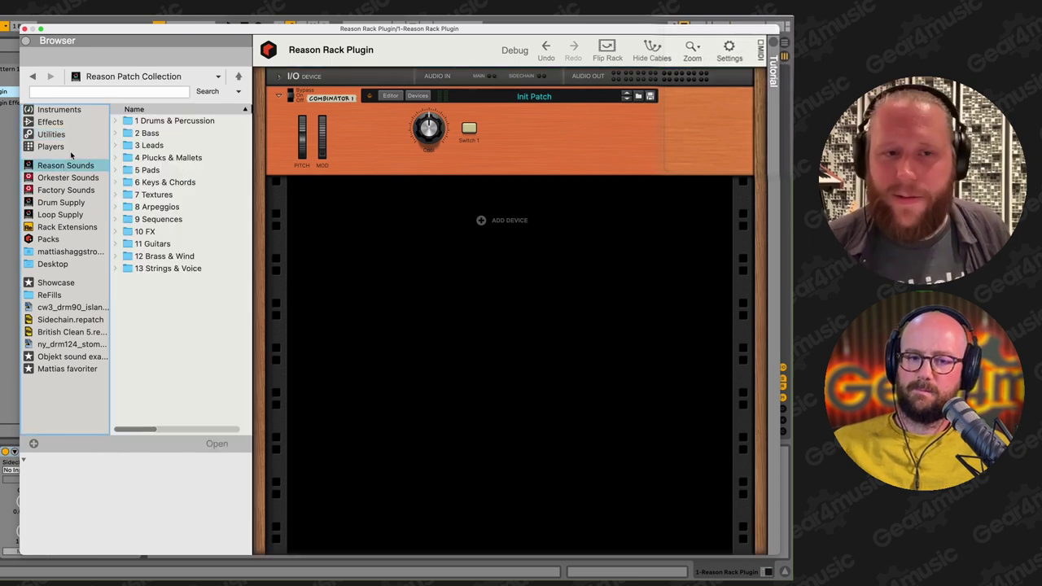
click(79, 93)
text(mg)
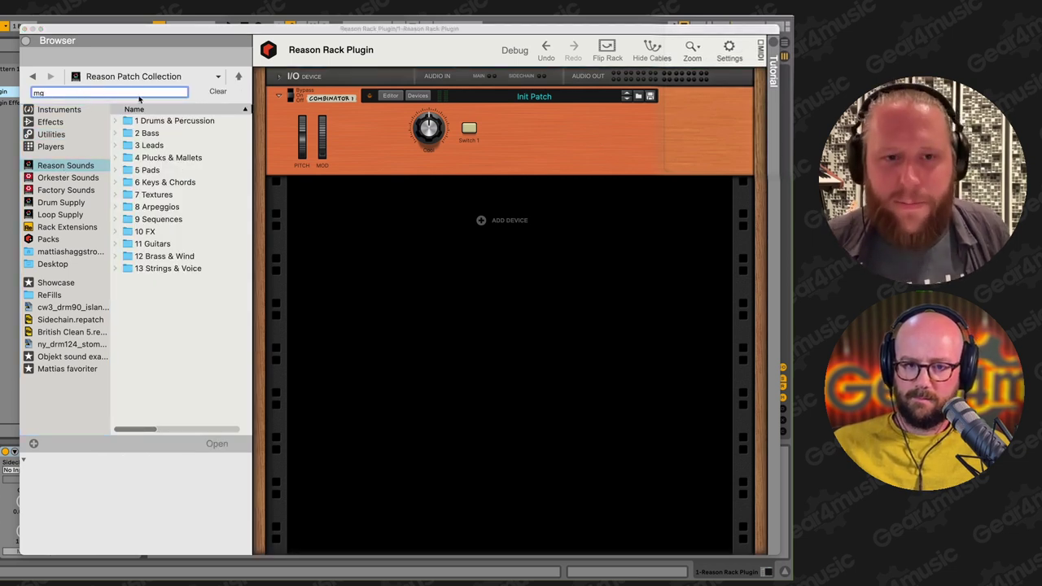
key(Return)
drag(193, 146, 465, 331)
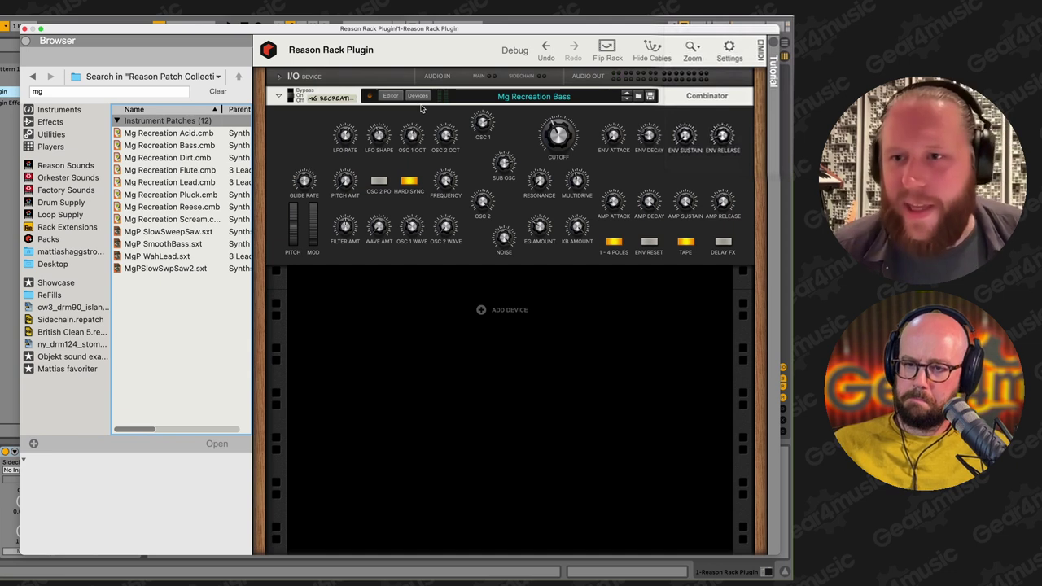
- Show the devices inside the Mg Recreation Bass Combinator to examine how it is built, and hide them again
click(419, 97)
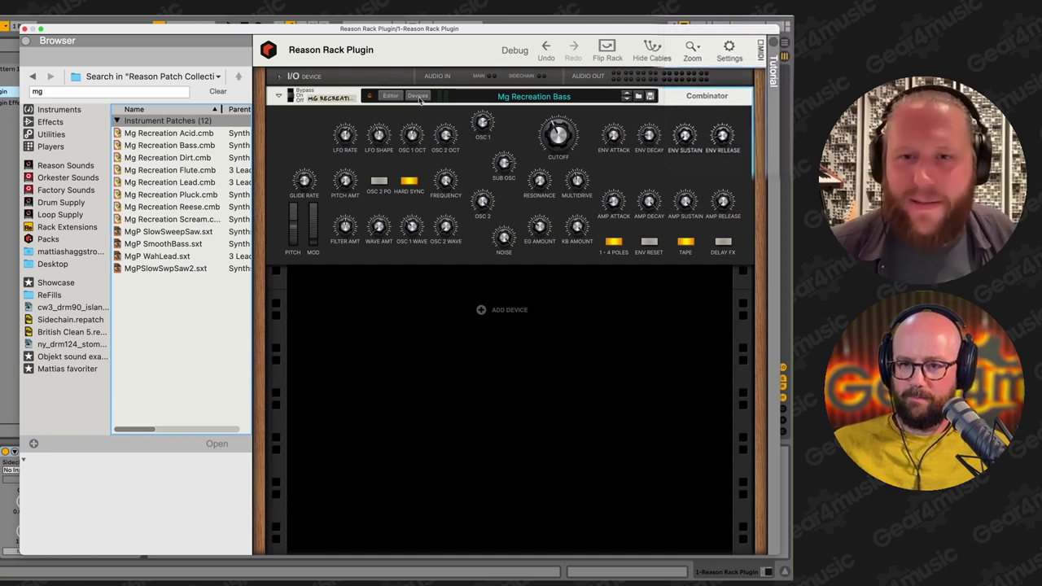
click(420, 97)
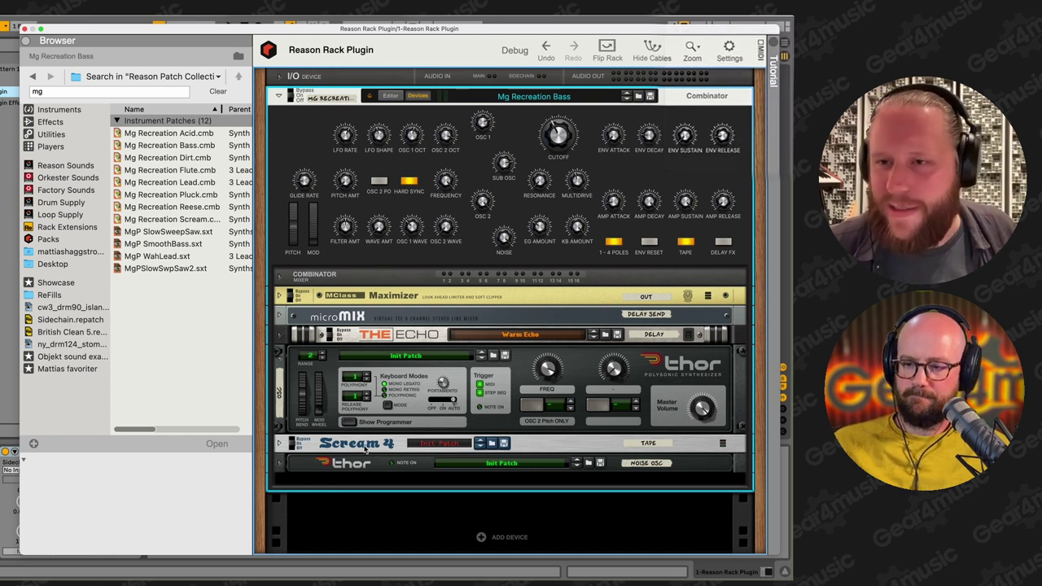
click(418, 96)
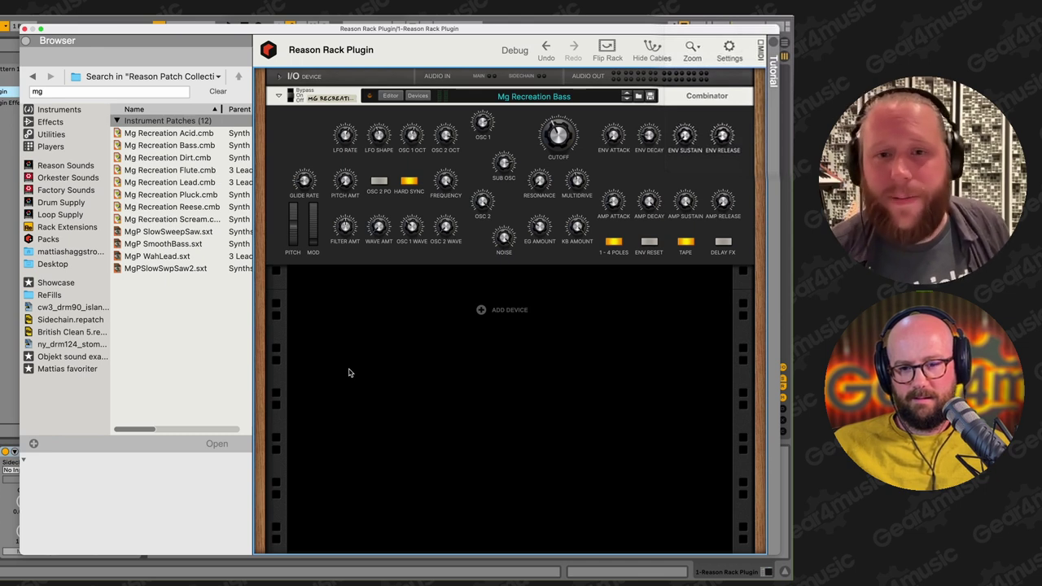
- Replace the Mg Recreation Bass Combinator with a Complex-1 Modular Synthesizer, and show and hide its patch cables
click(352, 259)
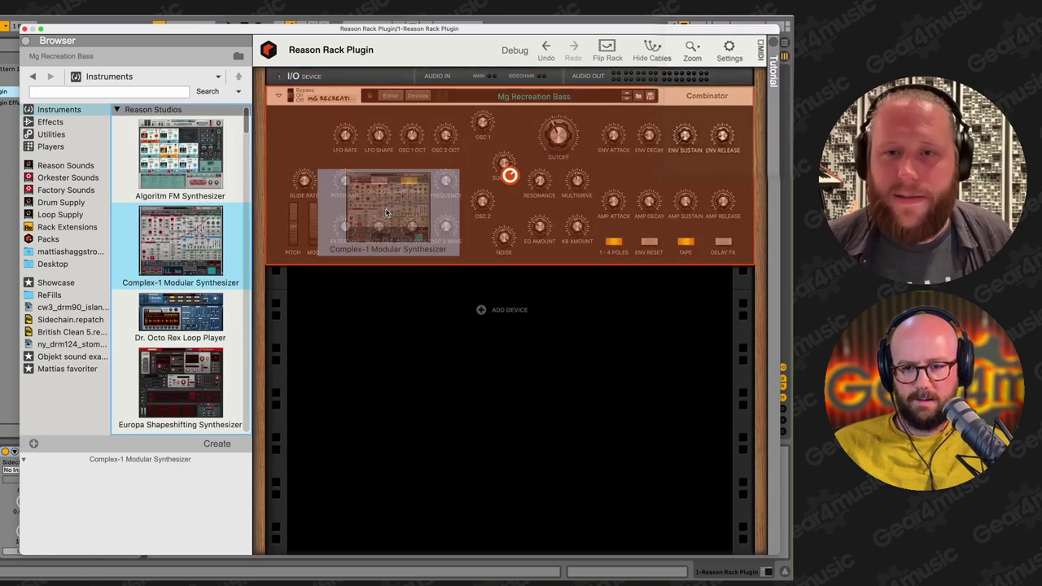
drag(389, 214, 399, 240)
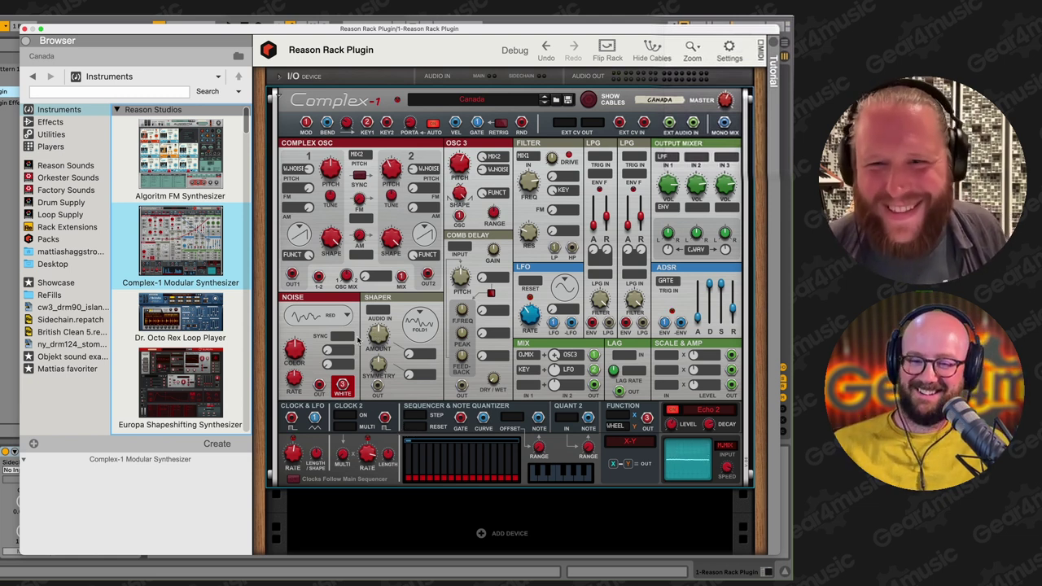
click(588, 99)
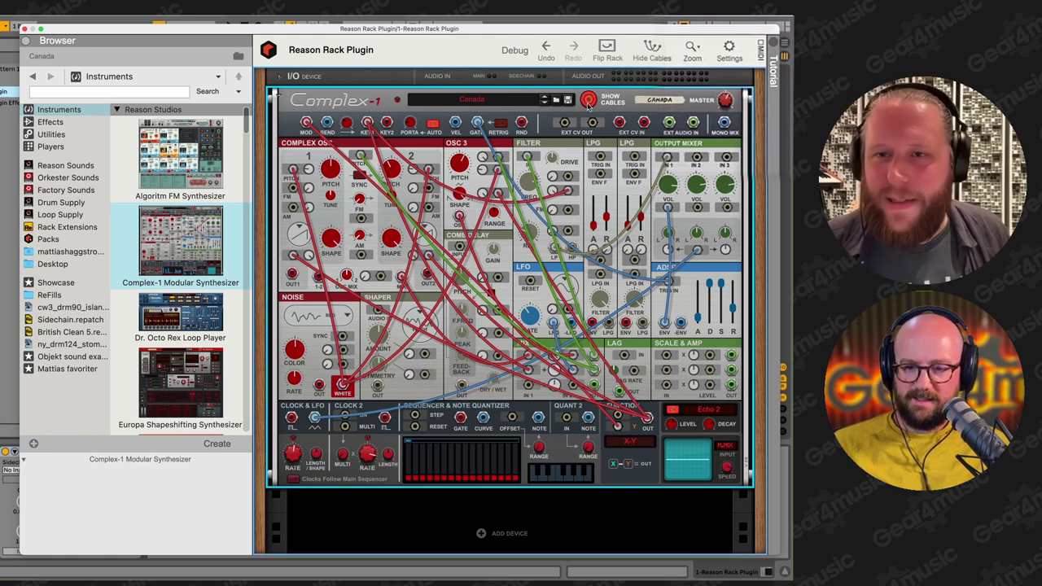
key(l)
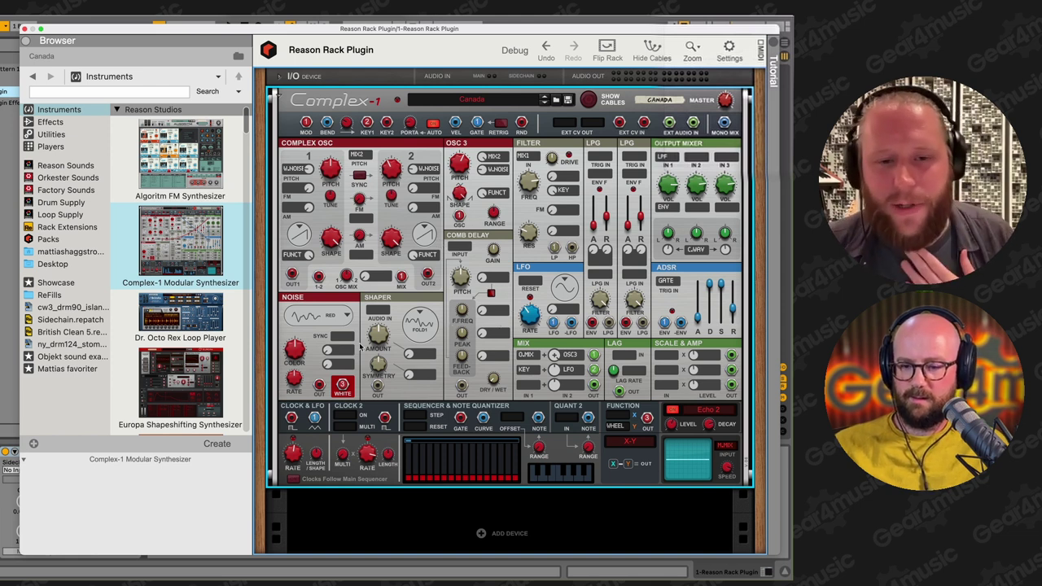
- Replace the Complex-1 with a Europa Shapeshifting Synthesizer, load the Esteban Poly patch from the favorites, and return to the instruments list
drag(193, 395, 356, 349)
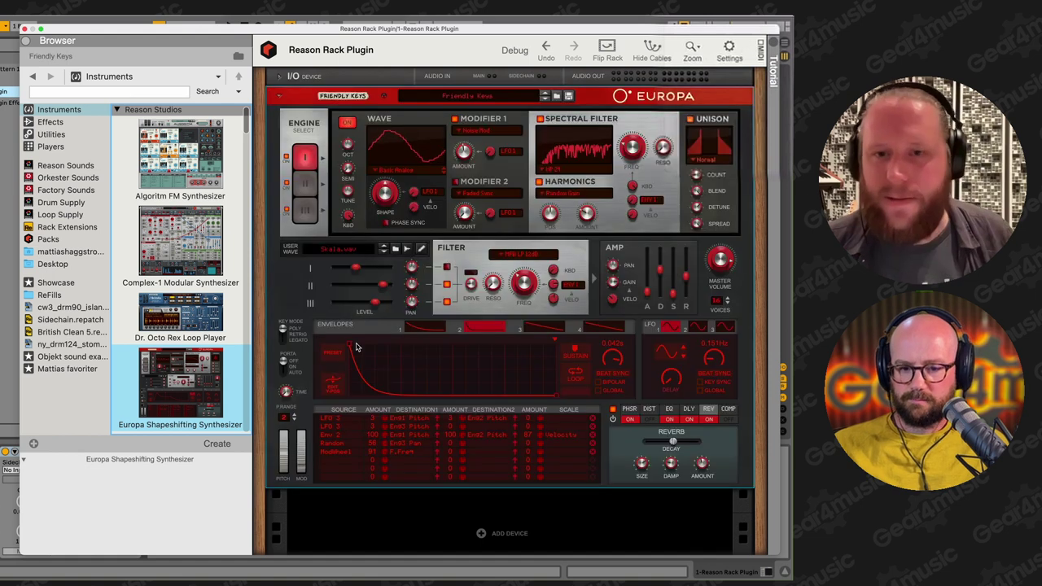
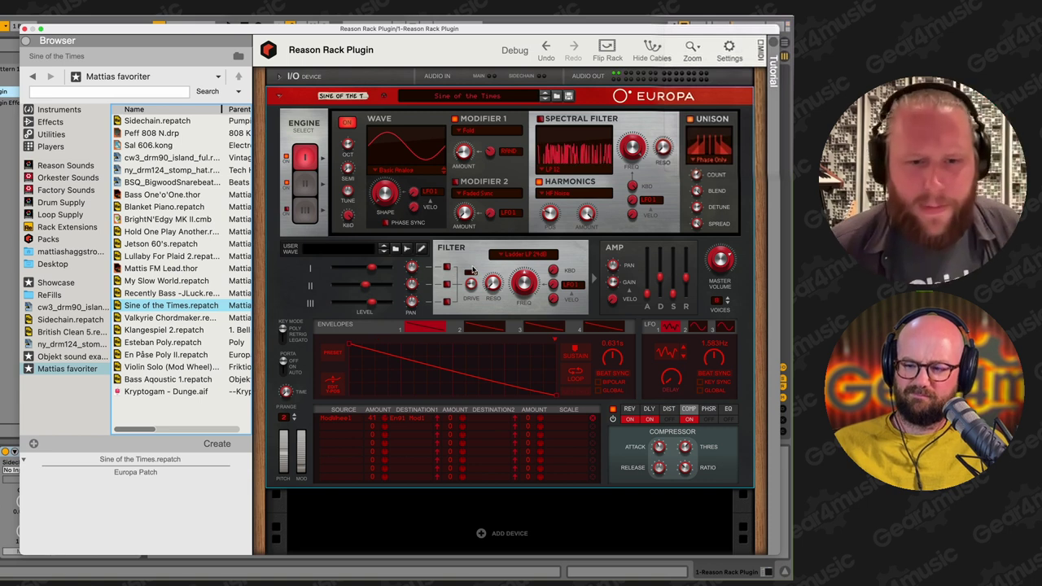
click(174, 343)
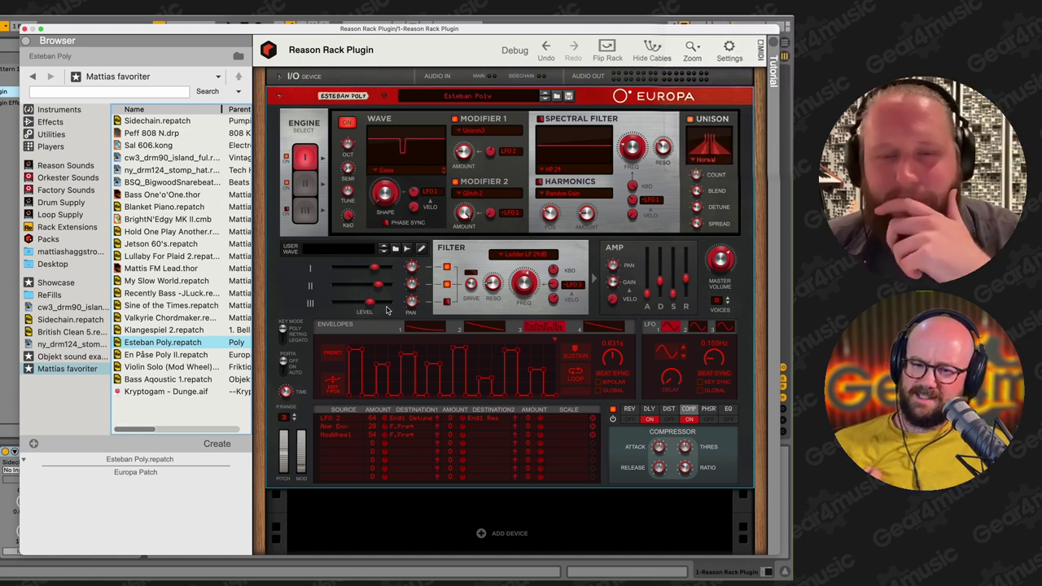
click(50, 109)
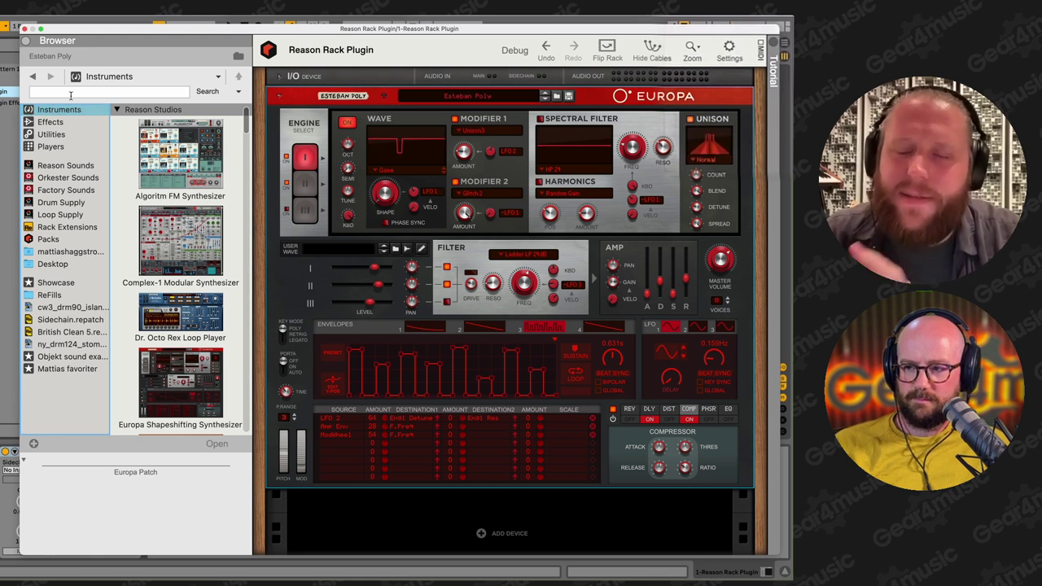
- Reset the Europa, sweep engine I's wave Shape, and set its wave to Karplus-Strong
right_click(308, 99)
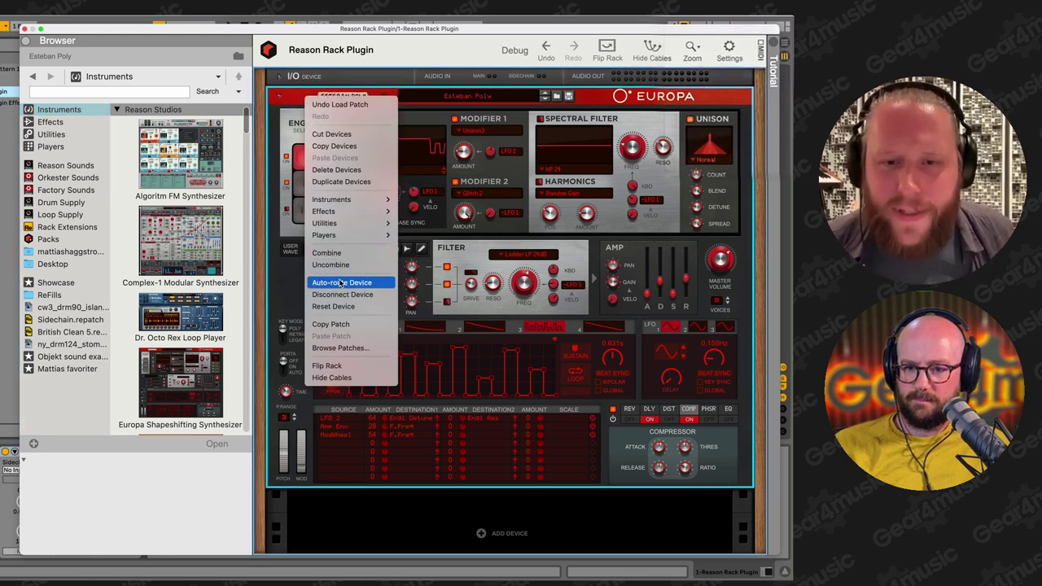
click(333, 307)
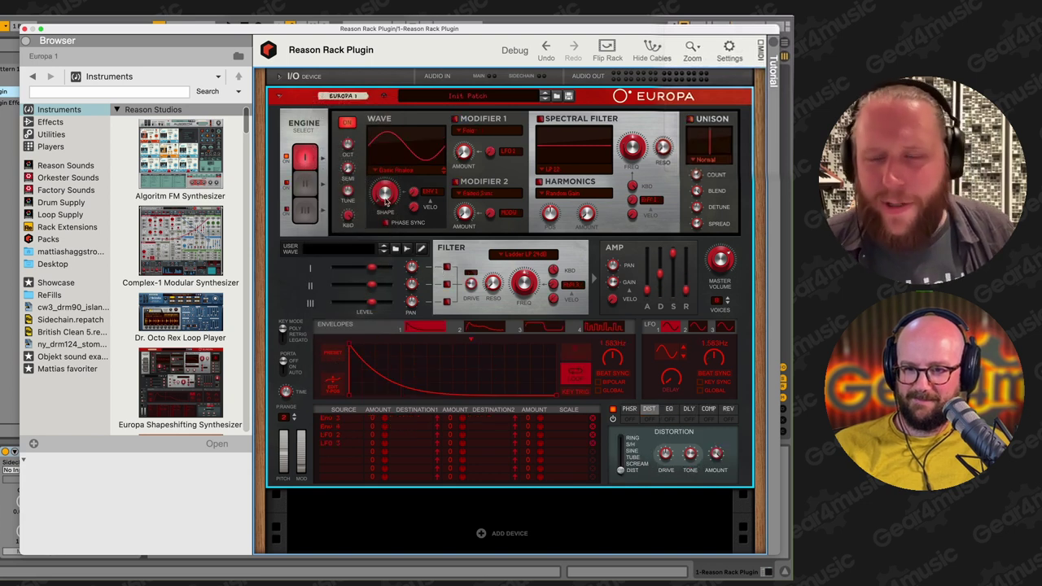
drag(388, 202, 394, 164)
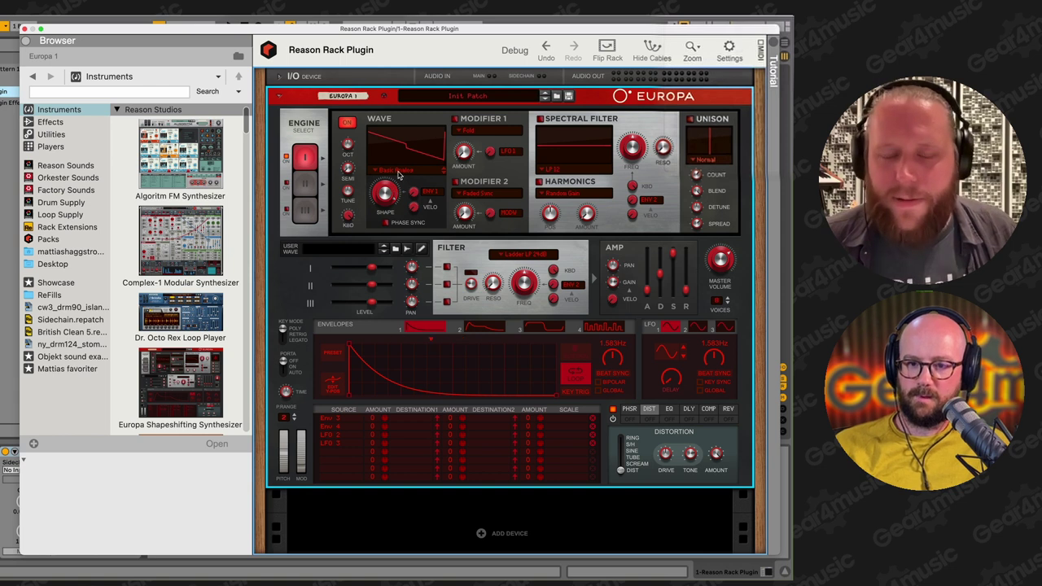
click(399, 171)
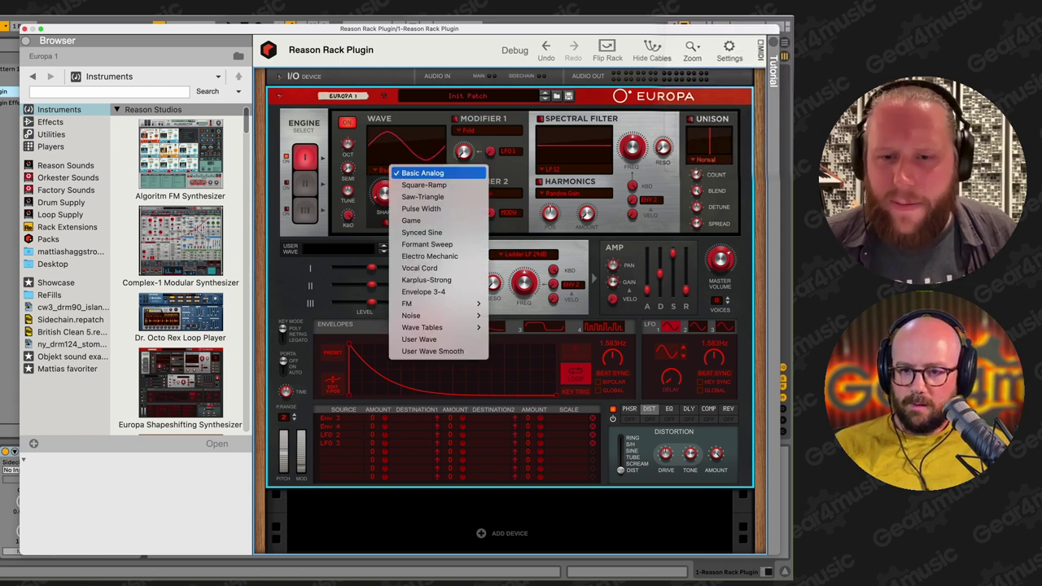
click(416, 280)
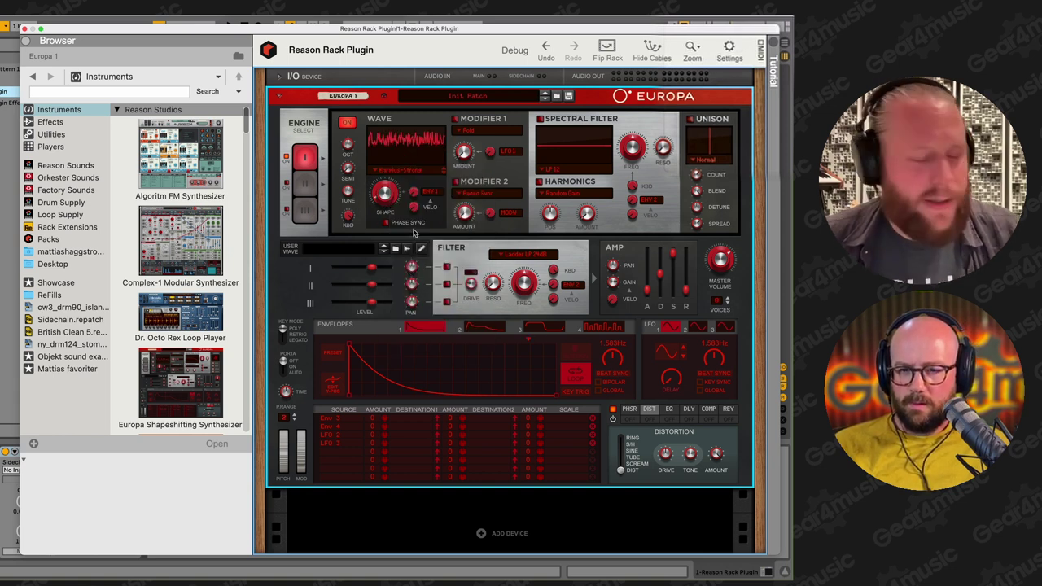
- Sweep engine I's wave Shape, change its wave to Basic Analog, and turn up the amount of Modifier 1
drag(396, 201, 399, 176)
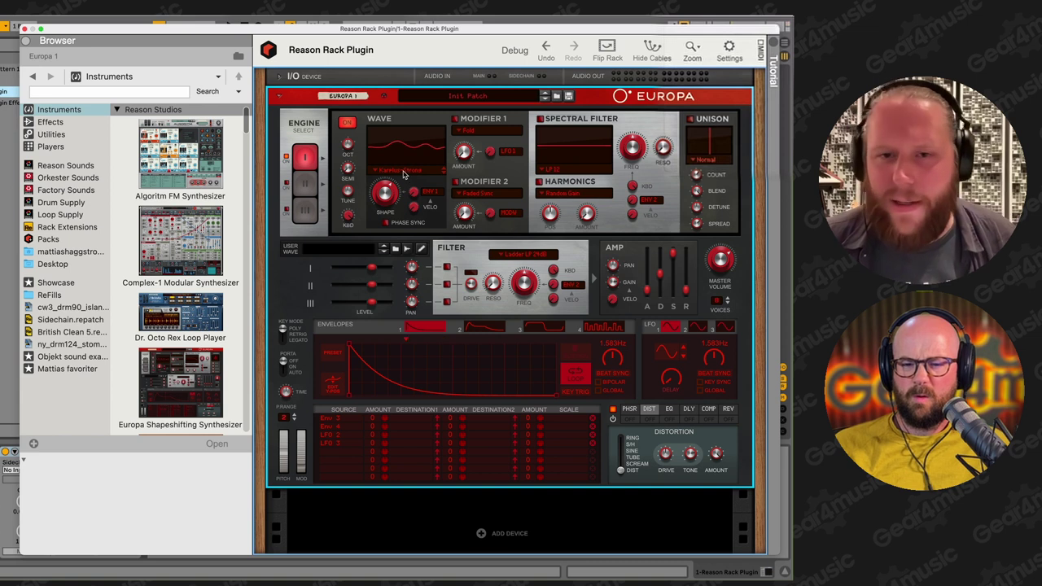
click(403, 174)
click(398, 184)
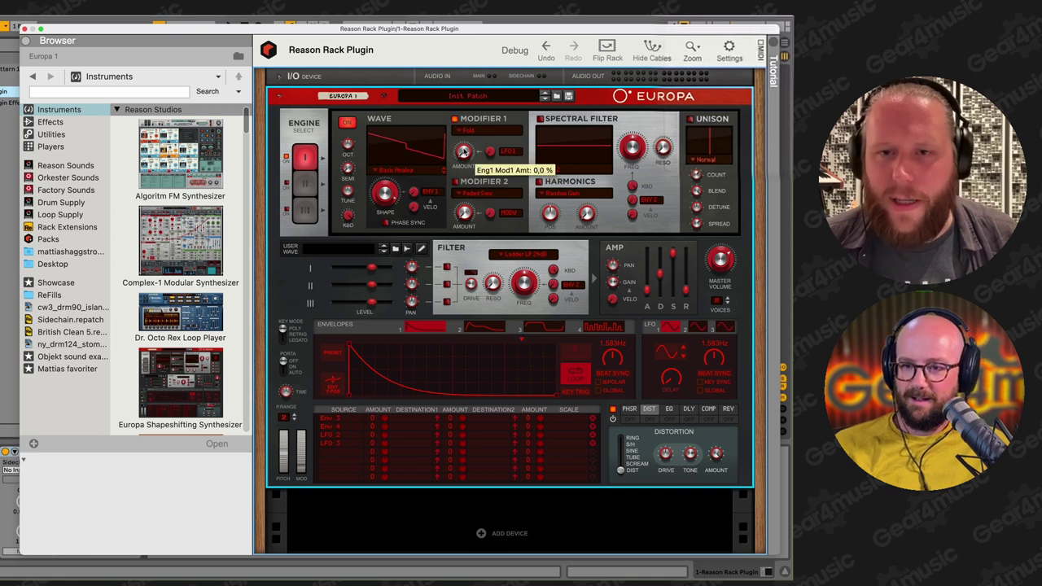
mouse_move(462, 146)
mouse_down()
mouse_move(463, 123)
mouse_move(472, 148)
mouse_up()
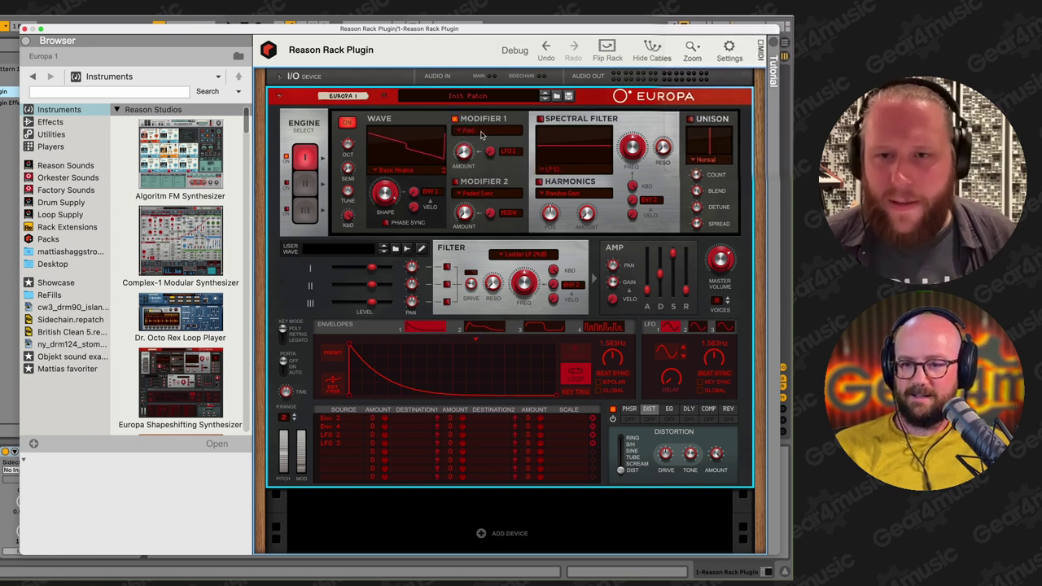
- Turn on engine I's Spectral Filter, set it to LP Variable Slope, raise its resonance, and sweep its frequency
click(540, 120)
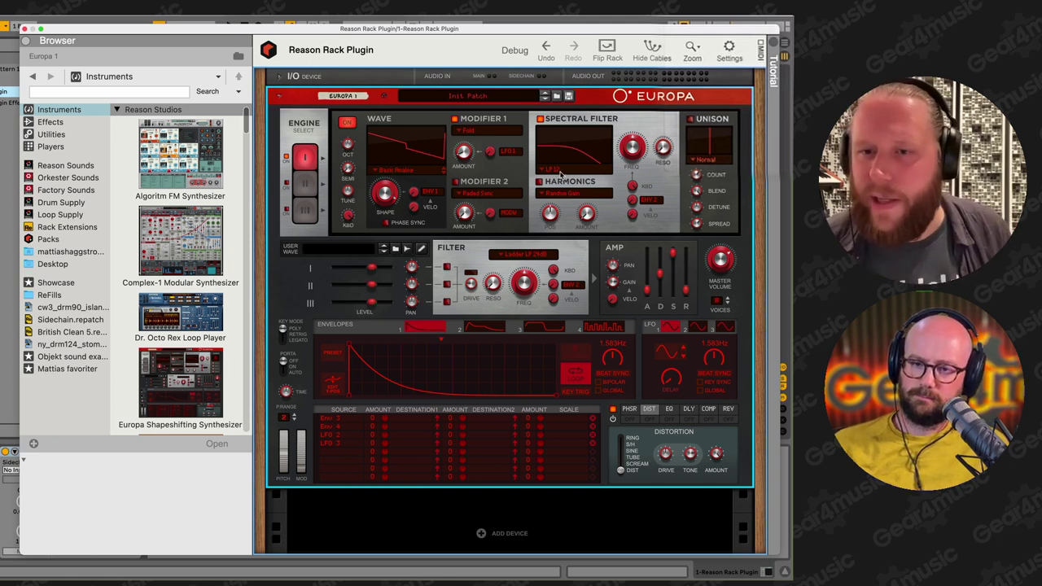
click(560, 169)
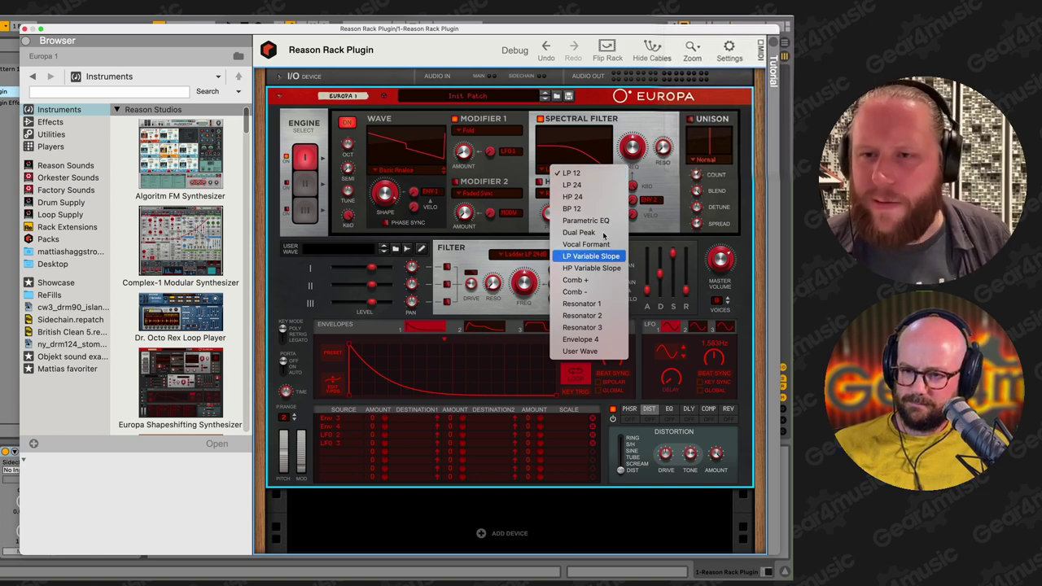
click(590, 255)
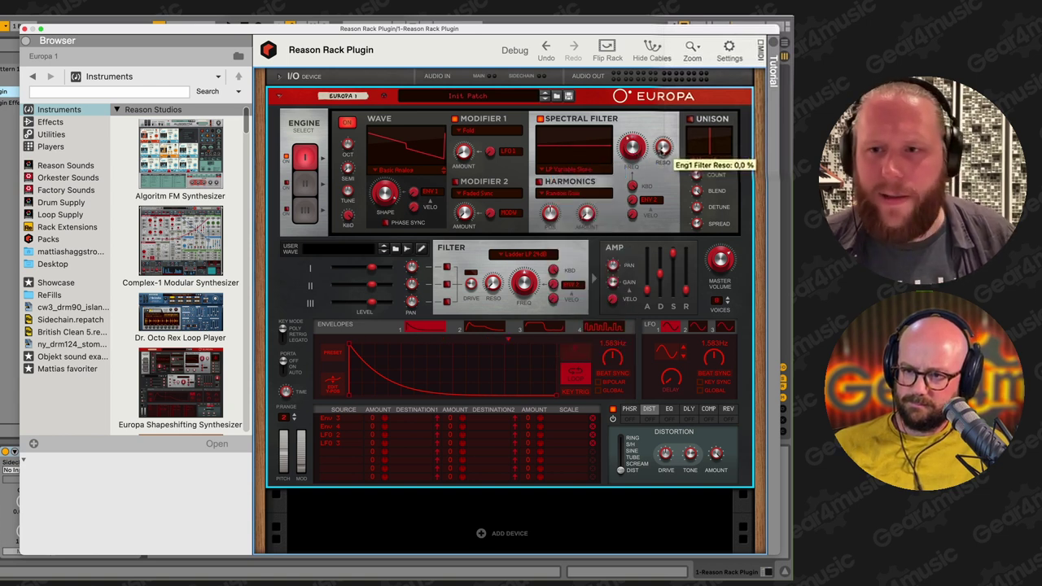
drag(662, 148, 657, 99)
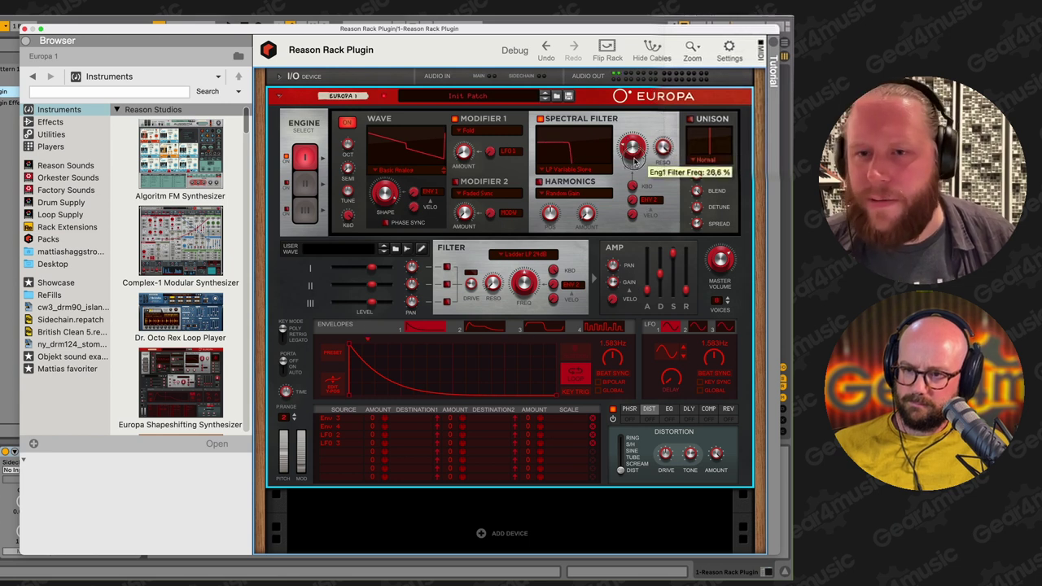
drag(634, 156, 657, 173)
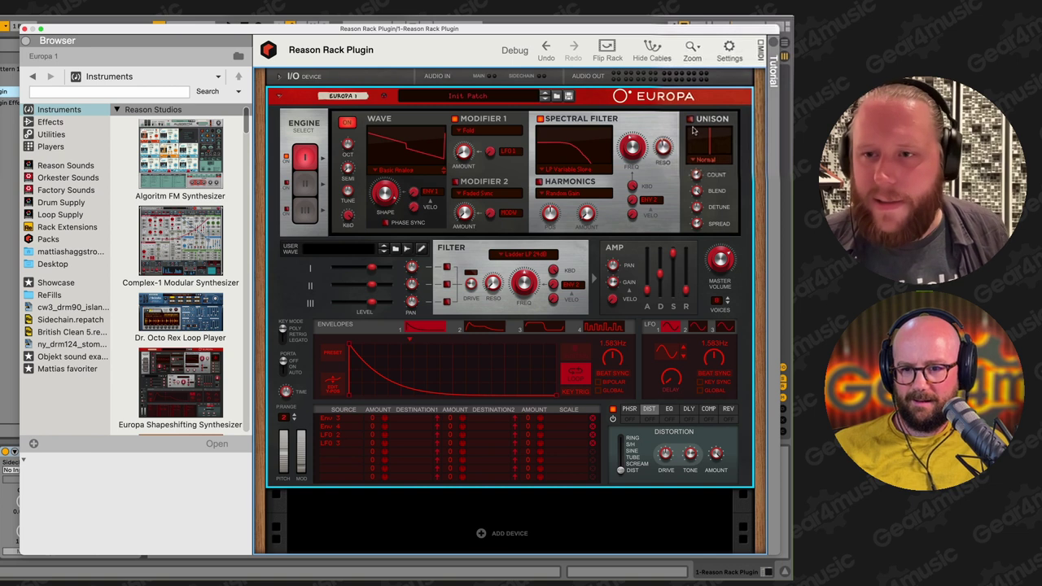
- Swap engine I's Spectral Filter for Unison, and turn on engine II with Shape 53.1 % and an amp release of 1.34 s
click(539, 119)
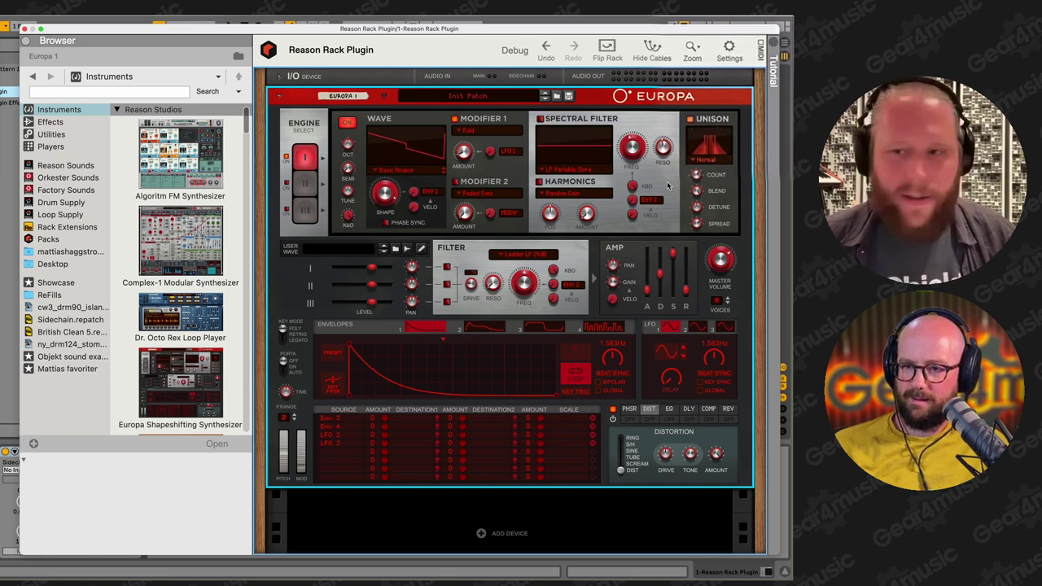
drag(685, 289, 673, 284)
click(305, 183)
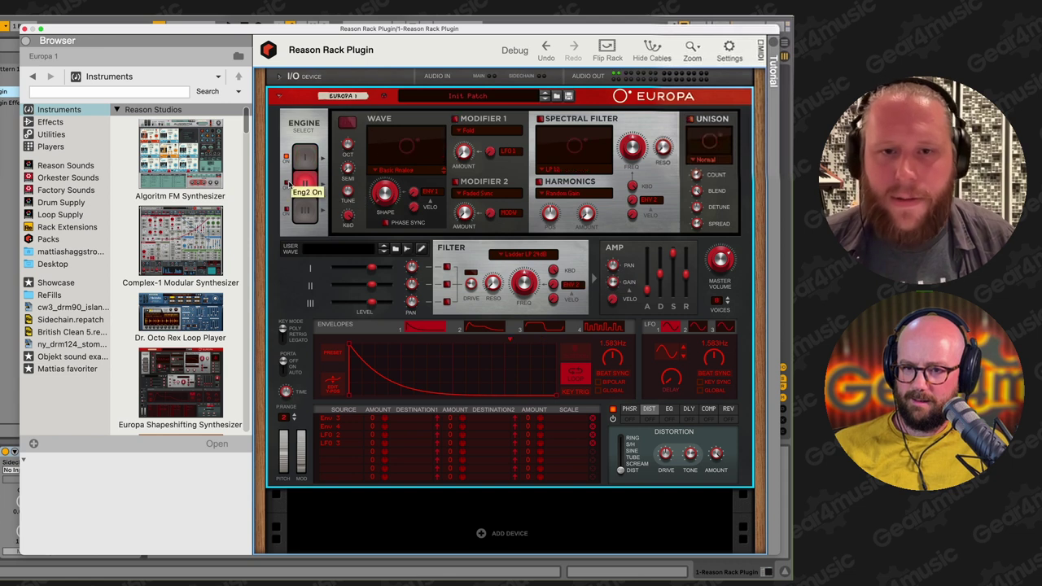
drag(385, 192, 385, 202)
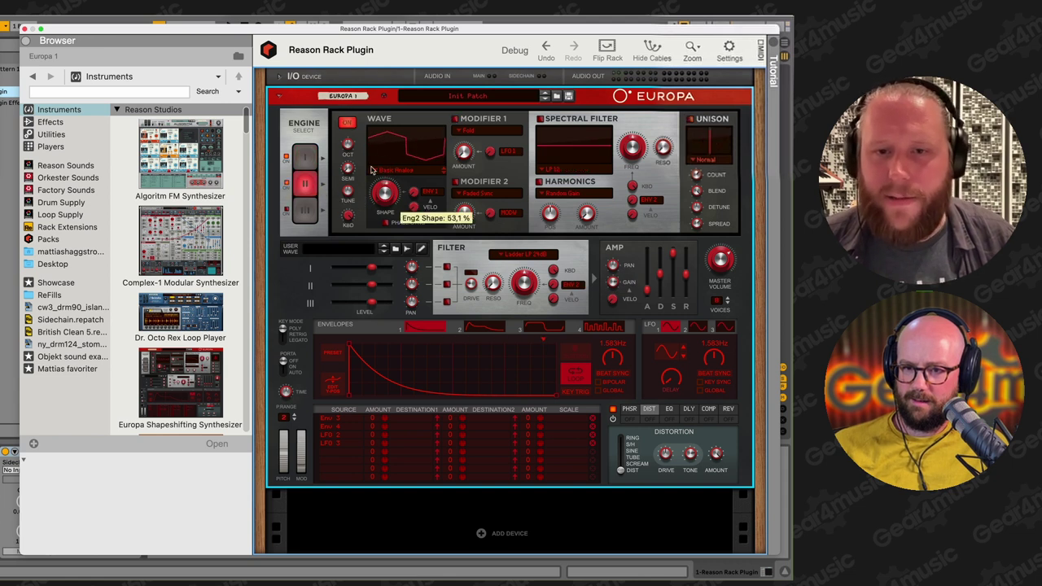
drag(687, 274, 686, 285)
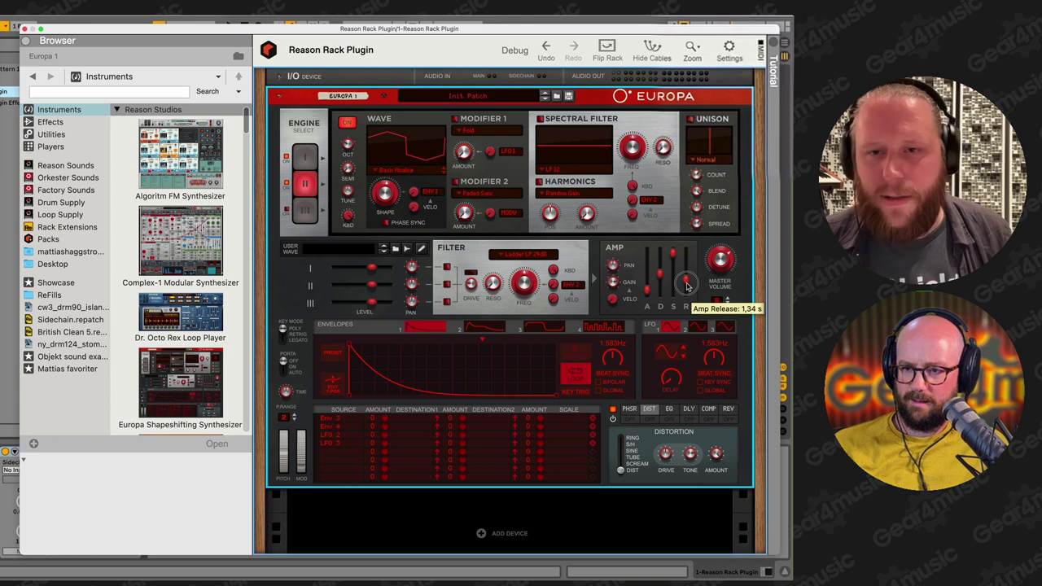
- Adjust engine I's Unison count and turn its Spectral Filter back on as HP Variable Slope with a frequency of about 17.2 %
click(306, 156)
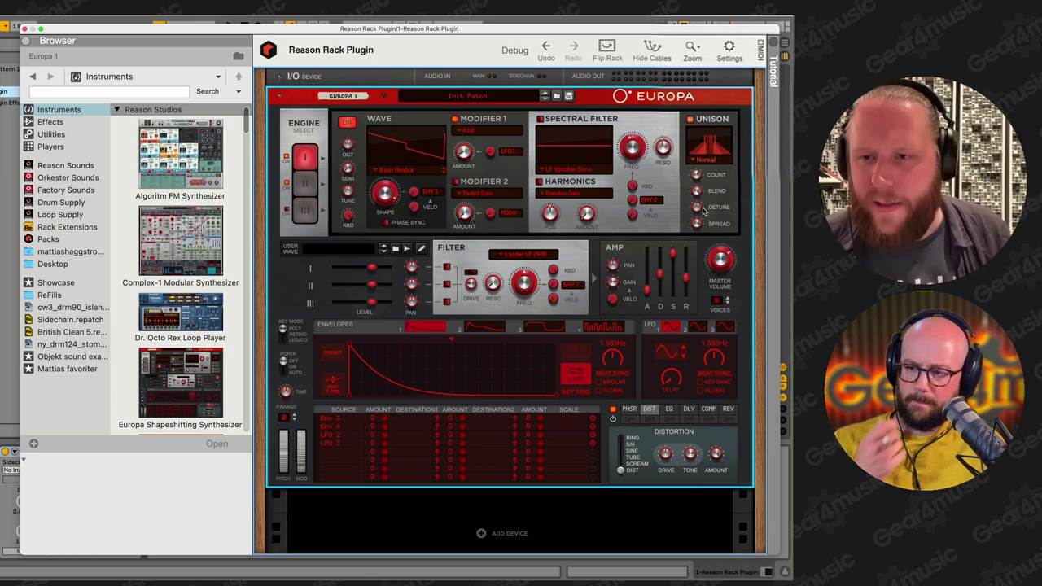
drag(696, 179, 695, 171)
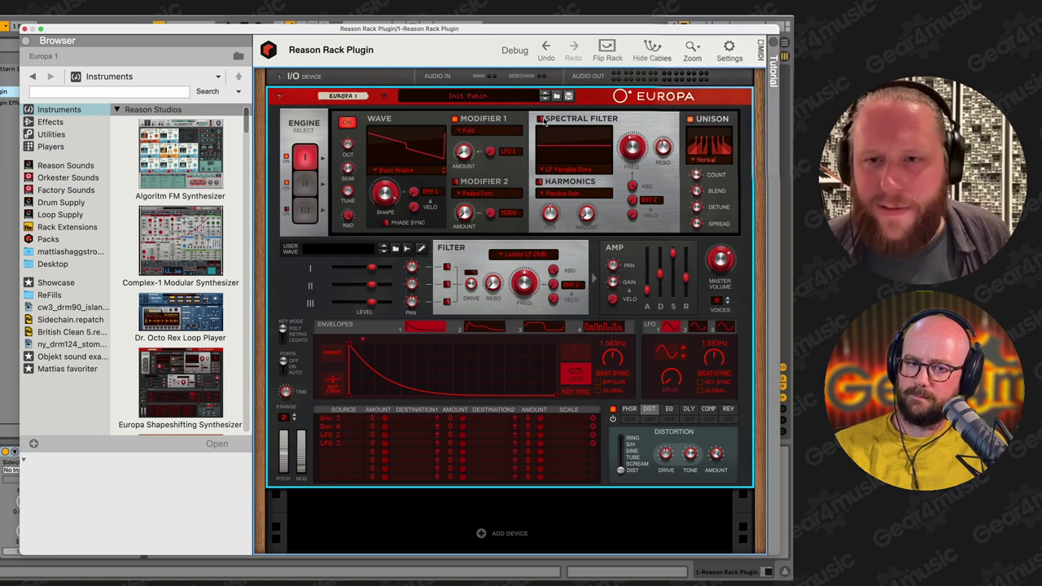
click(572, 170)
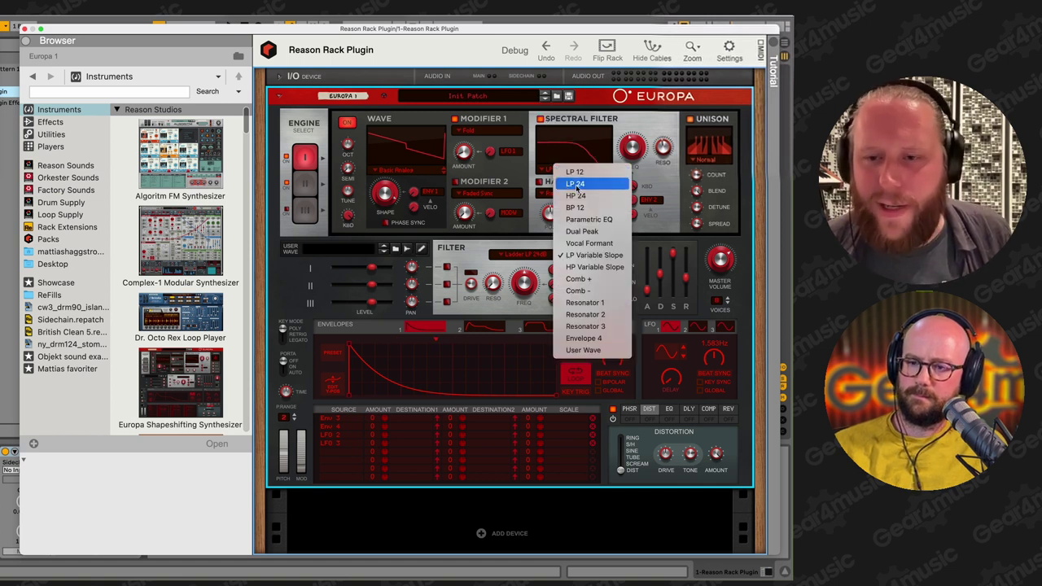
click(602, 267)
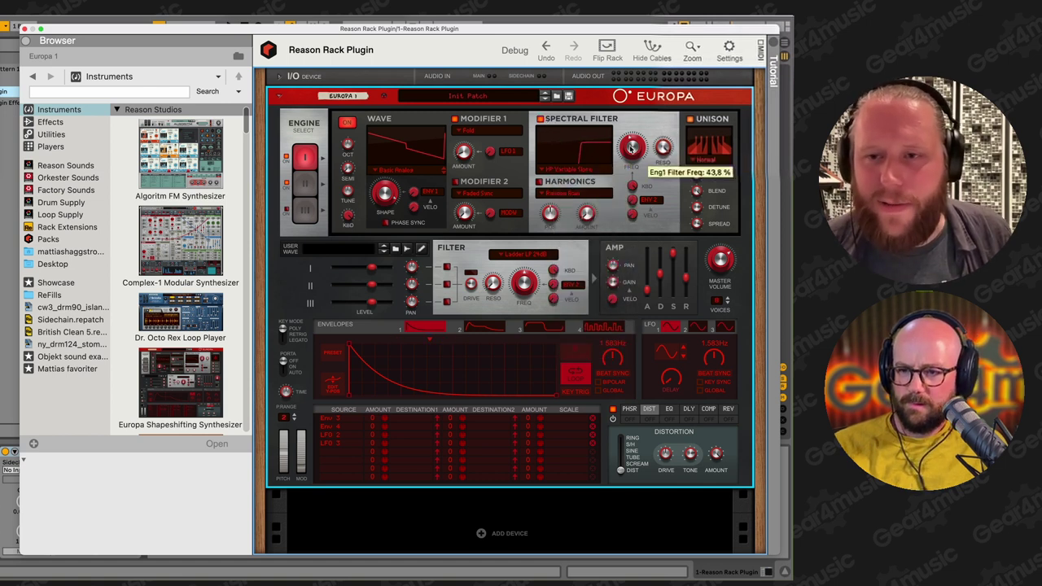
mouse_move(633, 151)
mouse_down()
mouse_move(642, 166)
mouse_move(641, 151)
mouse_up()
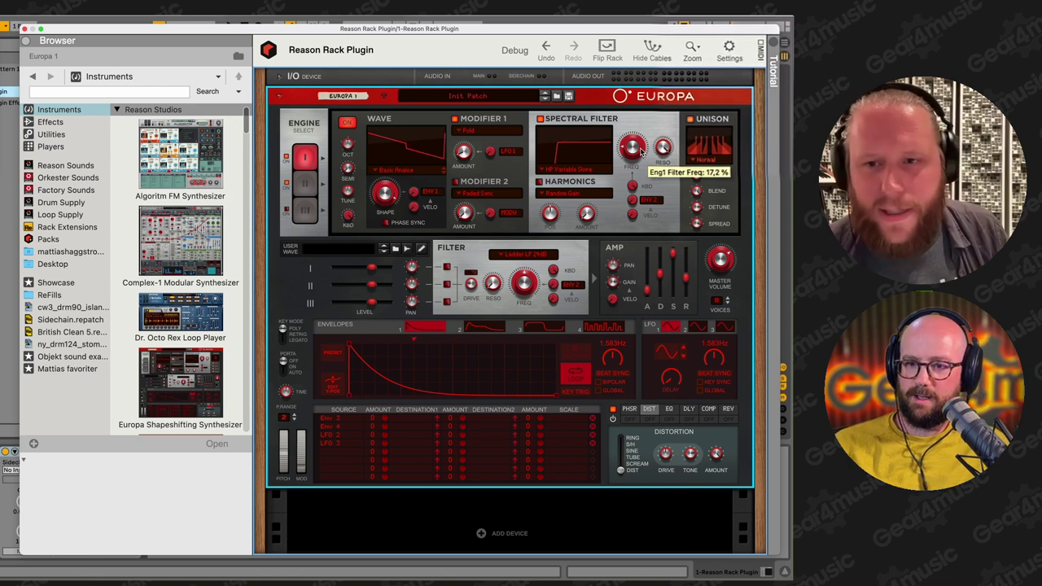
- Turn on engine I's Harmonics section, adjust its amount, and deselect the Europa
click(538, 182)
drag(587, 214, 586, 245)
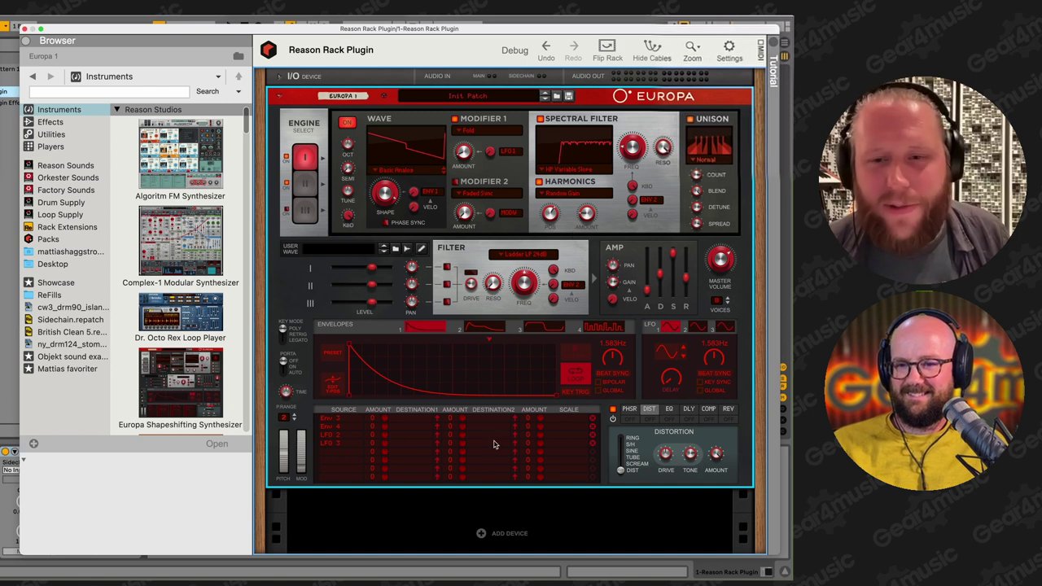
click(328, 522)
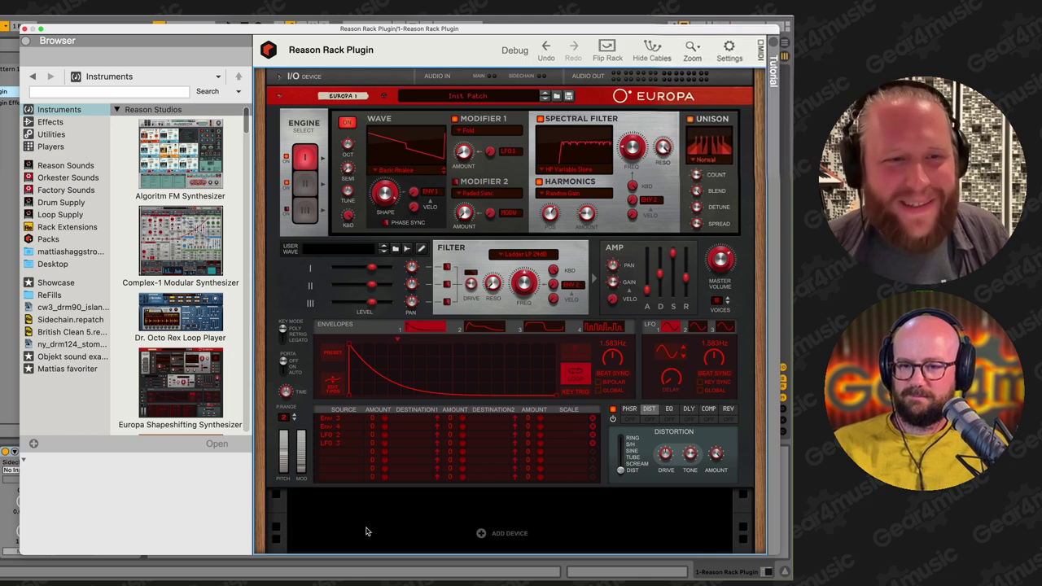
- Replace the Europa with Friktion Modeled Strings and load its Erhu (Mod Wheel) patch followed by the Bells in a box patch
scroll(187, 380, down, 5)
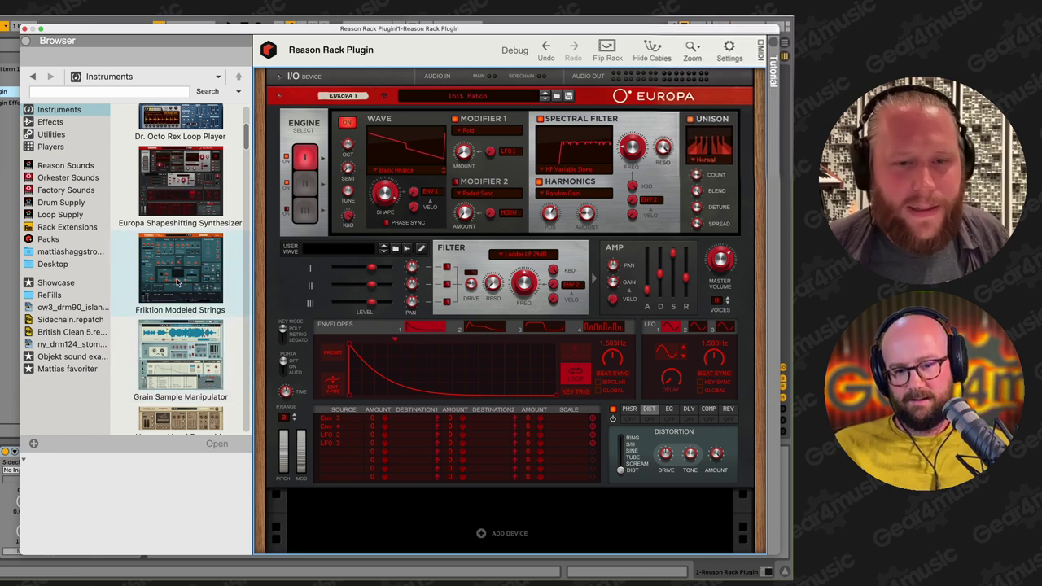
drag(177, 281, 321, 283)
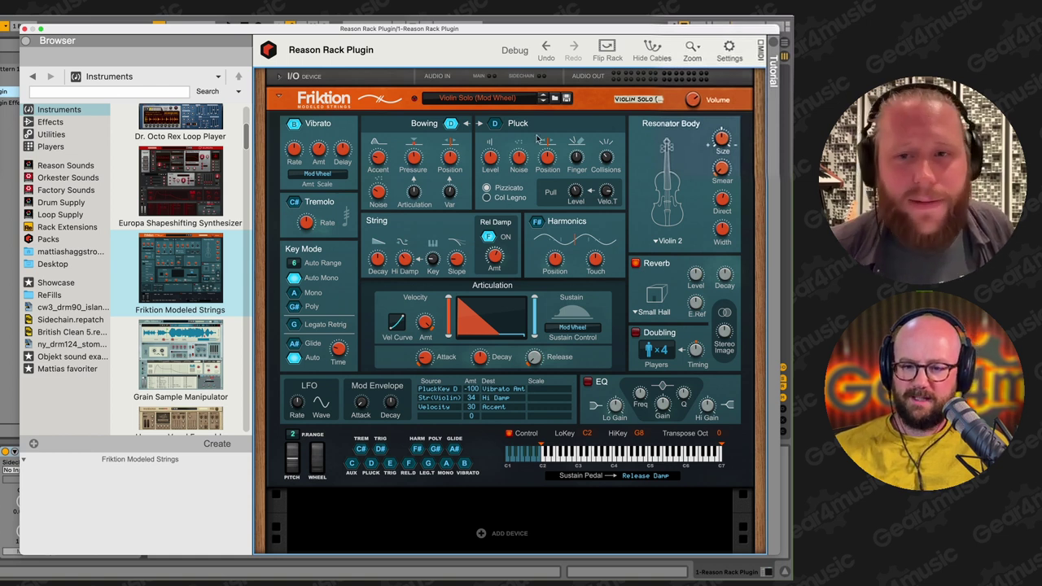
click(551, 100)
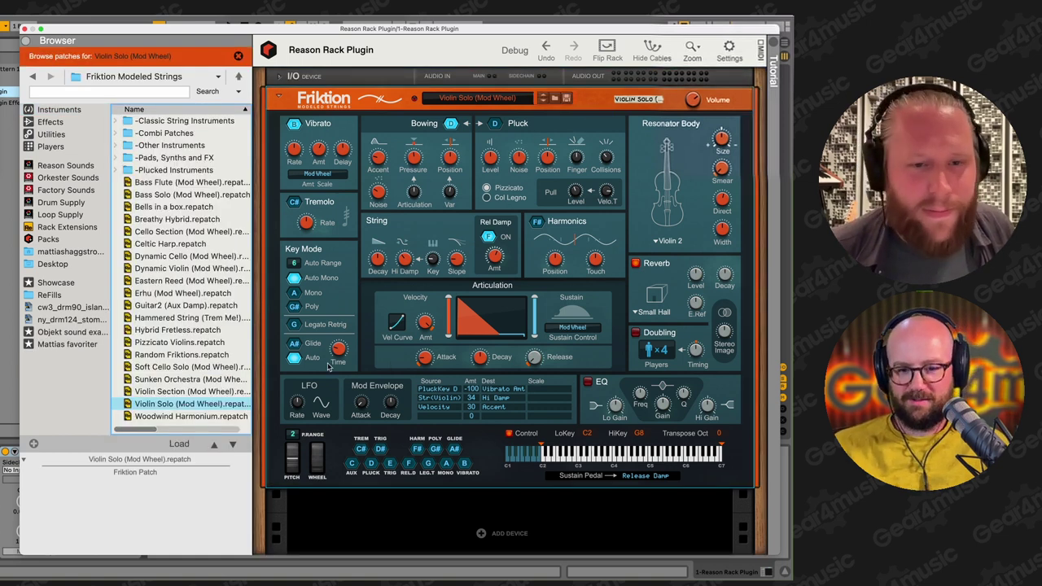
click(193, 294)
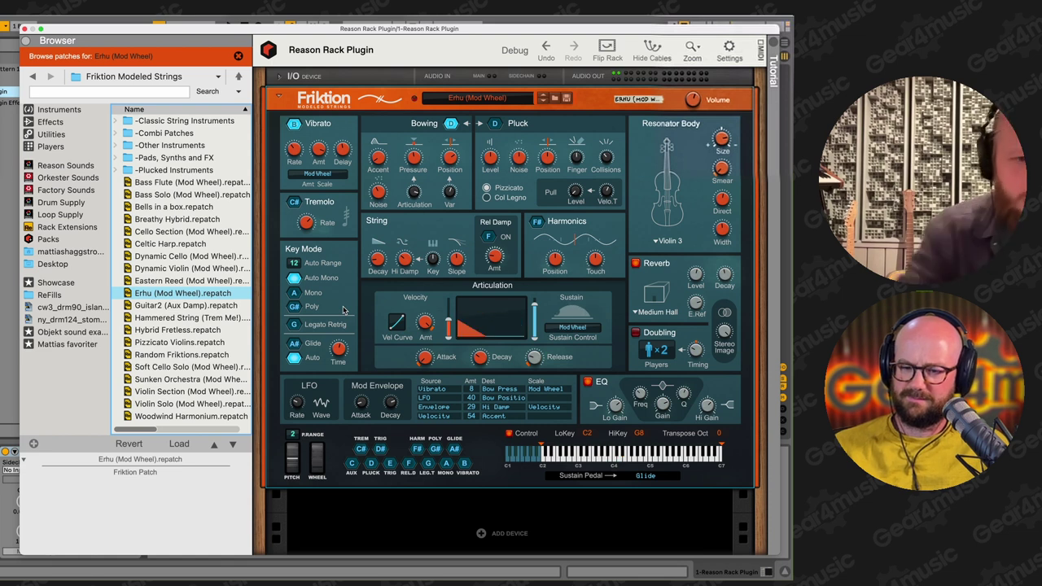
click(205, 207)
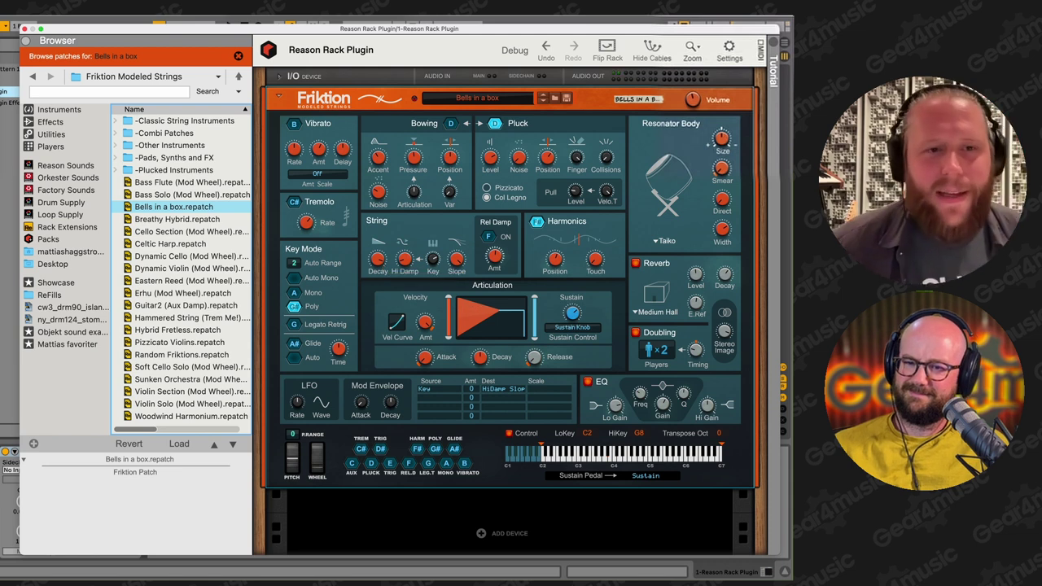
- Replace the Friktion with a Redrum Drum Computer and load the Peff 808 A kit from the 808 Kits folder
click(54, 109)
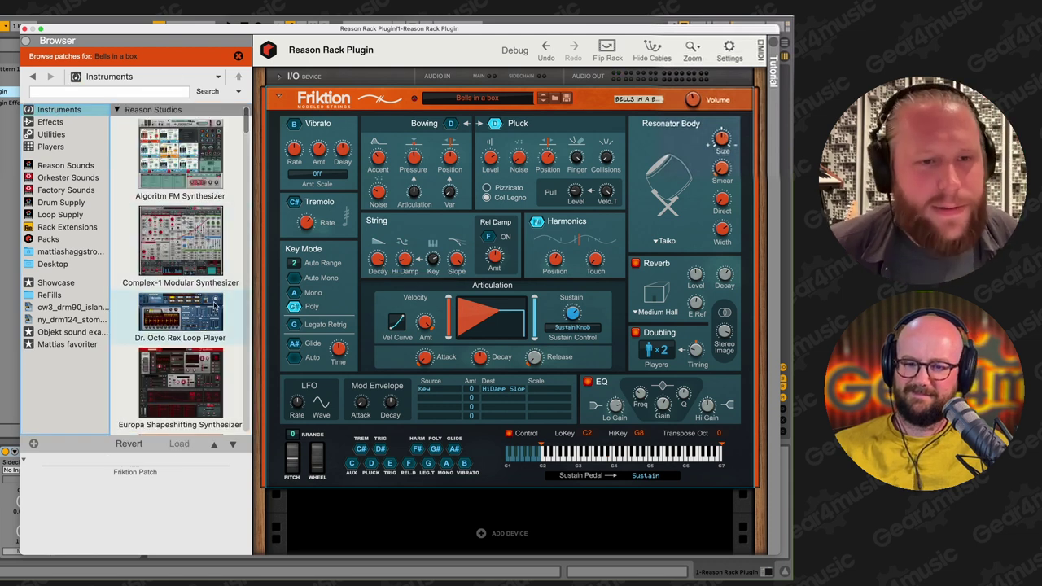
scroll(215, 304, down, 15)
scroll(215, 304, down, 6)
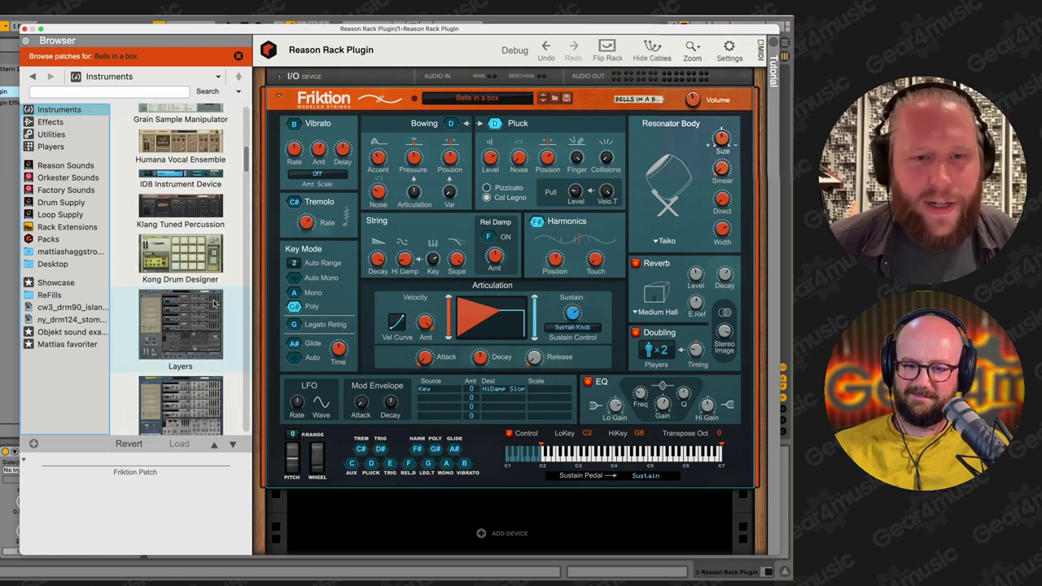
scroll(213, 301, down, 6)
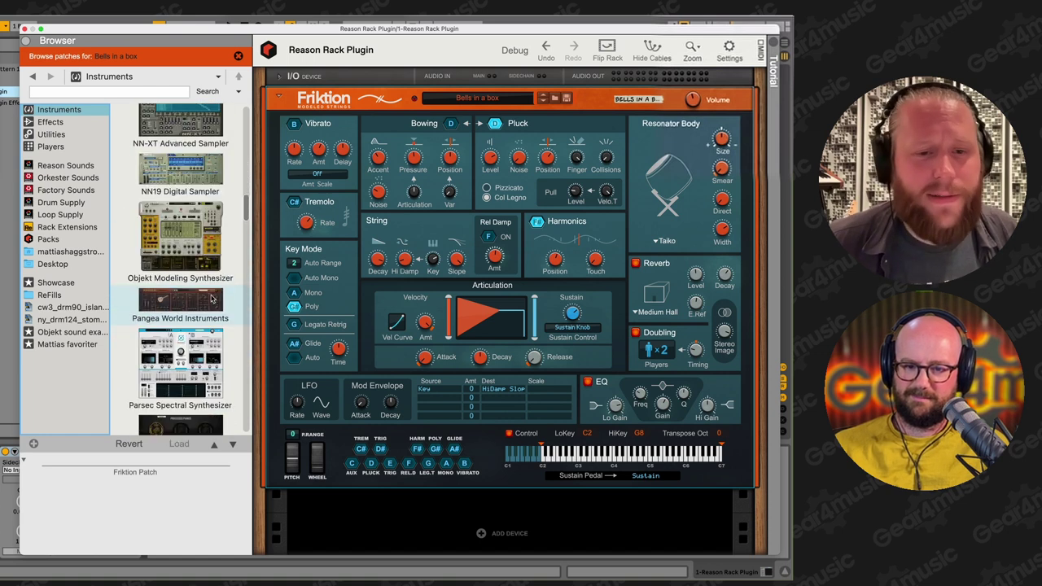
scroll(213, 300, down, 6)
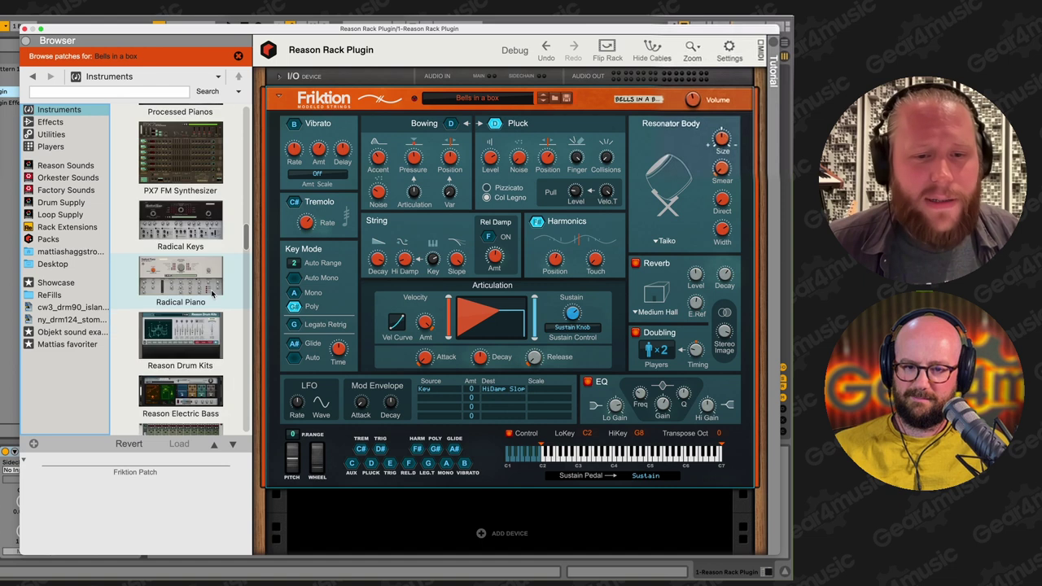
scroll(214, 295, down, 3)
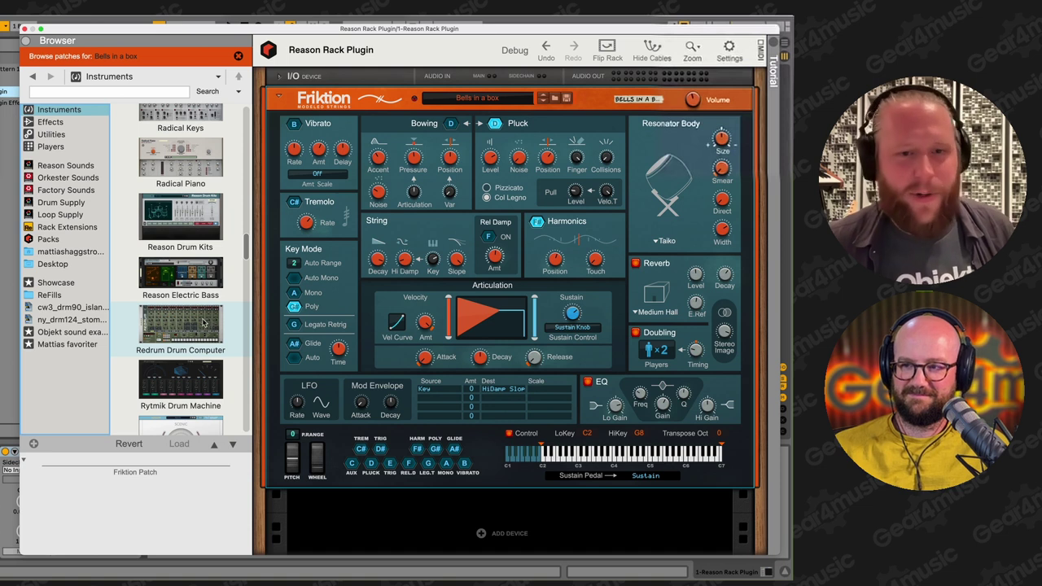
drag(200, 322, 379, 364)
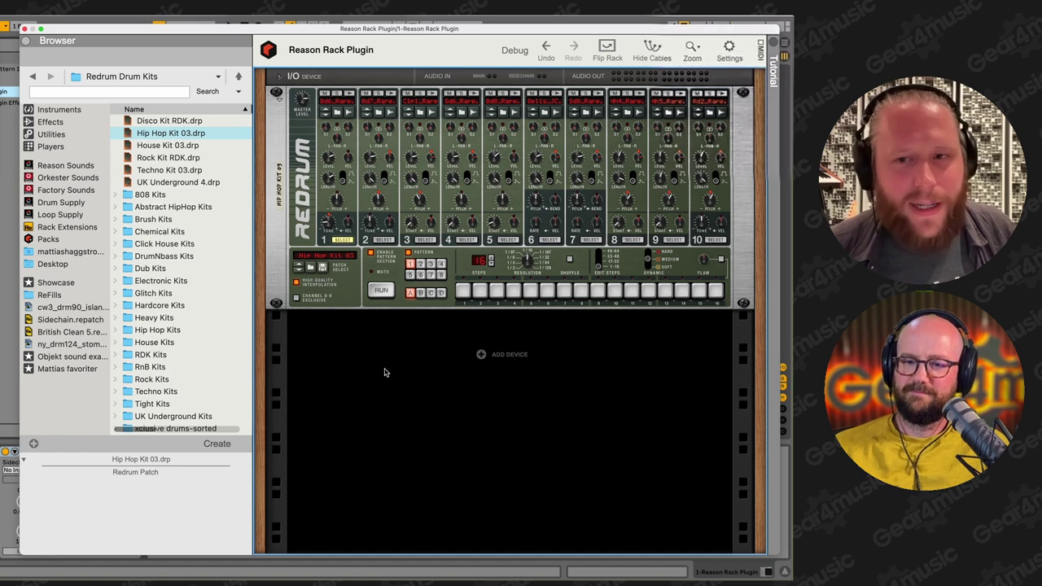
click(117, 194)
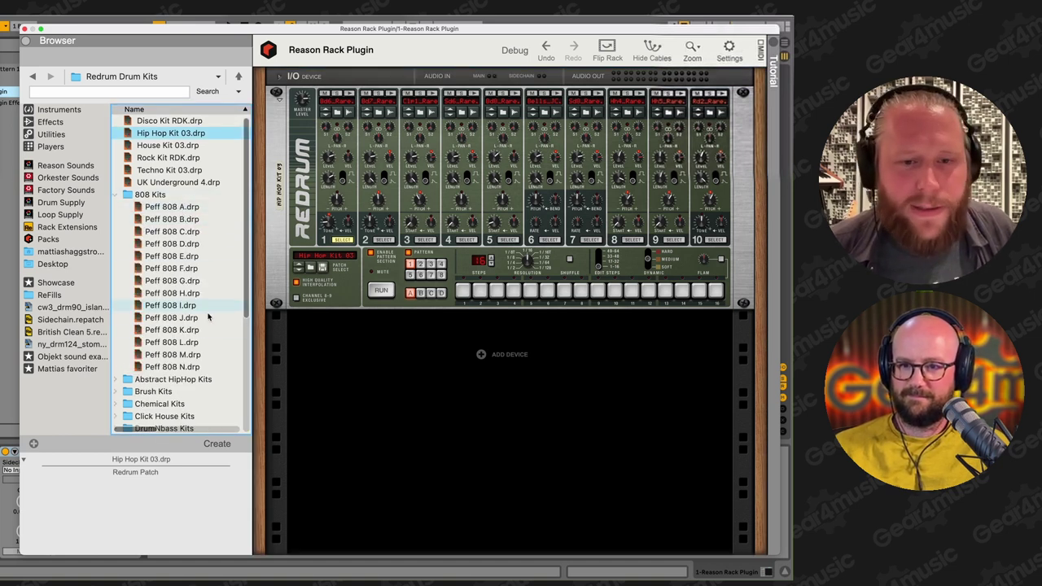
click(197, 209)
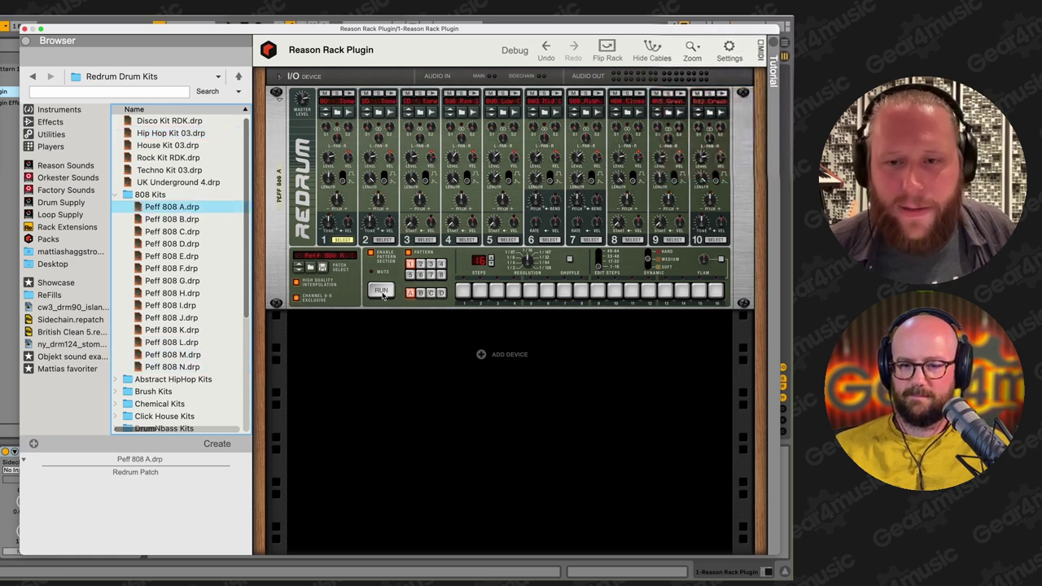
- Run the Redrum pattern and program drum channel 1 on steps 1, 4, 9 and 14
click(382, 295)
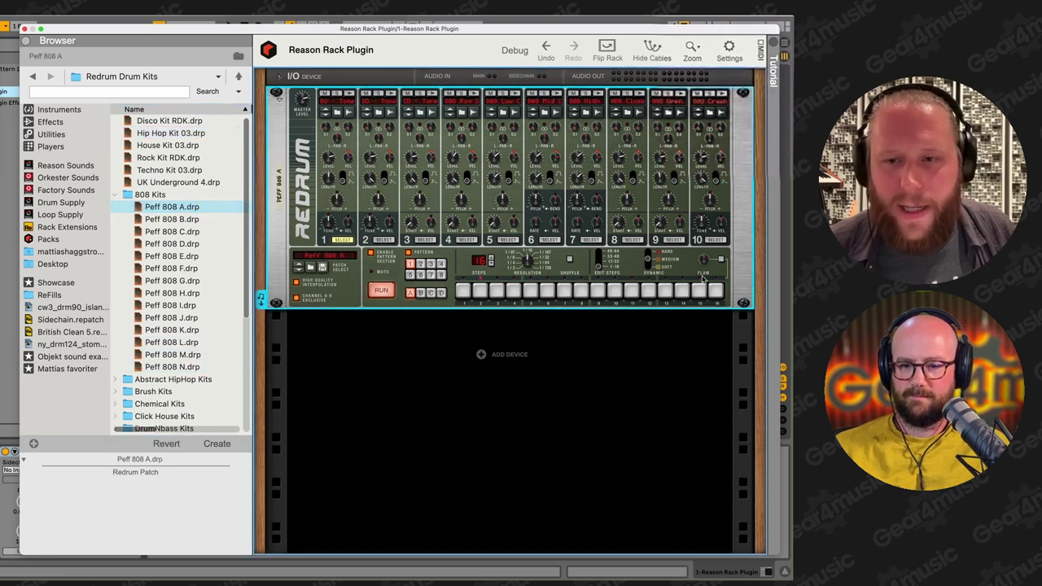
click(464, 293)
click(512, 293)
click(598, 293)
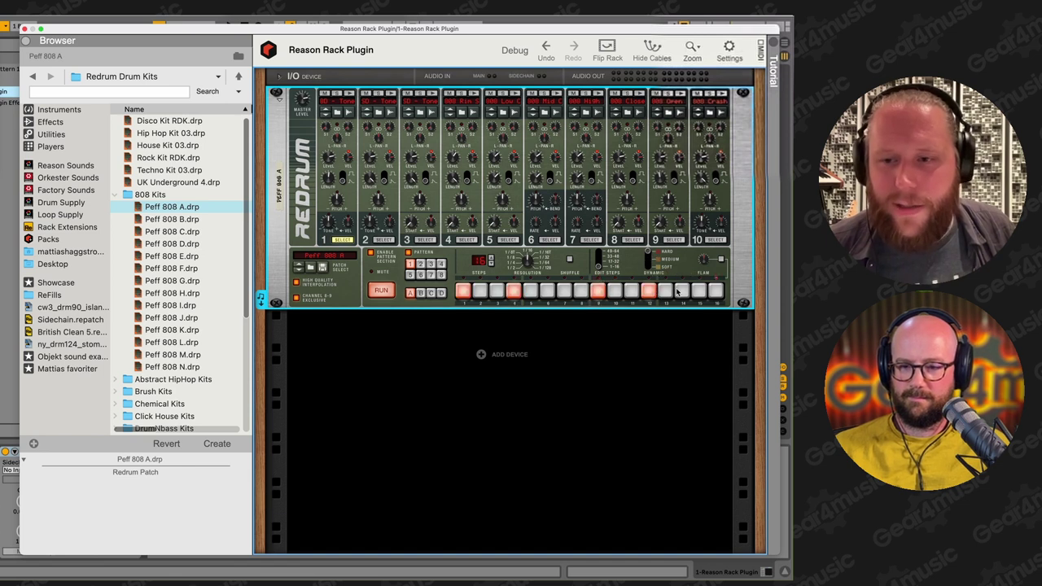
click(681, 291)
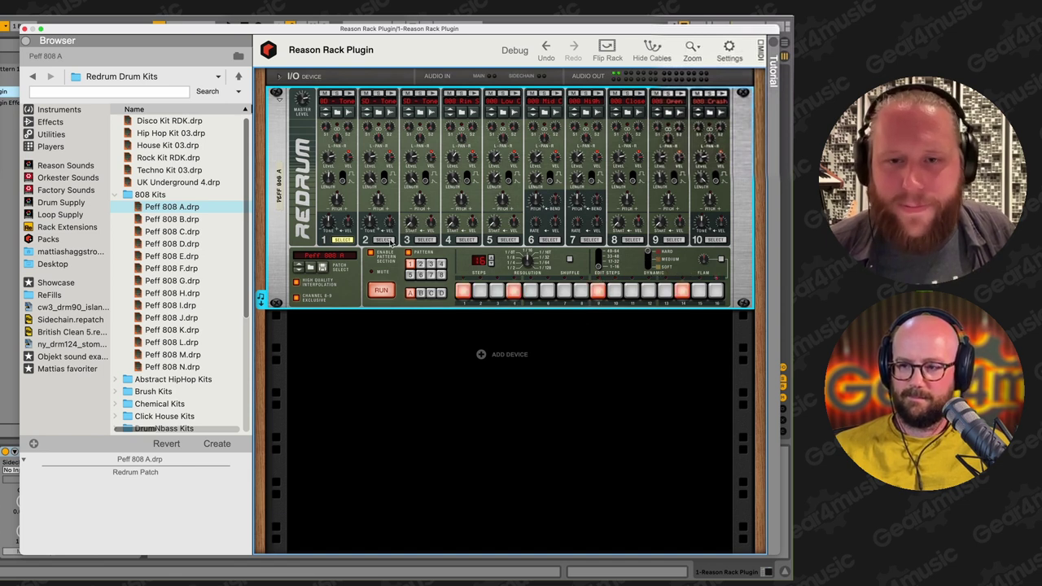
- Program Redrum drum channel 2 on steps 5 and 13
click(384, 240)
click(530, 291)
click(664, 292)
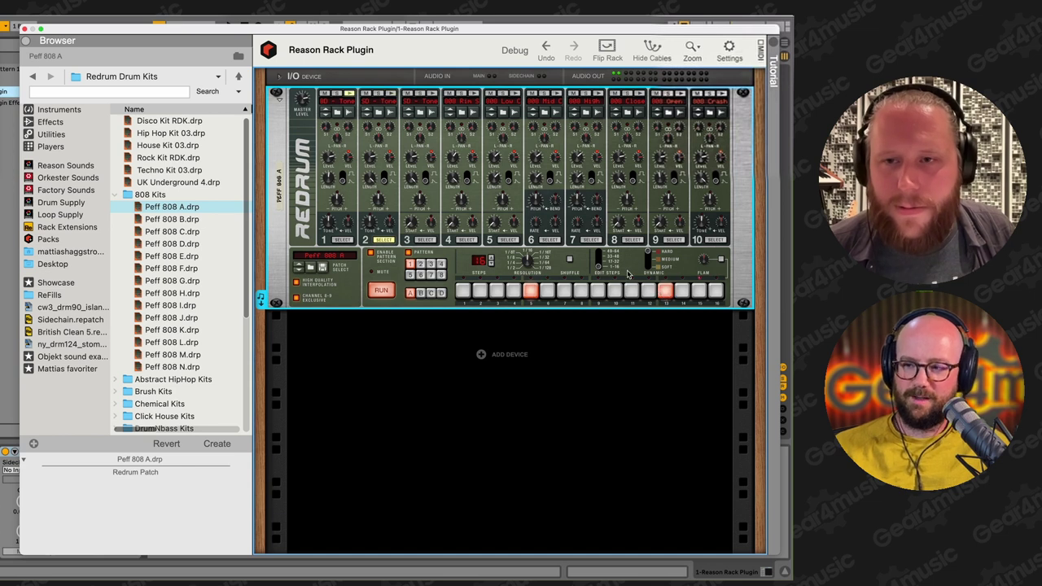
- Program Redrum drum channel 8 on steps 3, 4, 8, 9, 10, 12 and 13
click(632, 241)
click(496, 291)
click(513, 292)
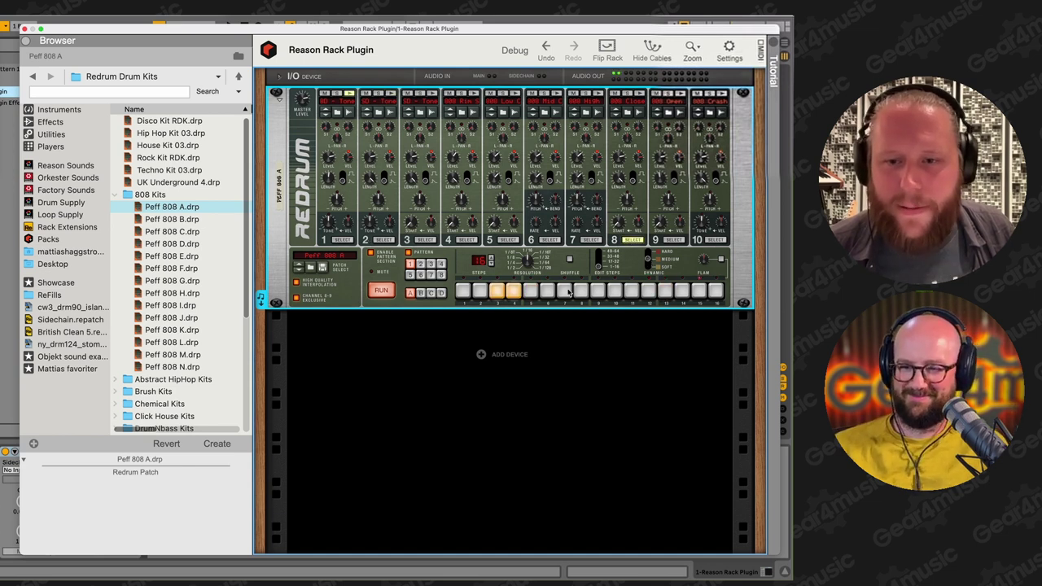
click(580, 291)
click(597, 291)
click(614, 291)
click(648, 292)
click(665, 291)
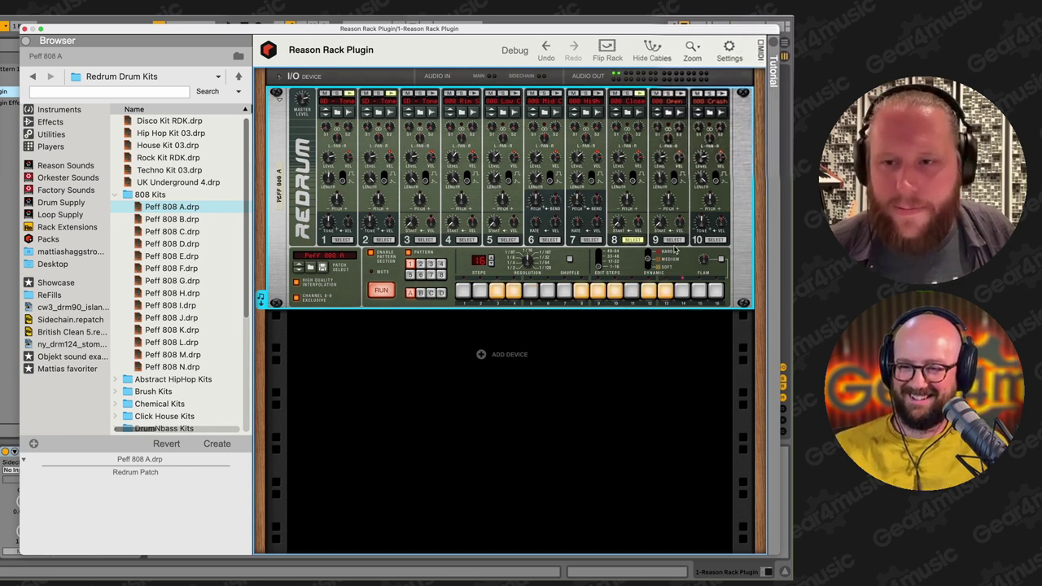
- Program Redrum drum channel 9 on steps 14 and 16, and stop the pattern playback
click(674, 240)
click(682, 291)
click(715, 292)
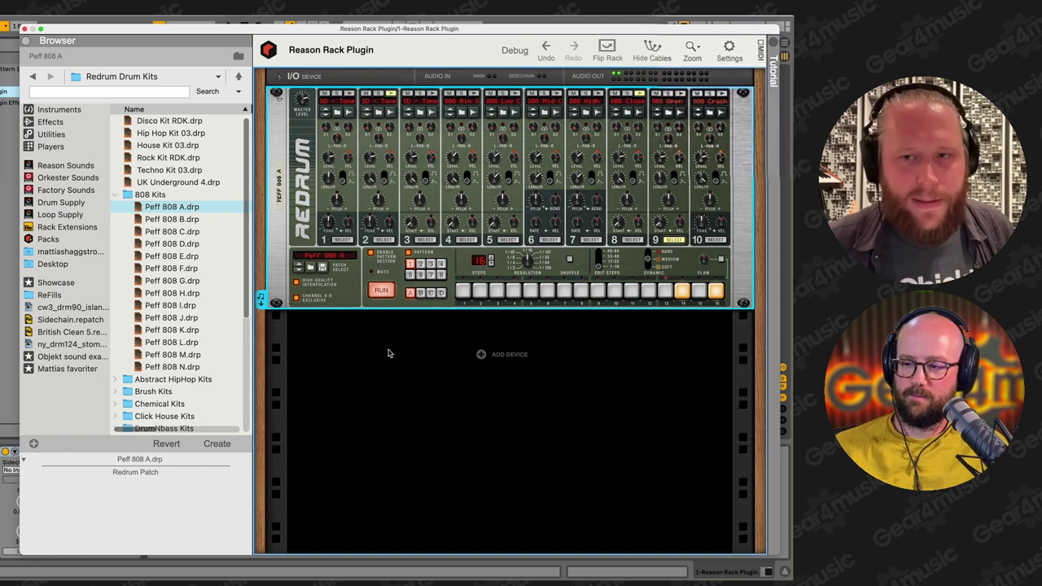
key(space)
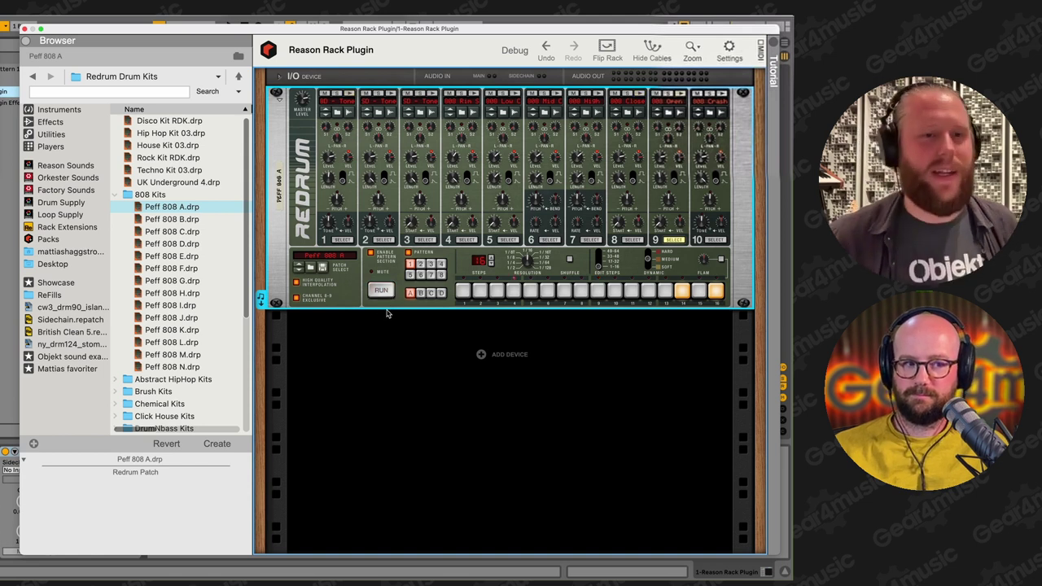
- Add a Channel Dynamics effect from the effects browser below the Redrum
click(69, 122)
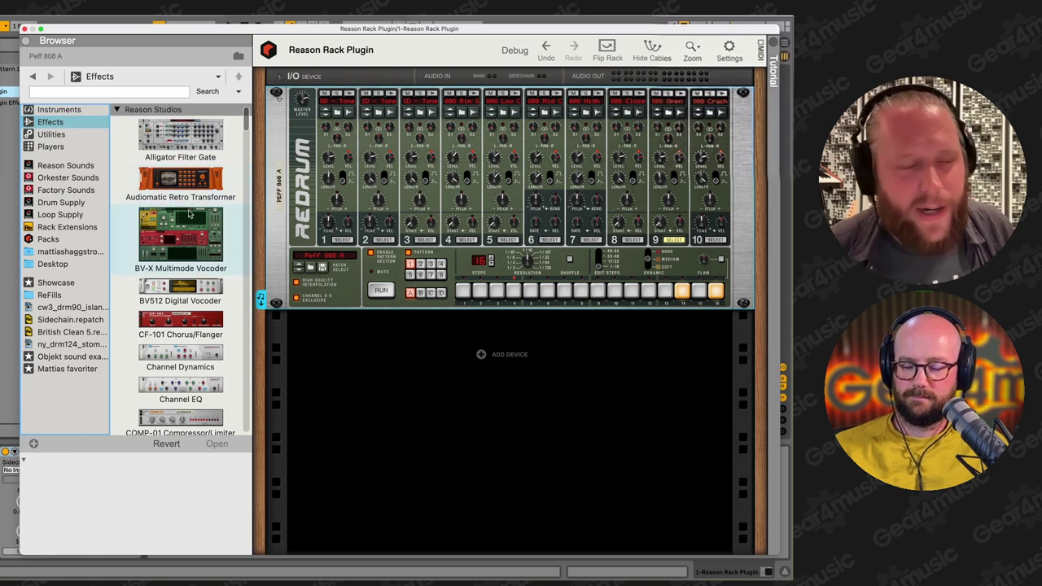
scroll(191, 225, down, 5)
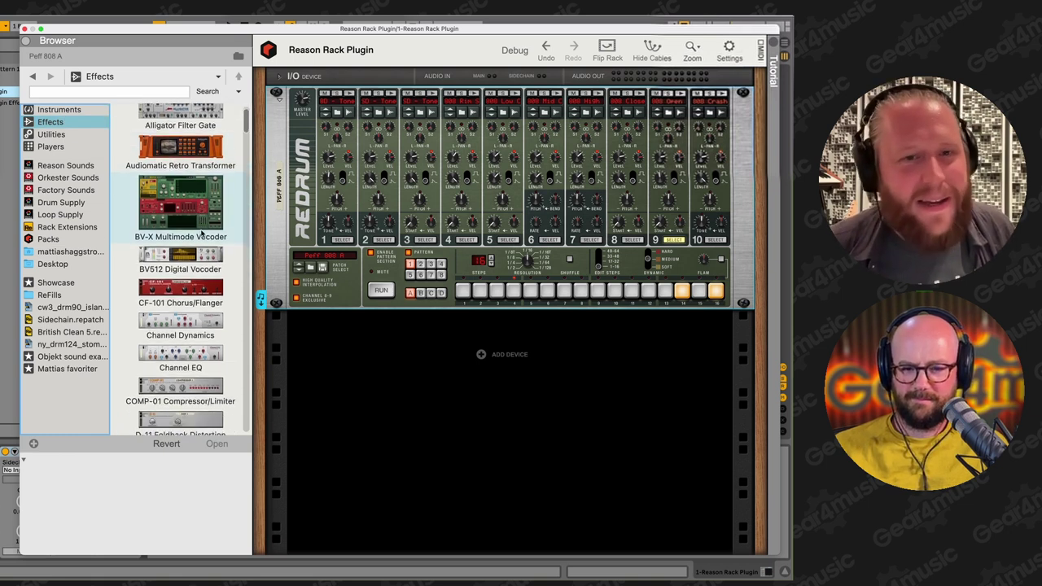
drag(184, 216, 340, 392)
- Add a Synchronous Effect Modulator from the effects browser below the Channel Dynamics
scroll(214, 253, down, 8)
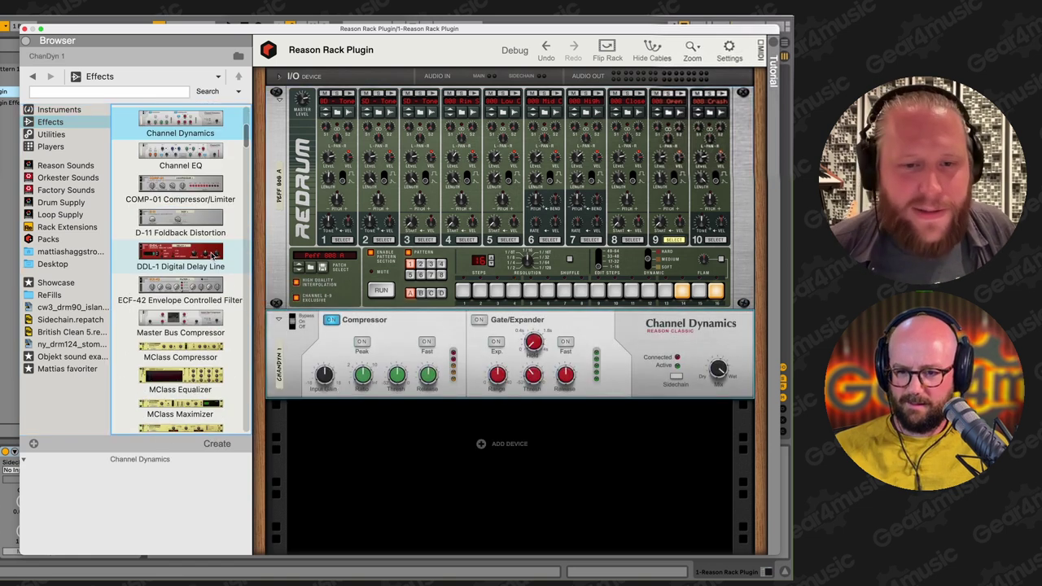
scroll(213, 255, down, 10)
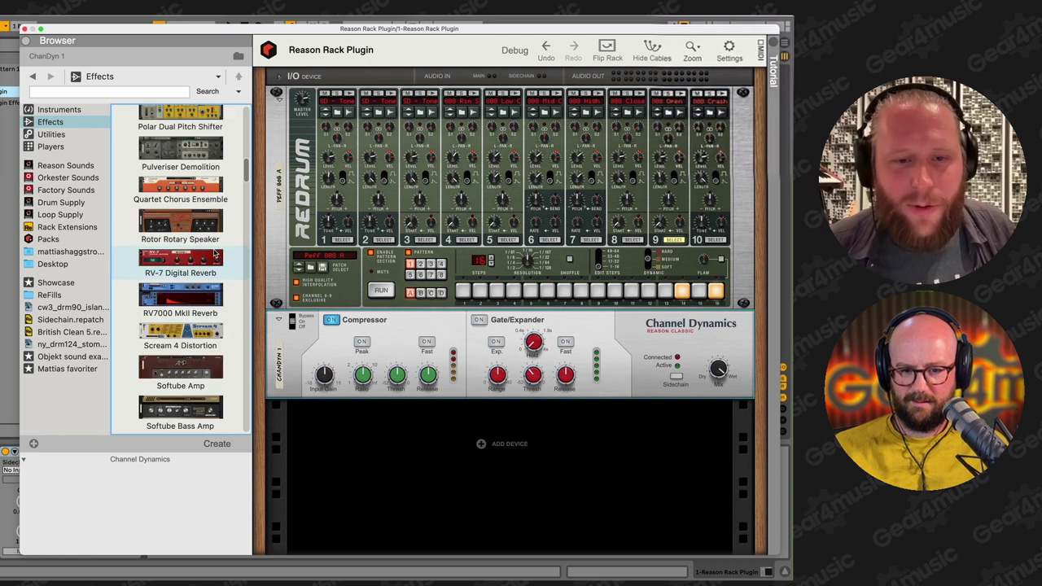
scroll(216, 255, down, 8)
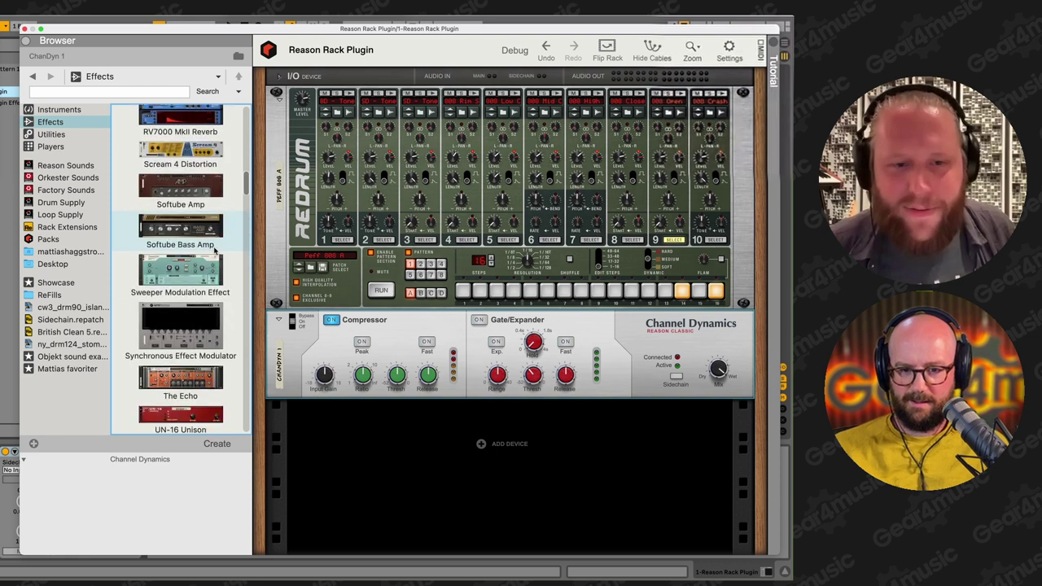
drag(187, 330, 359, 440)
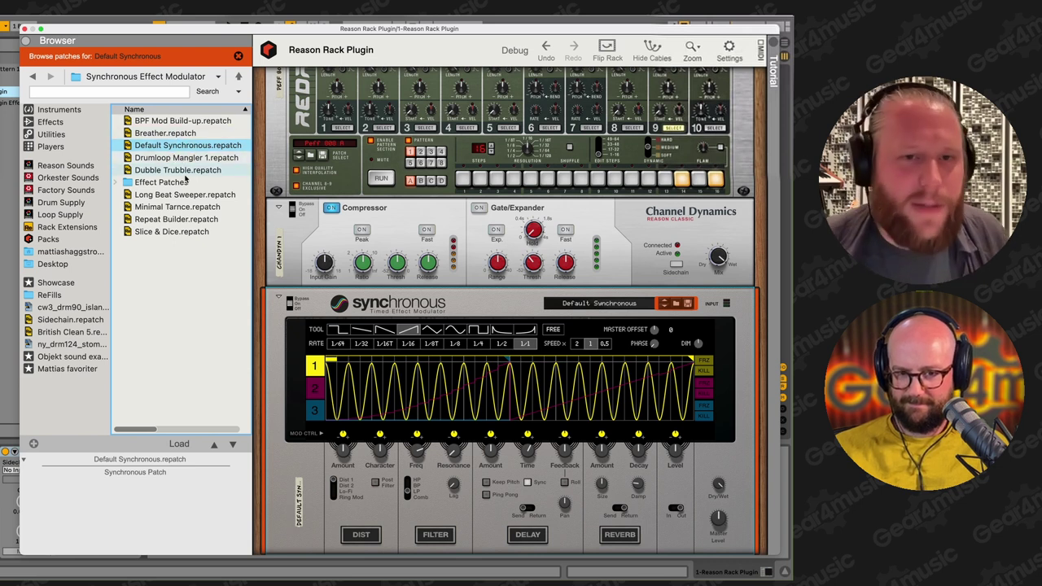
- Audition the Synchronous patches Breather and Repeat Builder with the Redrum pattern running
key(Up)
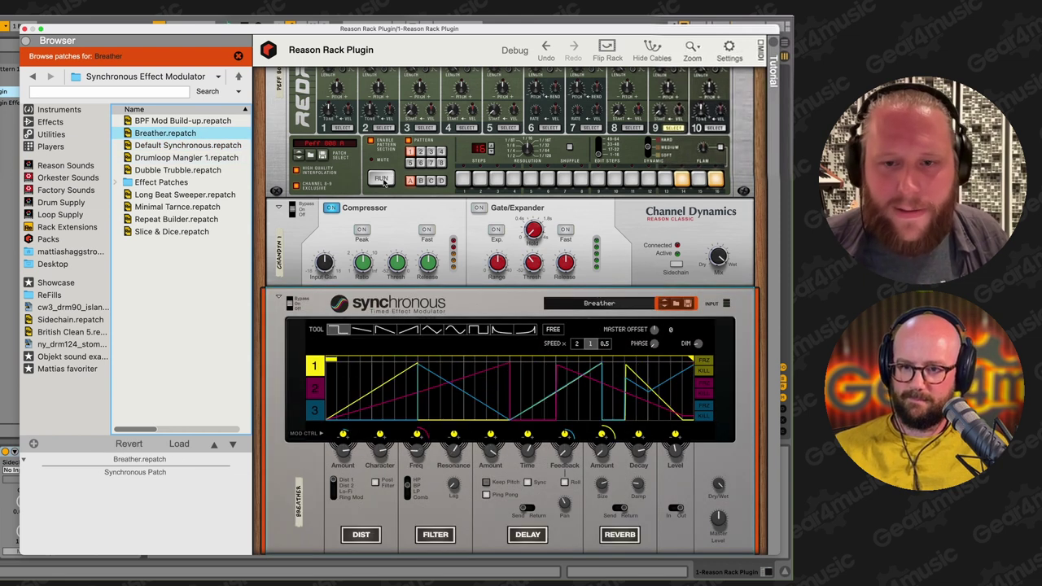
click(382, 179)
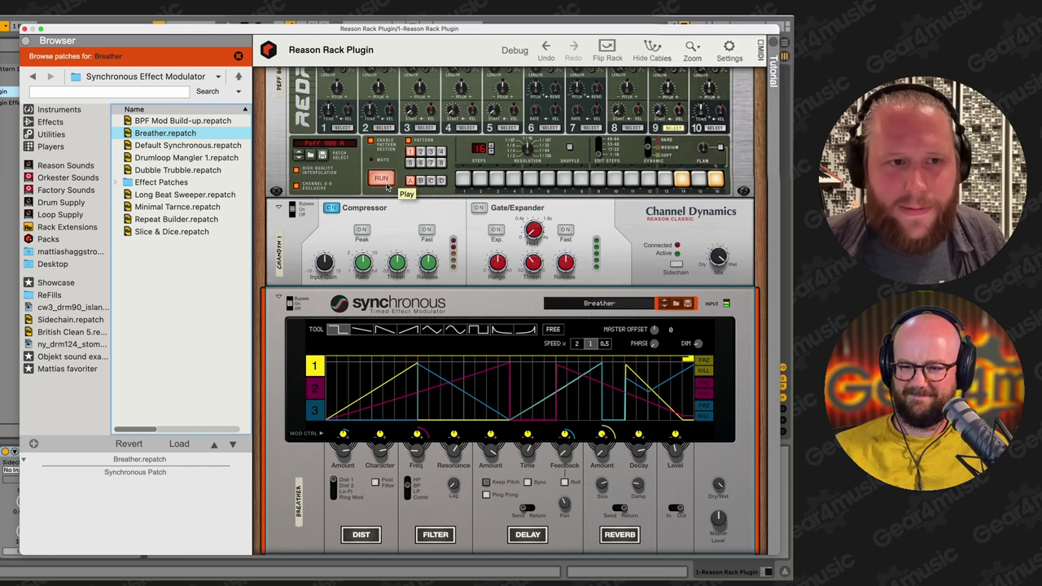
click(204, 220)
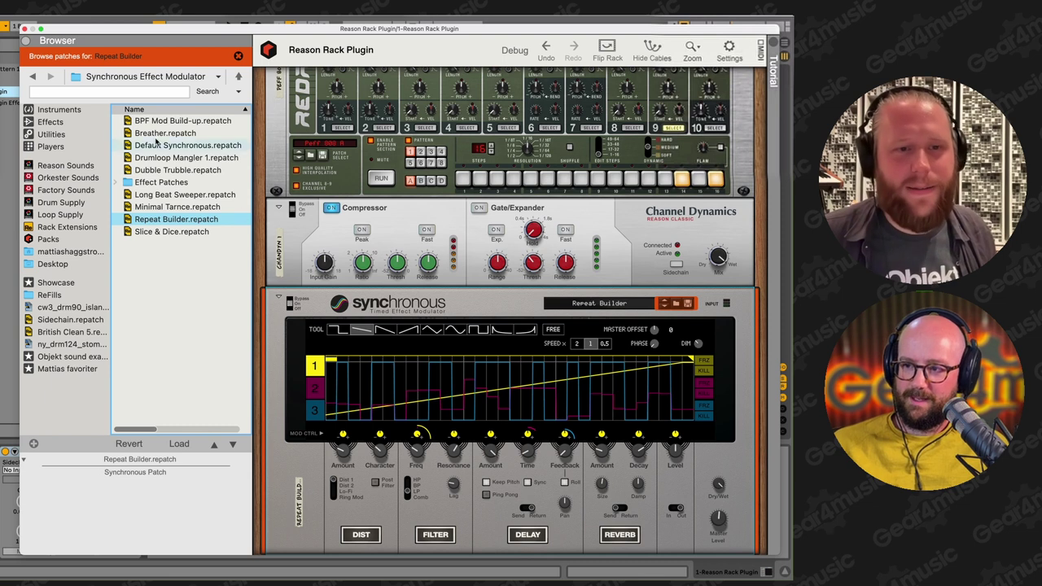
- Bring back the effects list and examine the cable routing between Redrum, Channel Dynamics and Synchronous on the back of the rack
click(78, 122)
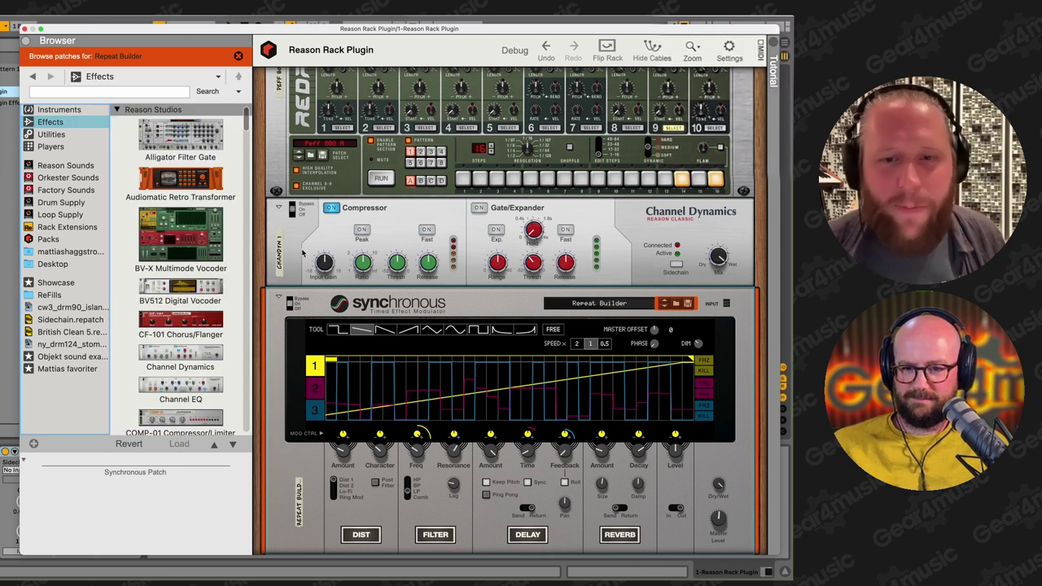
click(376, 303)
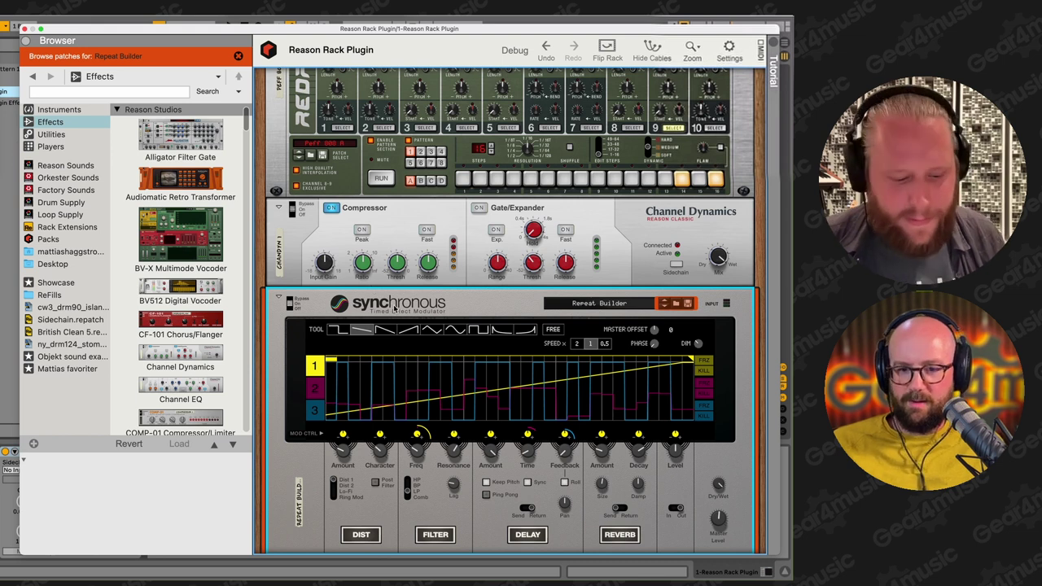
key(Tab)
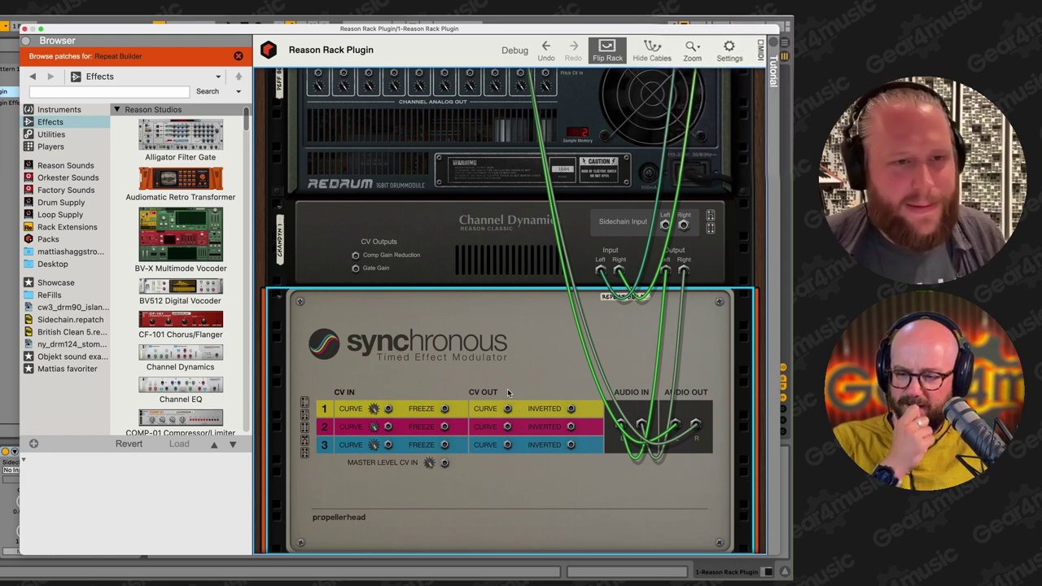
scroll(485, 370, up, 3)
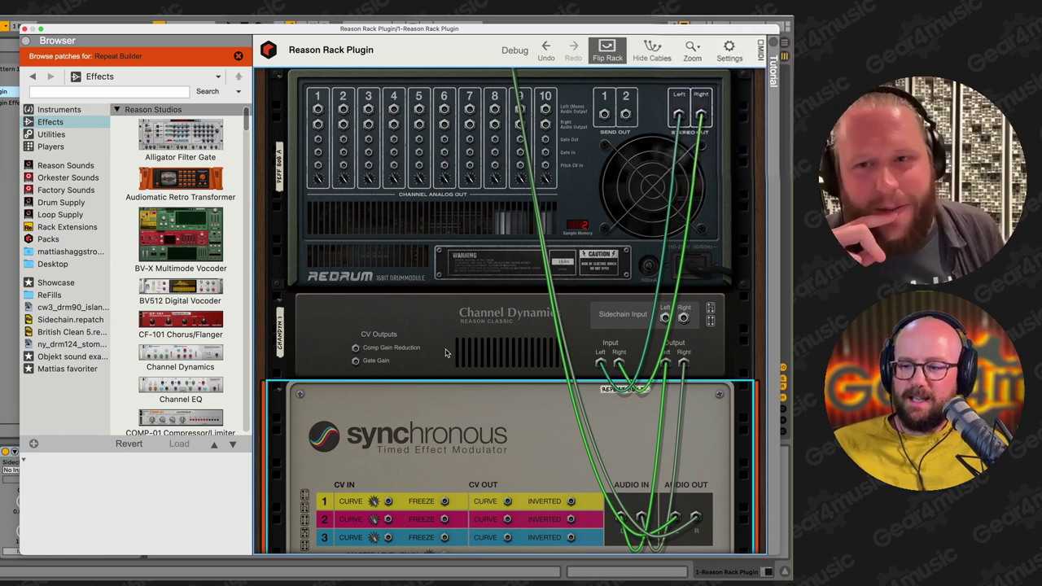
key(Tab)
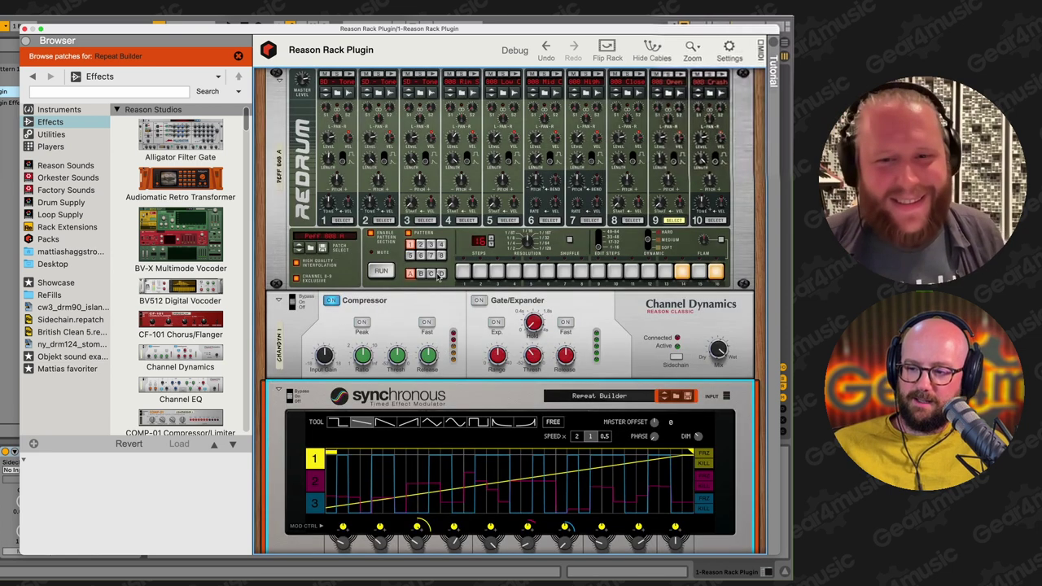
- Delete the Redrum, Channel Dynamics and Synchronous from the rack
scroll(407, 325, up, 1)
click(354, 288)
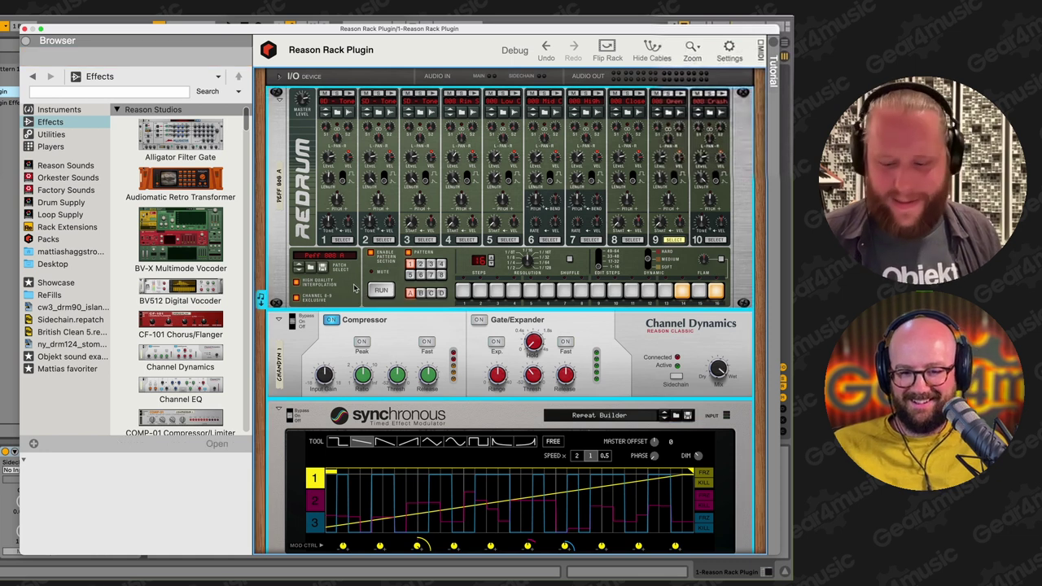
key(Delete)
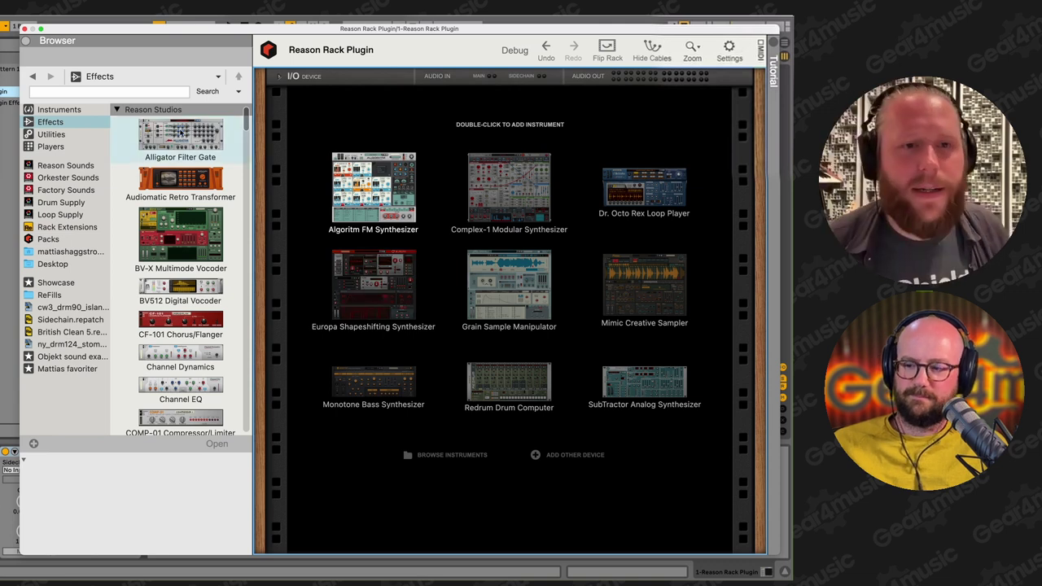
- Close the Reason Rack Plugin window and switch to the standalone Reason application
click(25, 29)
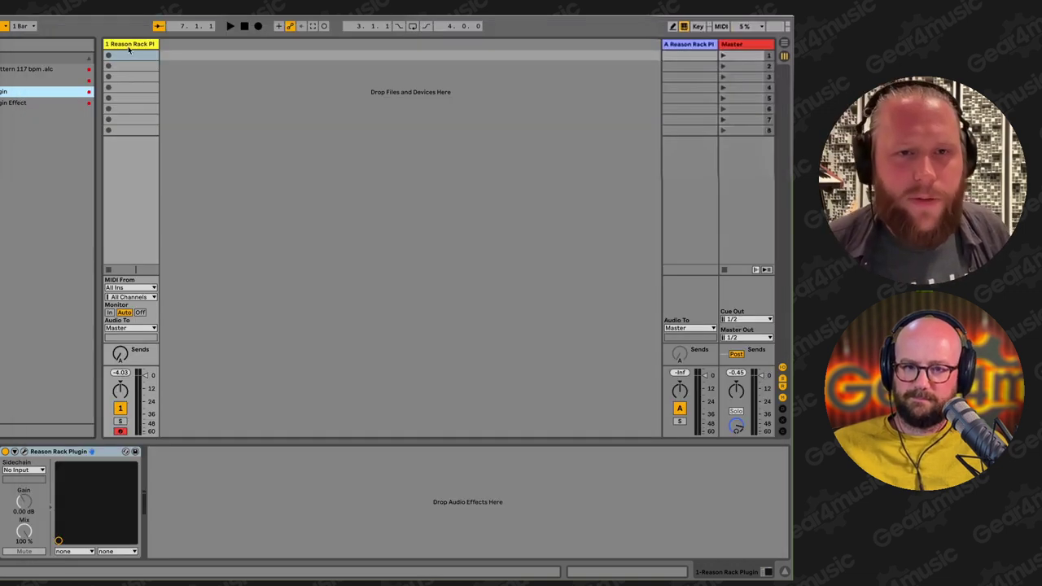
click(62, 460)
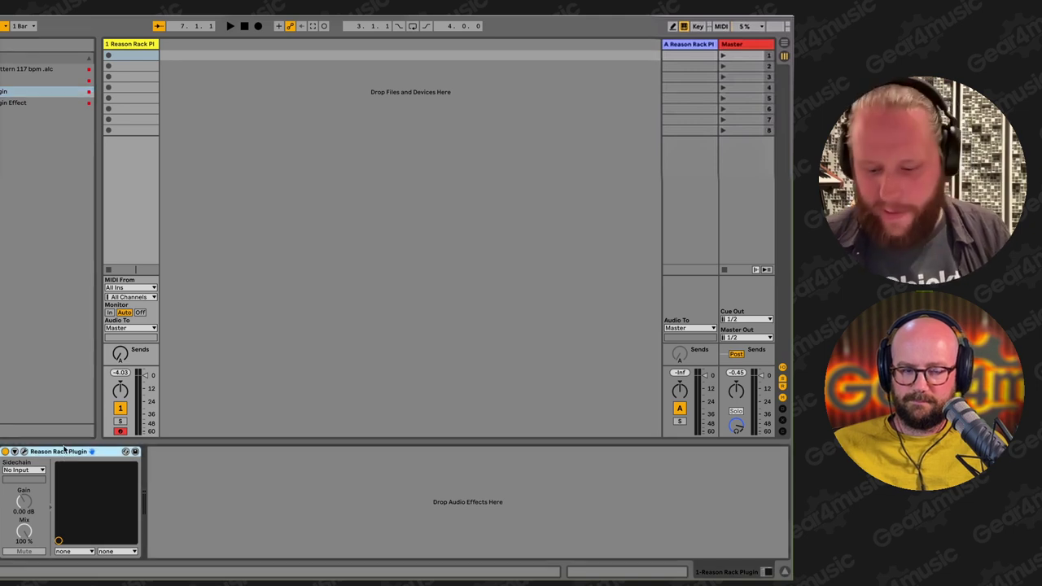
click(348, 560)
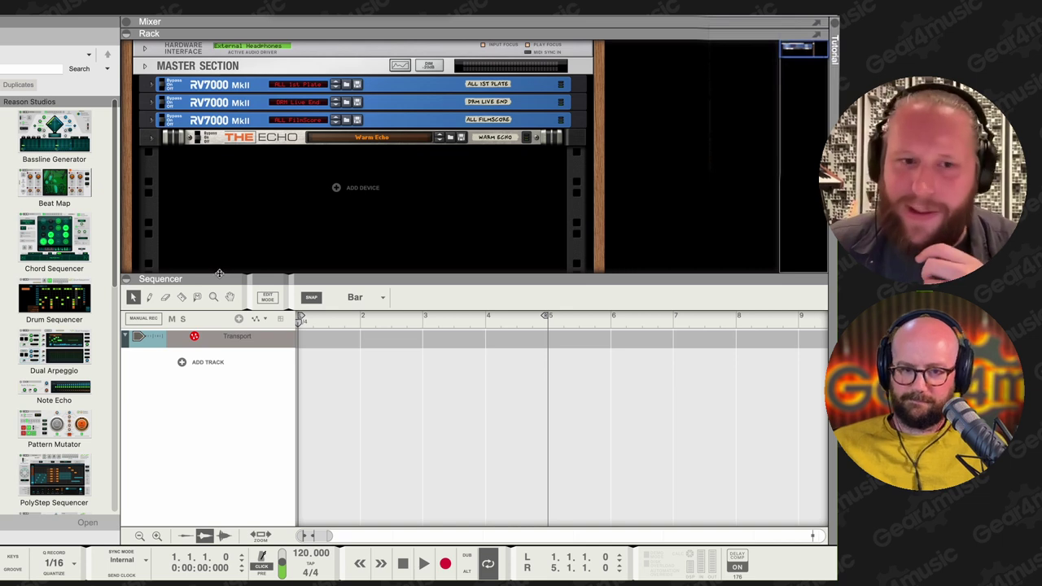
- Add a Scales & Chords player to the empty rack and enlarge the rack area above the sequencer
drag(225, 275, 233, 312)
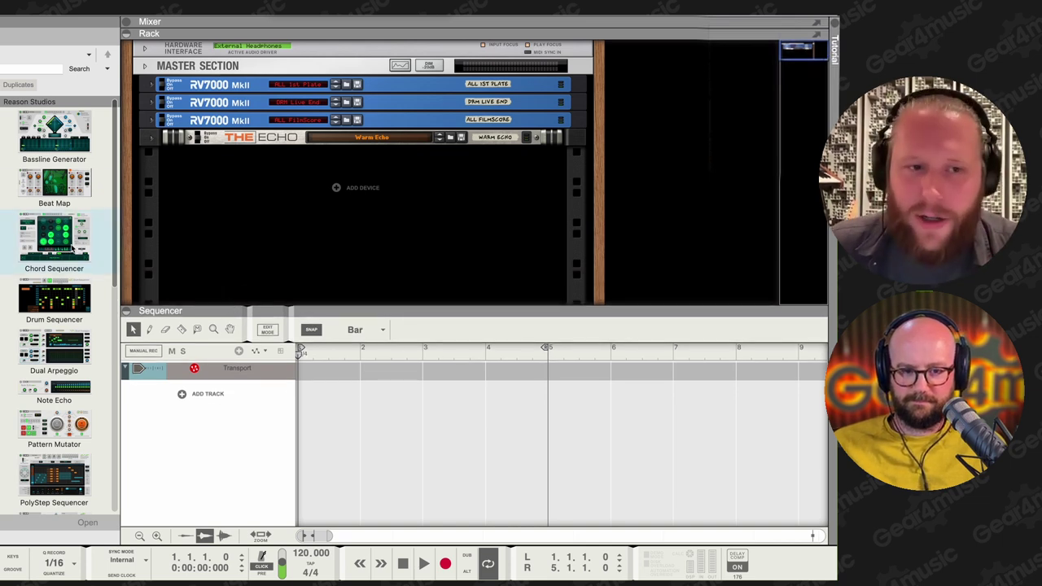
scroll(81, 268, down, 3)
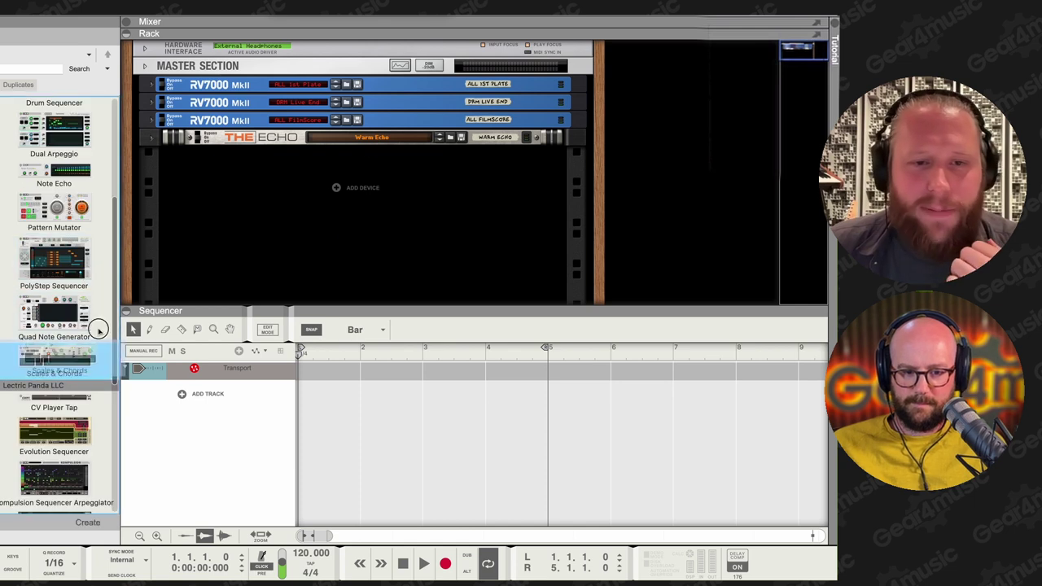
drag(99, 330, 259, 231)
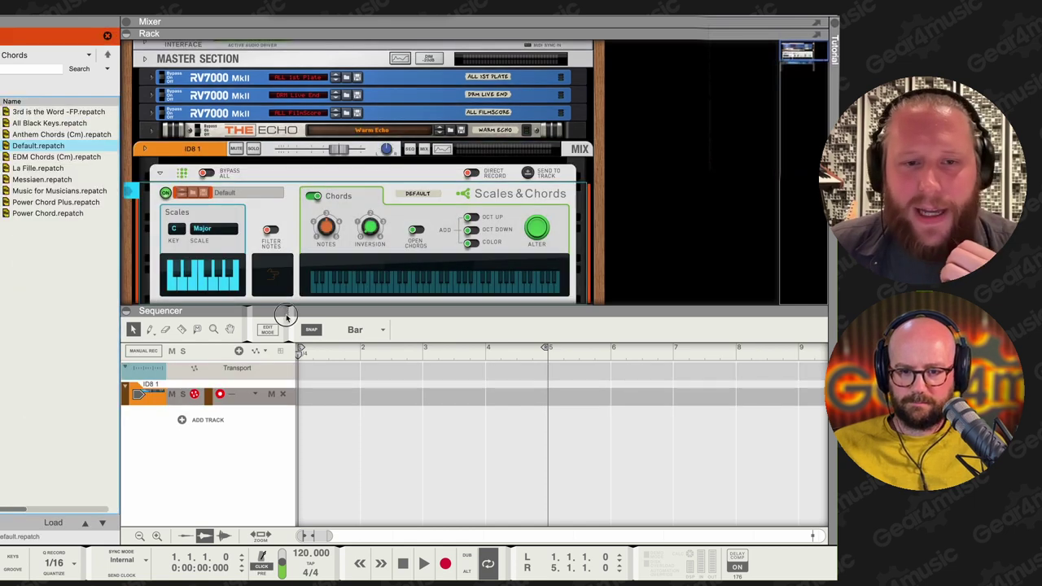
drag(285, 315, 285, 366)
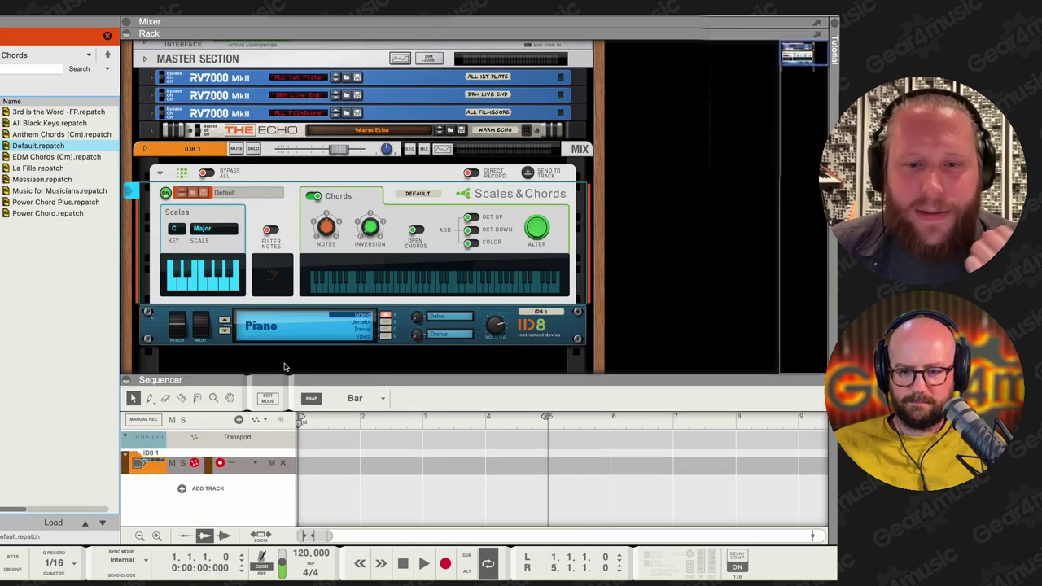
- Set the ID8 sound to Electric Piano and the Scales & Chords scale to Minor
click(265, 324)
click(273, 336)
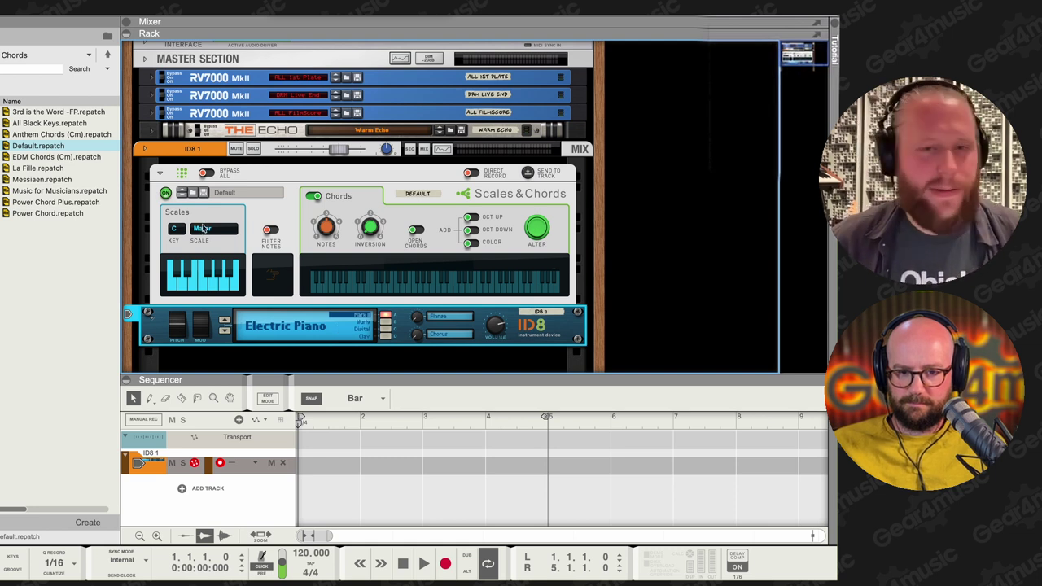
click(202, 229)
click(214, 235)
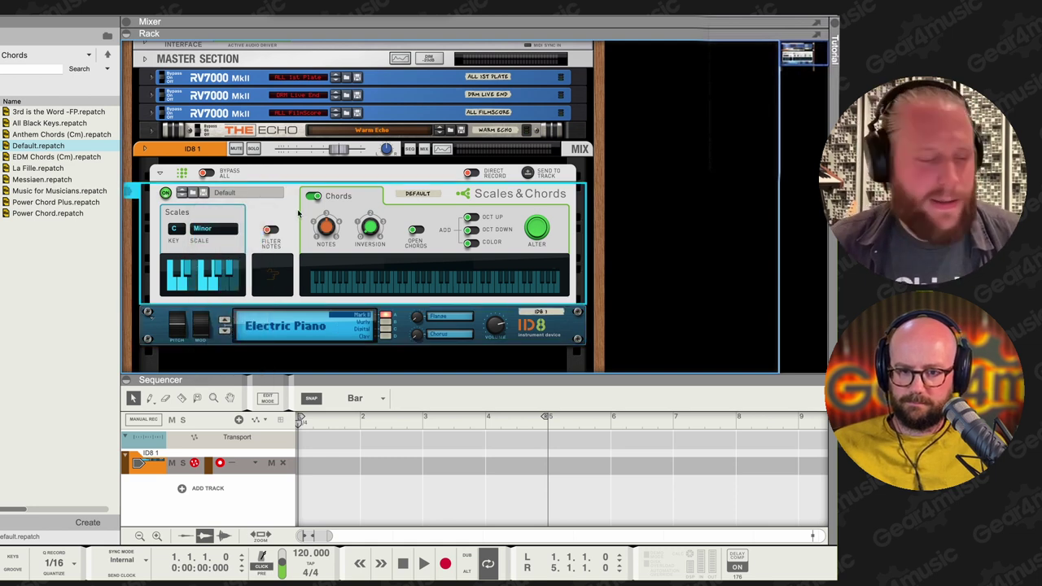
- Switch the Scales & Chords player's Chords section off and on again, and enable Open Chords and Oct Down
click(313, 196)
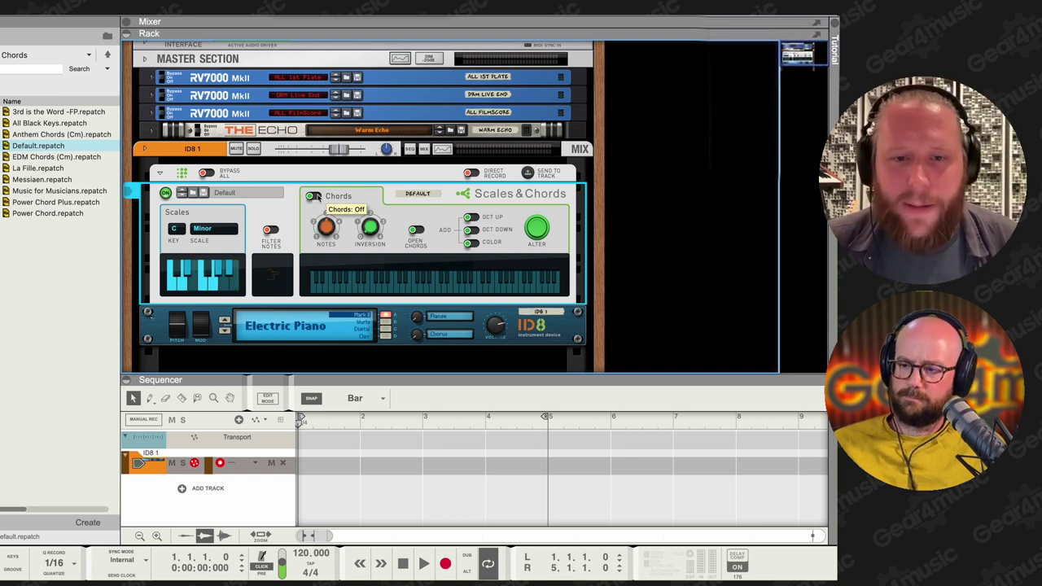
click(316, 198)
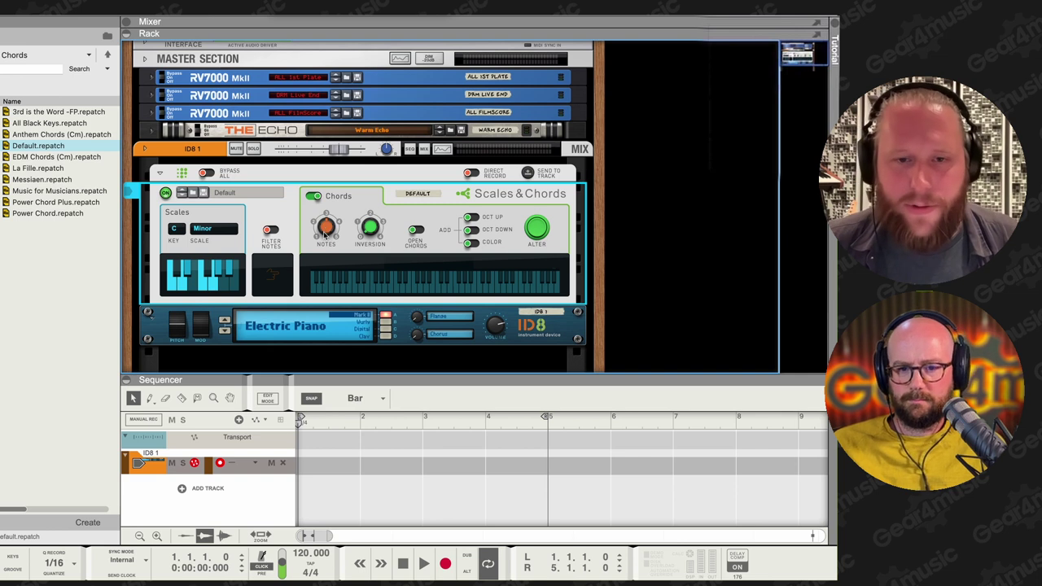
drag(370, 216, 394, 229)
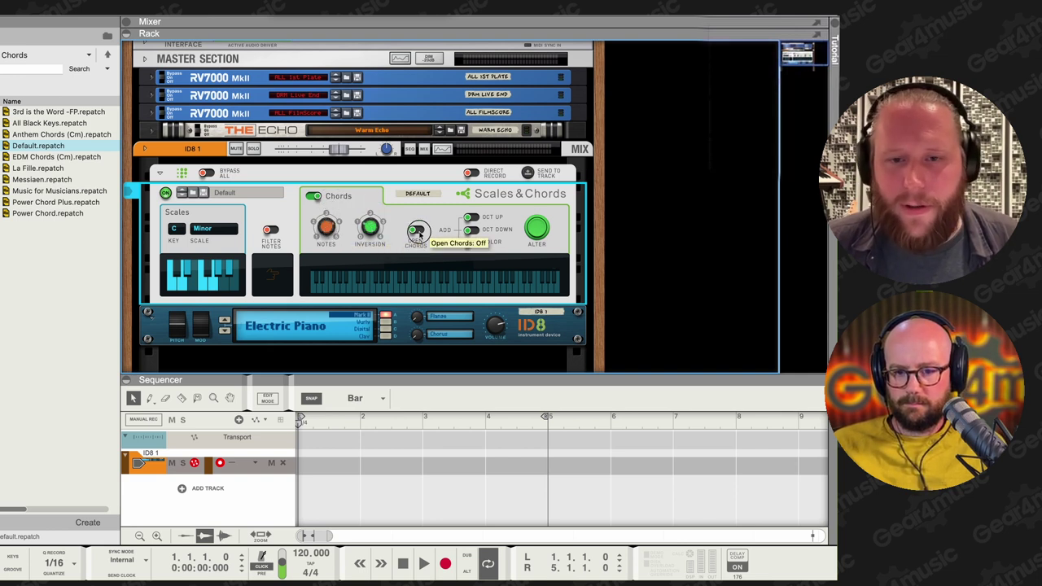
click(415, 230)
click(471, 229)
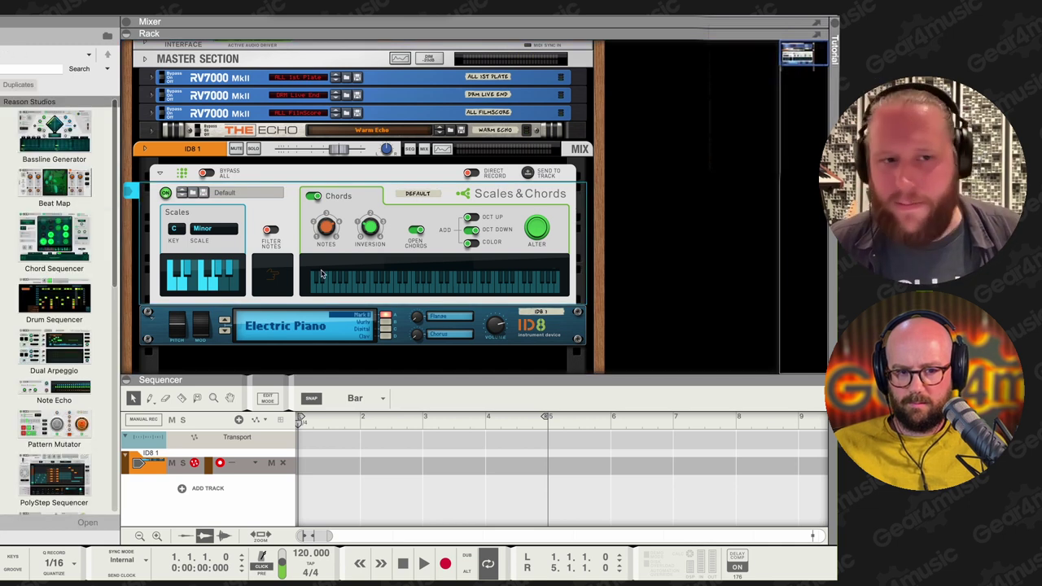
- Add a Dual Arpeggio player between the Scales & Chords and the ID8
drag(54, 346, 344, 303)
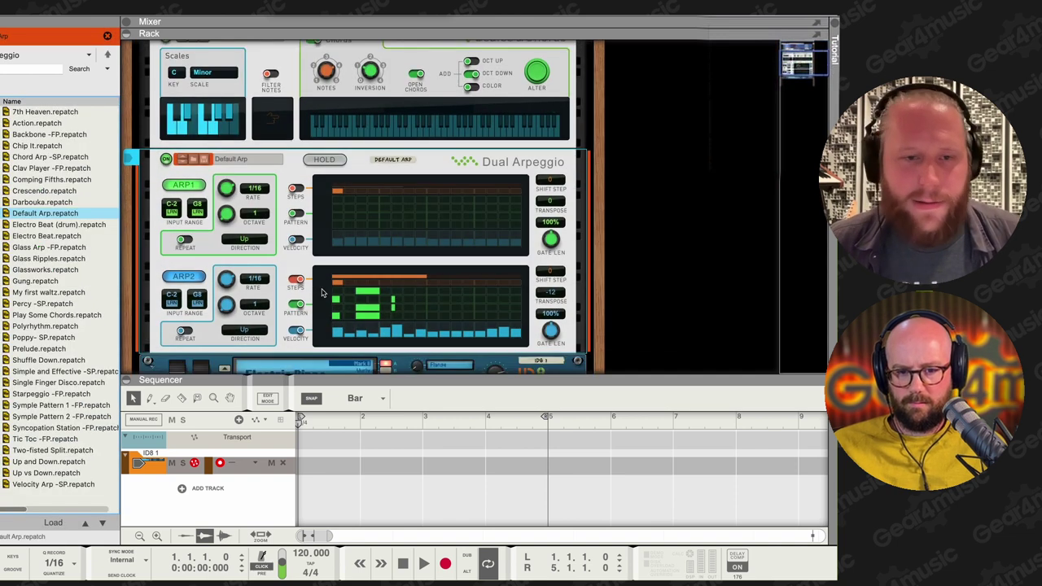
- Switch off the Dual Arpeggio's ARP2 and replace the ID8 with the favourite Europa patch En Påse Poly II
click(175, 278)
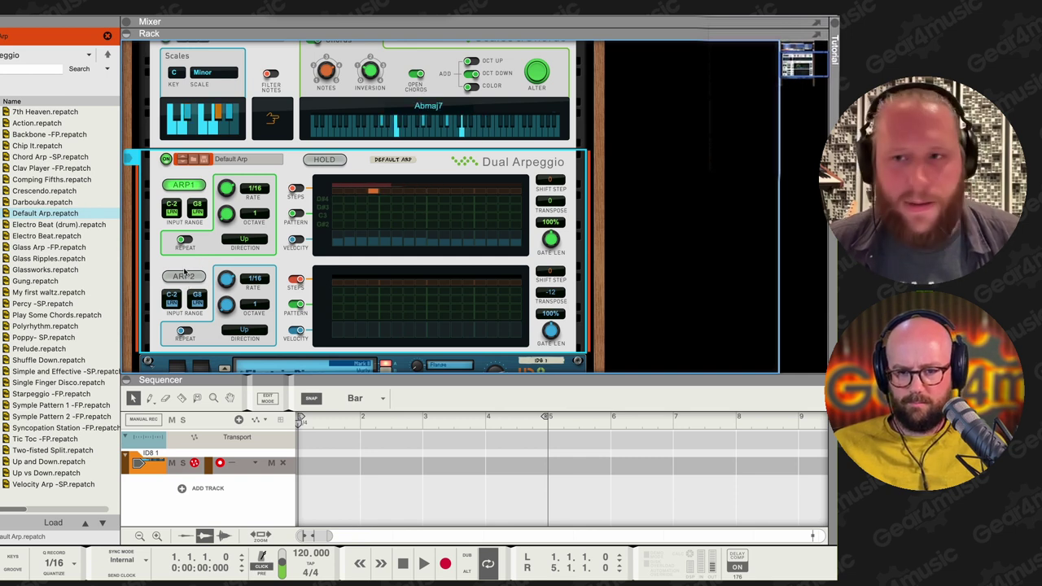
scroll(313, 275, down, 1)
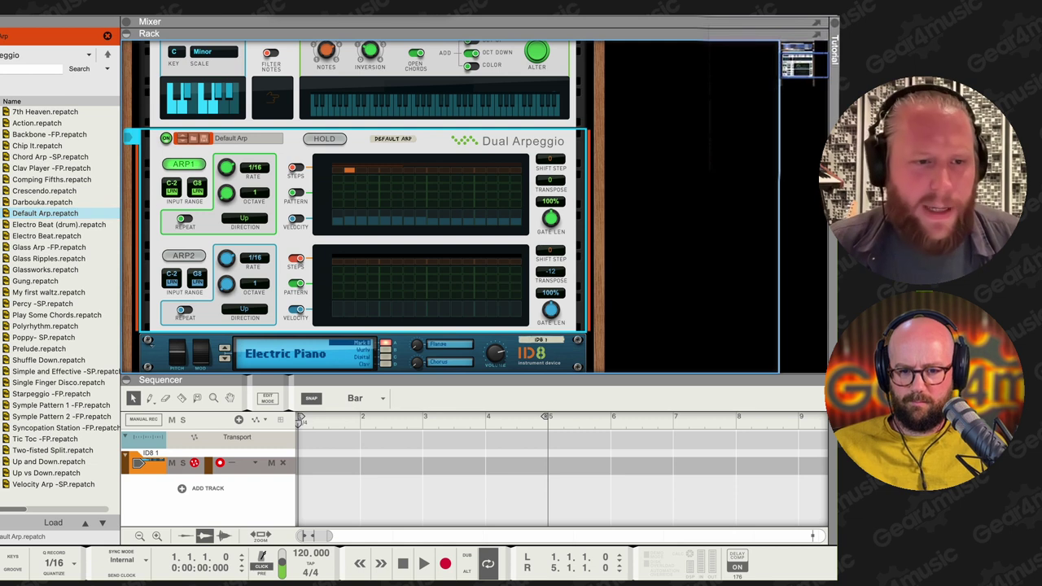
click(106, 35)
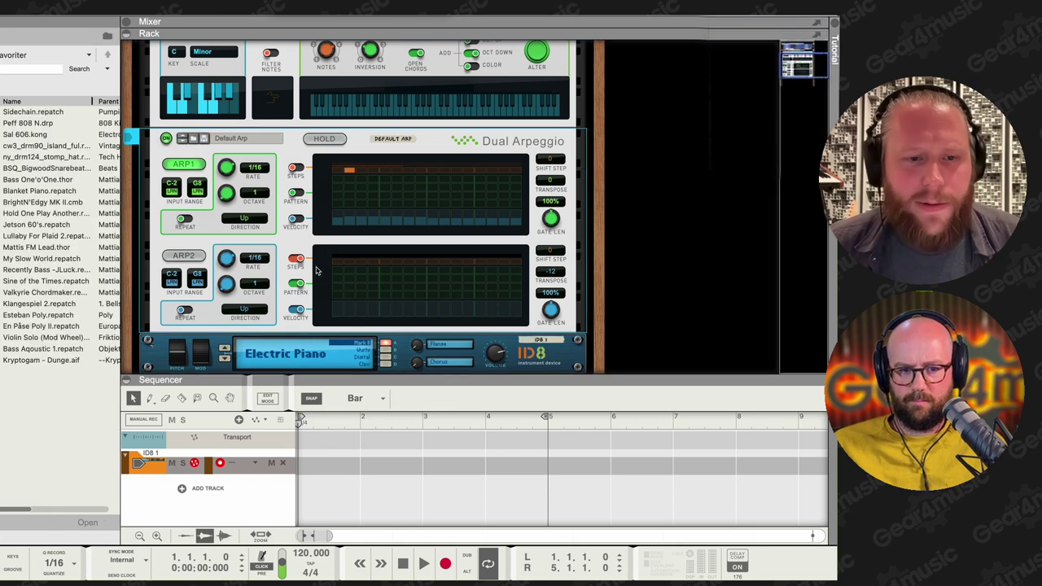
drag(61, 324, 162, 335)
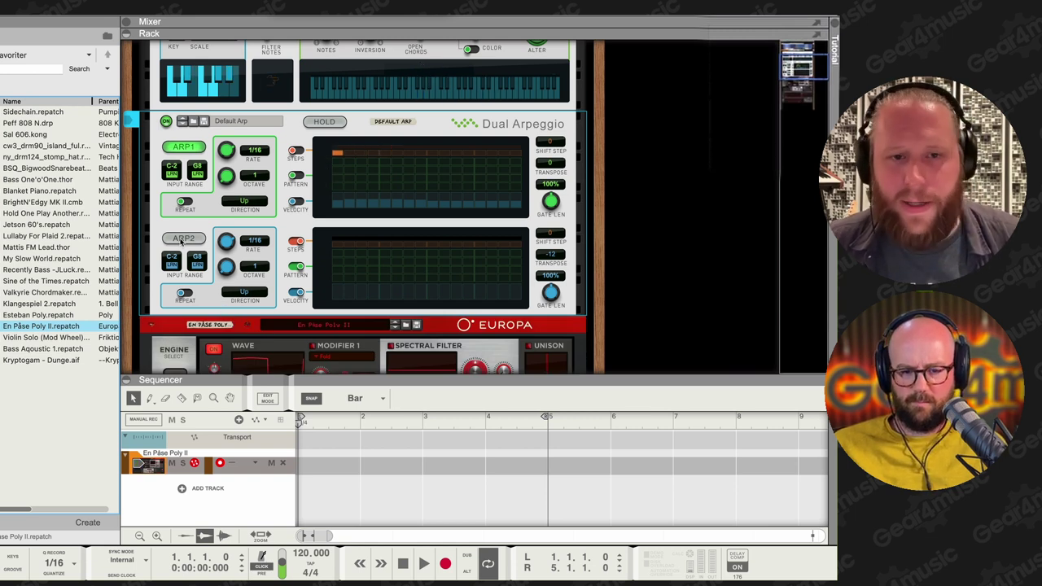
- Switch ARP2 back on and redraw the notes in its pattern grid
click(183, 239)
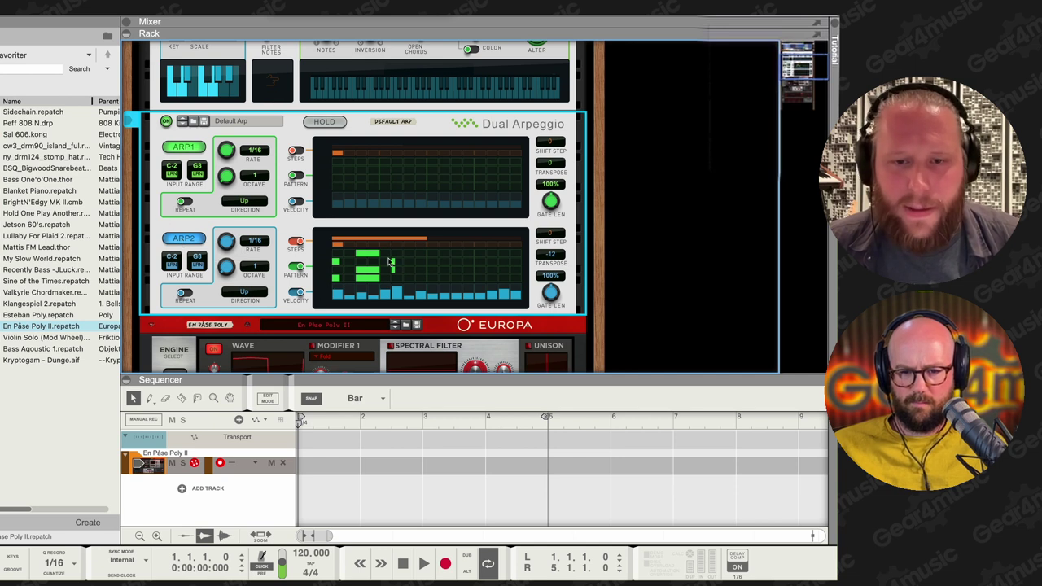
mouse_move(391, 262)
mouse_down()
mouse_move(388, 276)
mouse_move(356, 258)
mouse_move(369, 253)
mouse_move(395, 270)
mouse_move(418, 261)
mouse_up()
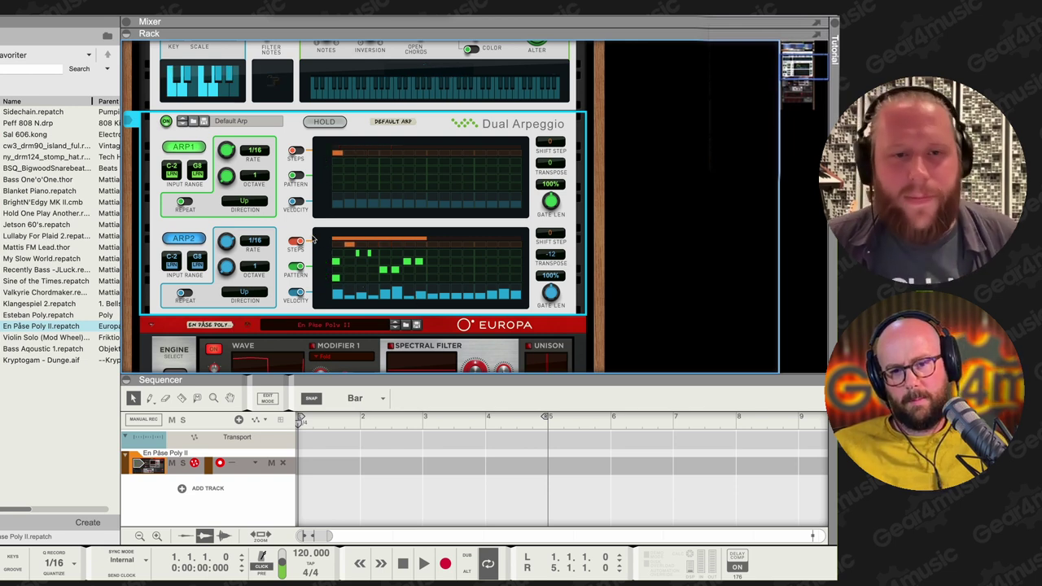
- Set the right locator to bar 3 and record a two-bar note clip on the En Påse Poly II track
drag(372, 375, 372, 389)
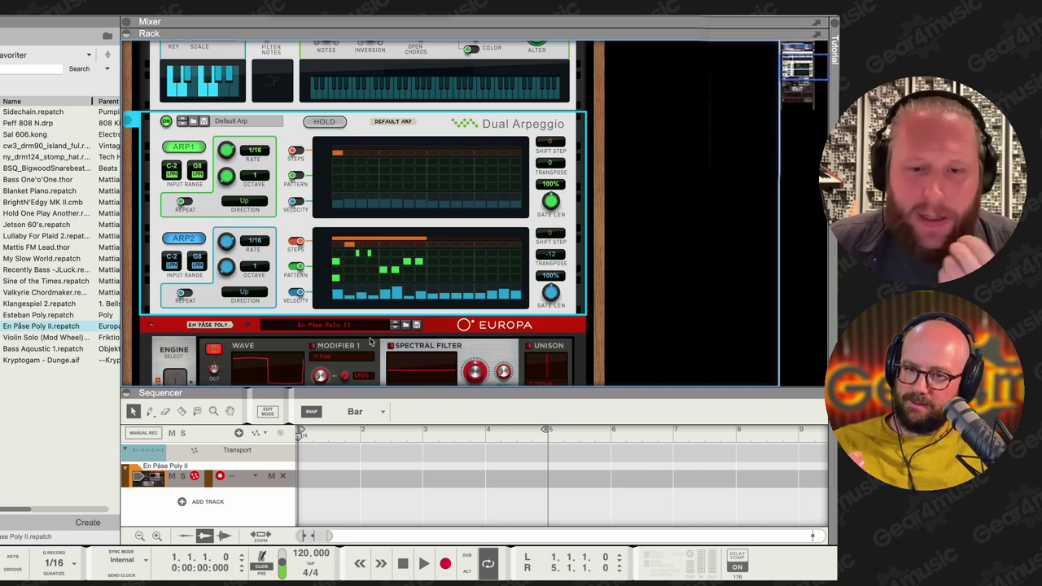
alt+click(422, 438)
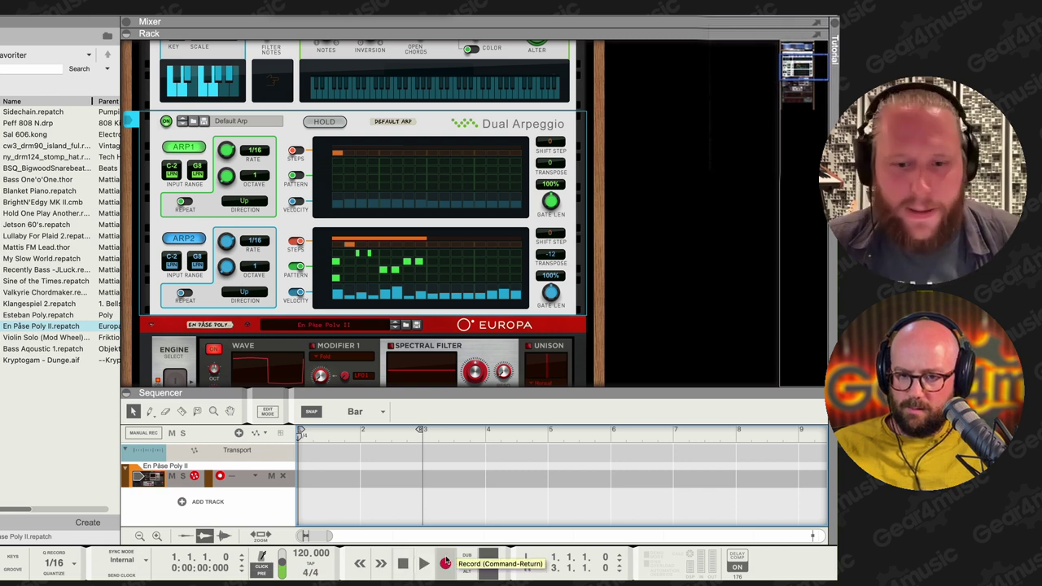
click(445, 562)
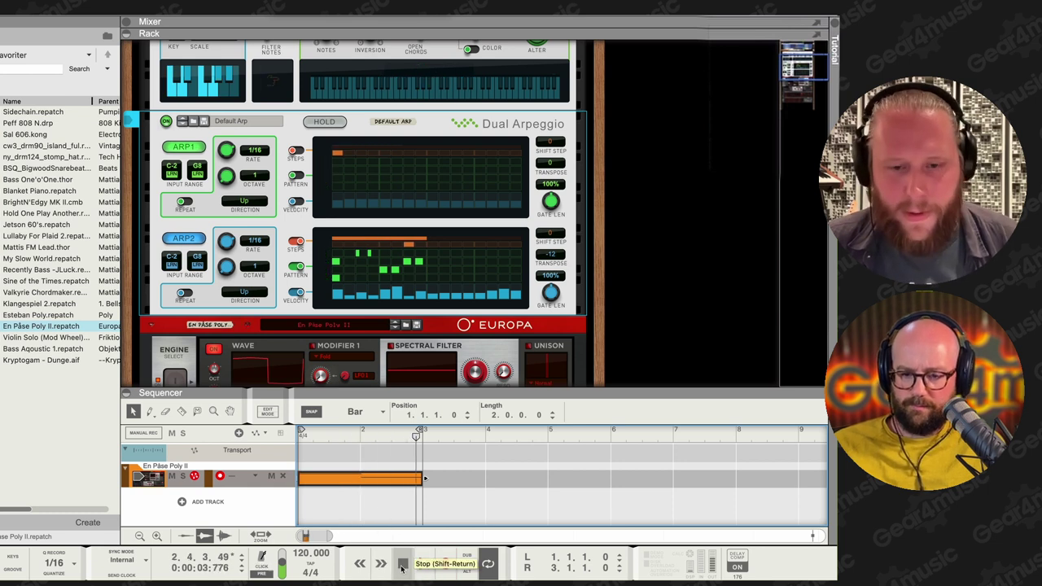
click(401, 567)
- Enlarge the sequencer area and bounce the recorded En Påse Poly II clip in place as audio
drag(485, 404, 488, 354)
right_click(340, 440)
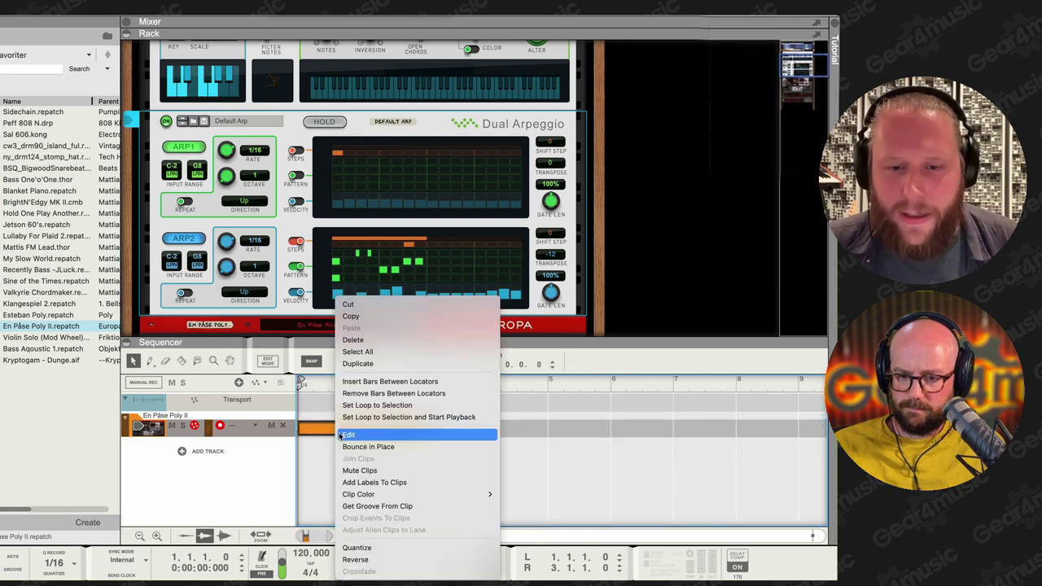
key(Escape)
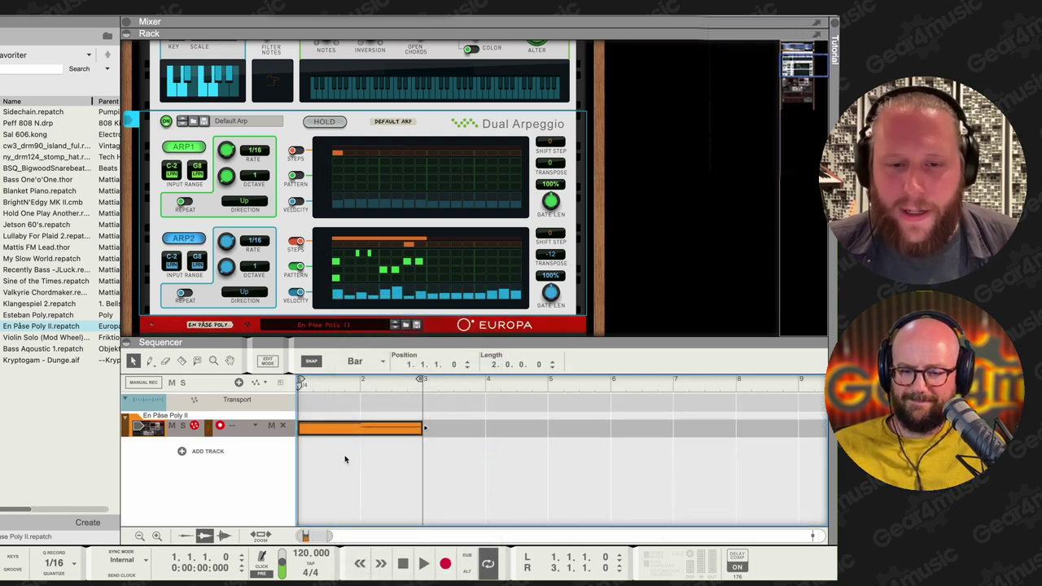
click(330, 461)
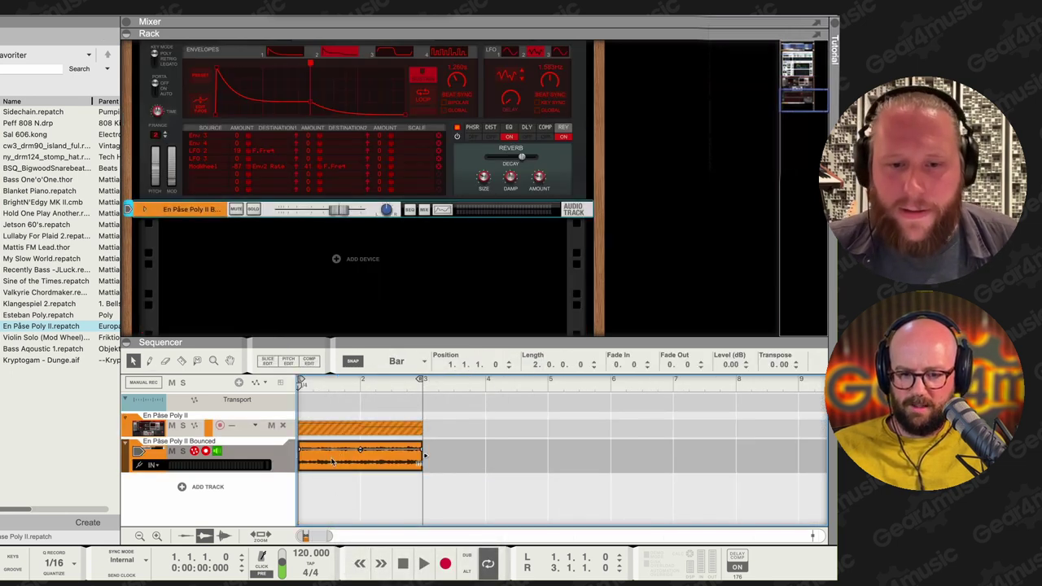
- Examine the bounce options for the bounced audio clip, including Bounce Clips to New Samples
right_click(328, 462)
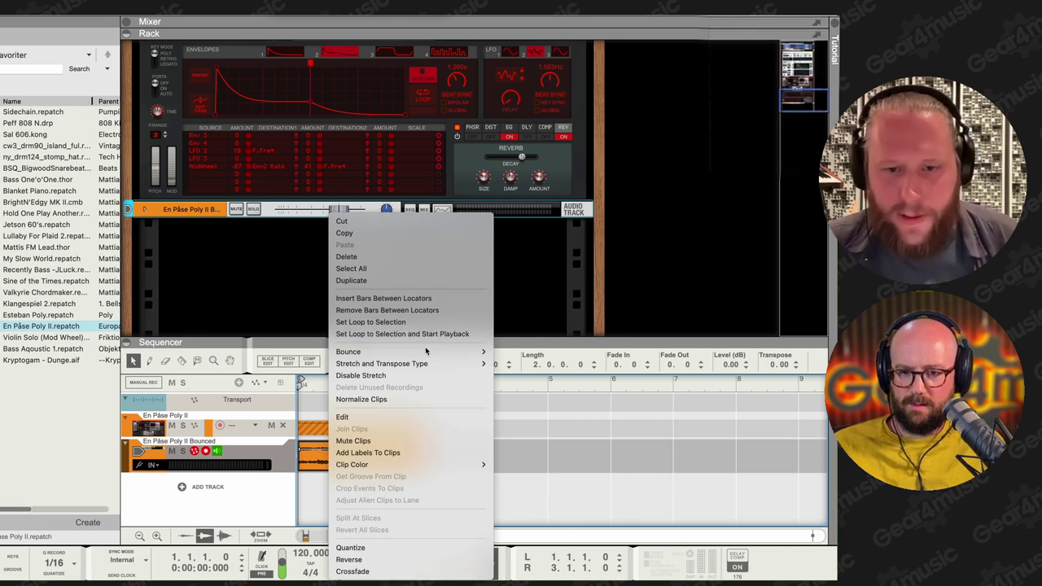
mouse_move(426, 353)
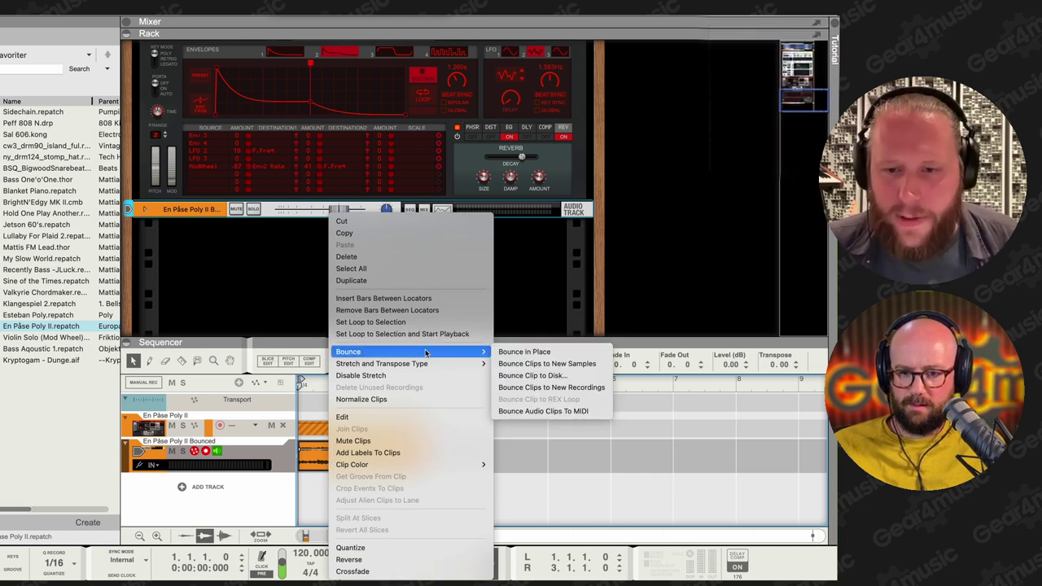
click(549, 365)
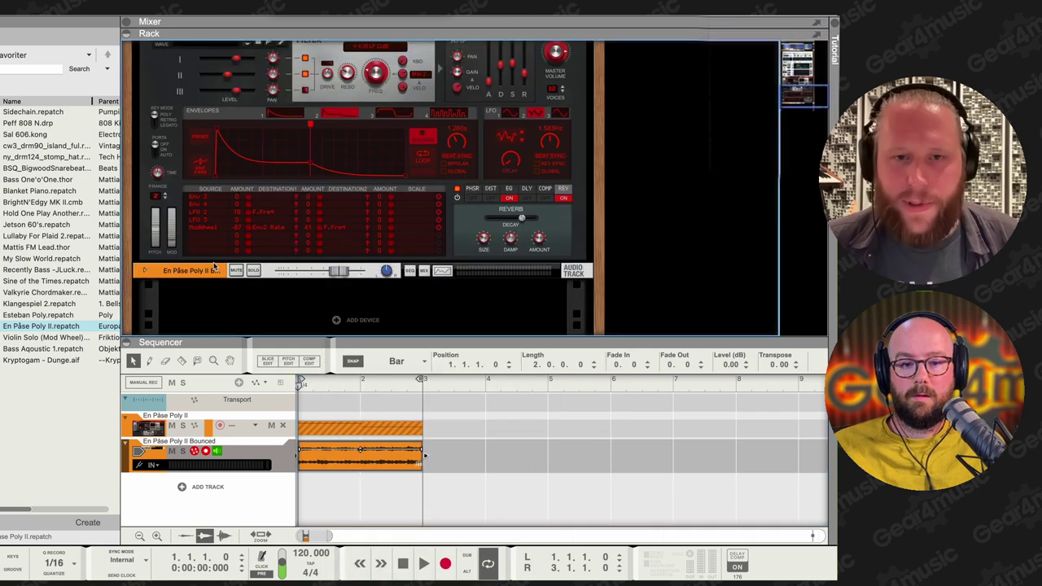
- Flip the rack to its rear and unfold the En Påse Poly II mix channel to examine its direct outputs
key(Tab)
scroll(238, 258, up, 5)
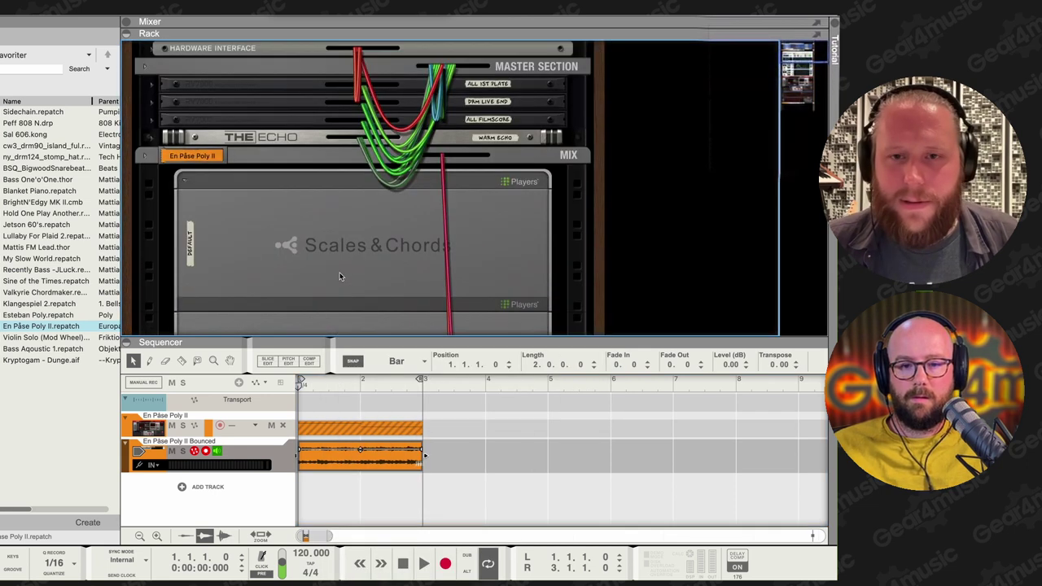
click(147, 154)
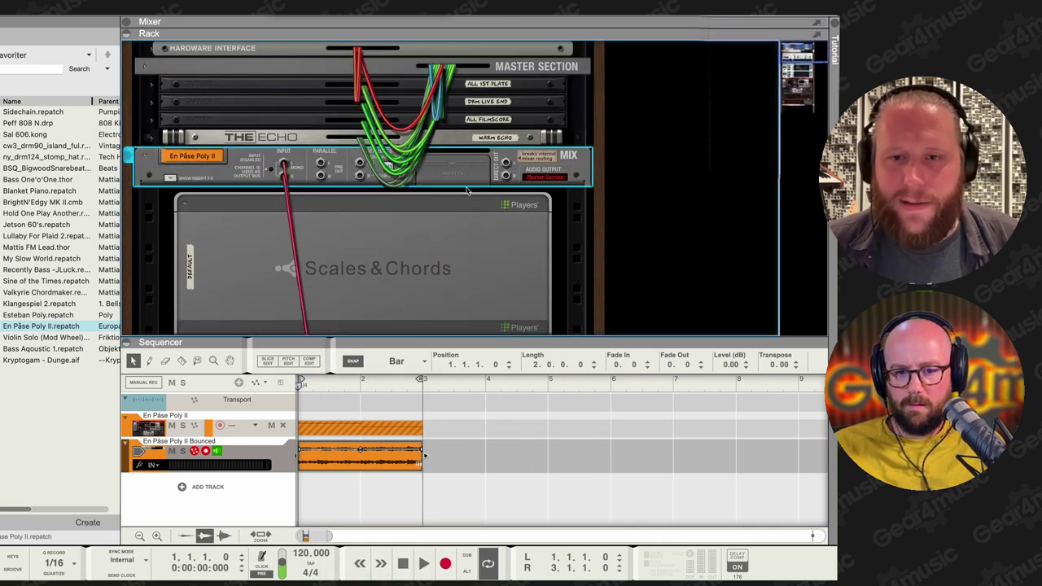
drag(498, 154, 514, 163)
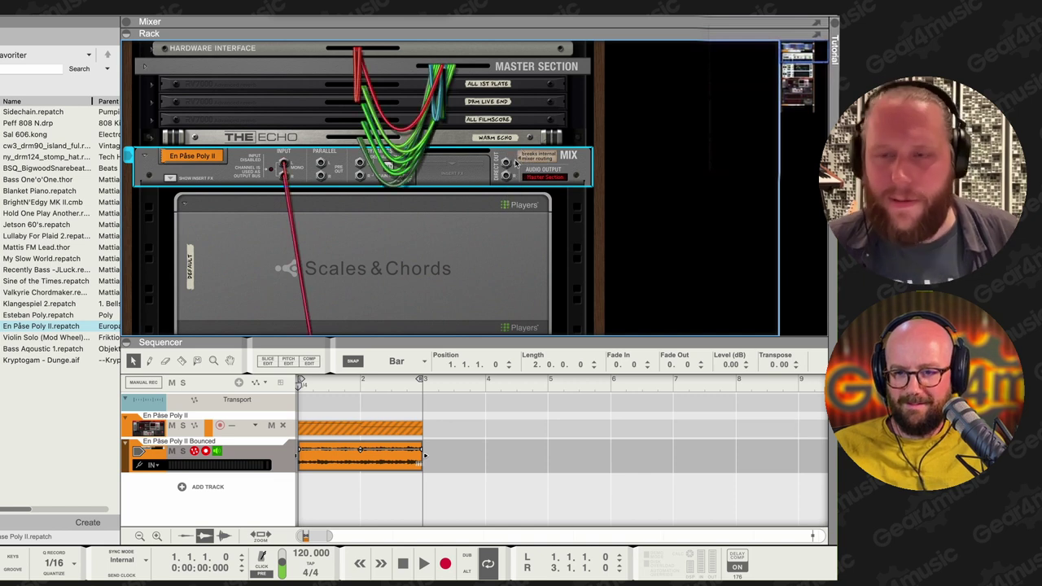
- Unfold the hardware interface's Audio I/O section and cable the En Påse Poly II mix channel's direct outputs to the sampling inputs
key(Tab)
click(146, 50)
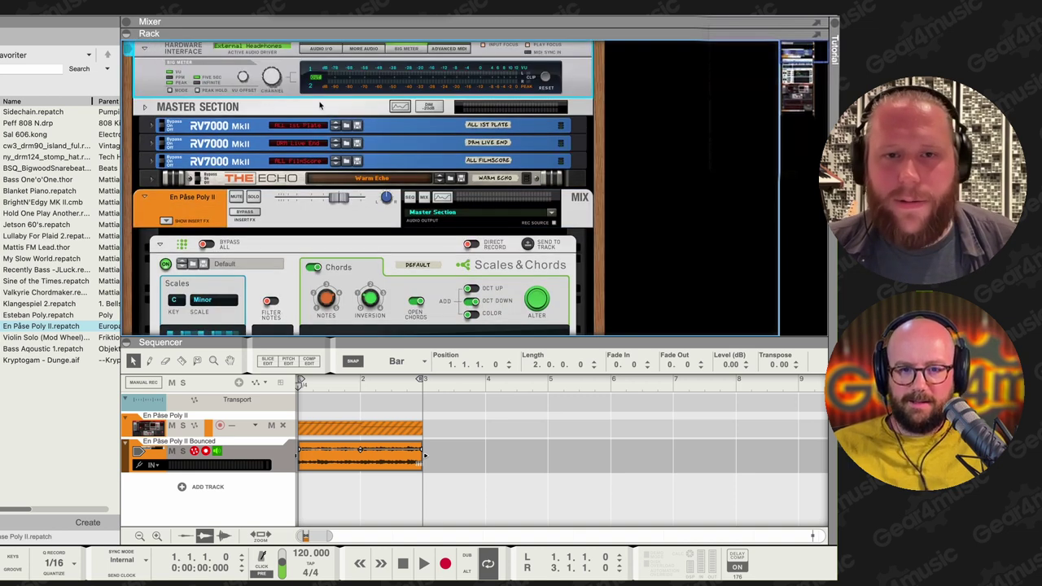
click(324, 49)
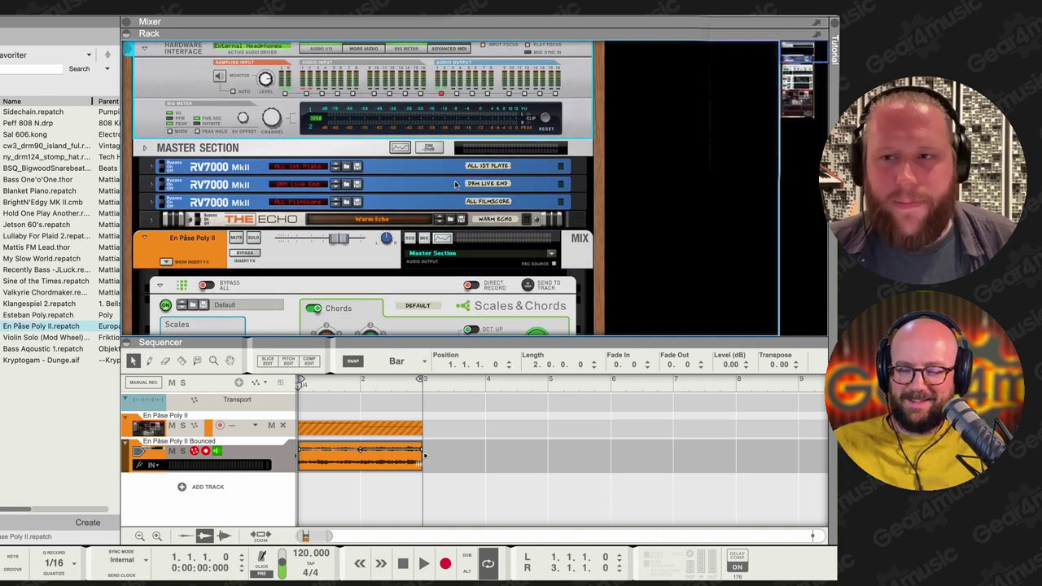
key(Tab)
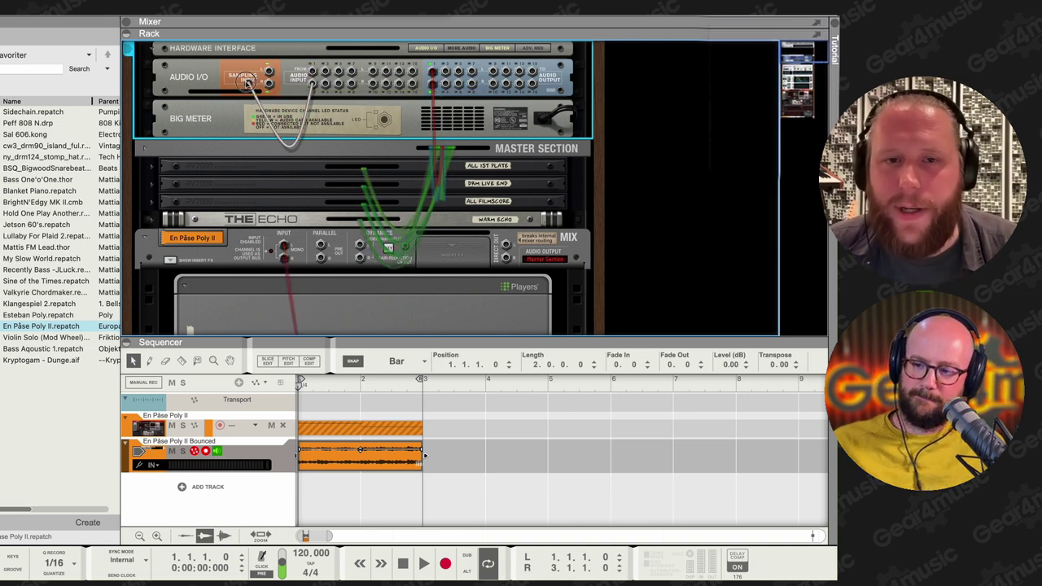
mouse_move(274, 76)
mouse_down()
mouse_move(519, 250)
mouse_move(271, 76)
mouse_up()
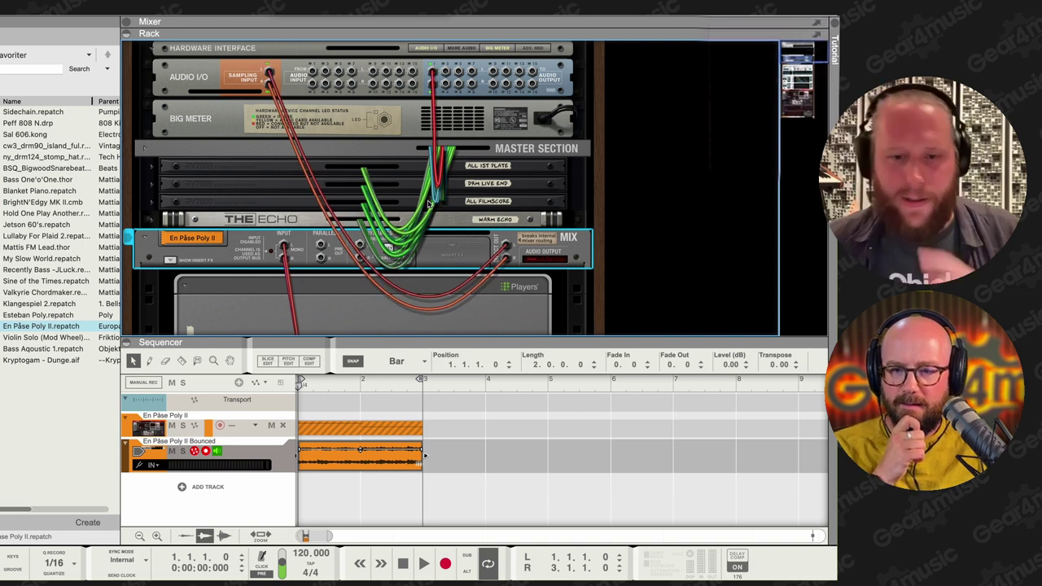
- Delete the bounced audio clip and its track, and unmute the original En Påse Poly II note clip
key(Delete)
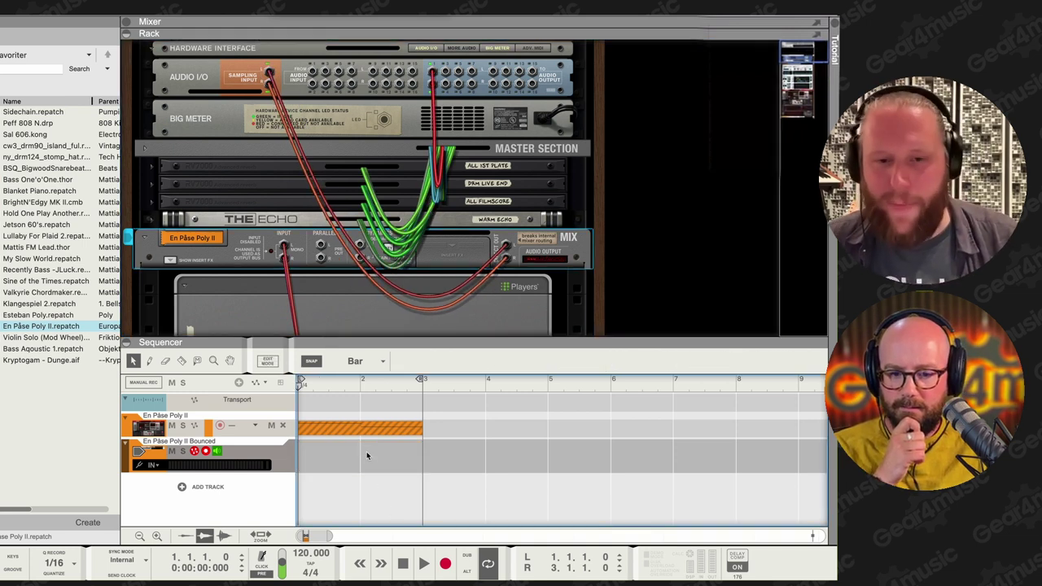
click(365, 427)
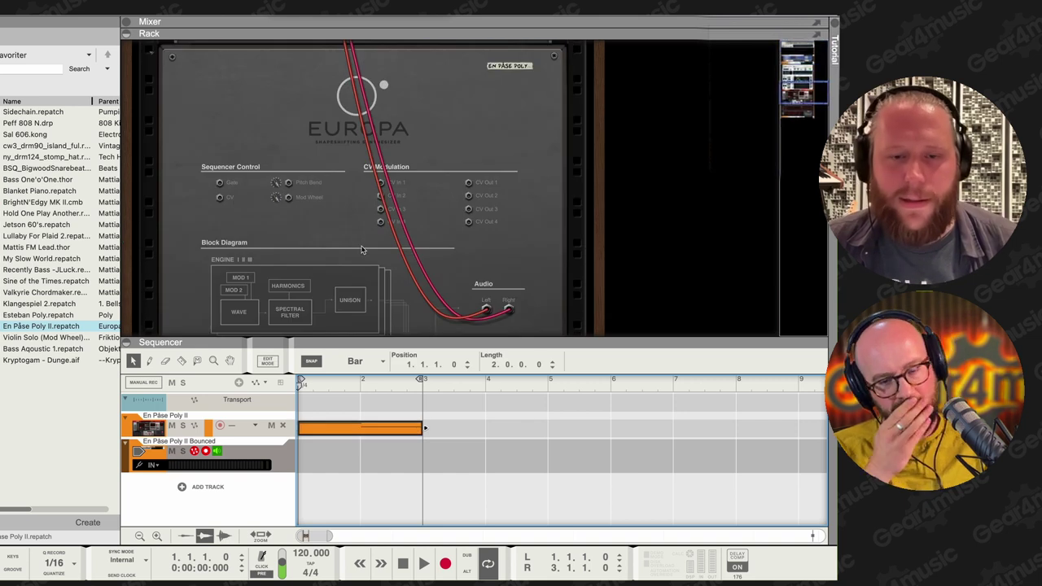
key(Tab)
scroll(363, 246, down, 5)
click(214, 218)
key(Delete)
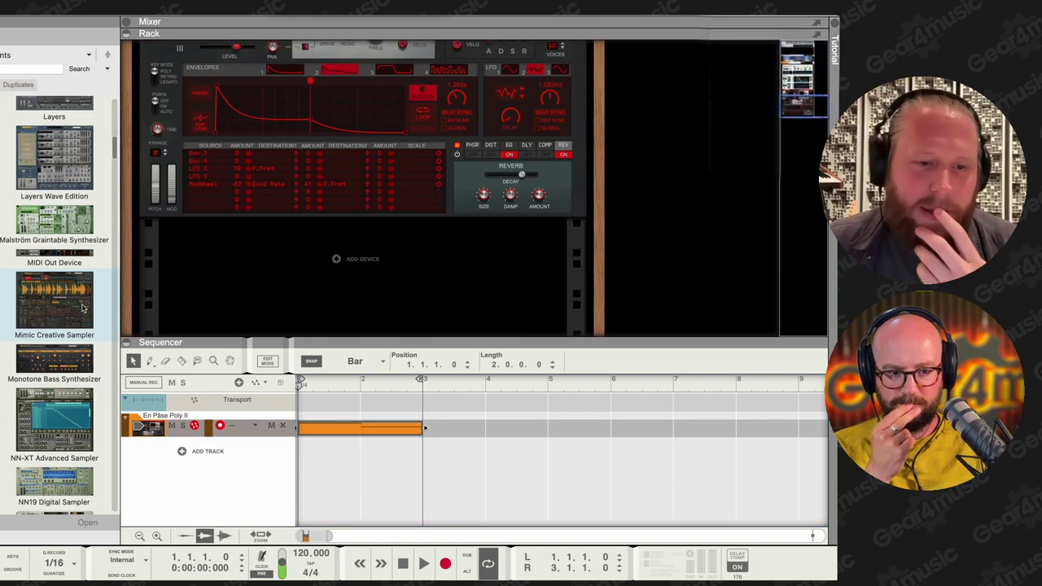
- Add a Redrum Drum Computer below Europa and reset the device to an empty patch
scroll(81, 306, down, 5)
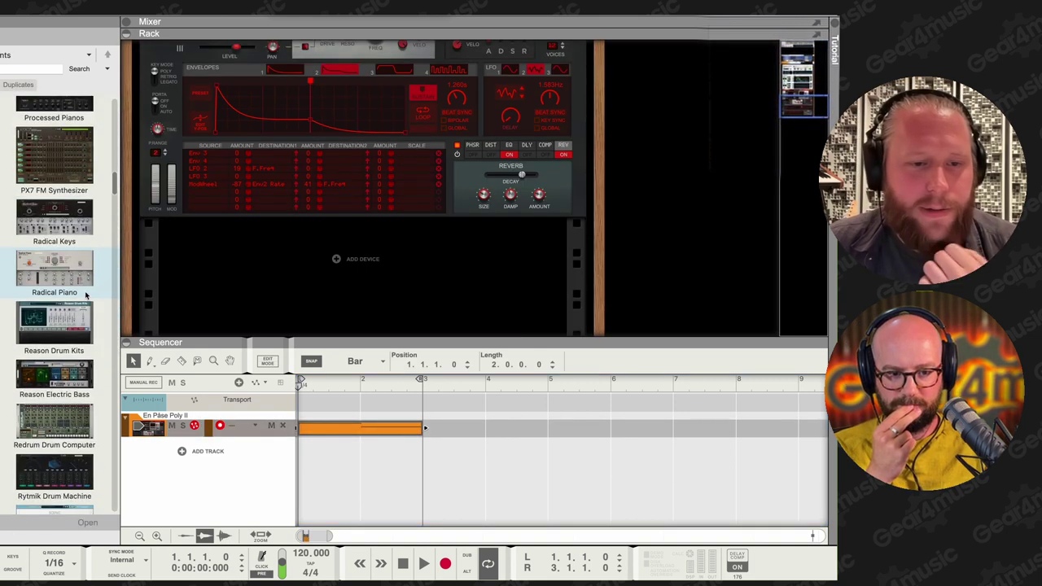
drag(64, 411, 361, 228)
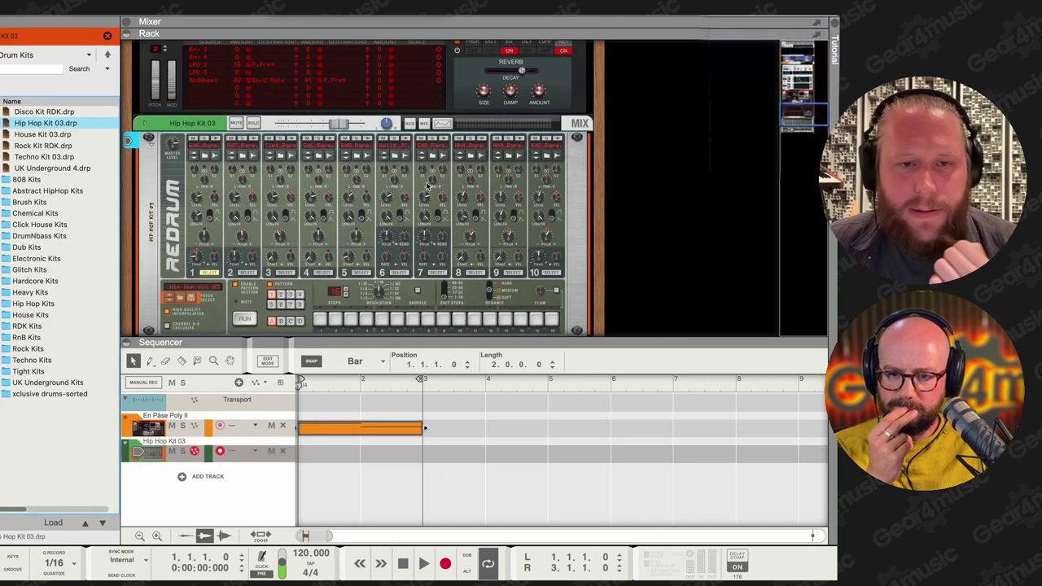
right_click(167, 178)
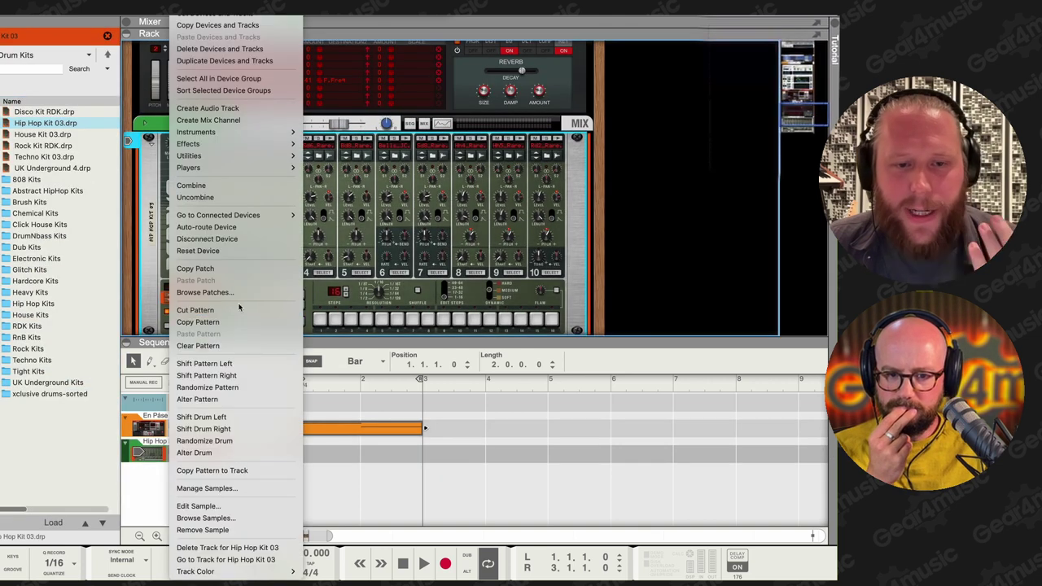
click(207, 250)
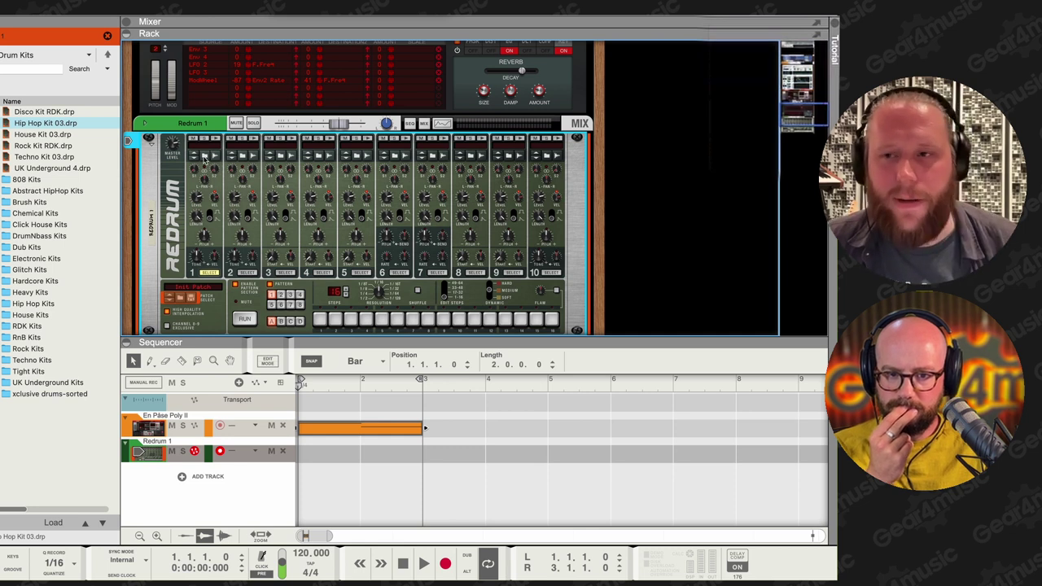
- Sample the playing En Påse Poly II sequence directly into Redrum's drum channel 1 and audition the recorded sample
click(204, 160)
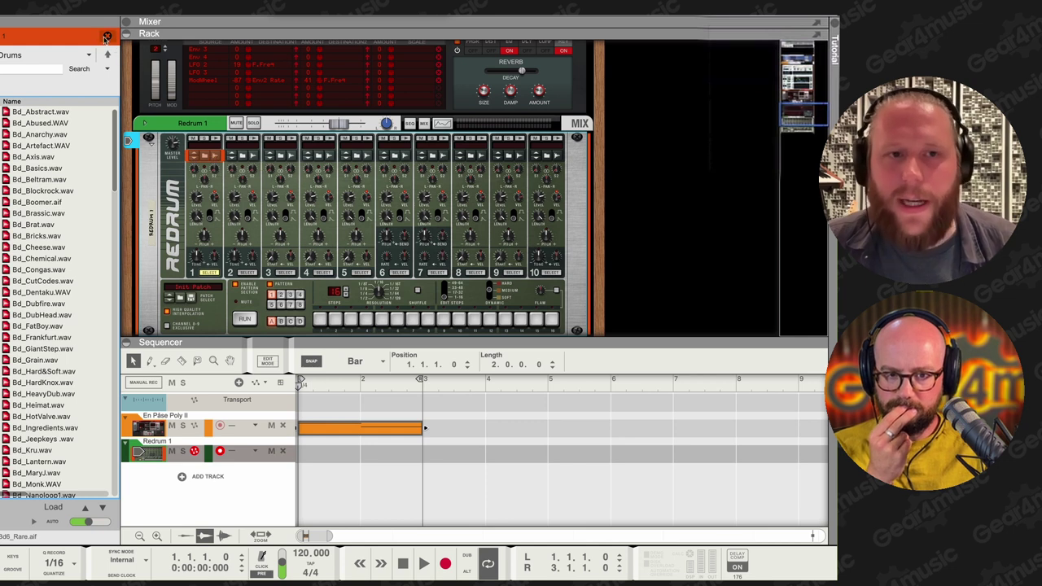
click(107, 35)
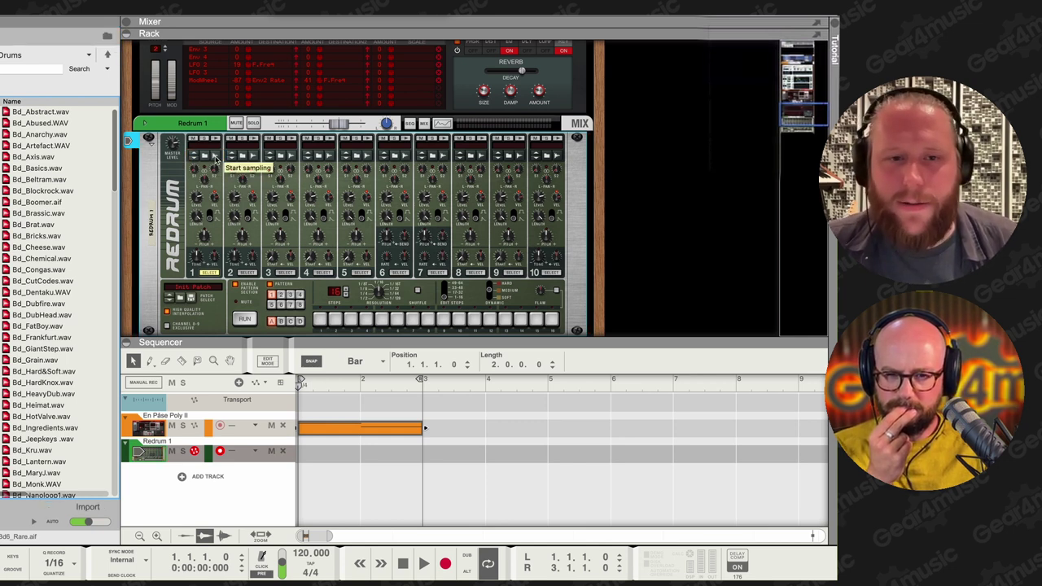
click(215, 157)
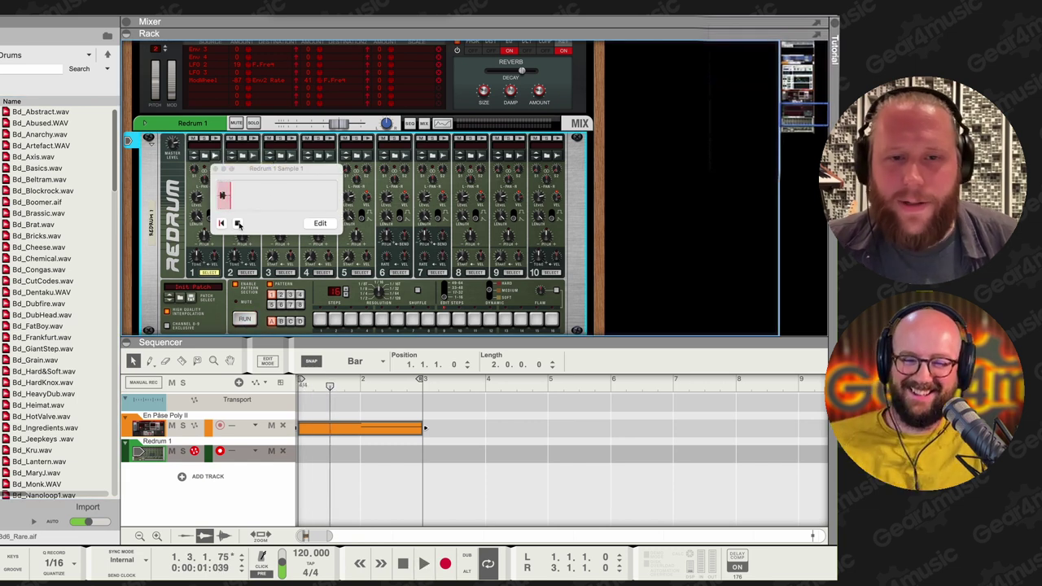
click(238, 224)
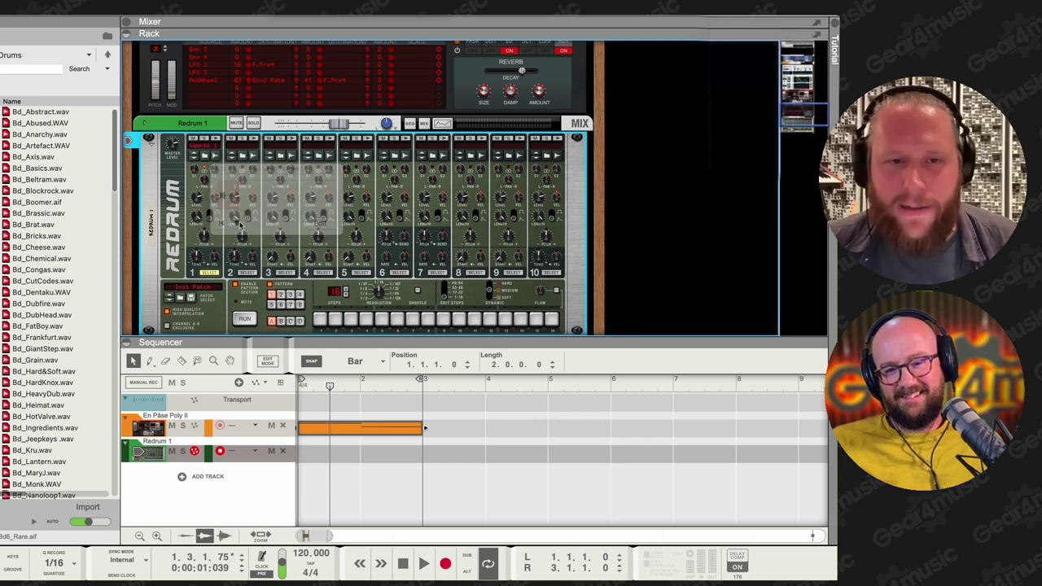
click(217, 140)
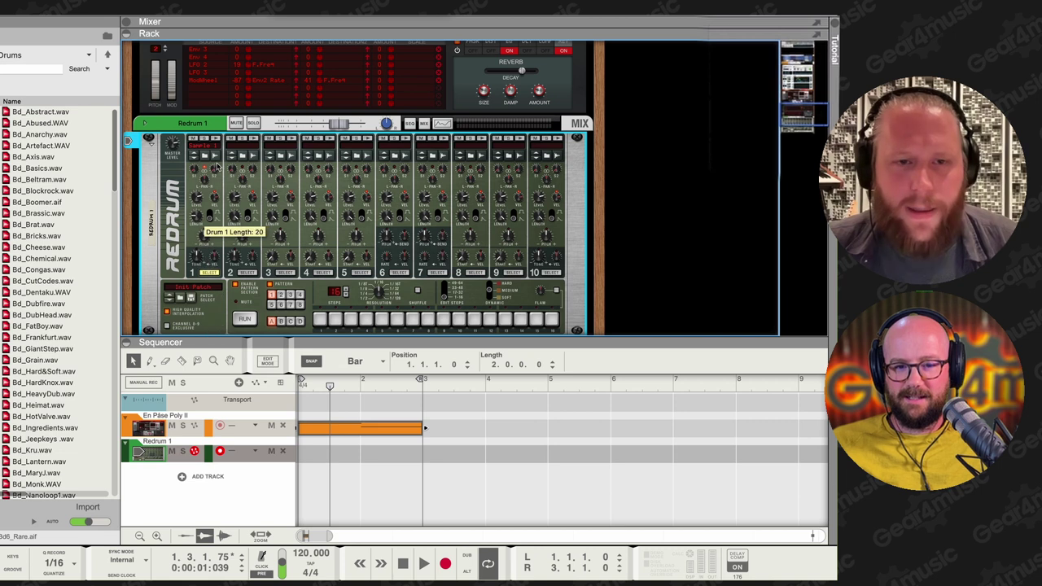
click(217, 140)
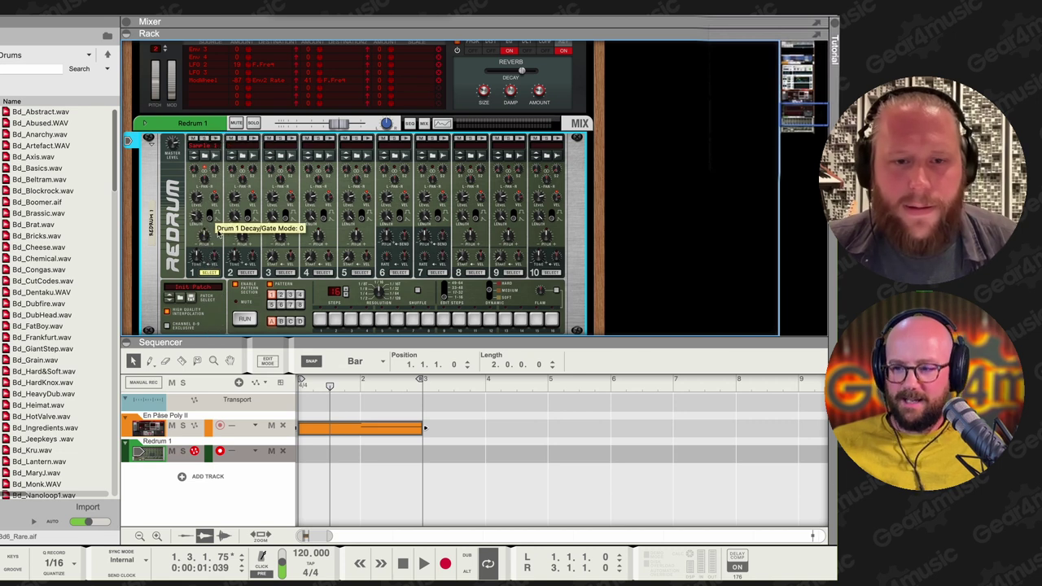
- Run Redrum's pattern with the sampled channel 1 triggered on steps 1, 6, 11 and 14, and stop playback
click(244, 318)
click(319, 319)
click(396, 319)
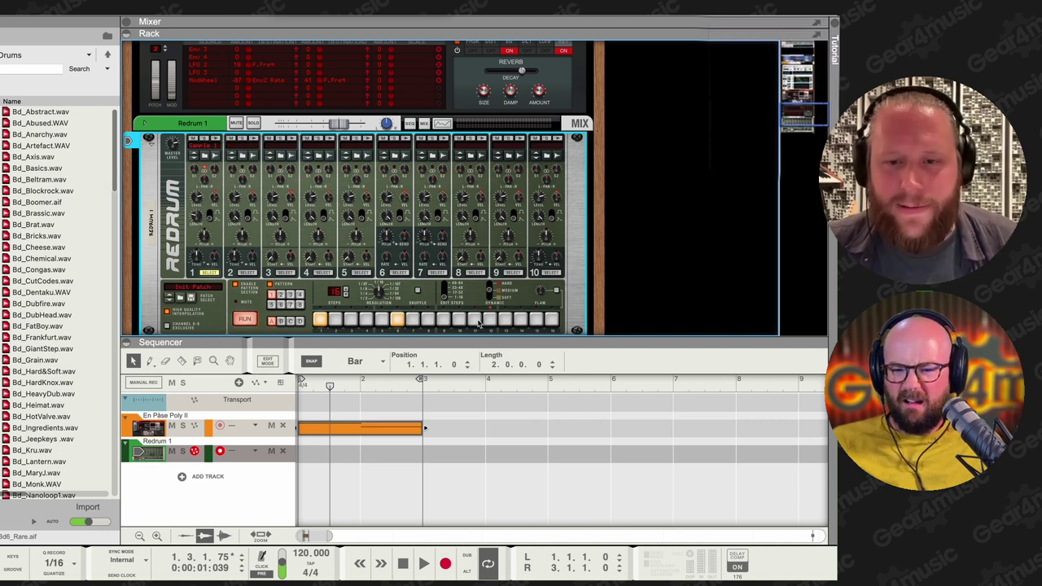
click(474, 319)
click(520, 319)
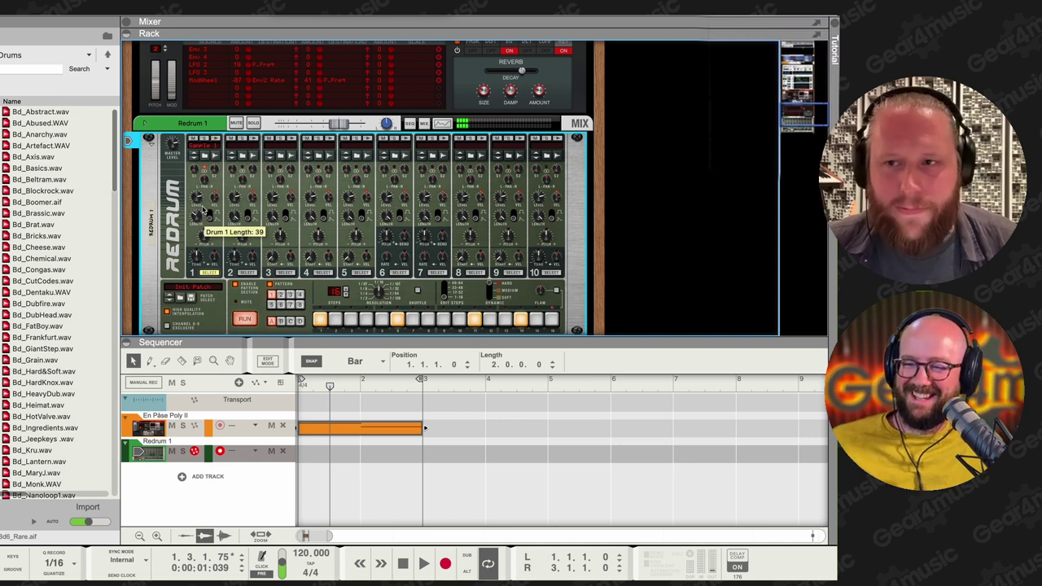
click(402, 564)
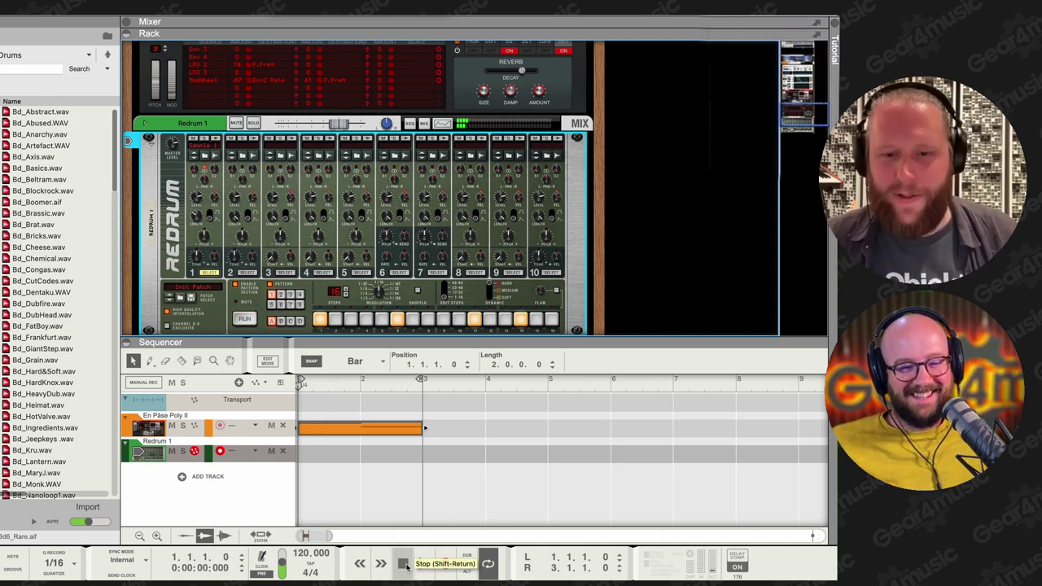
click(402, 563)
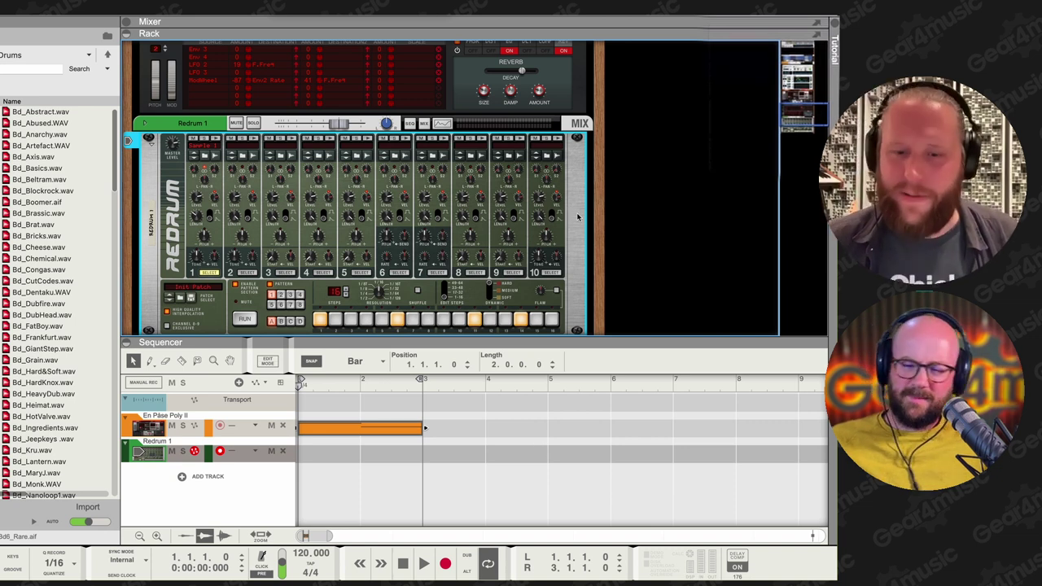
- Delete the Redrum device with its track, and delete the note clip on the En Påse Poly II track
key(Delete)
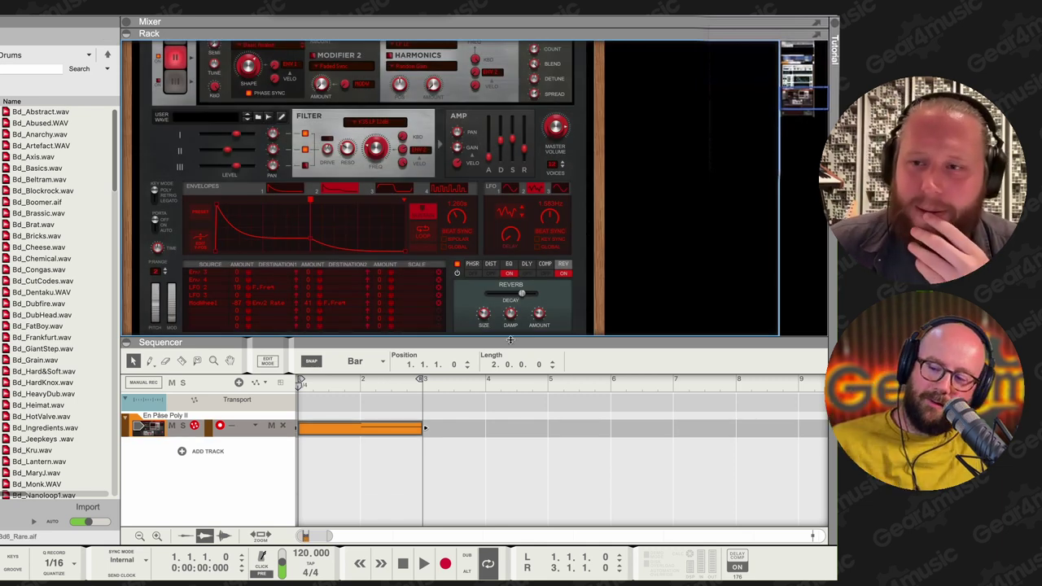
drag(509, 340, 509, 354)
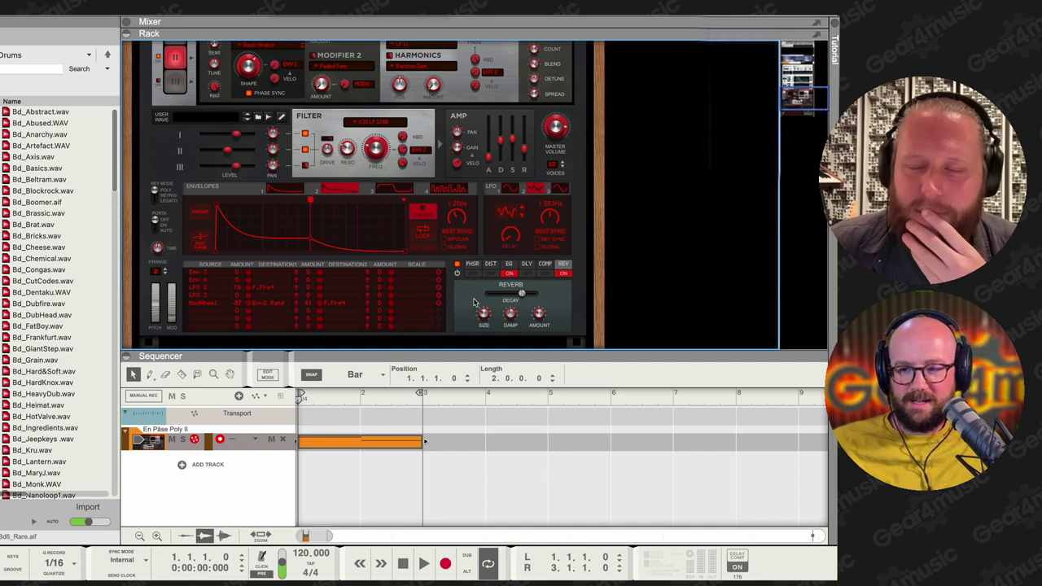
click(393, 446)
key(Delete)
- Remove the Scales & Chords and Dual Arpeggio players from the Europa synth
scroll(390, 232, up, 5)
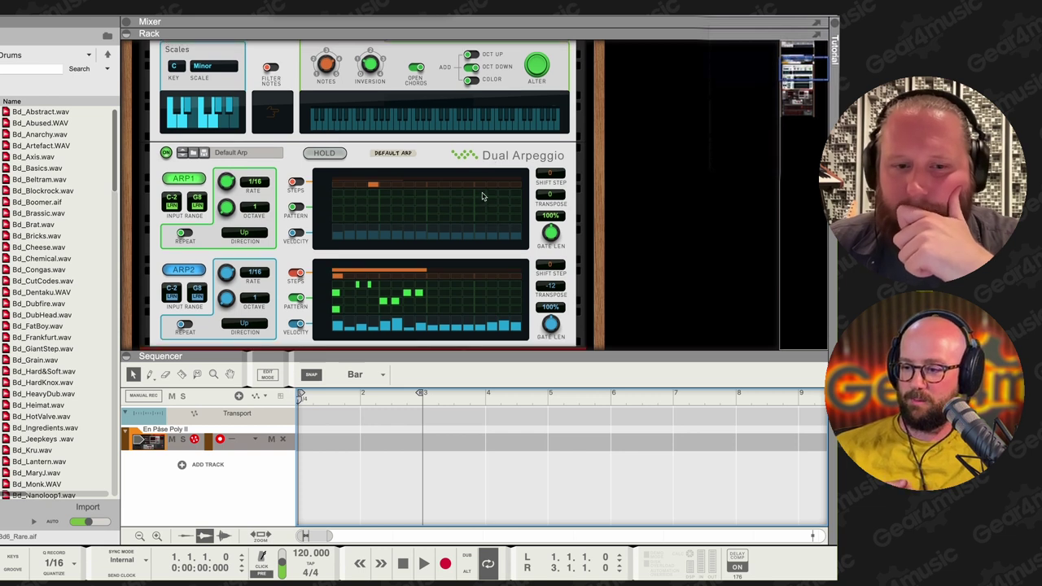
scroll(482, 194, up, 3)
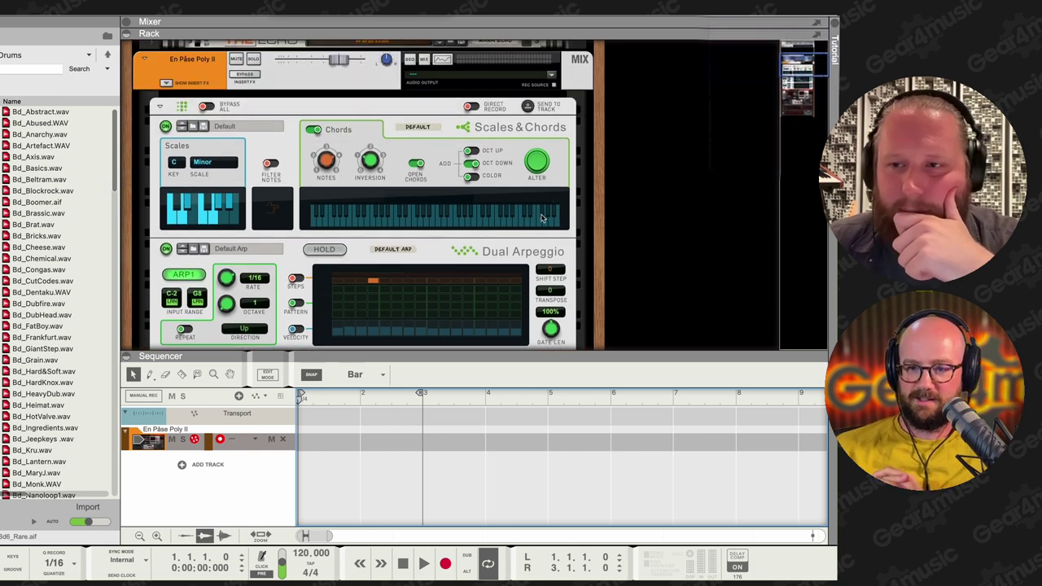
click(556, 88)
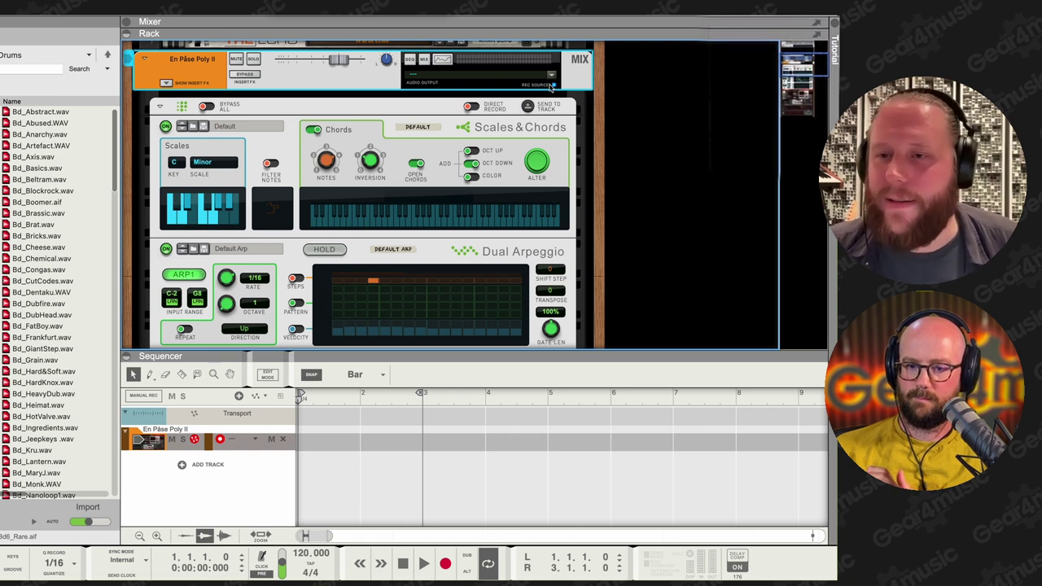
scroll(550, 87, down, 3)
click(477, 157)
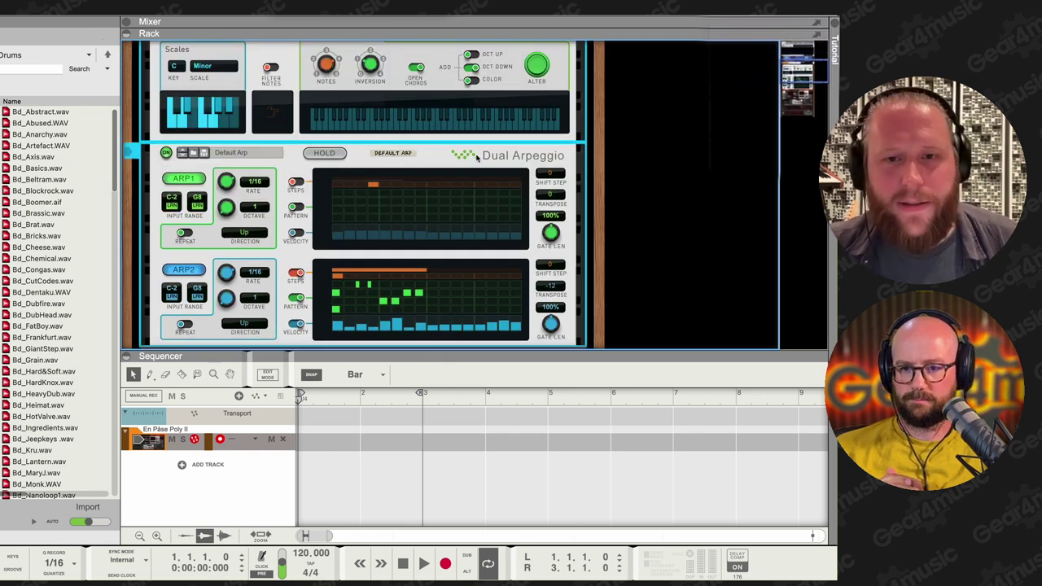
key(Delete)
key(Return)
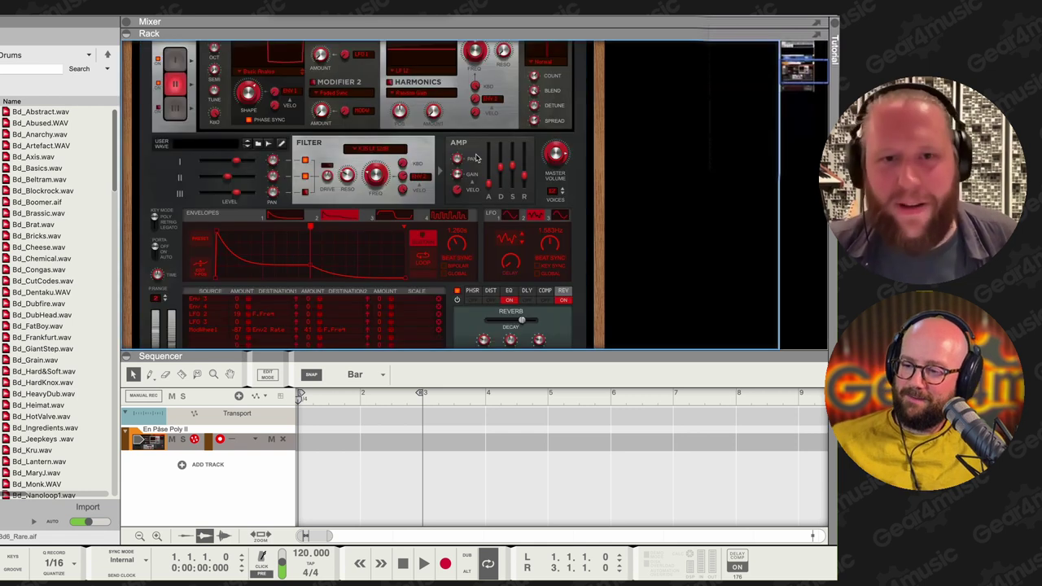
- Add a Chord Sequencer player to Europa and reset the player to its initial patch
scroll(359, 194, up, 2)
drag(384, 356, 381, 404)
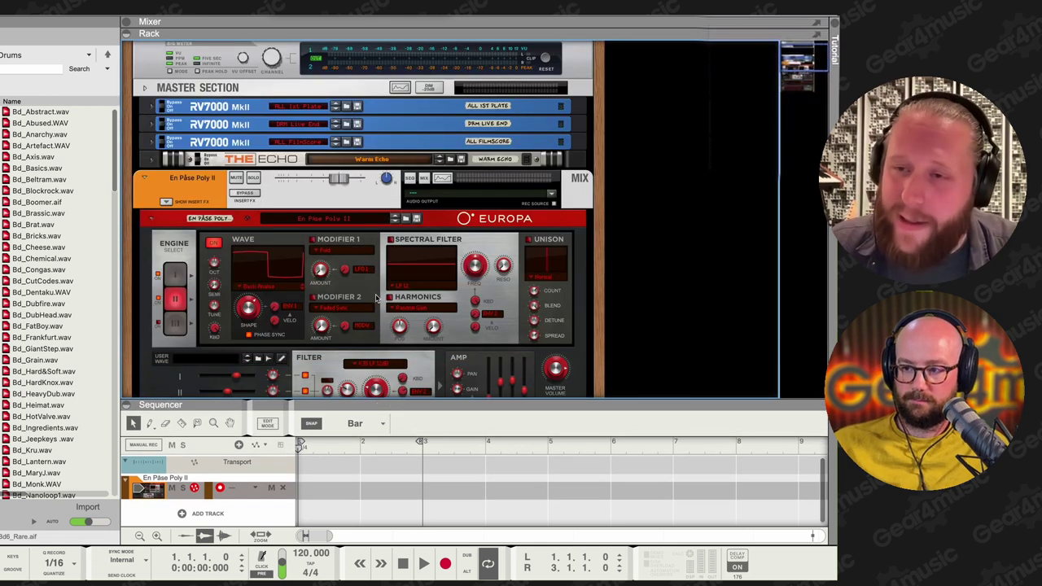
click(320, 258)
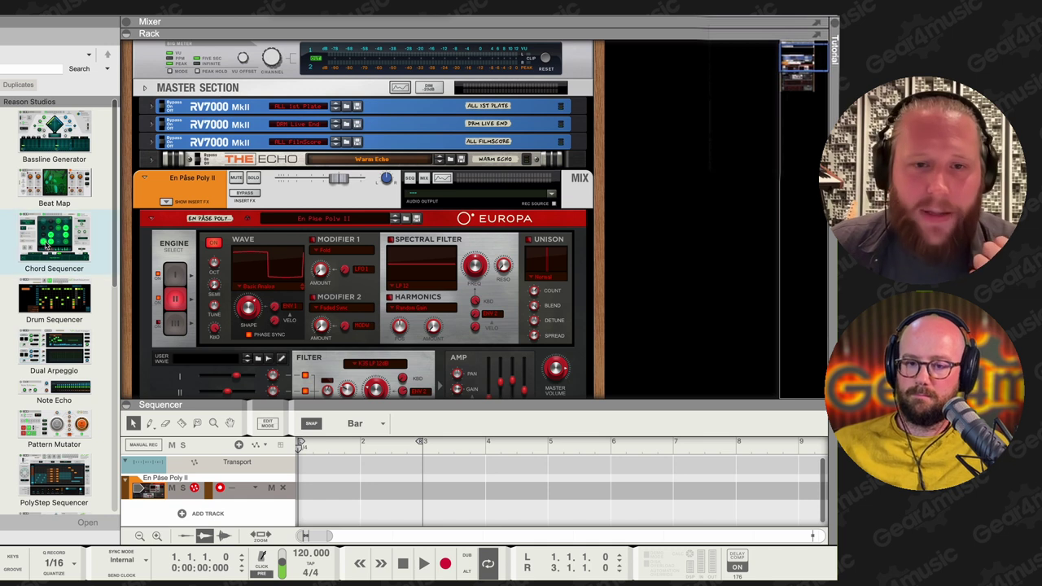
drag(47, 246, 210, 248)
scroll(326, 293, down, 1)
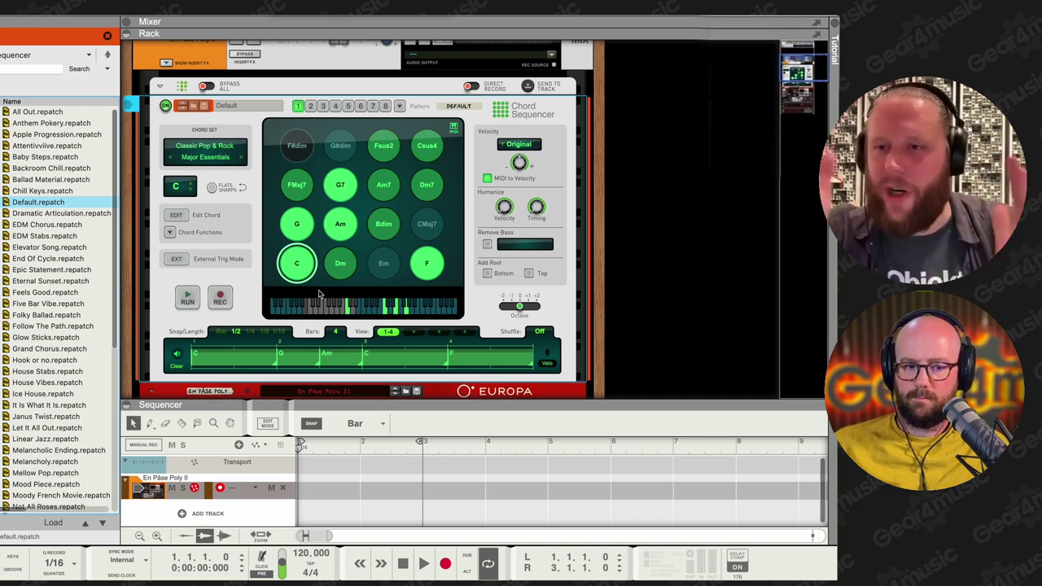
right_click(227, 128)
click(282, 364)
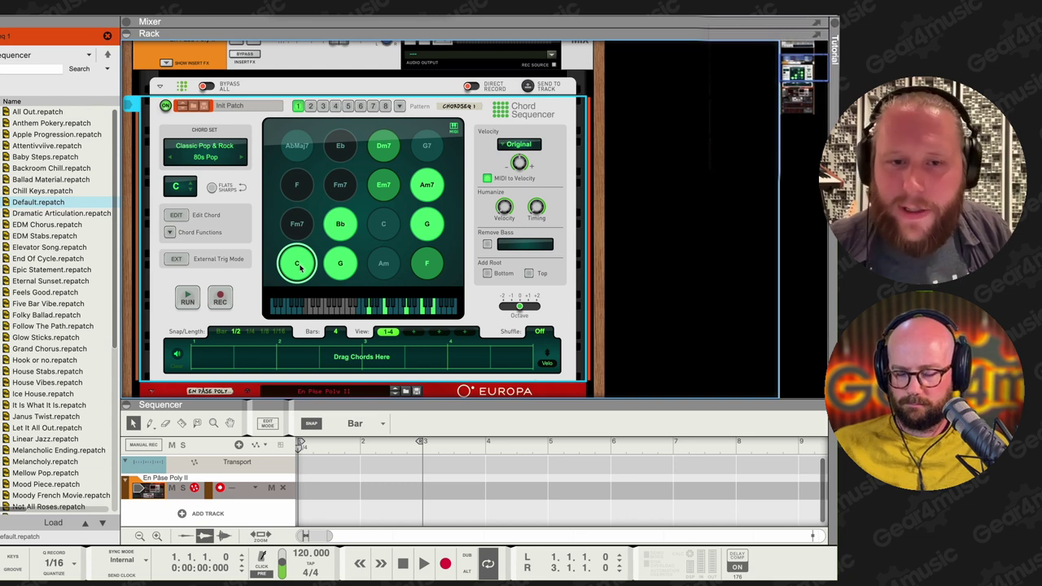
- Audition chord pads of the 80s Pop chord set in the Chord Sequencer, including C, G, Am and F
scroll(297, 262, up, 2)
click(337, 293)
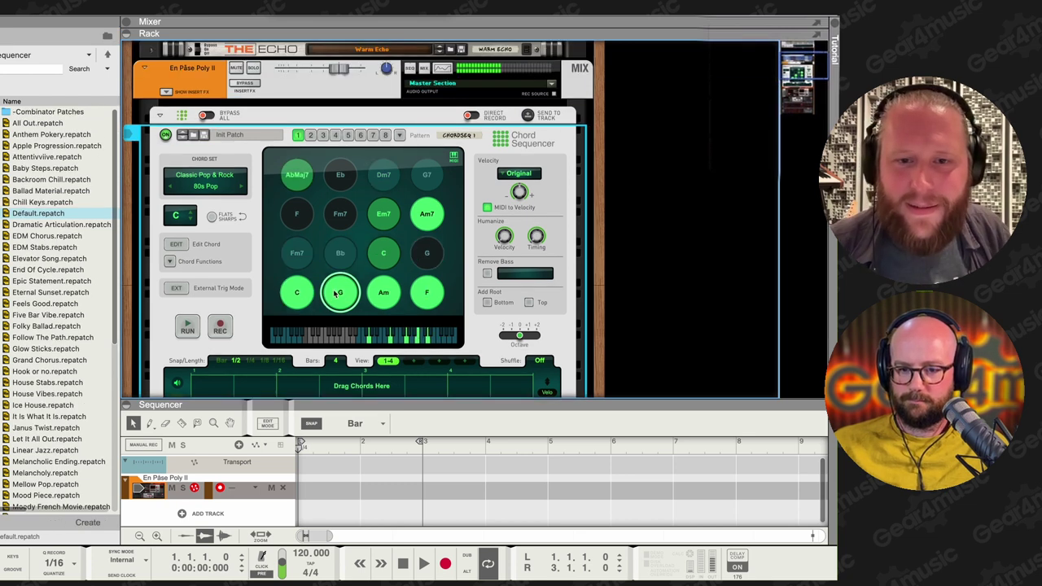
click(424, 295)
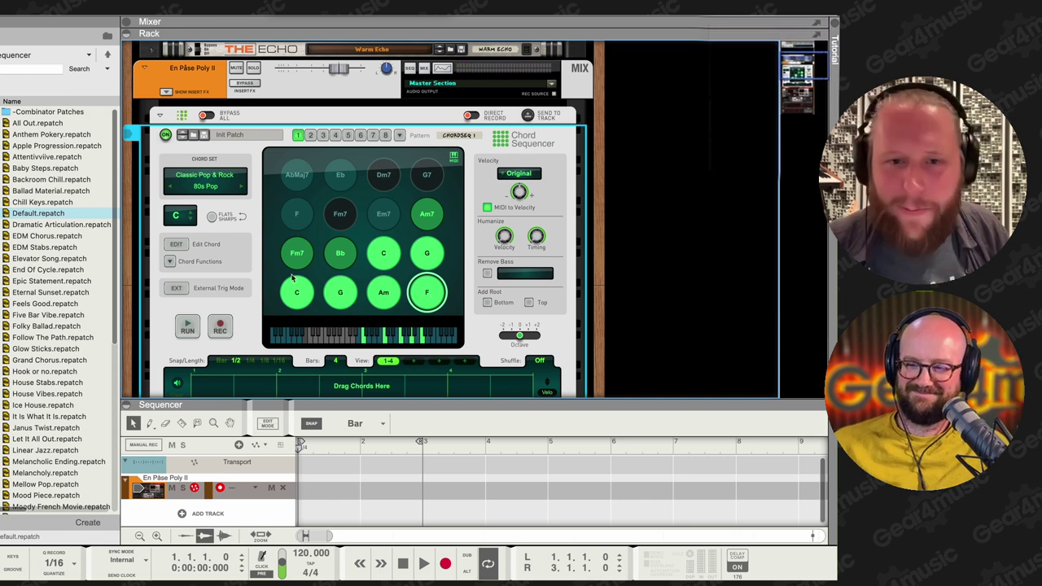
click(287, 301)
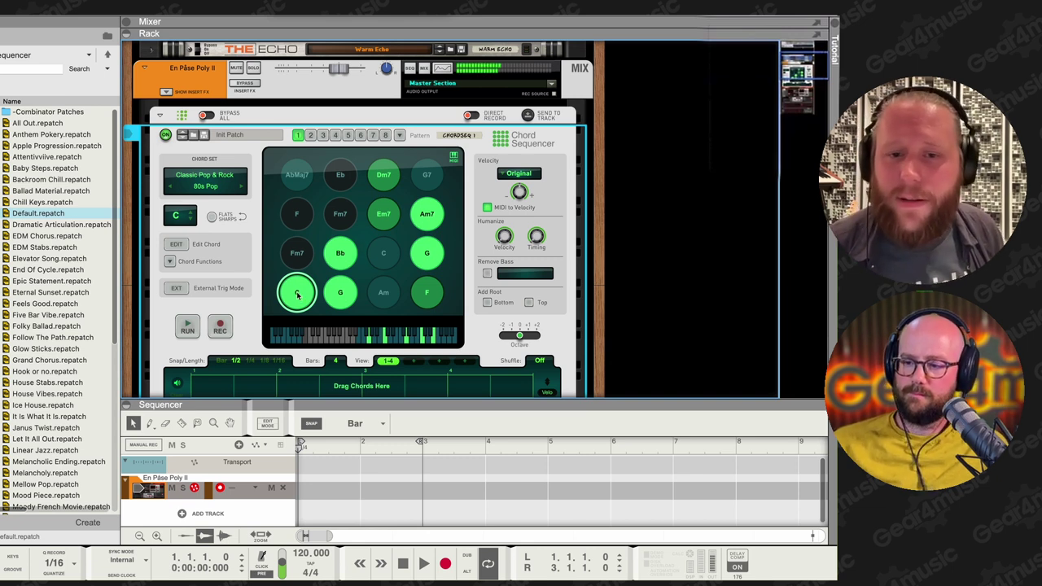
click(339, 293)
click(340, 293)
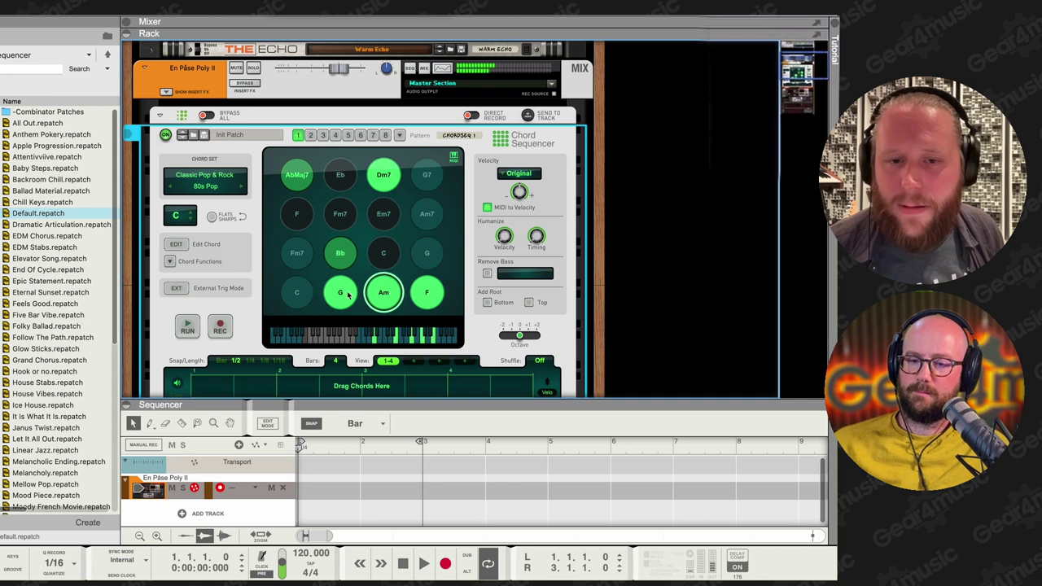
click(300, 294)
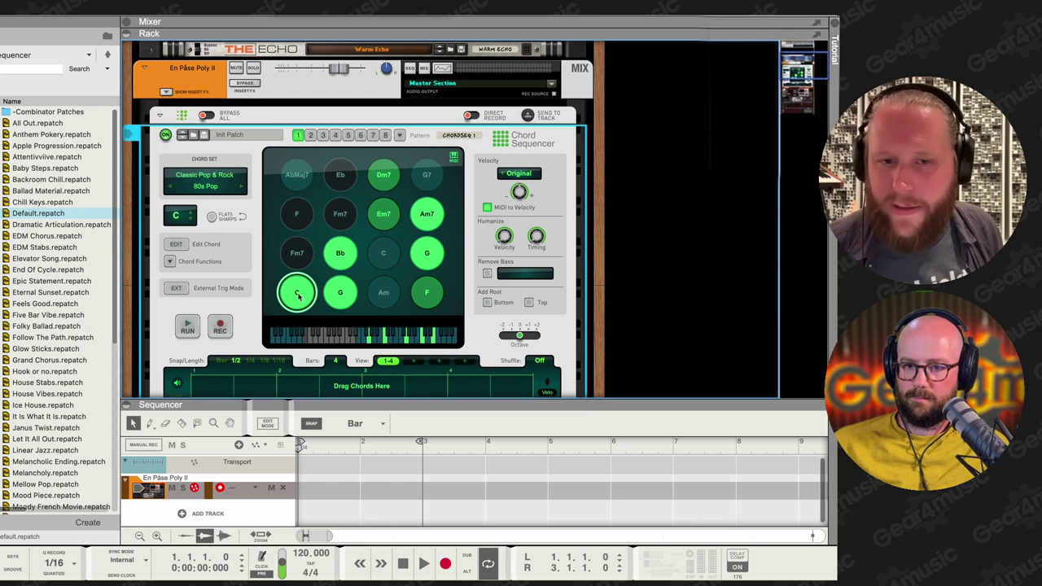
click(342, 230)
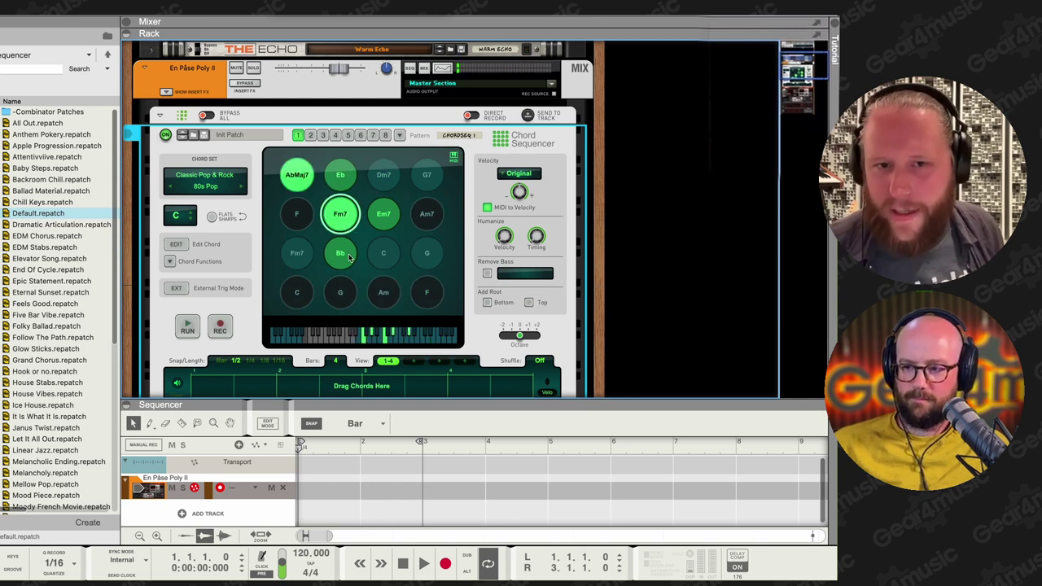
scroll(347, 244, down, 1)
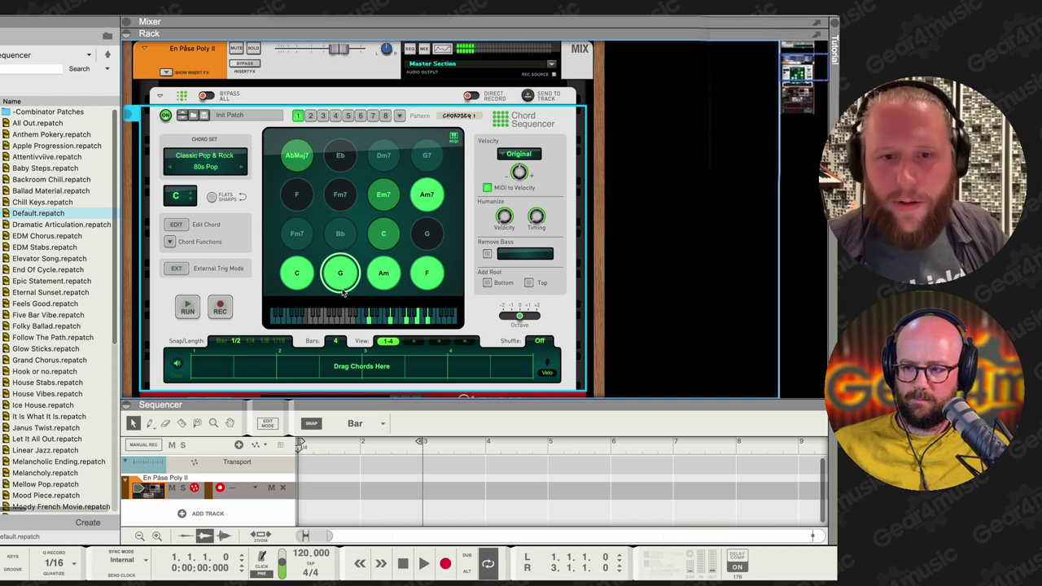
- Place a 1/2-length C chord followed by 1/8-length G and Am chords in the Chord Sequencer's pattern lane, and clear the lane
scroll(332, 284, down, 1)
drag(299, 261, 208, 356)
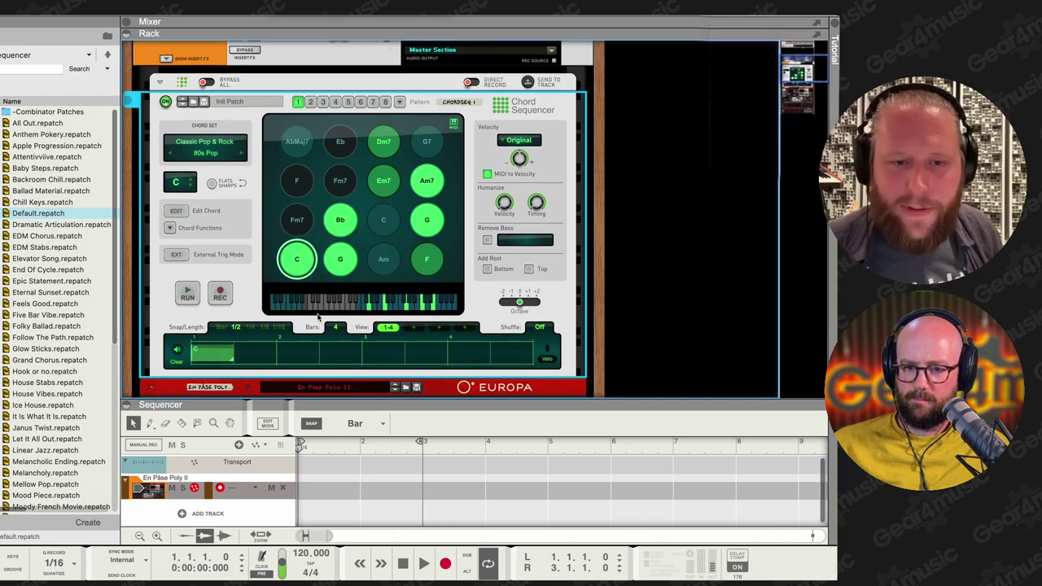
click(265, 326)
drag(342, 262, 239, 355)
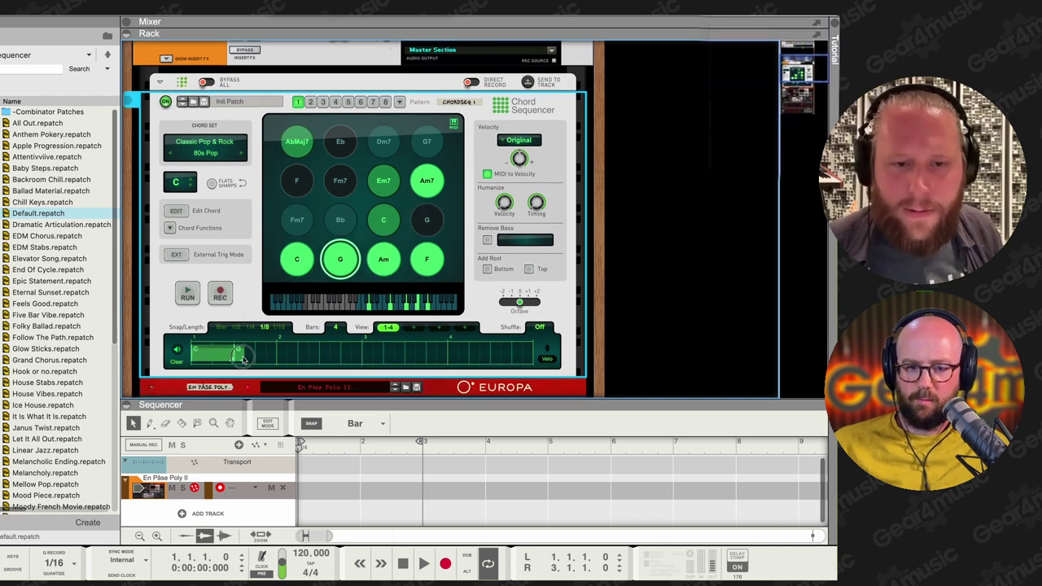
drag(384, 259, 250, 356)
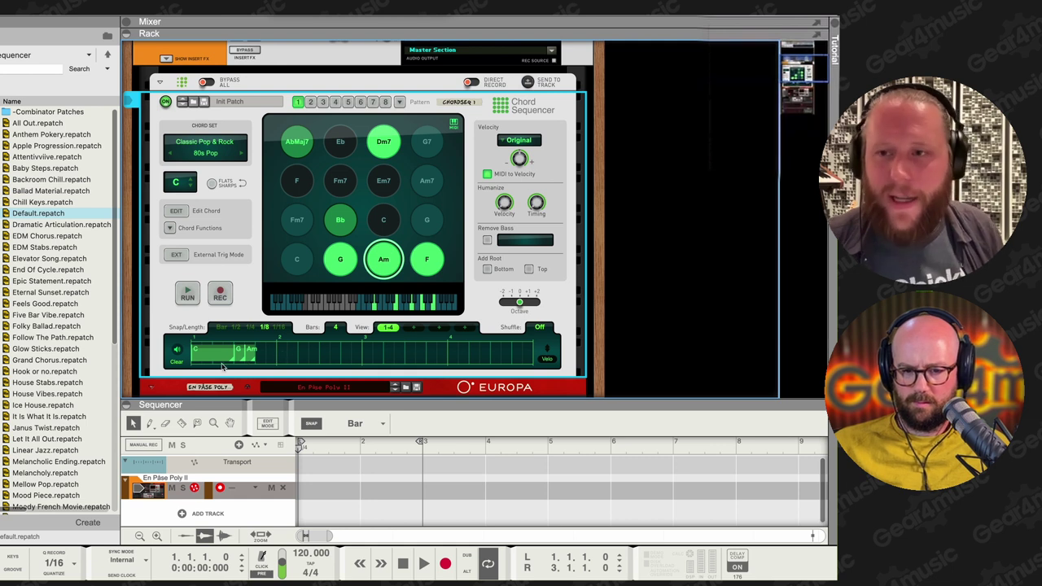
click(177, 362)
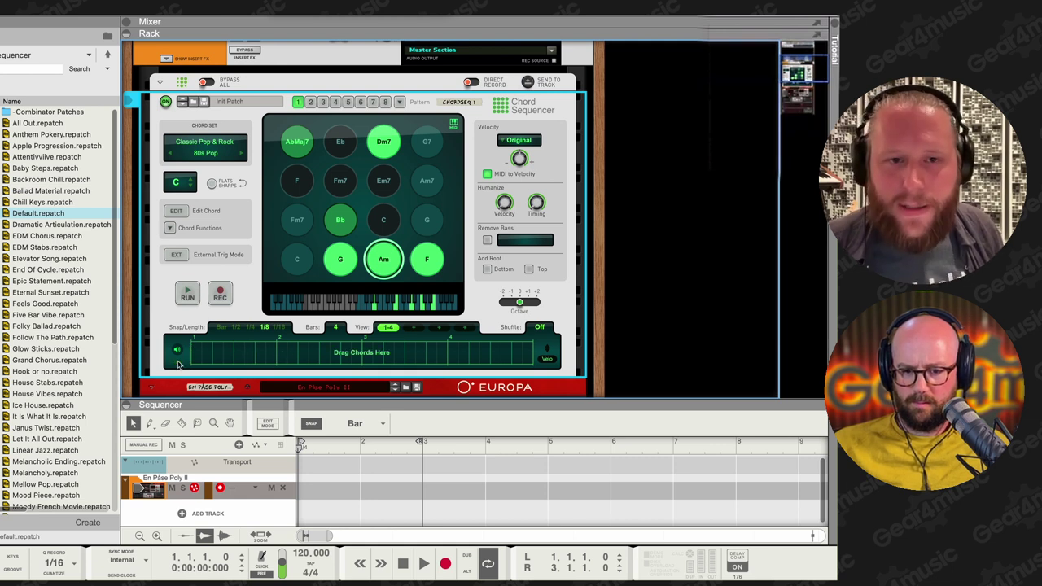
- Load the Quartal Heaven chord set from Jazz & Fusion and audition its chords
click(216, 153)
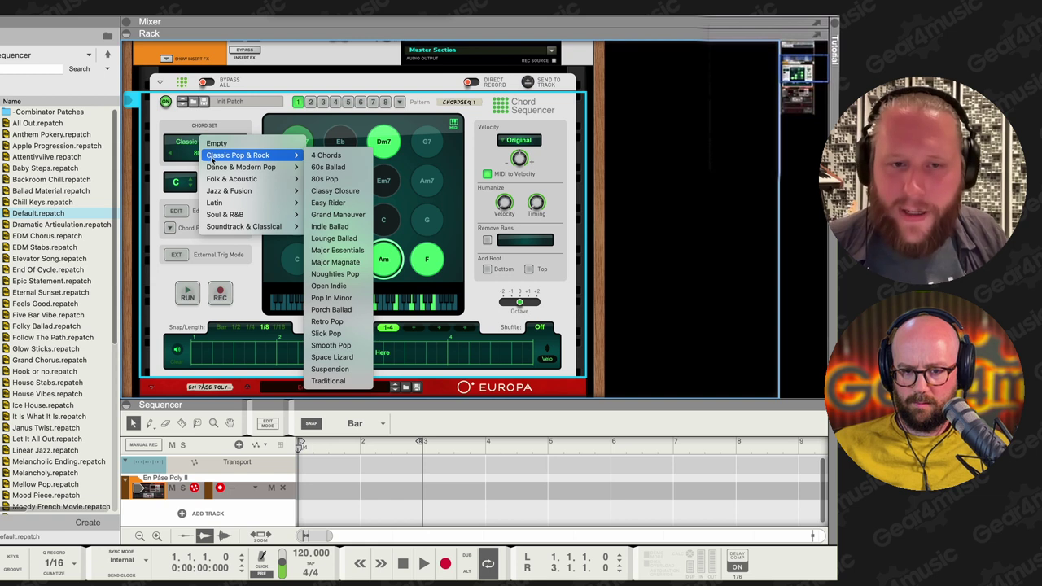
mouse_move(231, 190)
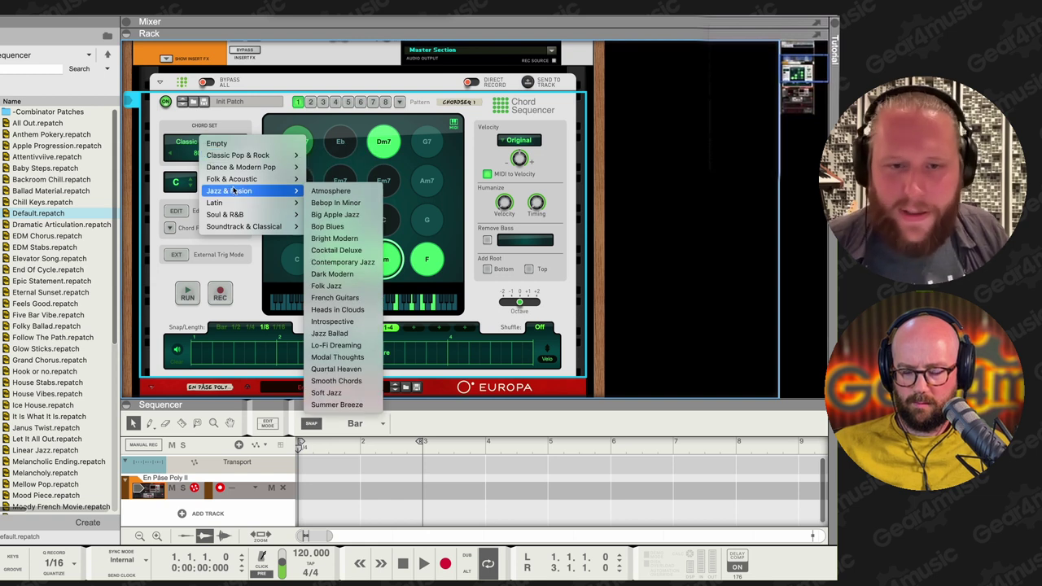
click(368, 370)
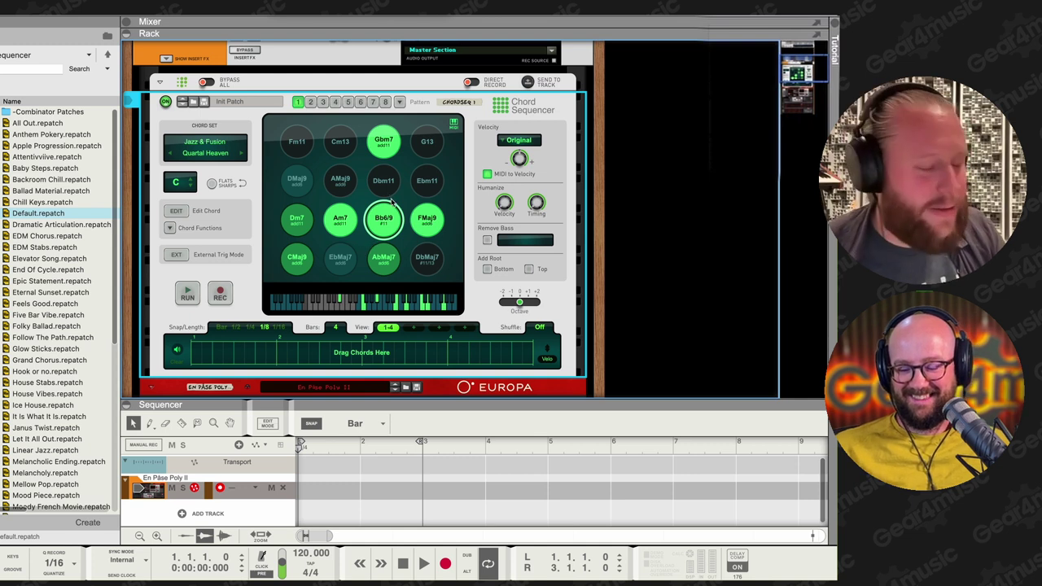
click(392, 204)
click(394, 210)
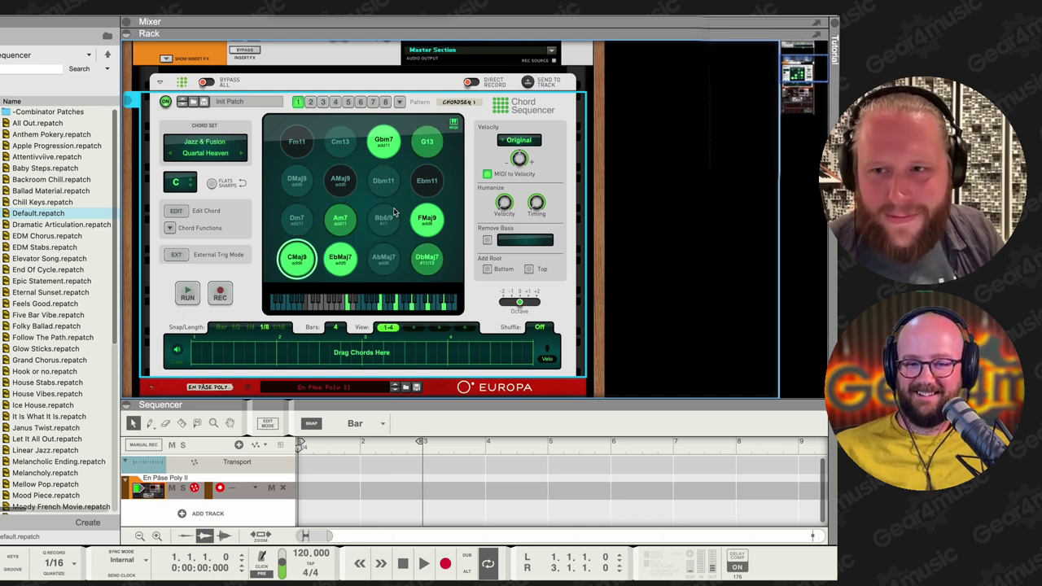
click(394, 212)
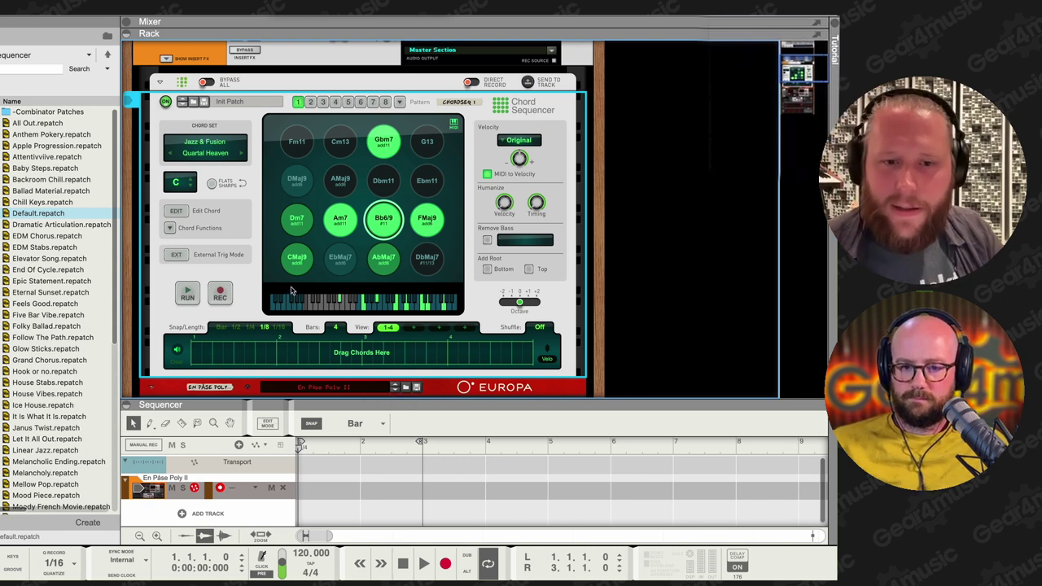
- Record two bars of chord-triggering notes on the En Påse Poly II track with the click and pre-count enabled
drag(375, 405, 375, 402)
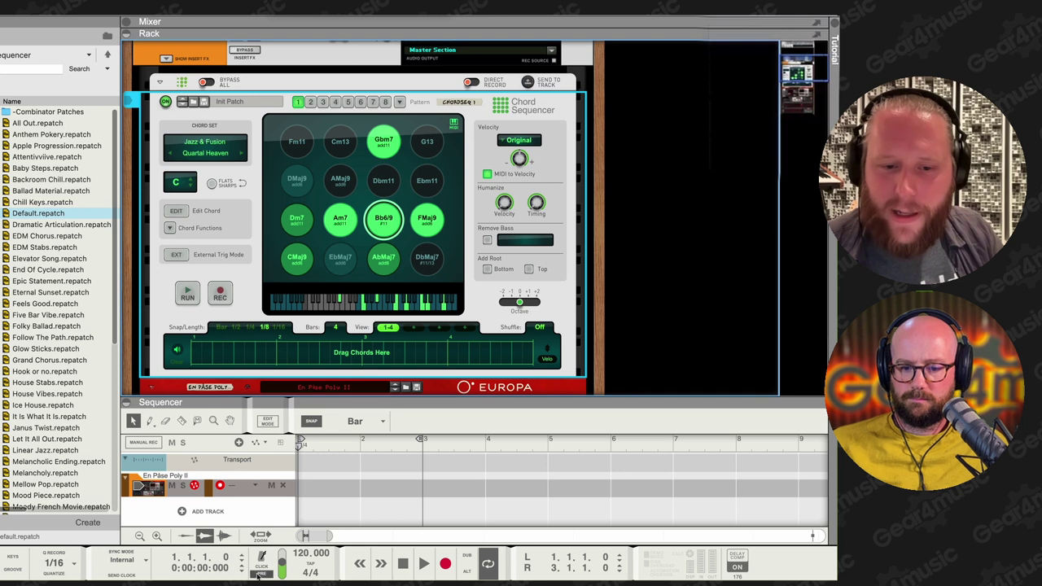
click(445, 563)
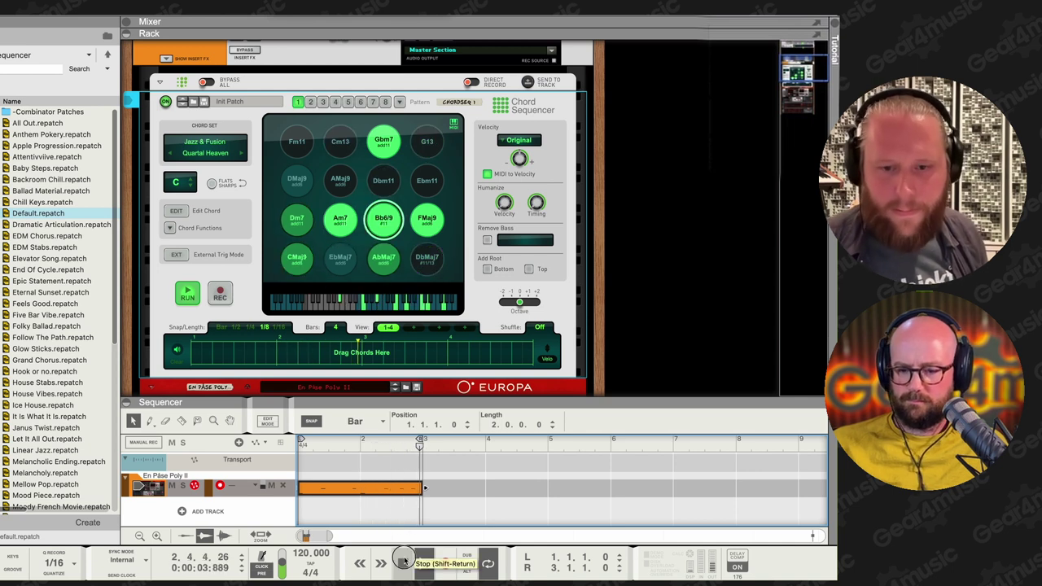
click(403, 560)
- Examine the recorded clip's trigger notes and velocities in the note editor, and return to the arrangement
double_click(360, 486)
drag(384, 399, 402, 272)
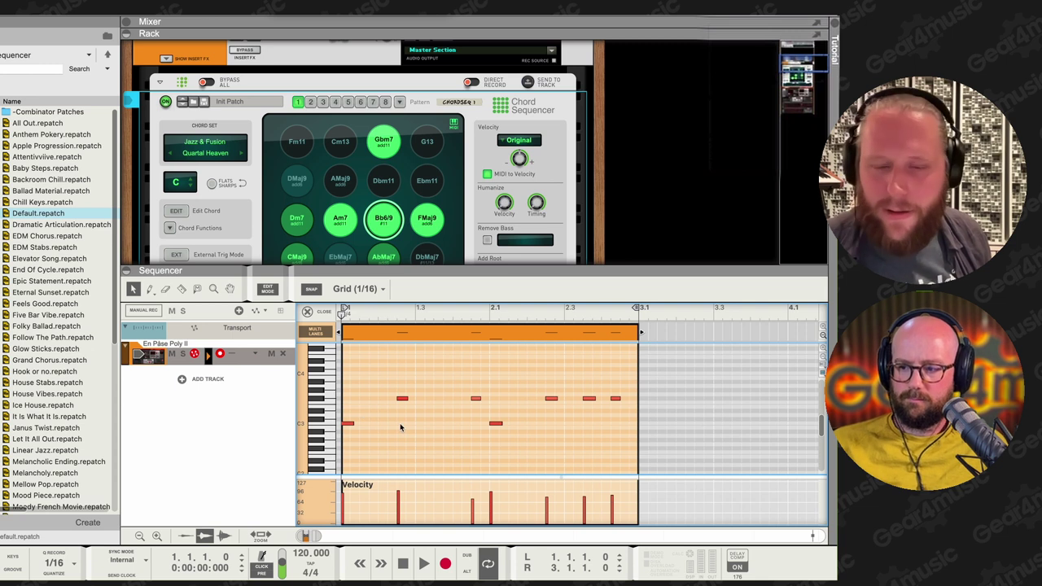
click(317, 318)
drag(367, 276, 333, 373)
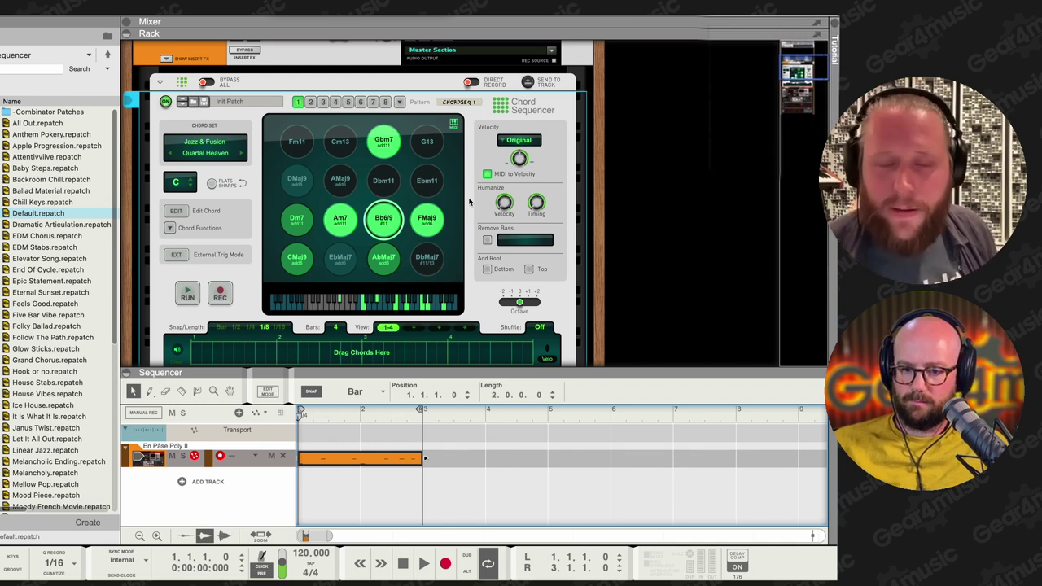
- Send the Chord Sequencer's chords to the track and open the resulting clip in an enlarged note editor
click(530, 90)
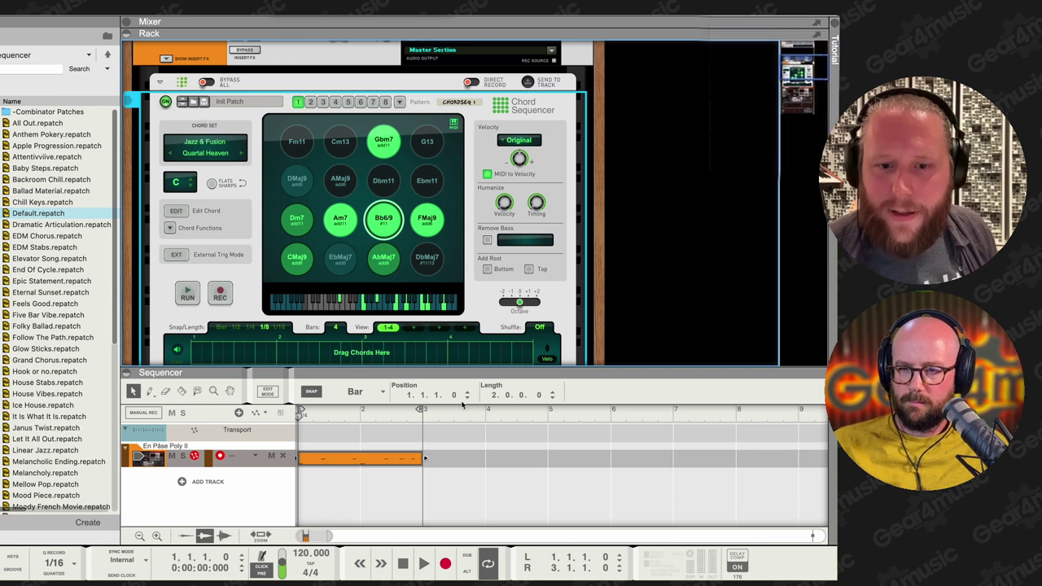
double_click(350, 462)
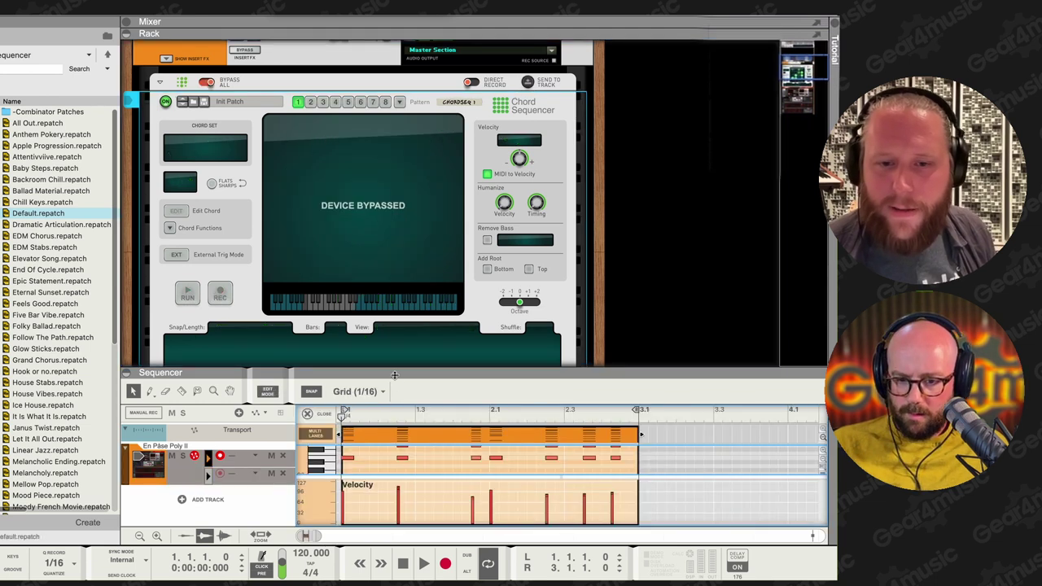
drag(396, 368, 427, 164)
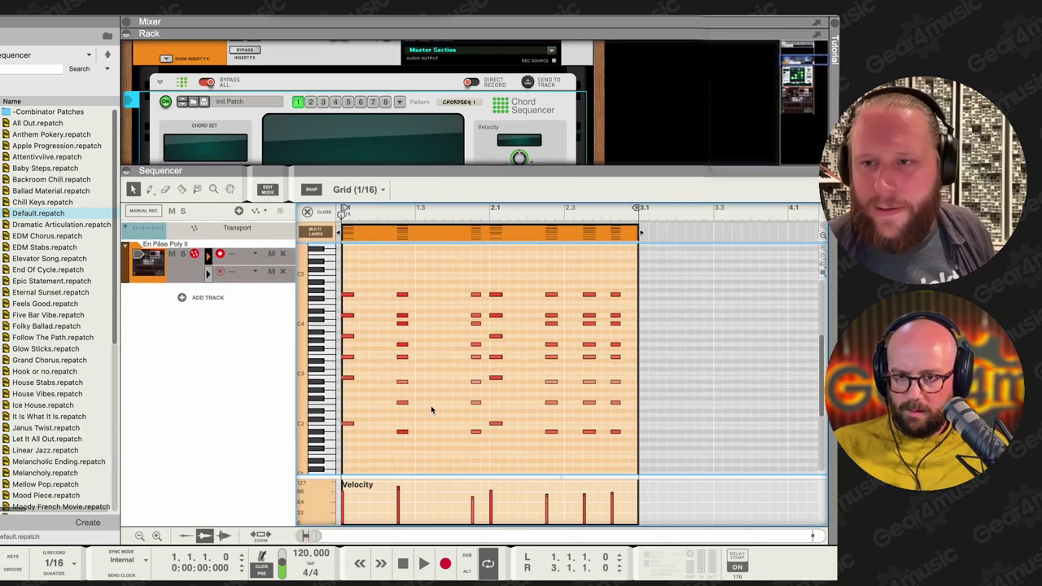
- Delete the top note of the clip's second chord, play the edit back, and return to the arrangement
click(402, 294)
key(Delete)
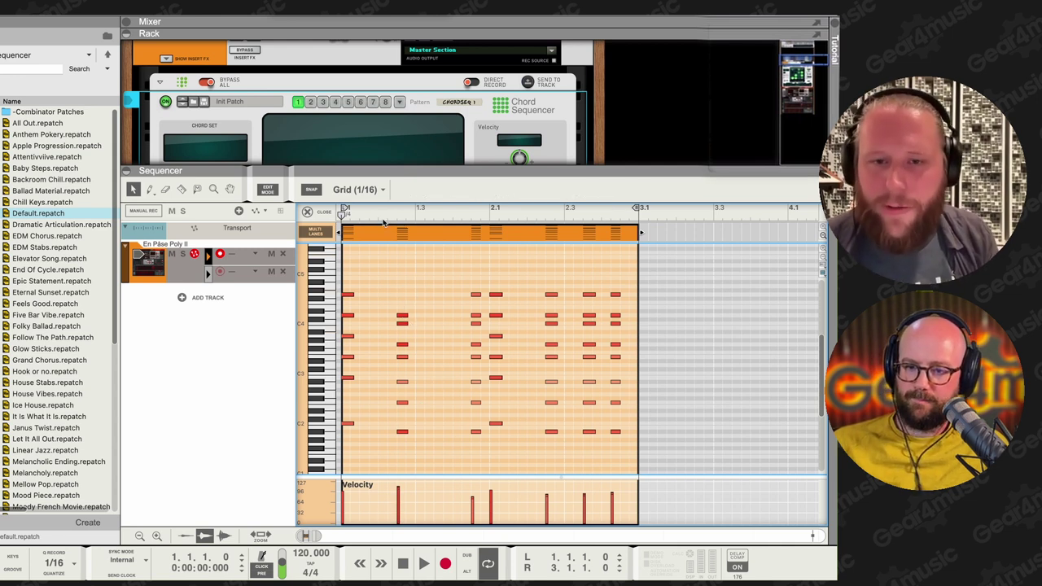
click(325, 209)
key(space)
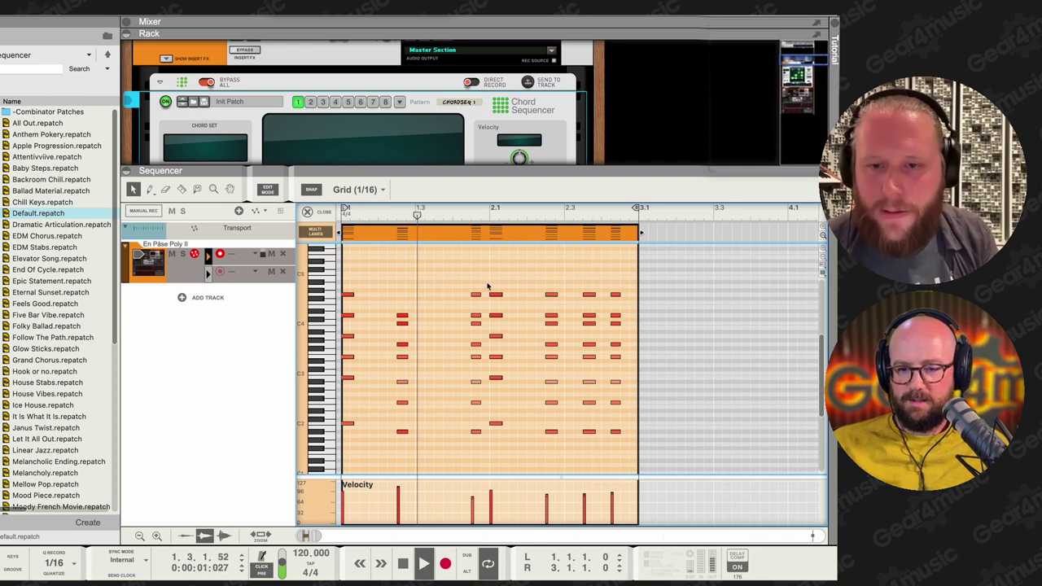
key(space)
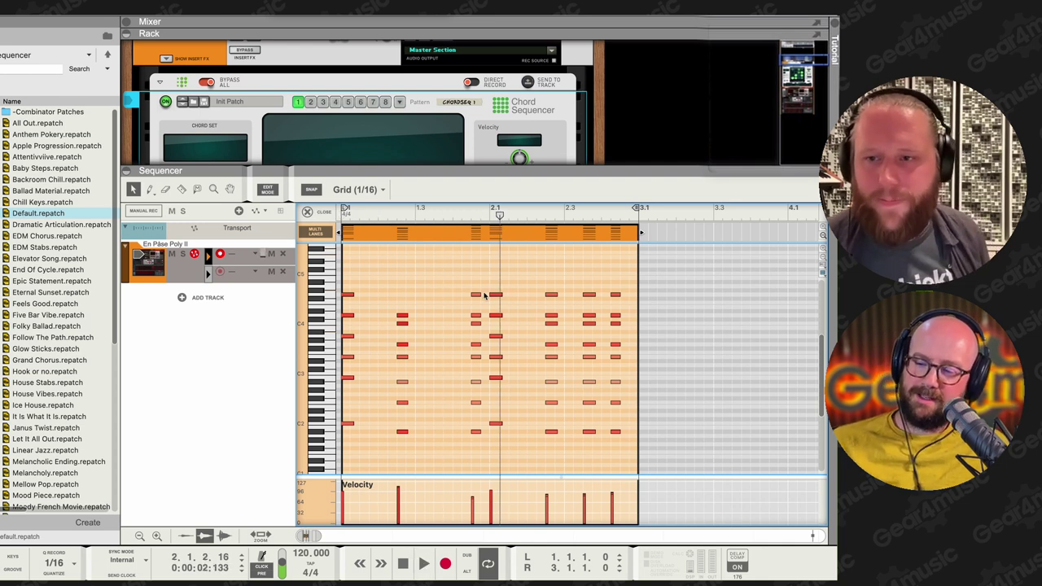
click(312, 211)
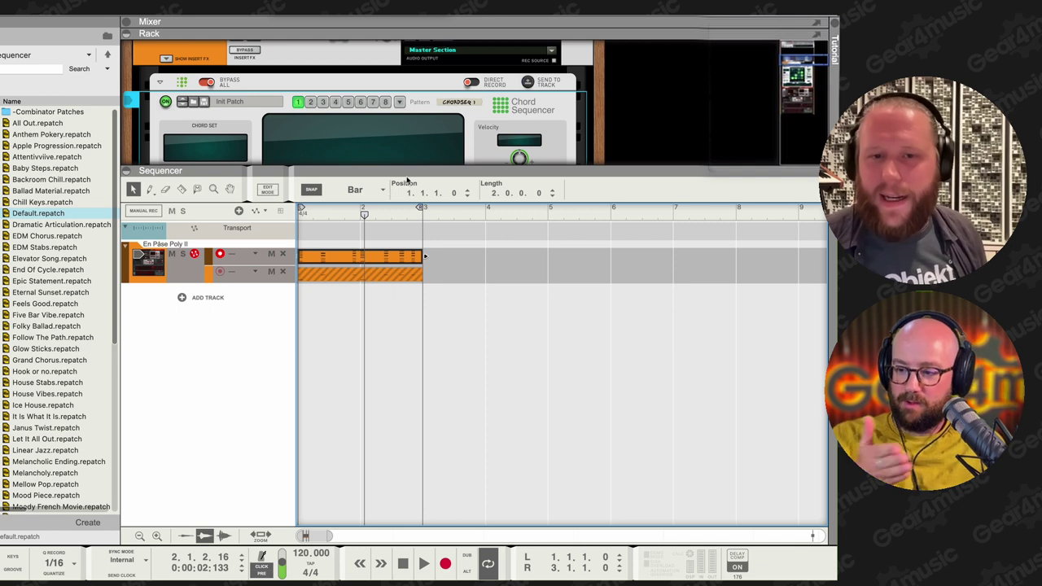
drag(406, 178, 398, 310)
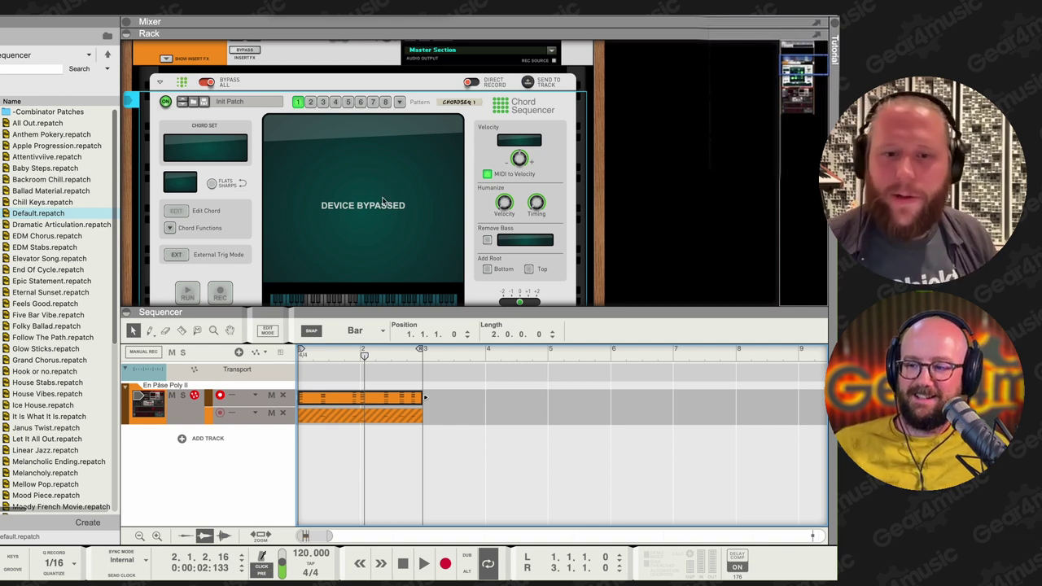
- Collapse the Chord Sequencer and add a Kong drum machine with the Sal 606 patch below the Europa synth
click(159, 81)
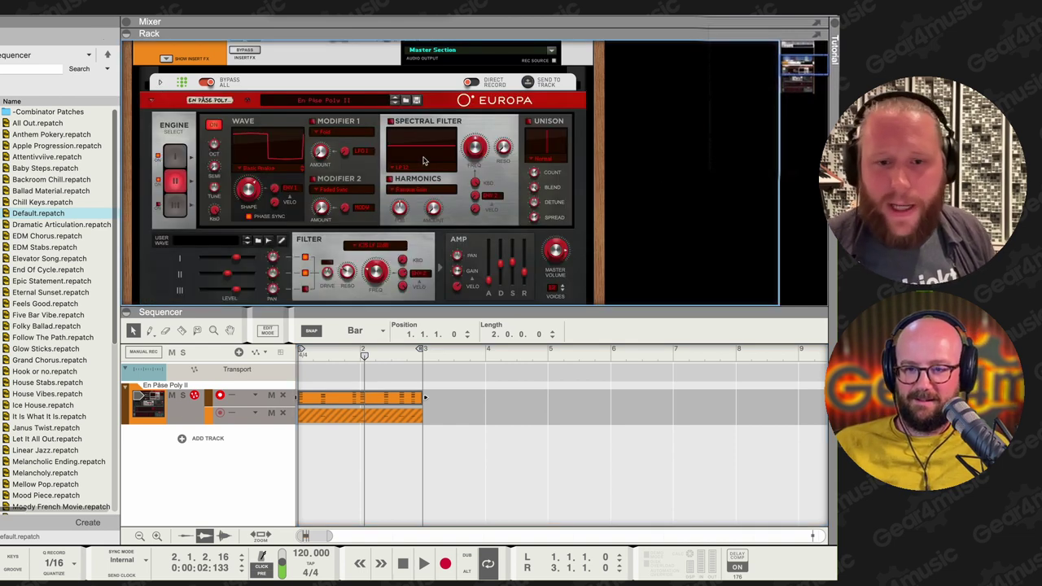
scroll(421, 180, down, 10)
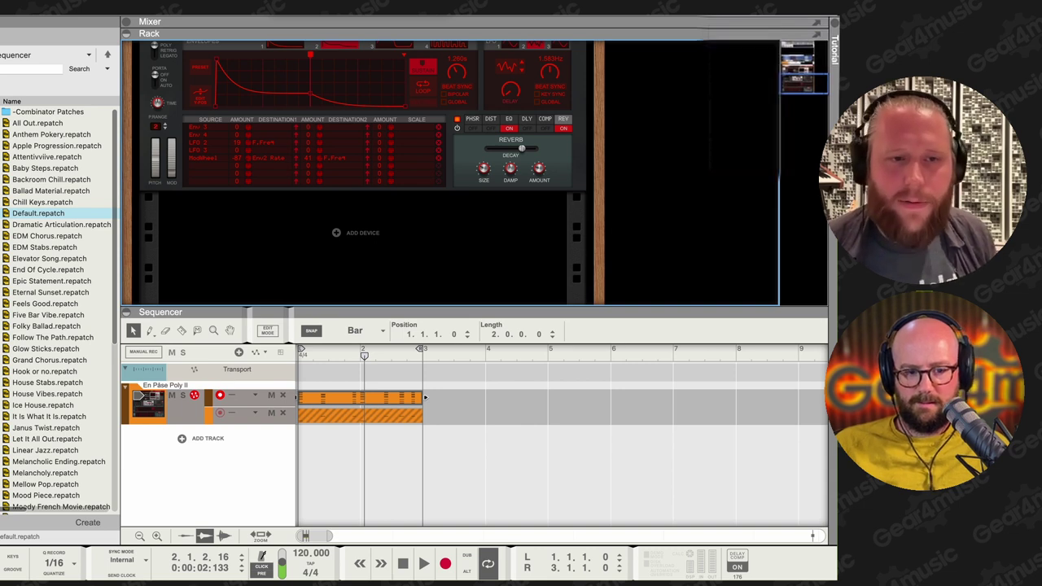
drag(25, 134, 361, 192)
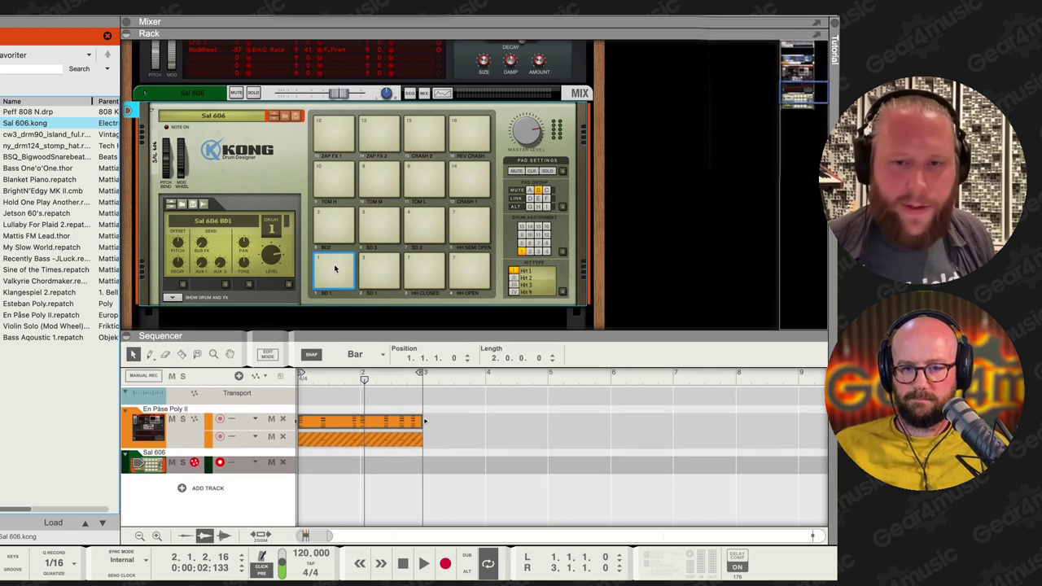
- Audition Kong's BD 1, SD 1, HH Closed and HH Open pads and inspect its drum and FX modules
click(334, 268)
click(379, 268)
click(424, 273)
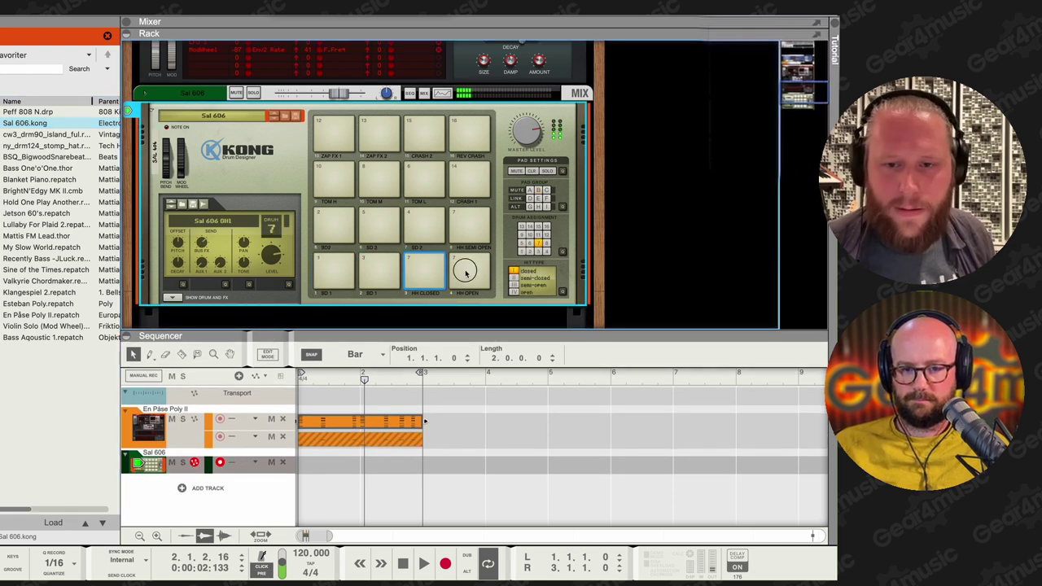
click(467, 272)
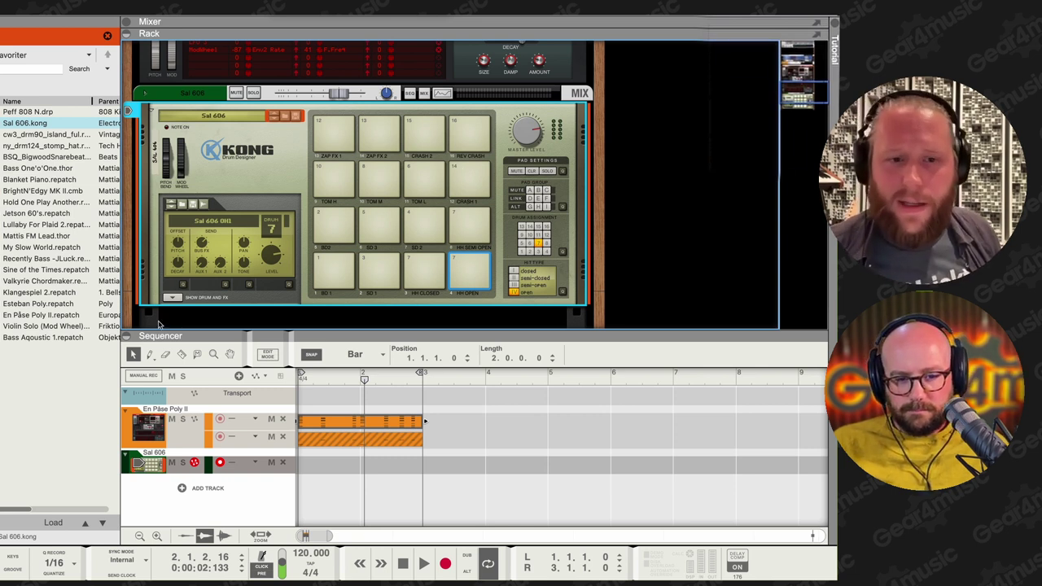
click(173, 297)
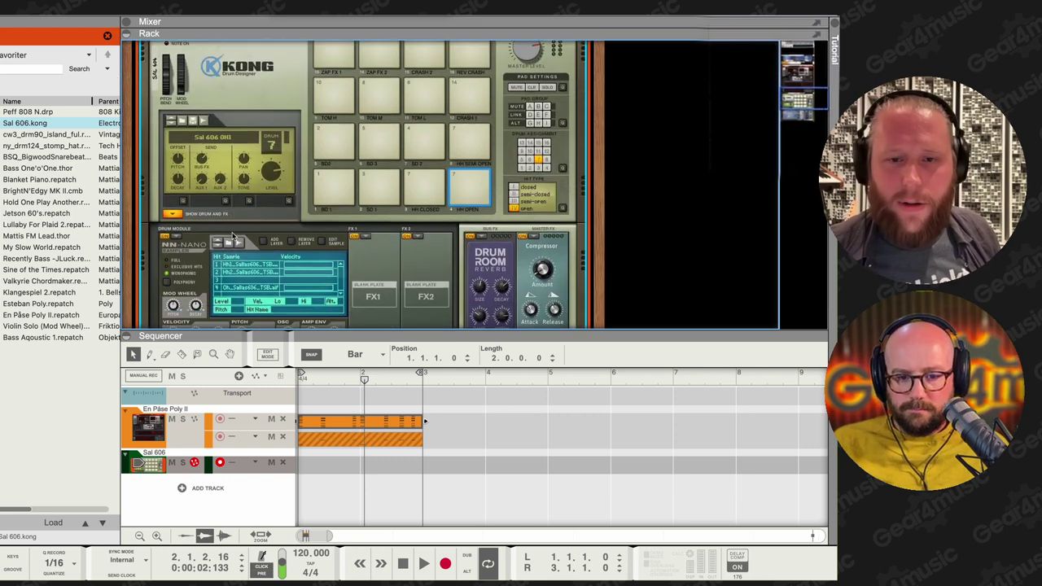
click(173, 215)
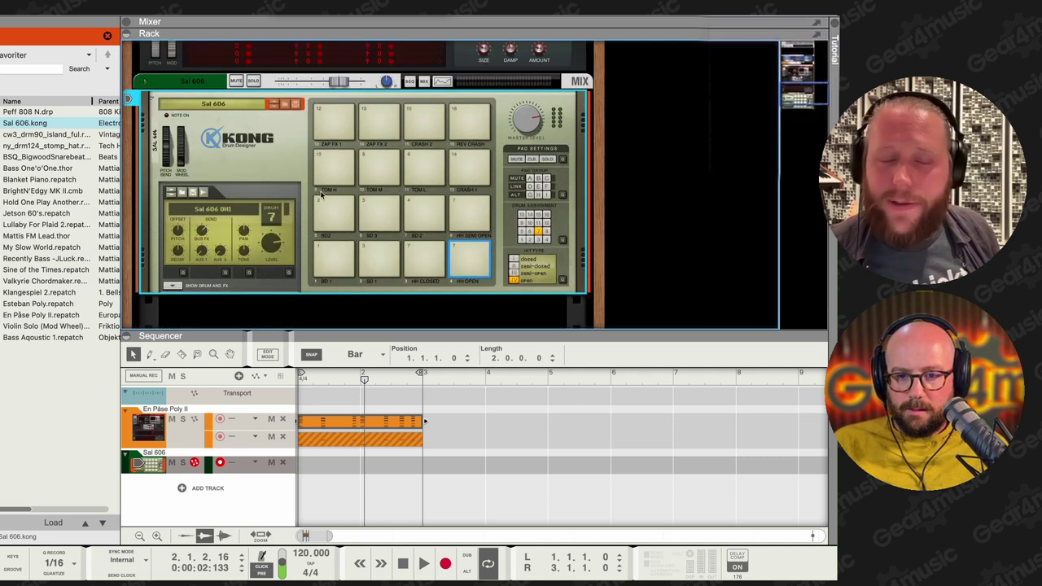
- Add a Drum Sequencer player to the Sal 606 Kong and run its default kick pattern
click(73, 303)
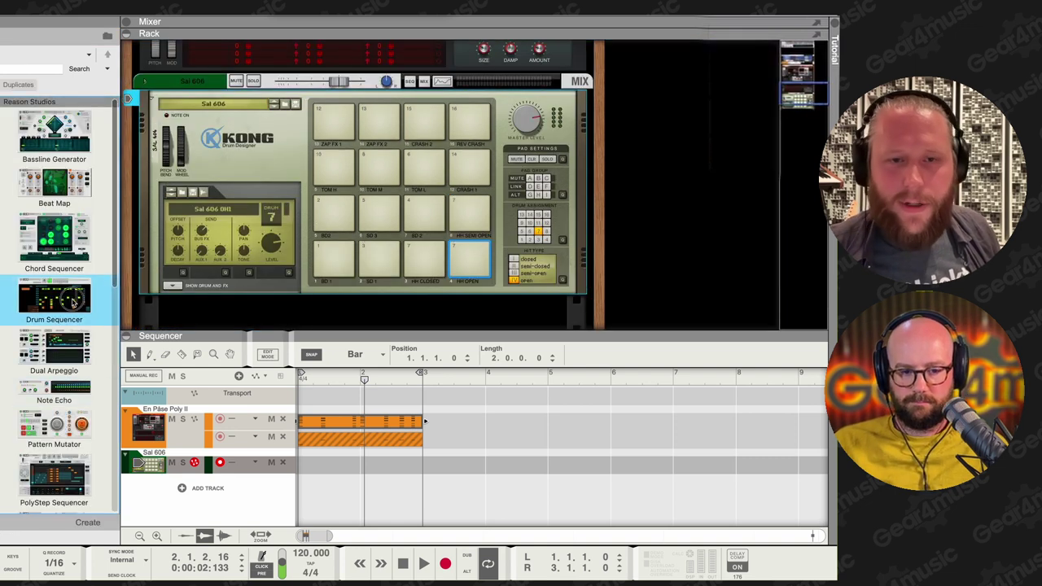
drag(73, 303, 361, 86)
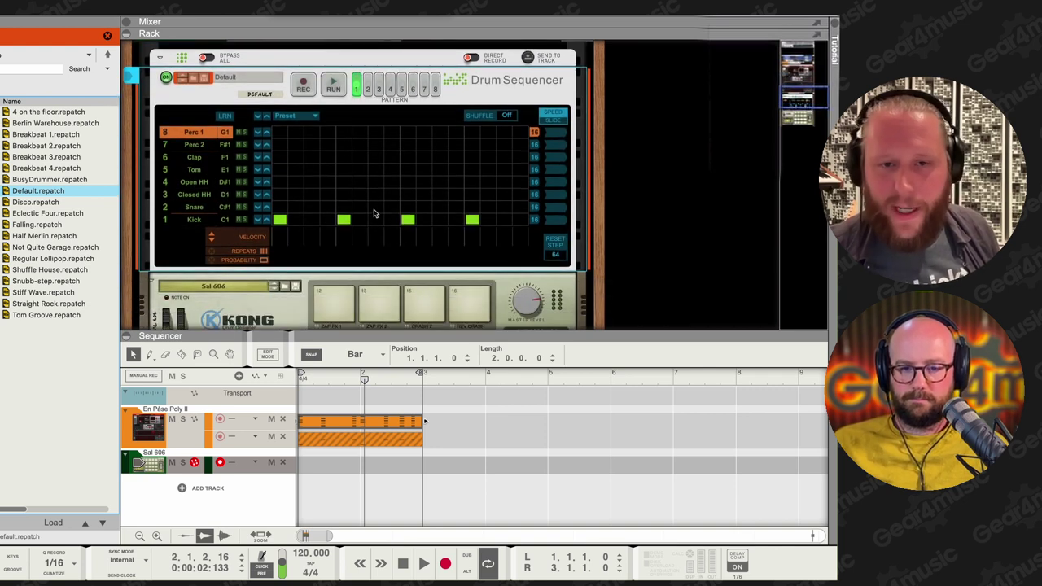
click(332, 87)
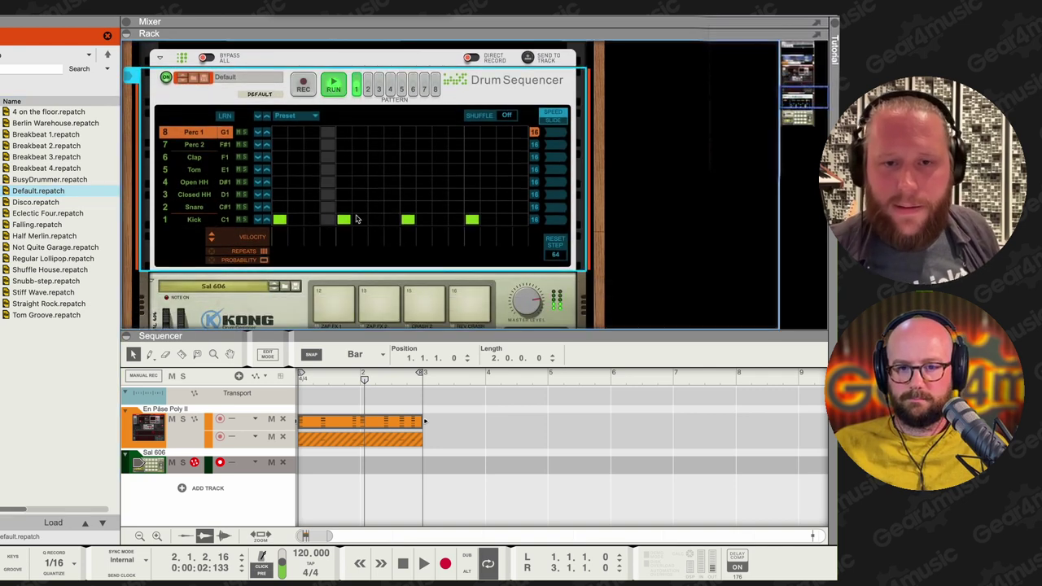
- Program Closed HH hits on steps 3, 7, 10, 11 and 15, lowering step 10's velocity and probability
click(312, 194)
click(375, 194)
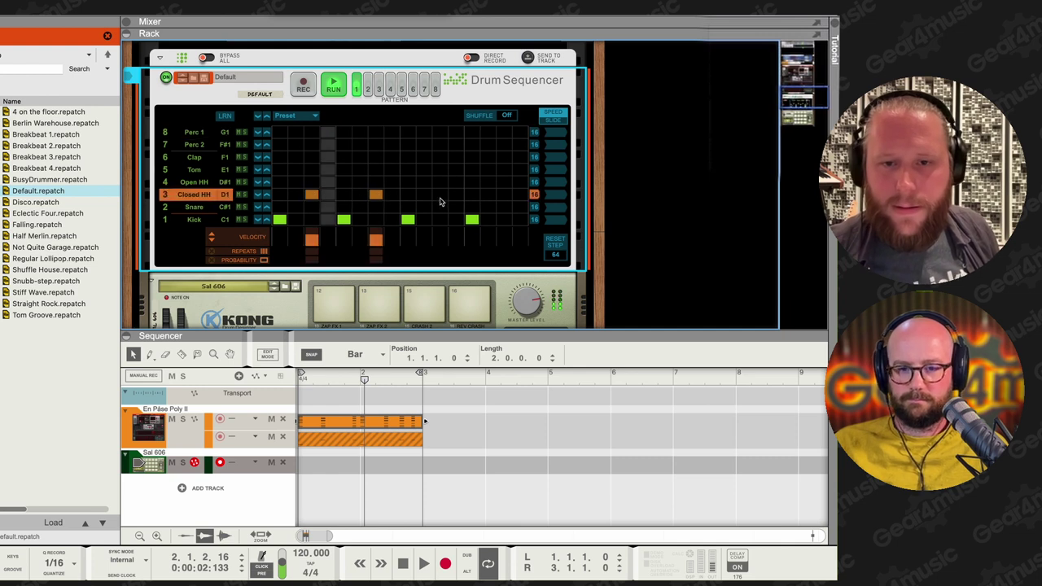
click(440, 194)
click(504, 193)
click(423, 194)
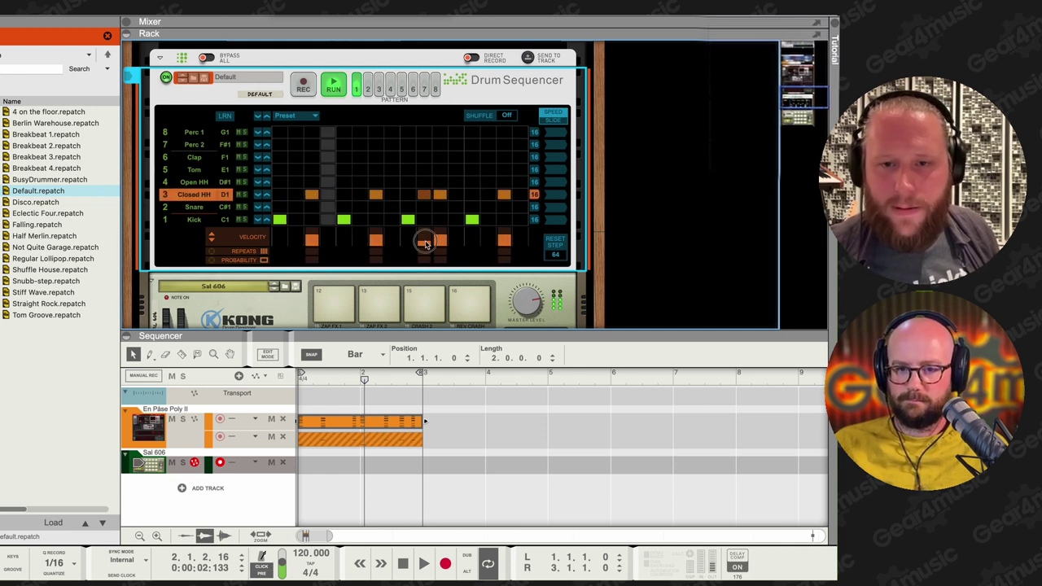
drag(427, 245, 425, 265)
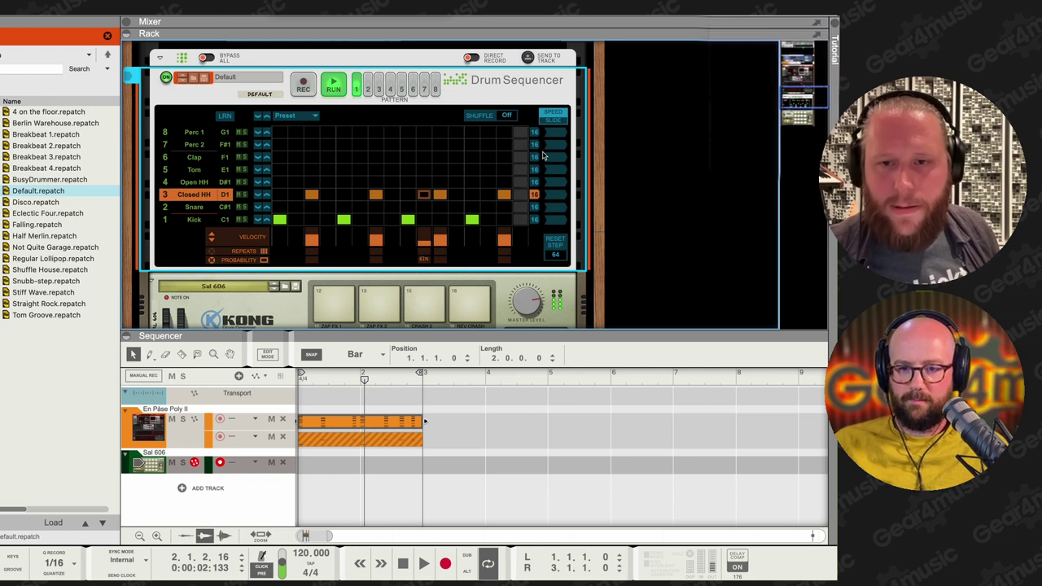
- Add Open HH hits on steps 6 and 13, shorten that lane to 14 steps, and stop the pattern
click(359, 182)
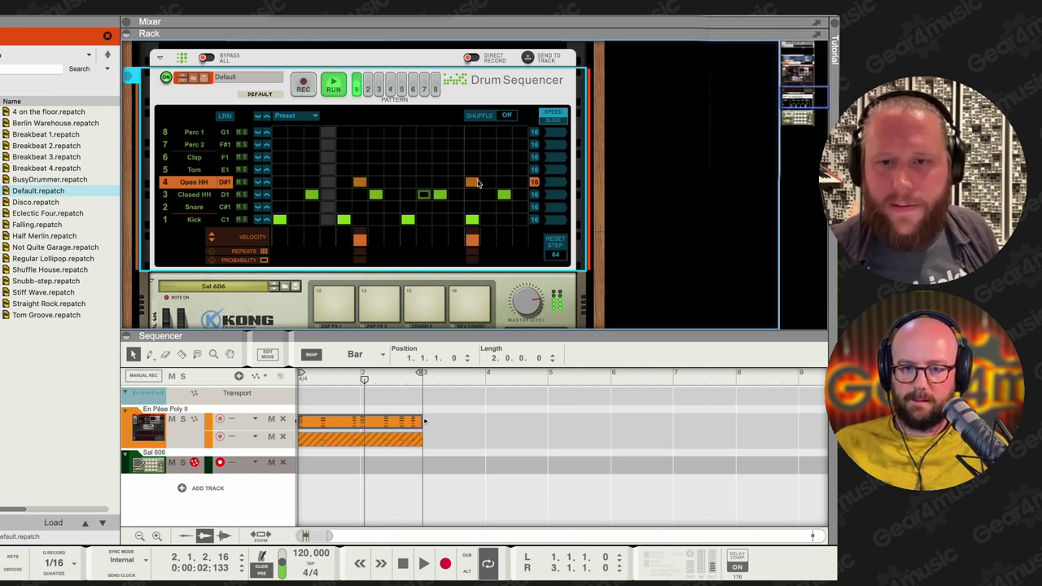
click(472, 182)
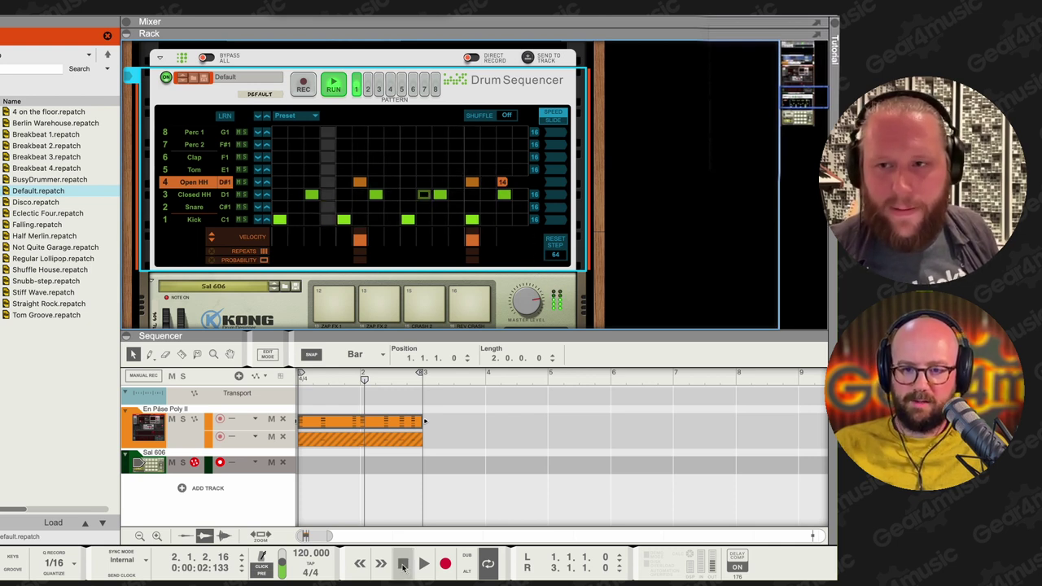
double_click(403, 568)
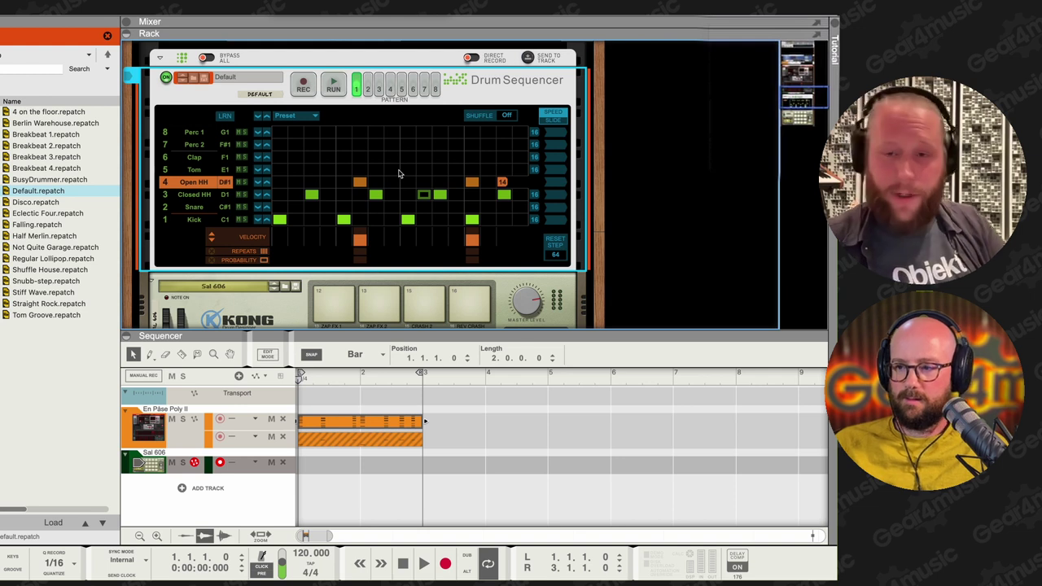
- Play the drum pattern together with the recorded chords and set the song tempo to 126 BPM
scroll(333, 273, down, 1)
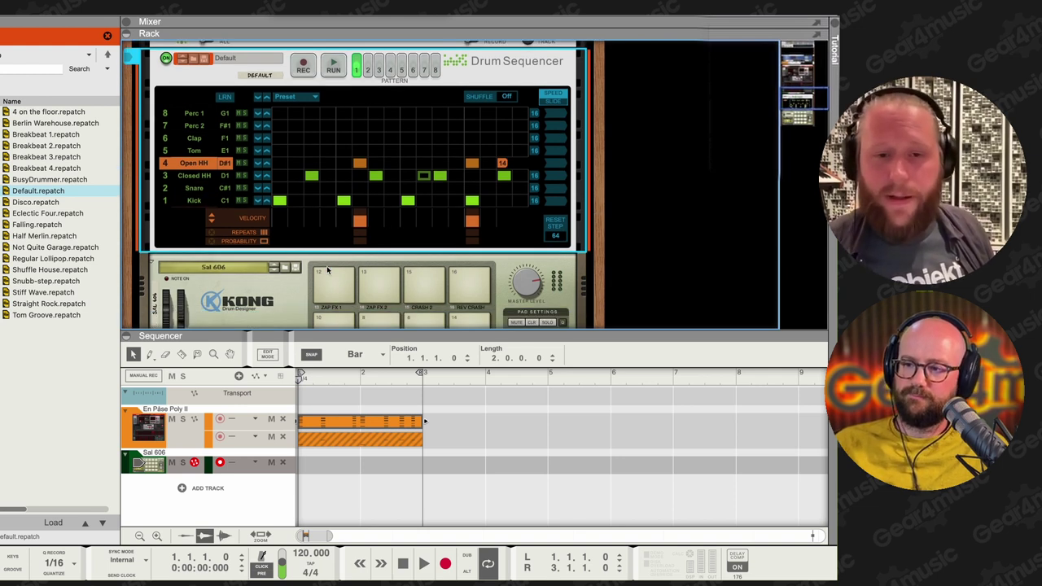
click(422, 572)
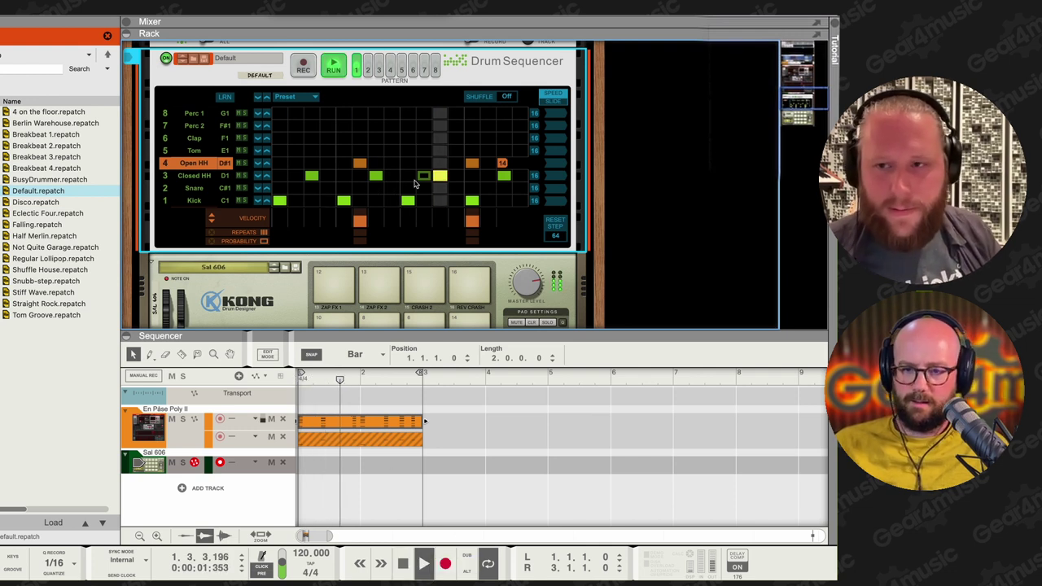
scroll(393, 173, down, 1)
scroll(393, 174, down, 5)
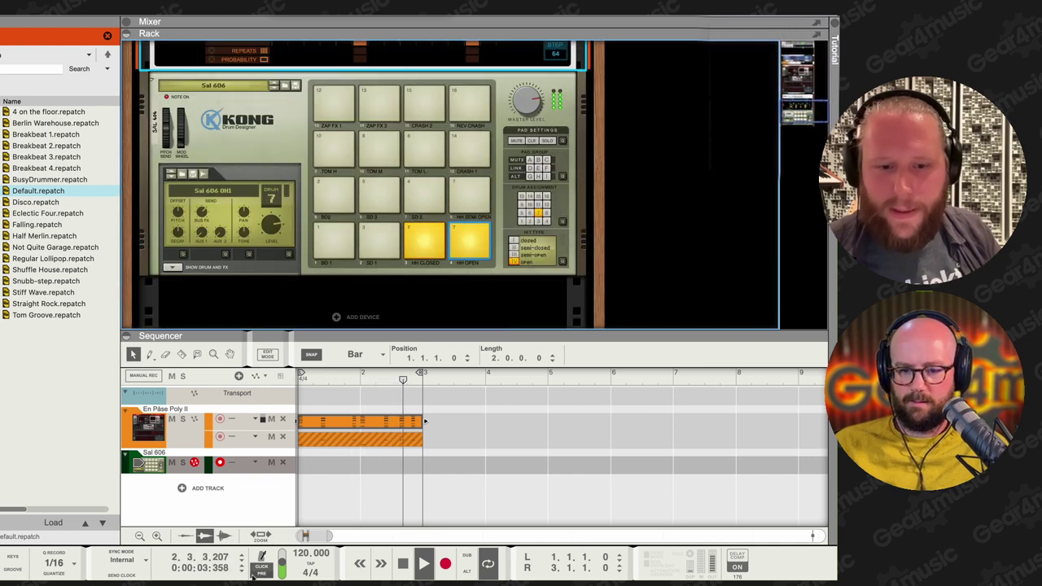
drag(303, 556, 303, 546)
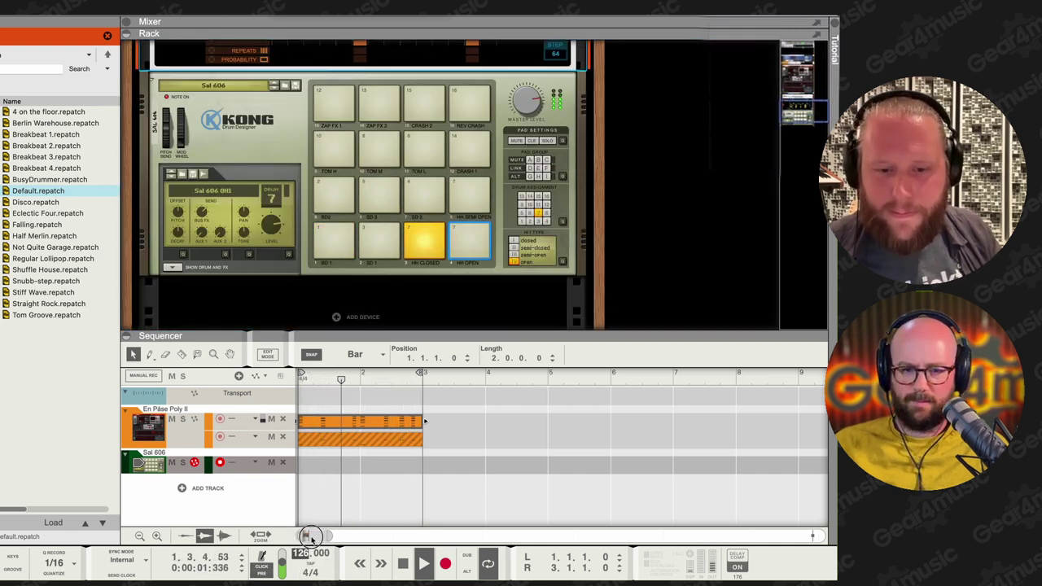
scroll(268, 301, down, 2)
click(249, 291)
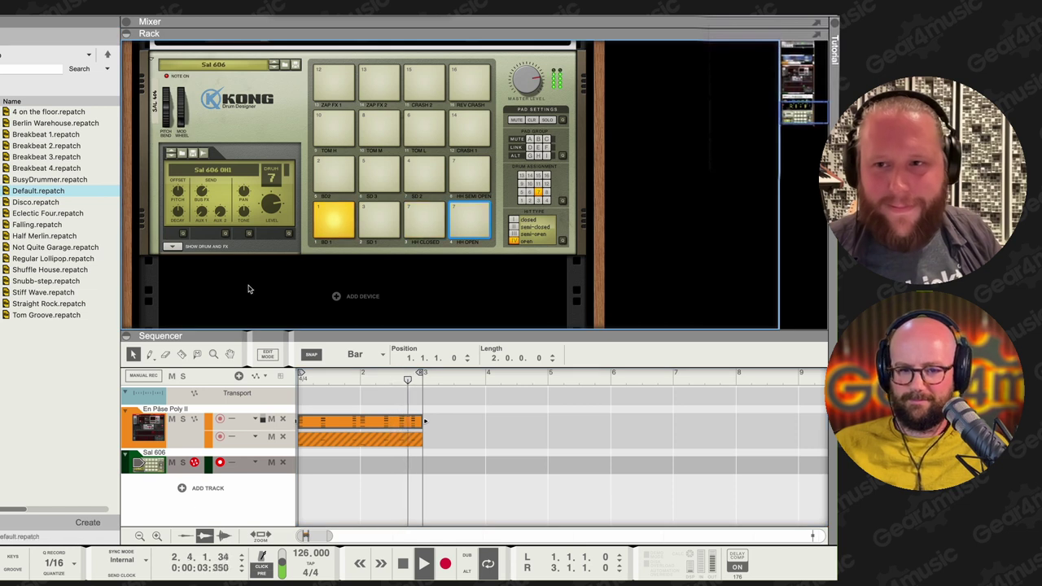
key(space)
- Add a Bassline Generator player in the empty rack space below the Kong
click(267, 305)
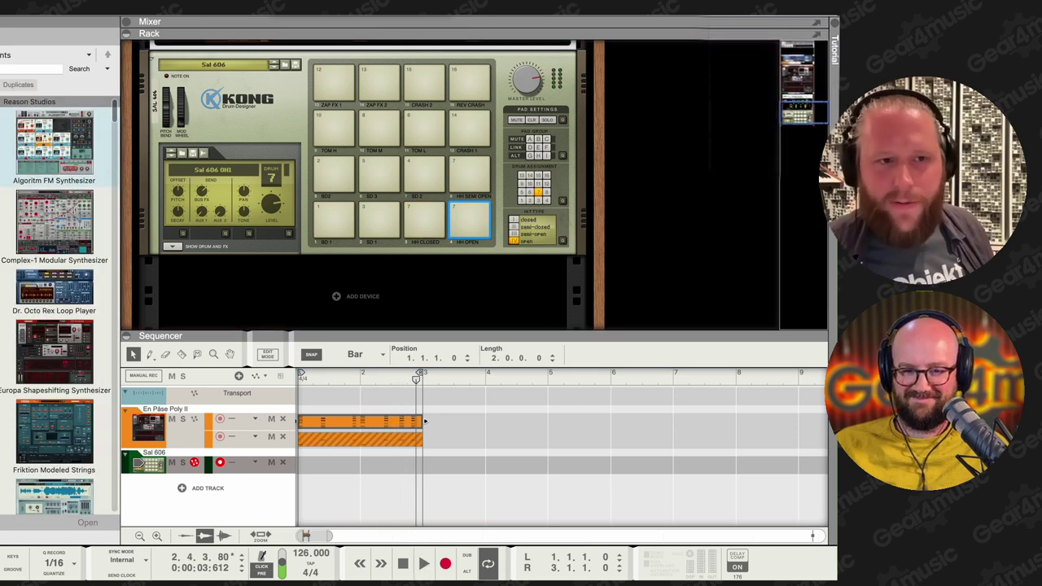
scroll(293, 269, down, 4)
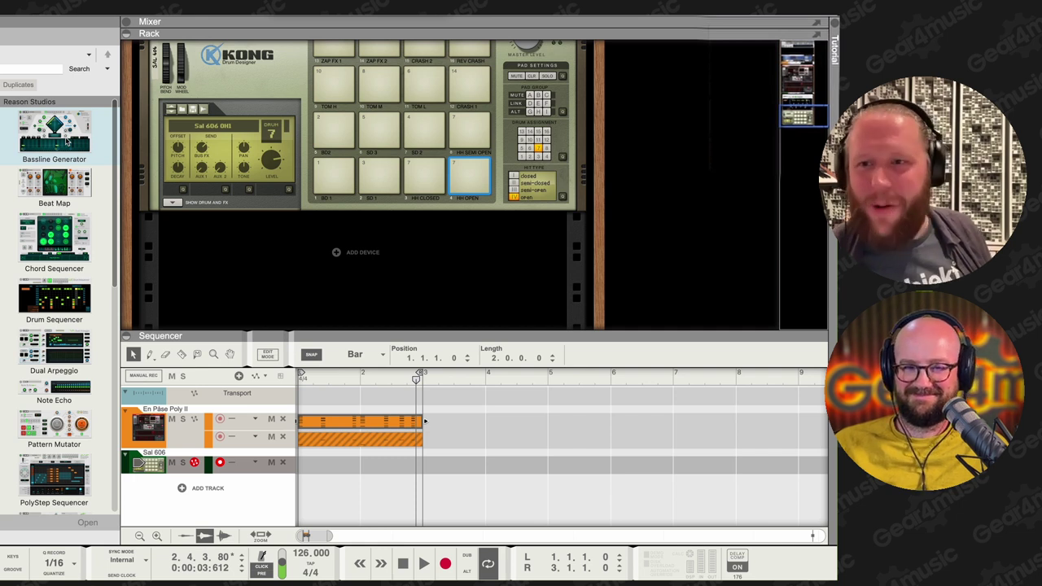
drag(68, 140, 254, 319)
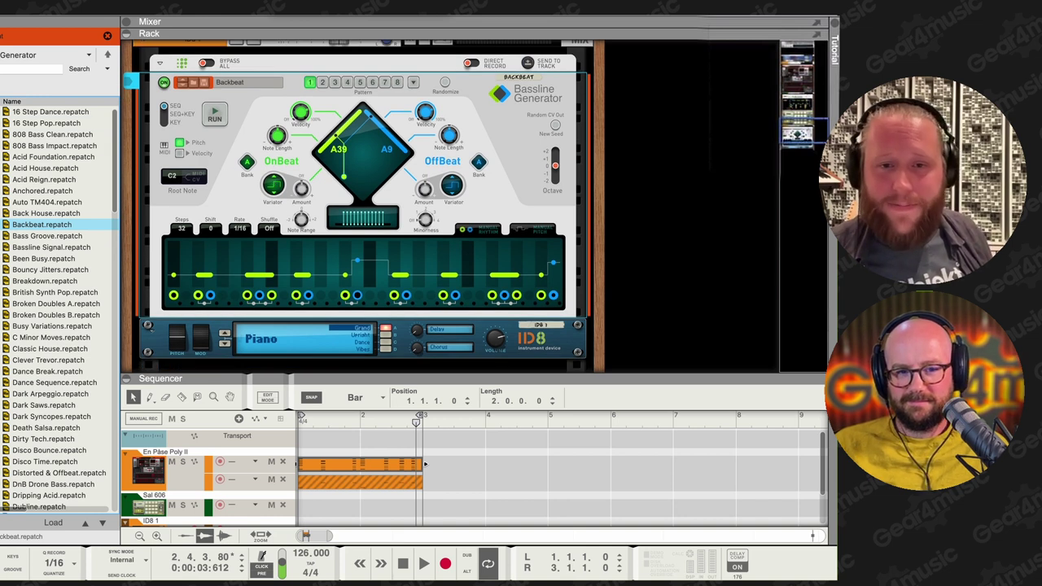
- Replace the ID8 below the Bassline Generator with a Monotone Bass Synthesizer
click(107, 36)
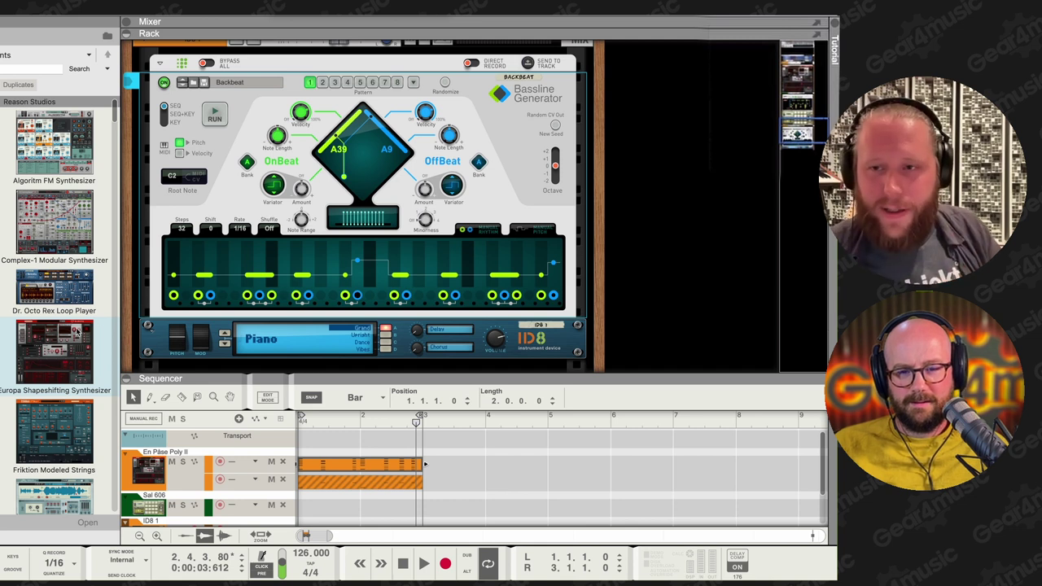
scroll(81, 329, down, 5)
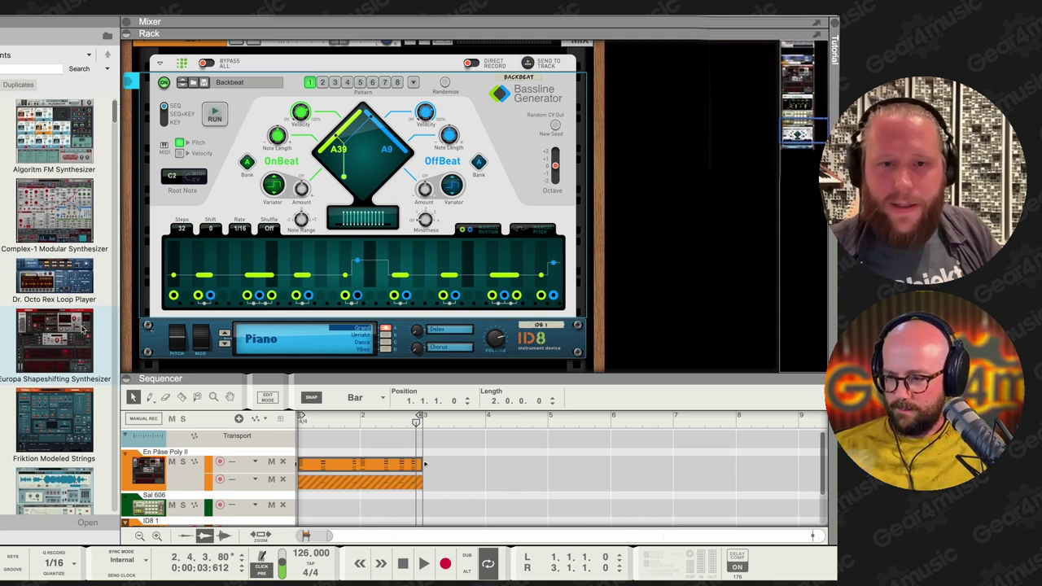
scroll(83, 327, down, 12)
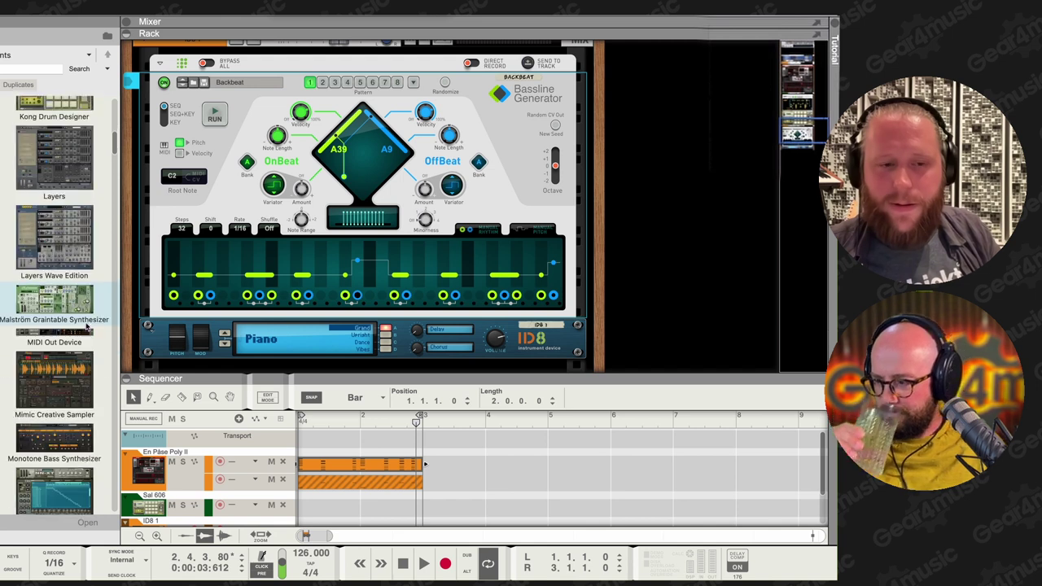
drag(75, 255, 204, 335)
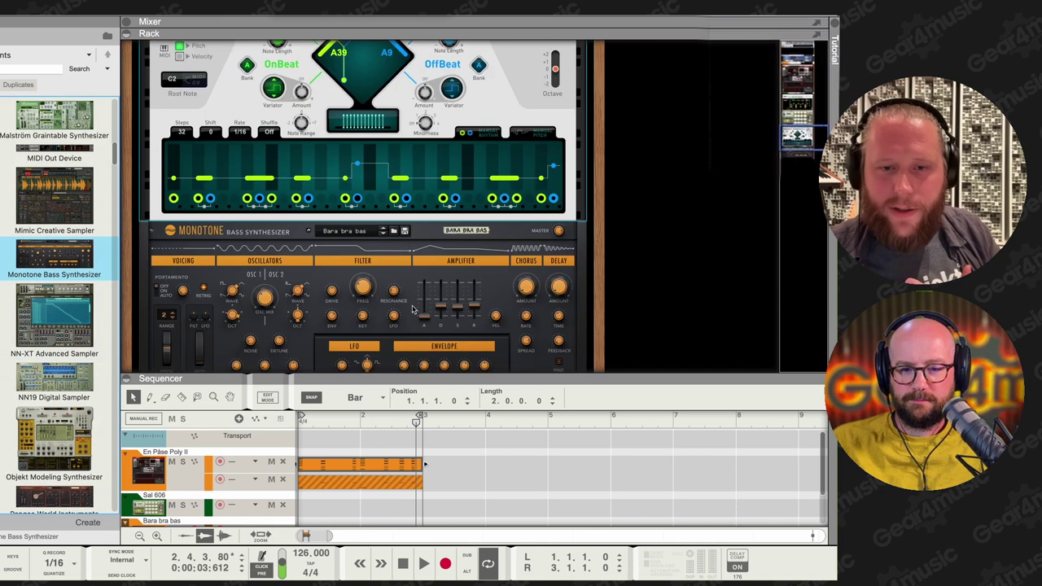
- Play the soloed bassline from the song start, trying OnBeat/OffBeat pattern combinations A22/A20 and A20/A56, and stop playback
click(316, 419)
scroll(294, 232, up, 3)
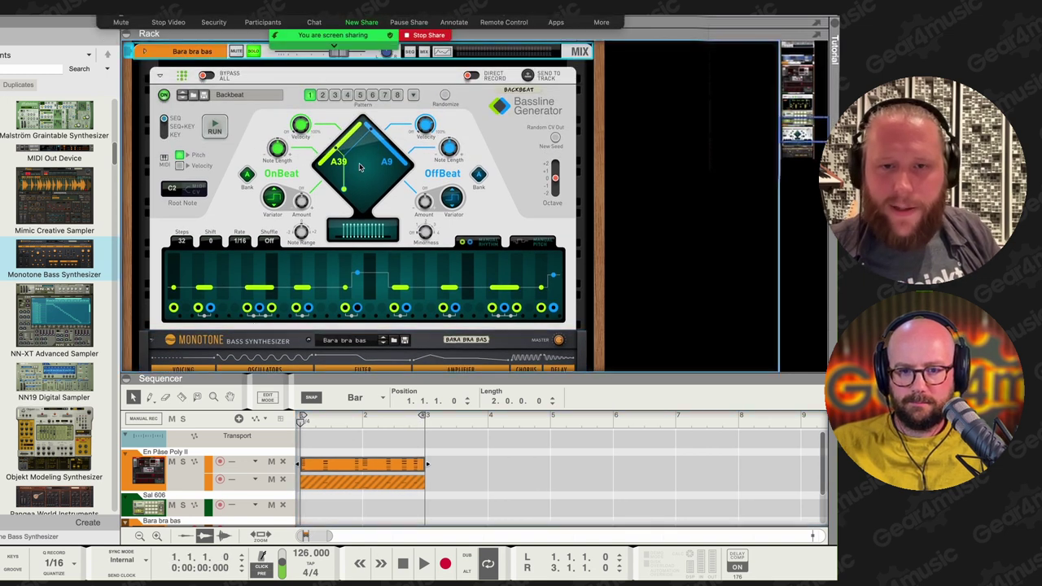
key(space)
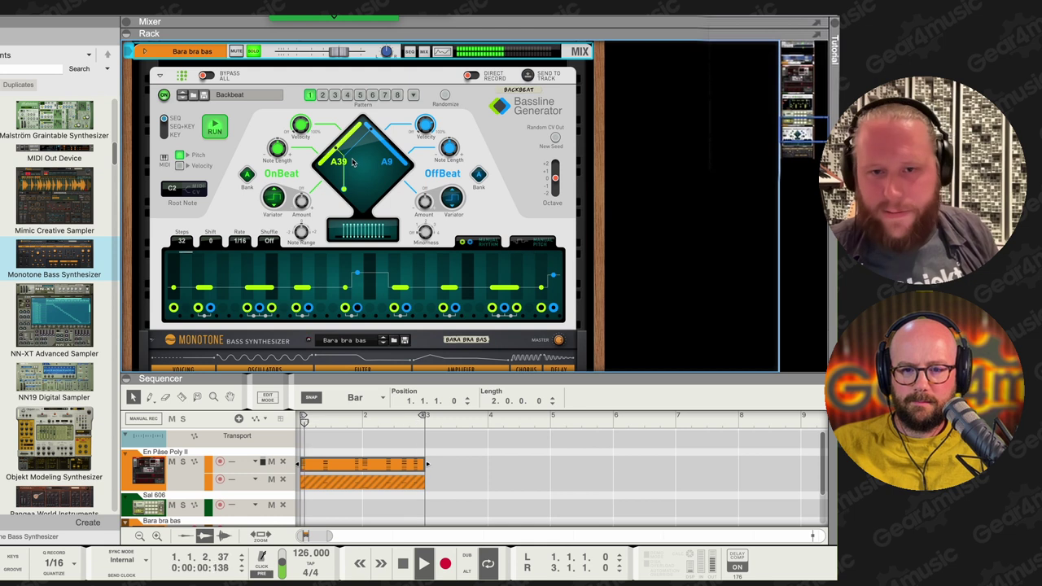
drag(346, 160, 378, 163)
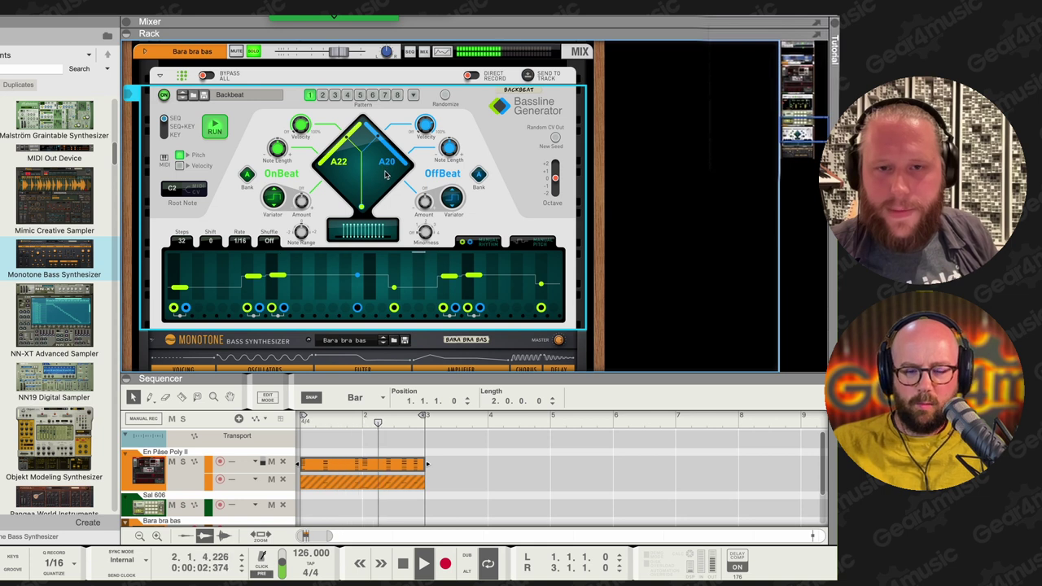
click(388, 174)
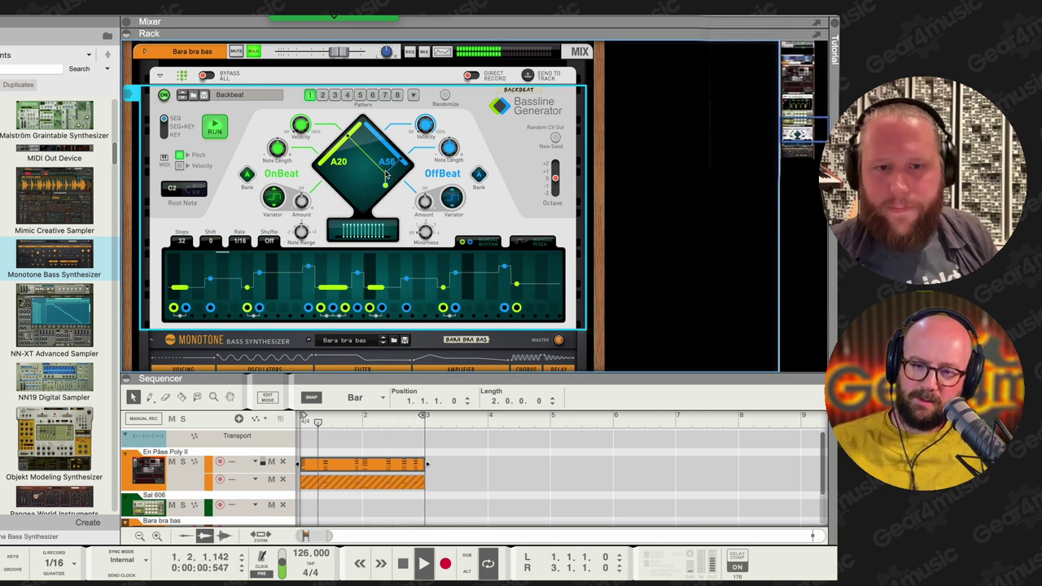
click(403, 564)
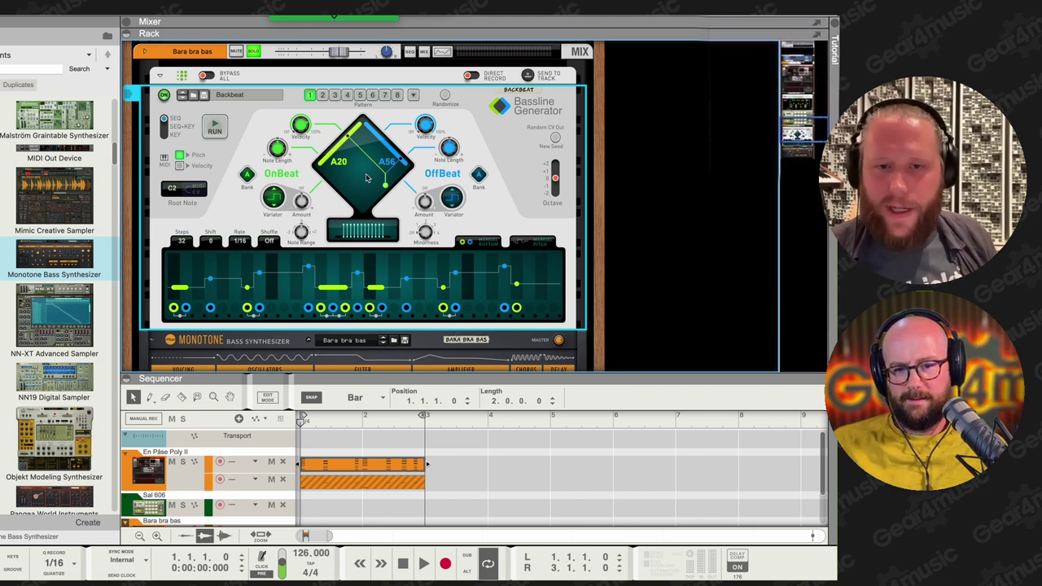
- Try the Bassline Generator pattern combinations A37/A44, A14/A63 and A33/A12 while the soloed bass plays
drag(366, 177, 367, 180)
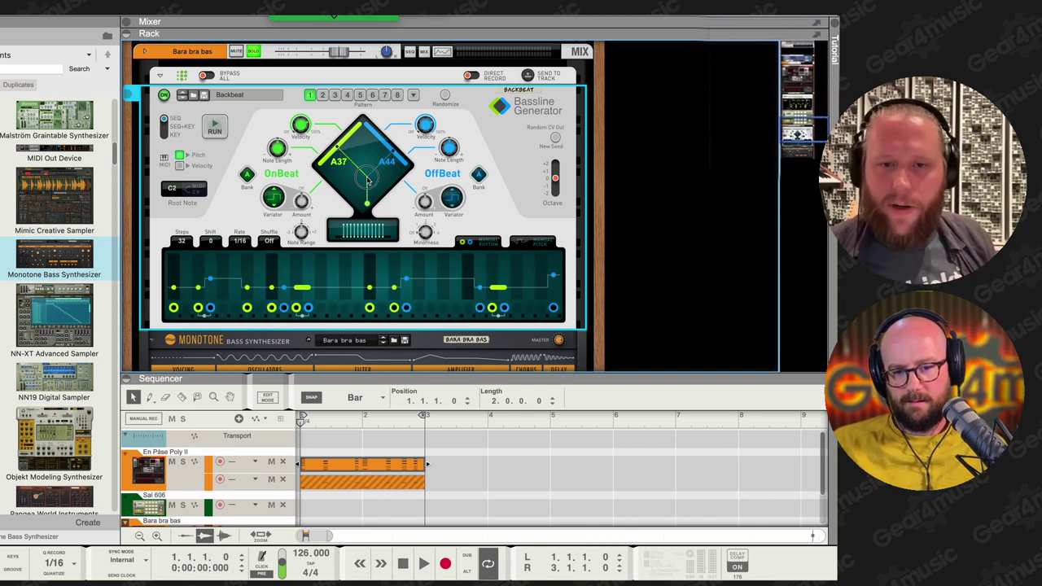
key(space)
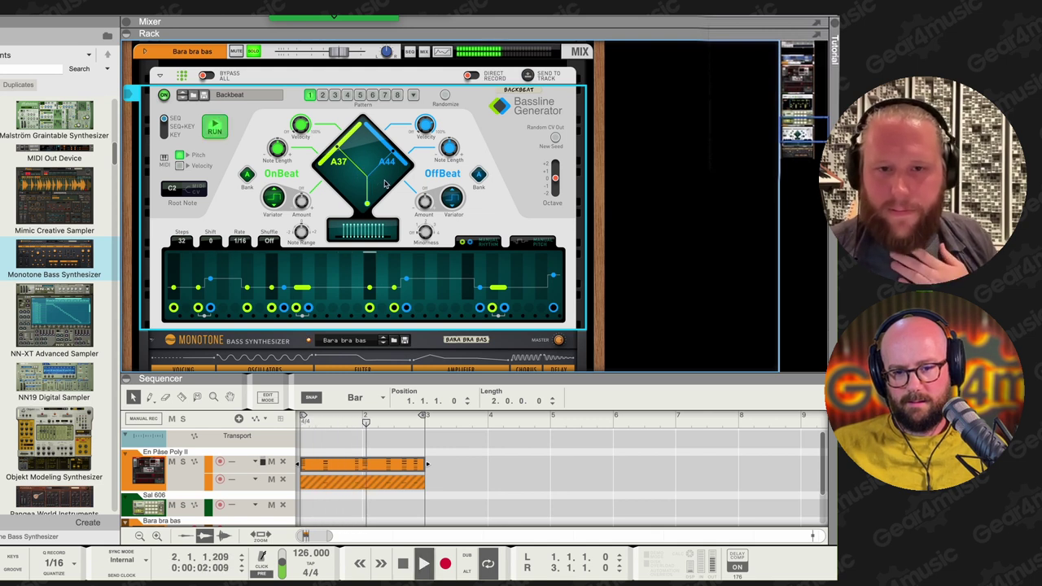
click(396, 181)
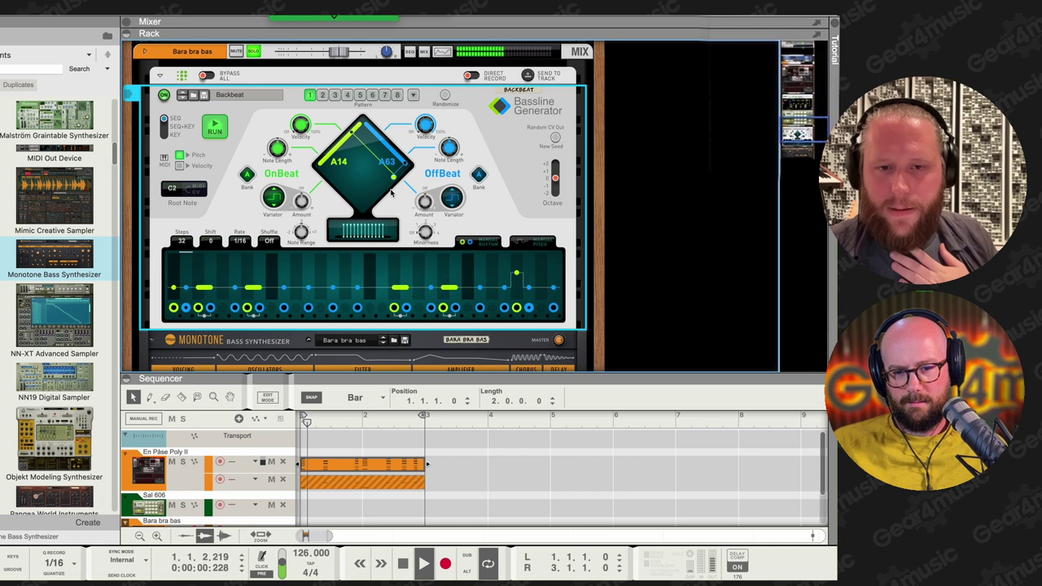
click(352, 154)
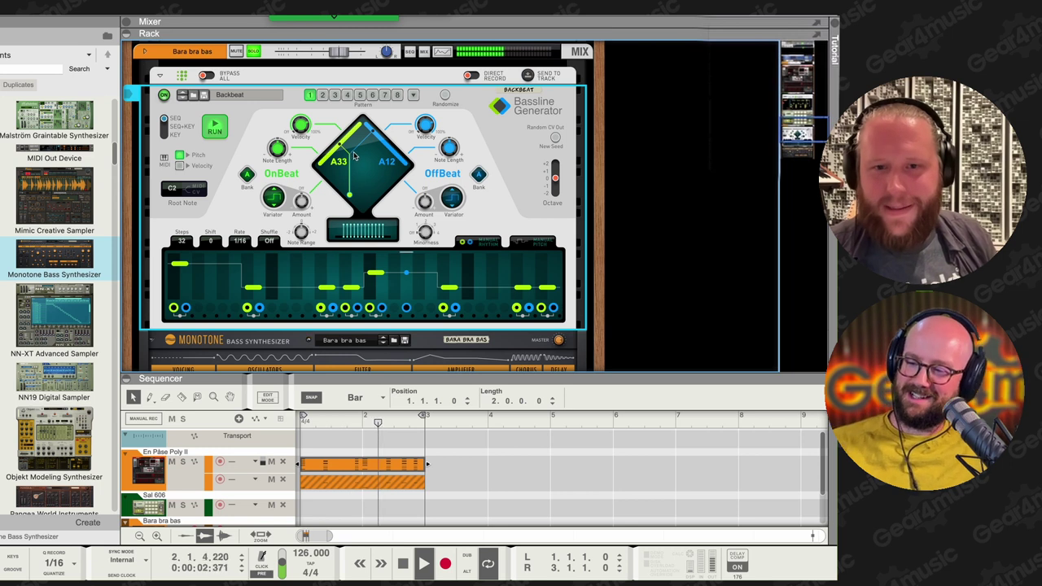
- Turn off the bass track's solo, choose pattern combination A39/A28 while the full groove plays, and stop playback
click(254, 52)
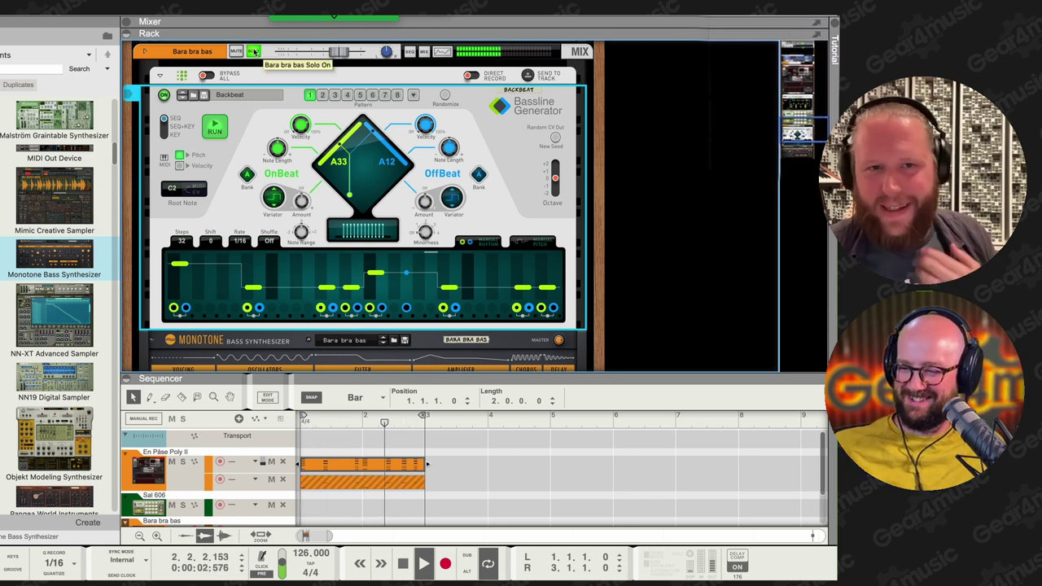
click(254, 51)
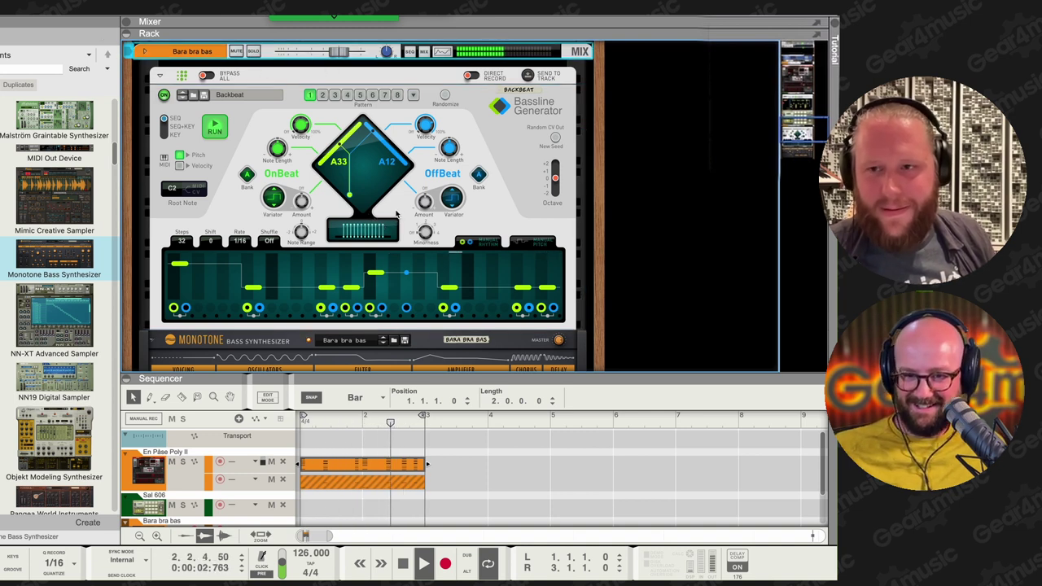
click(363, 176)
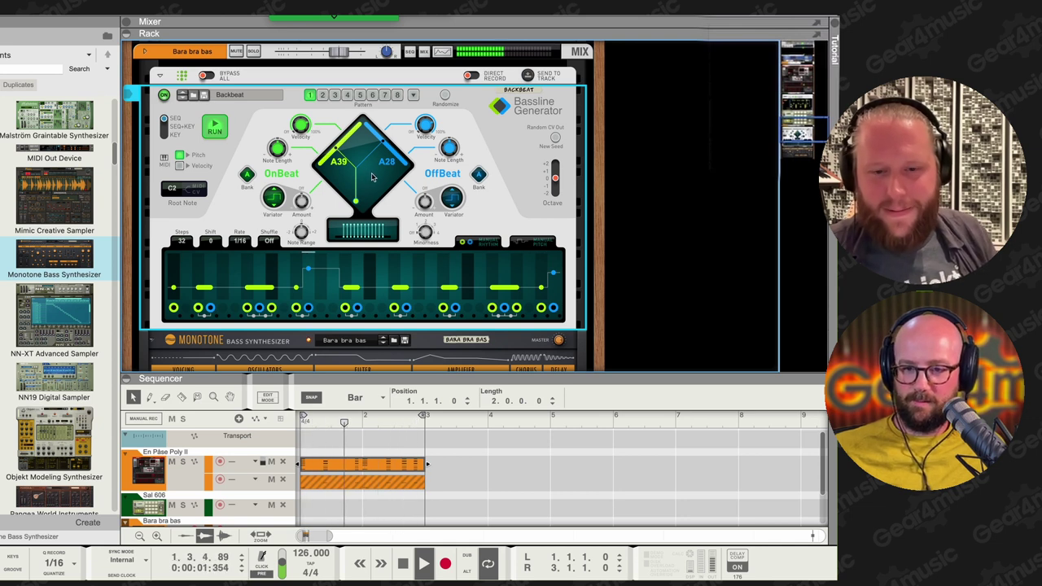
key(space)
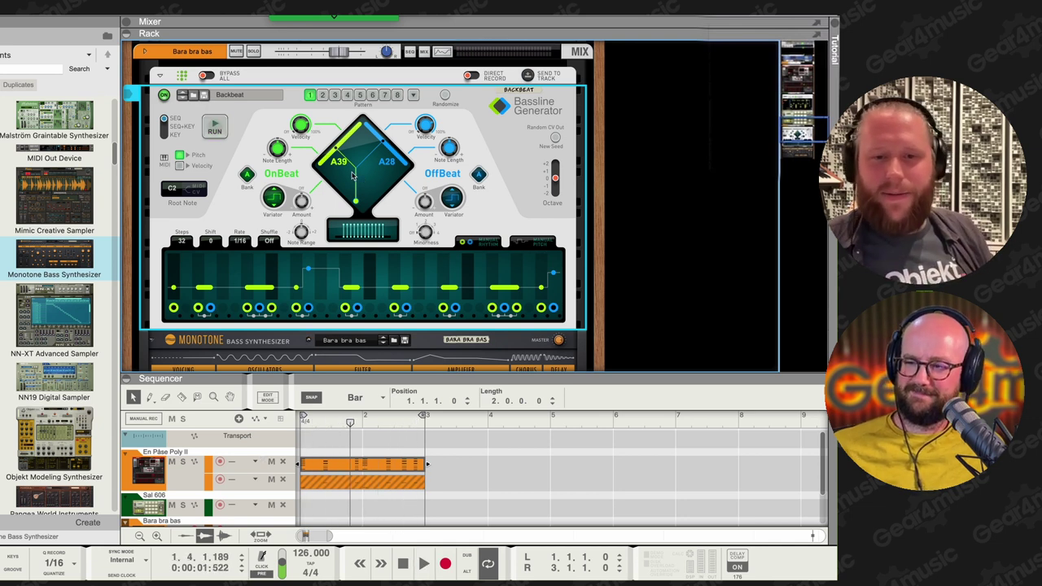
- Adjust note pitches in the Bassline Generator's pattern, raising the last note to C4 (+24), and audition the result
click(308, 272)
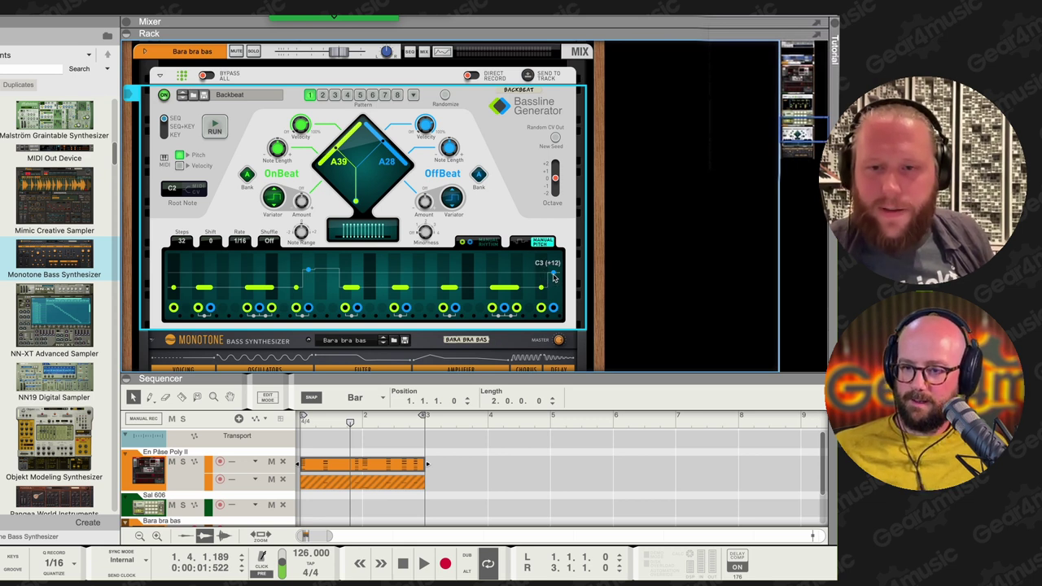
drag(553, 278, 562, 260)
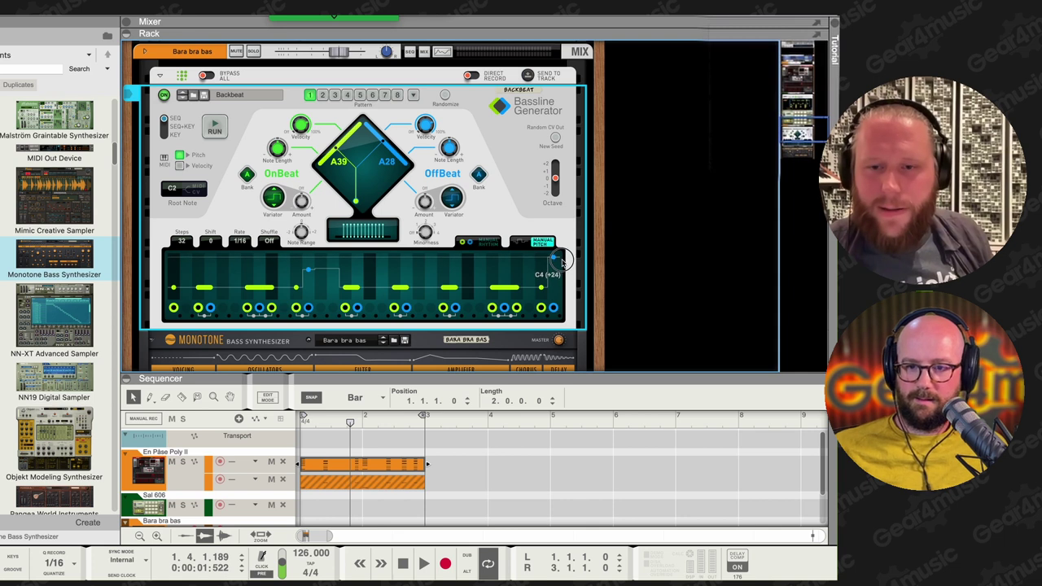
key(space)
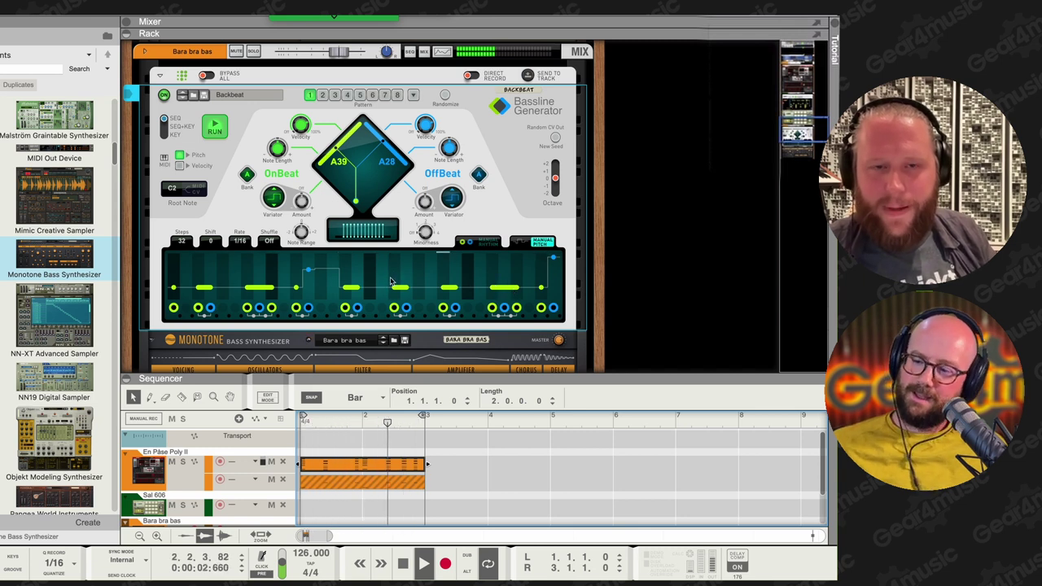
key(space)
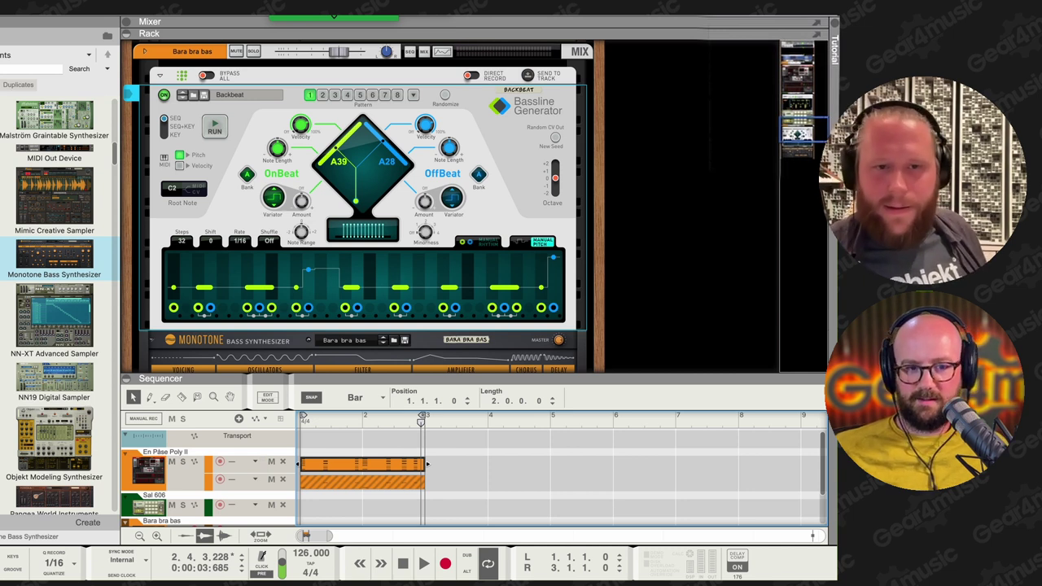
- Add a Scales & Chords player between the Bassline Generator and the Monotone Bass Synthesizer
scroll(57, 326, down, 5)
scroll(358, 244, down, 2)
scroll(109, 259, down, 3)
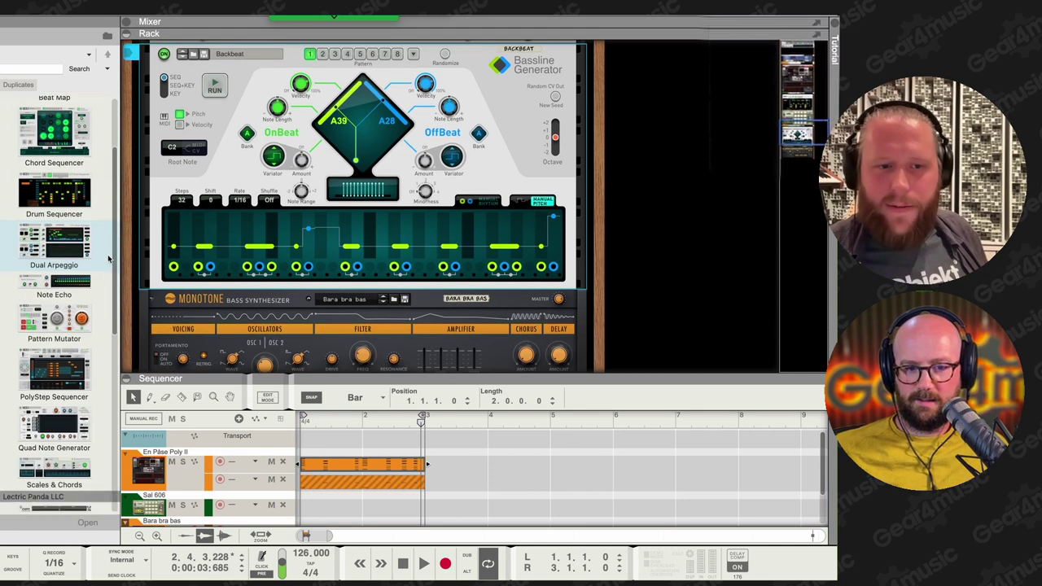
scroll(108, 259, down, 3)
mouse_move(65, 329)
mouse_down()
mouse_move(220, 280)
mouse_move(237, 295)
mouse_up()
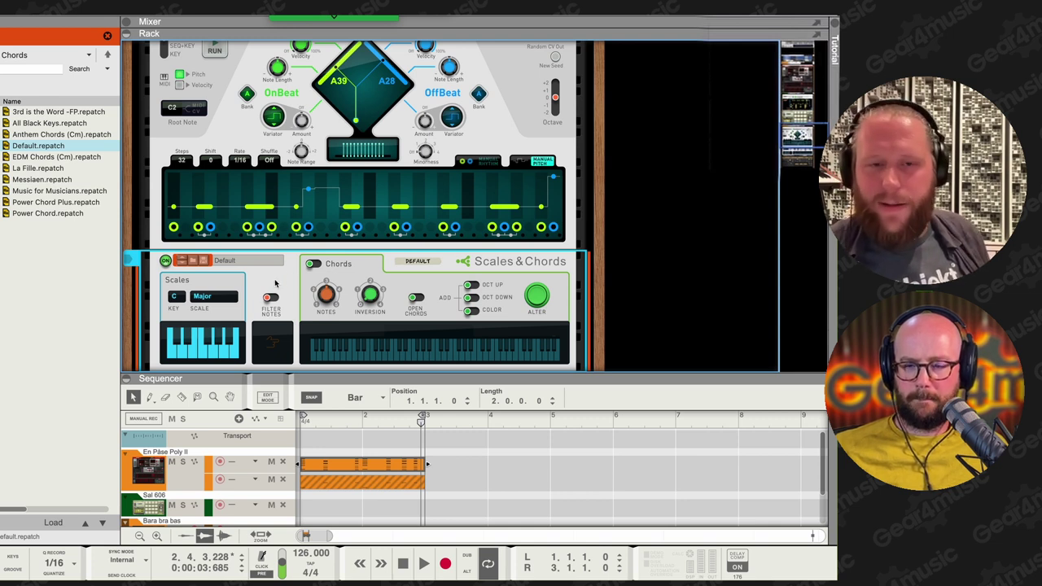
- Raise several step pitches in the Bassline Generator's pattern and audition it from the start through Scales & Chords in C Major
click(218, 188)
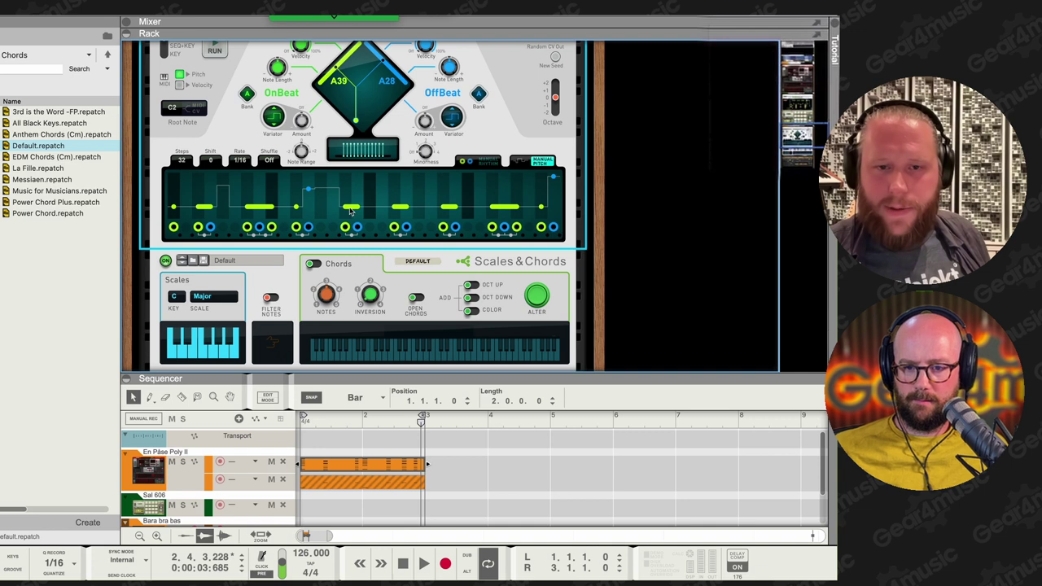
mouse_move(351, 211)
mouse_down()
mouse_move(352, 199)
mouse_move(399, 186)
mouse_up()
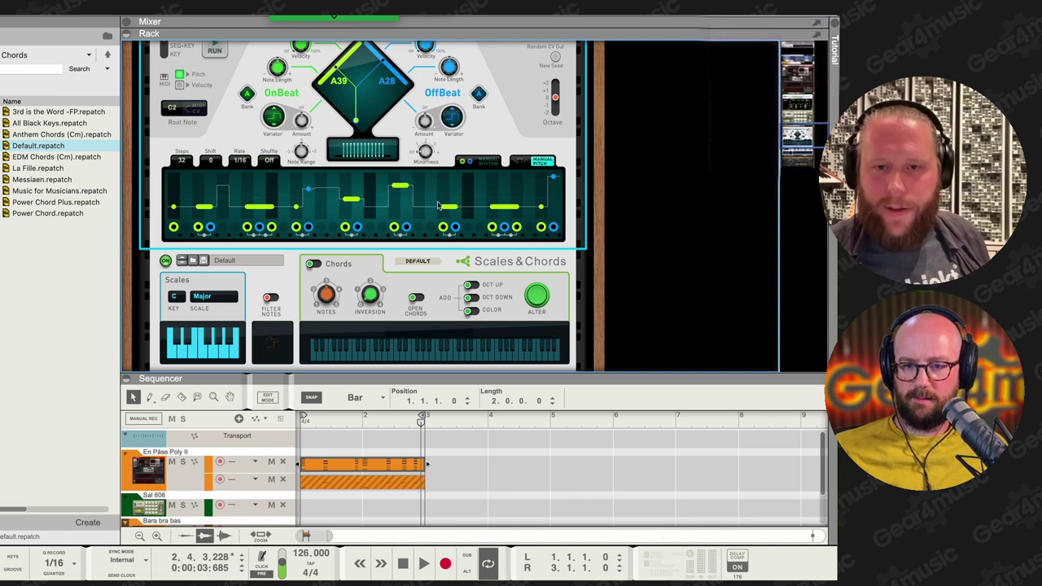
click(449, 203)
click(402, 563)
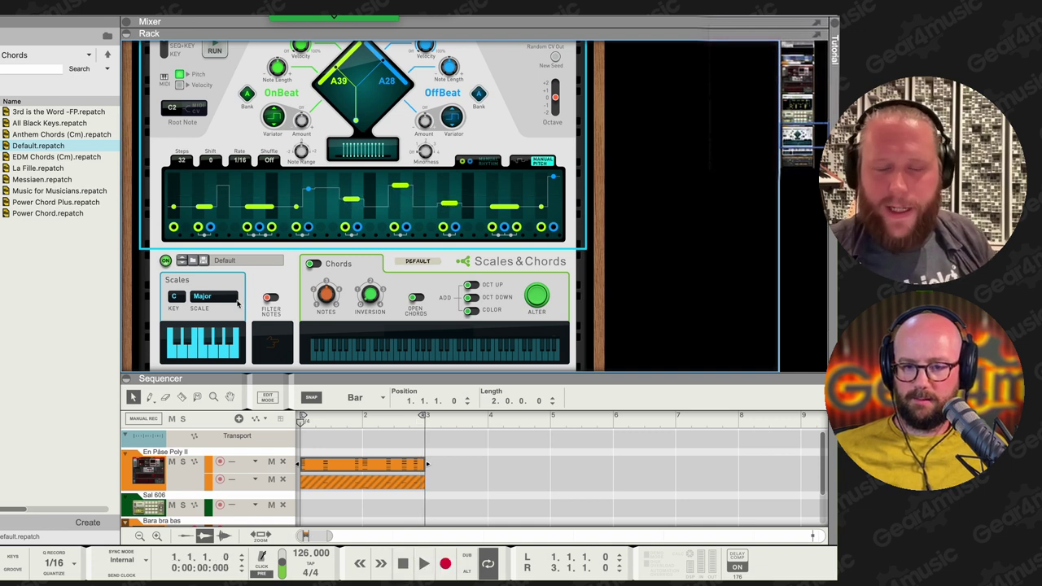
key(space)
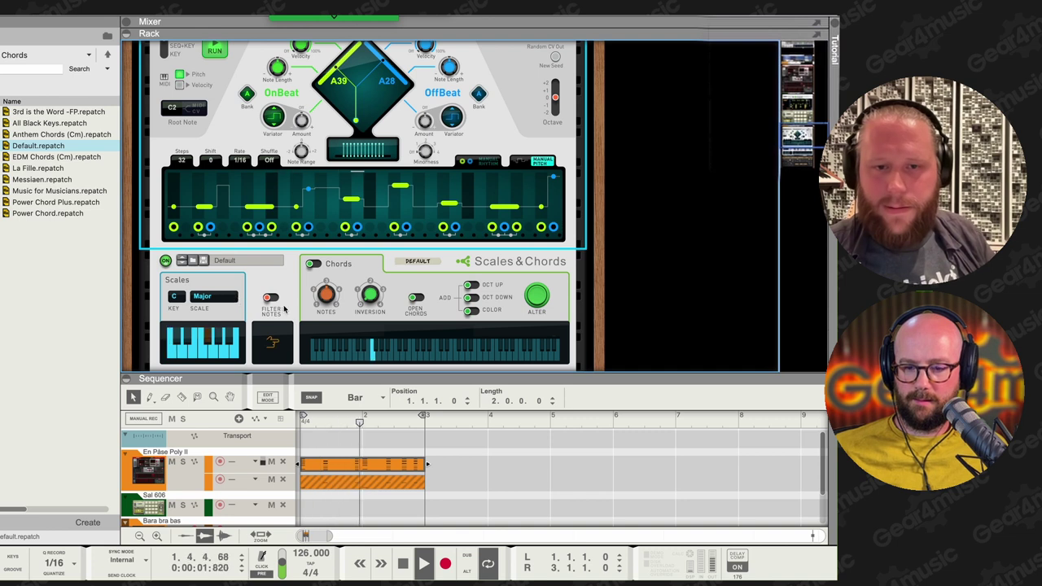
key(space)
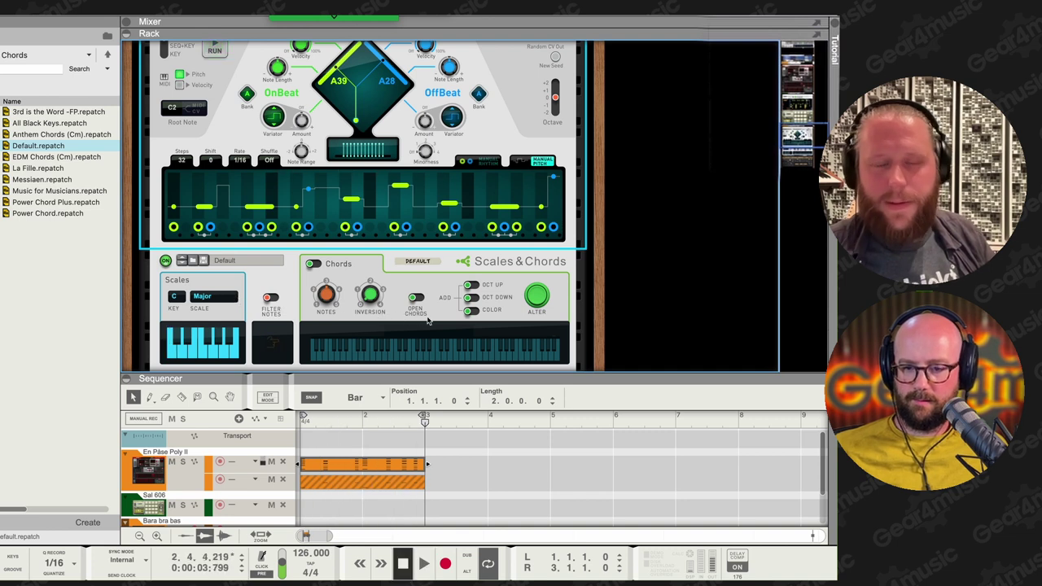
- Delete the Scales & Chords and Bassline Generator players, leaving only the Monotone Bass Synthesizer on the bass track
click(370, 288)
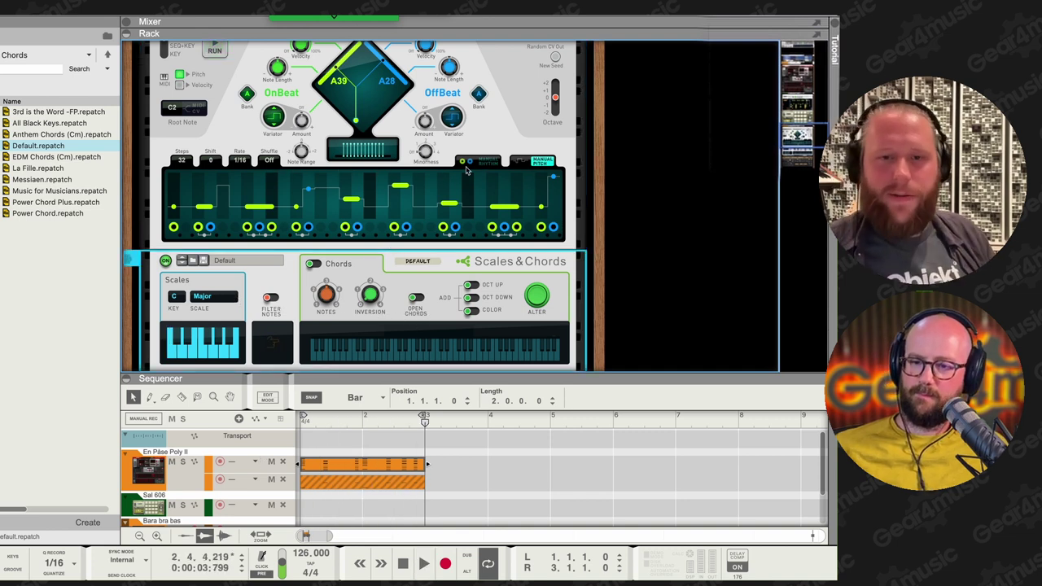
key(Delete)
click(410, 227)
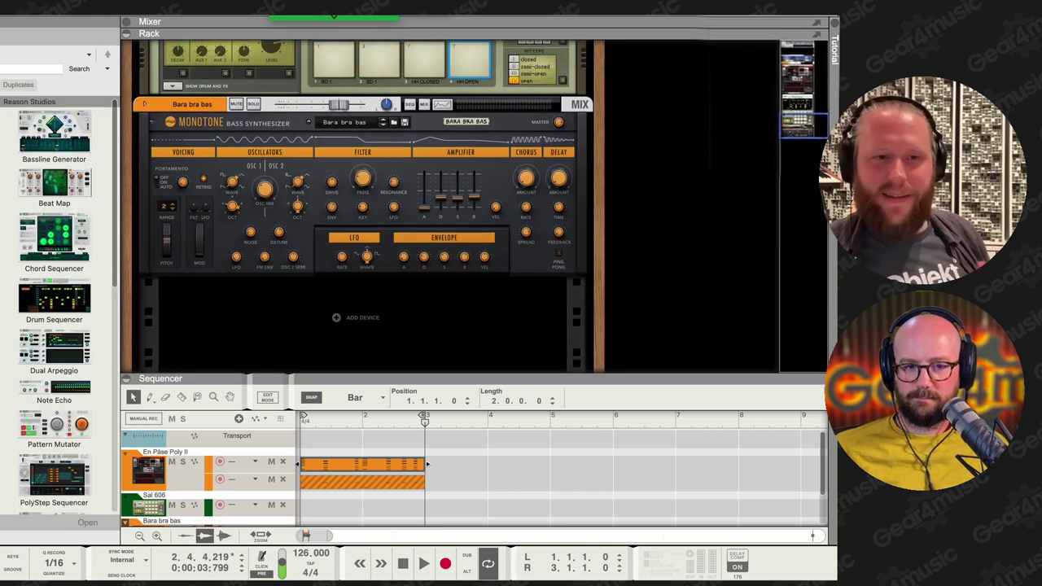
- Add a Pattern Mutator player to the Monotone Bass Synthesizer and bring both devices into view
drag(54, 431, 271, 204)
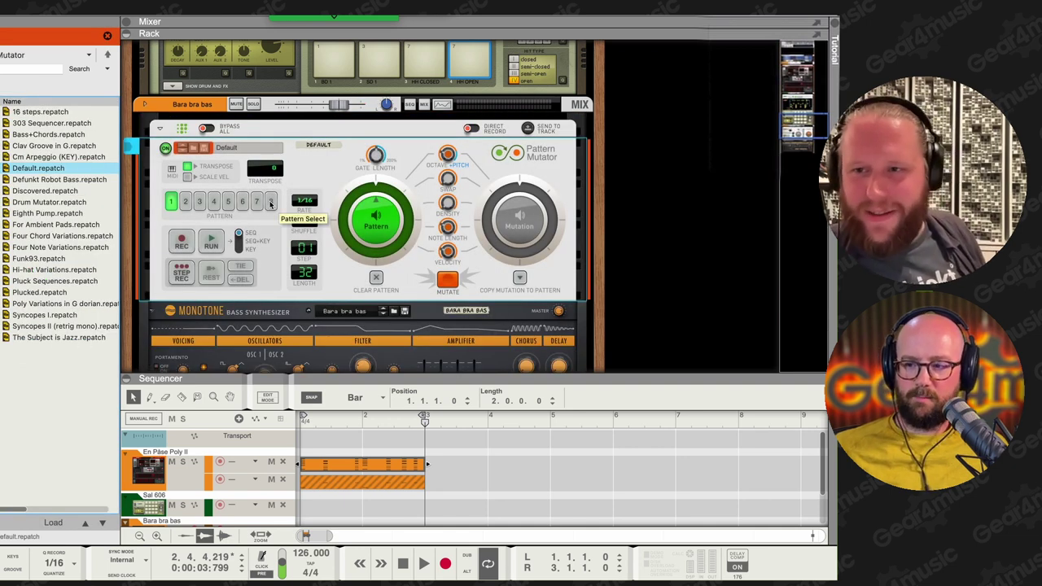
scroll(374, 214, down, 1)
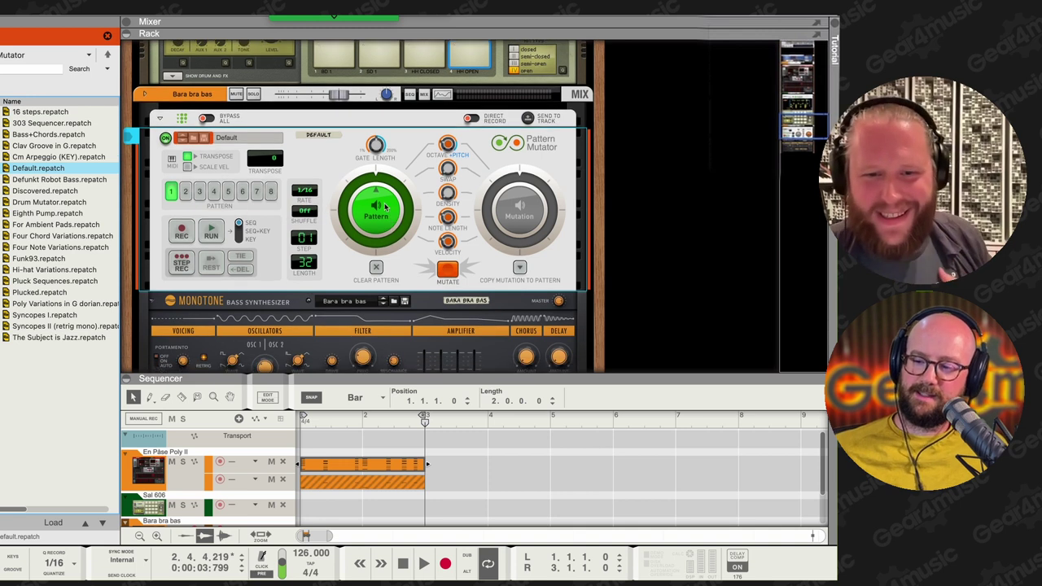
scroll(386, 213, down, 4)
click(367, 302)
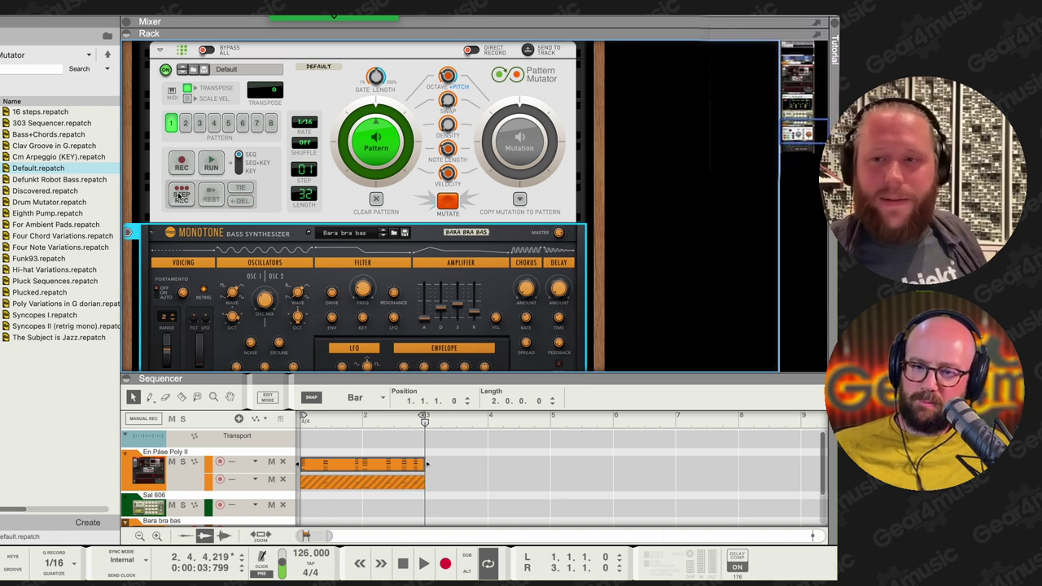
scroll(176, 195, up, 1)
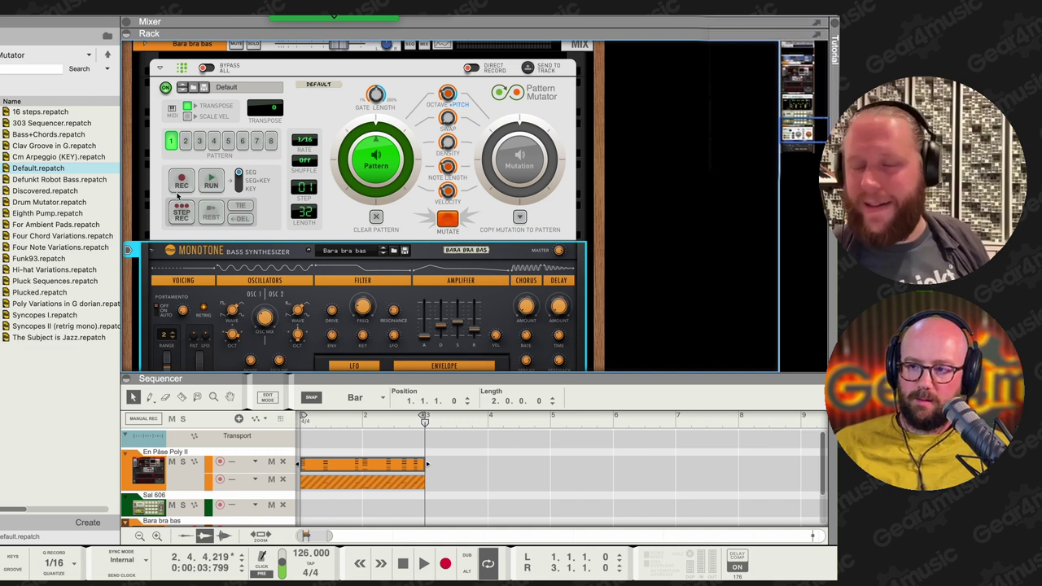
click(651, 257)
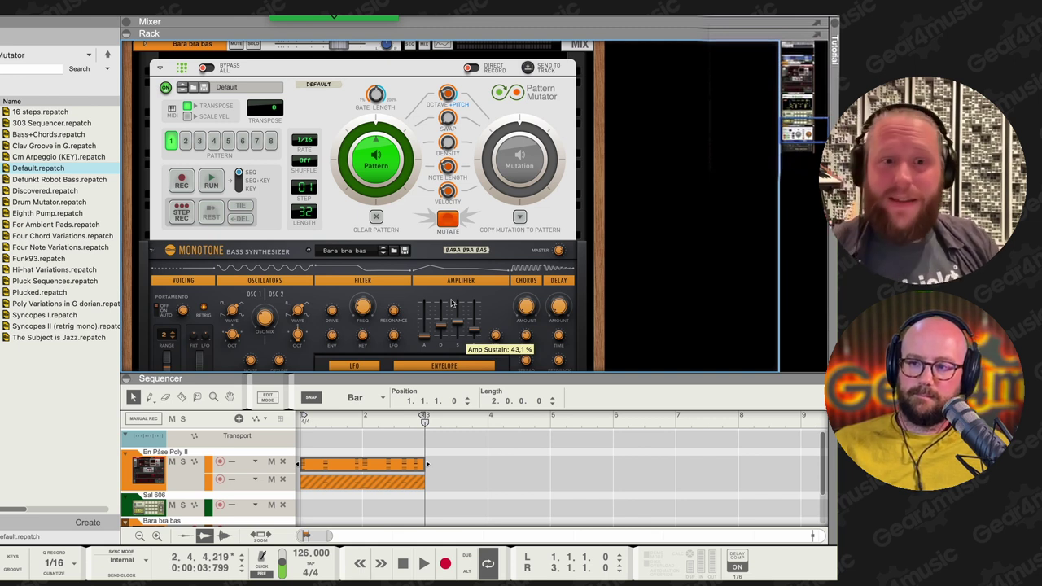
- Step-record a 14-step bass pattern with rests in the Monotone Bass Synthesizer's Pattern Mutator
click(180, 213)
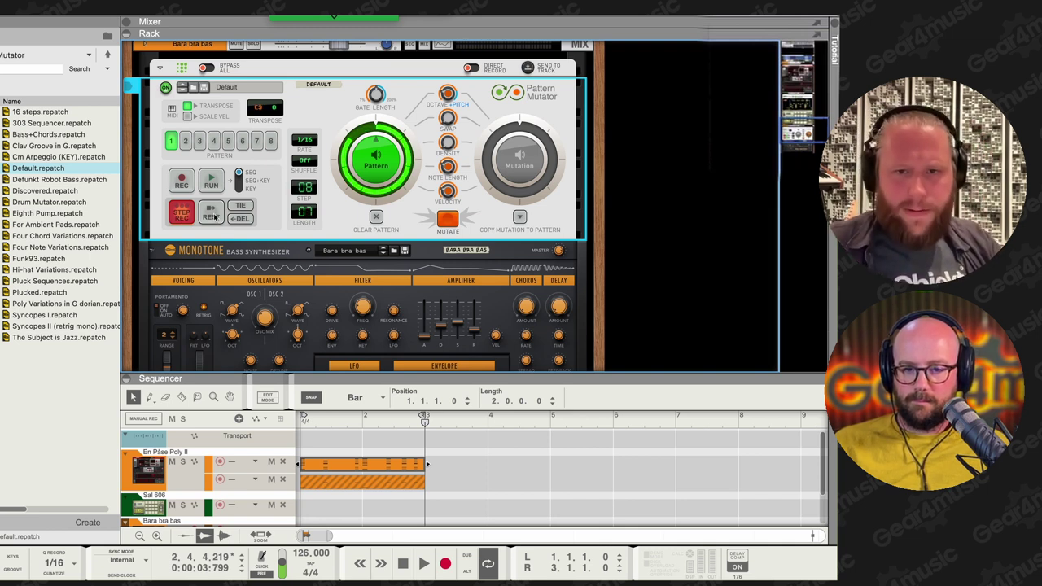
click(213, 216)
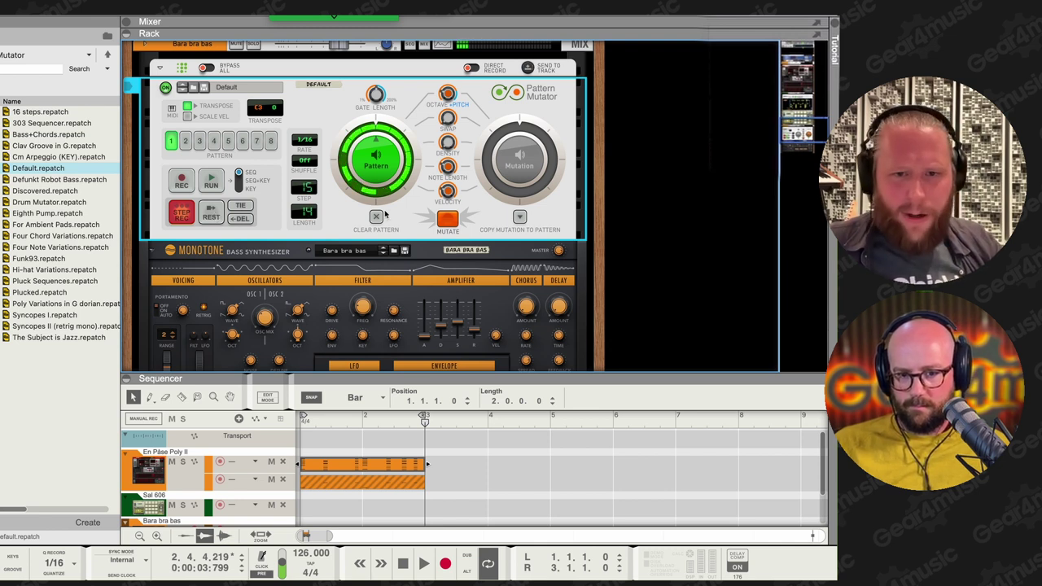
click(184, 213)
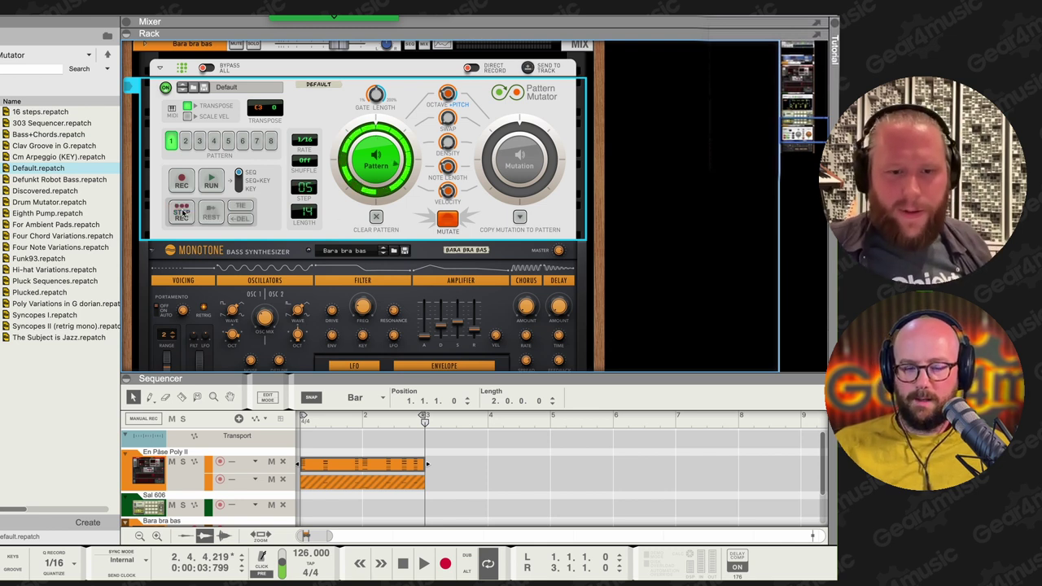
- Mute the En Påse Poly II track, extend the loop end to bar 5 while auditioning, and return to the song start
click(173, 462)
key(space)
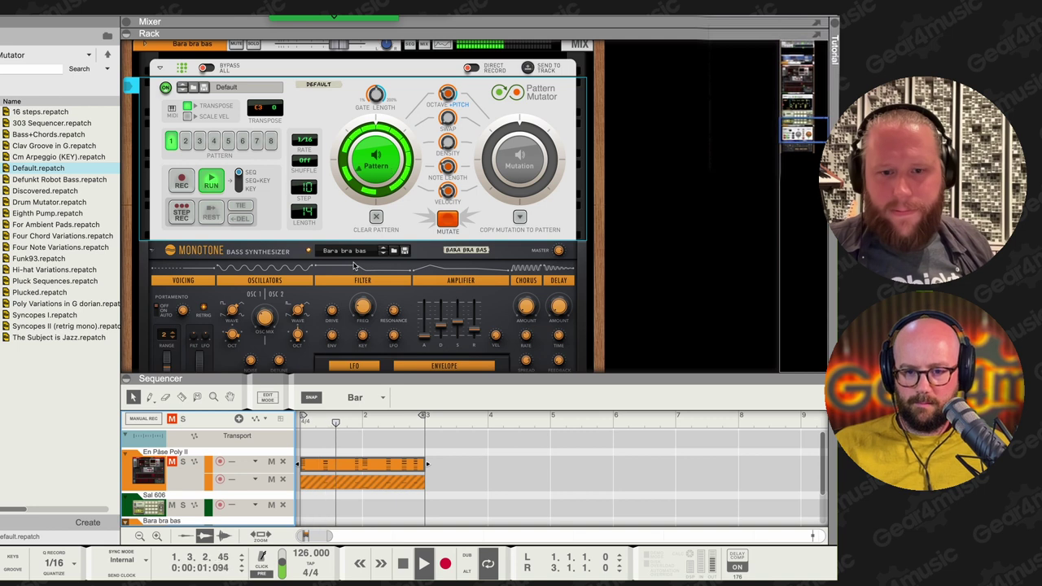
click(521, 444)
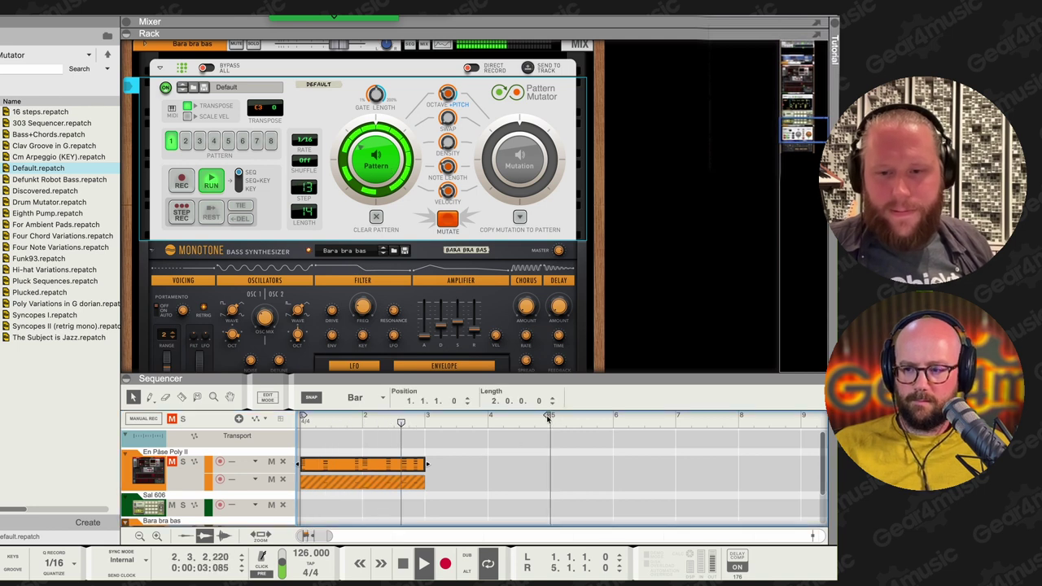
key(space)
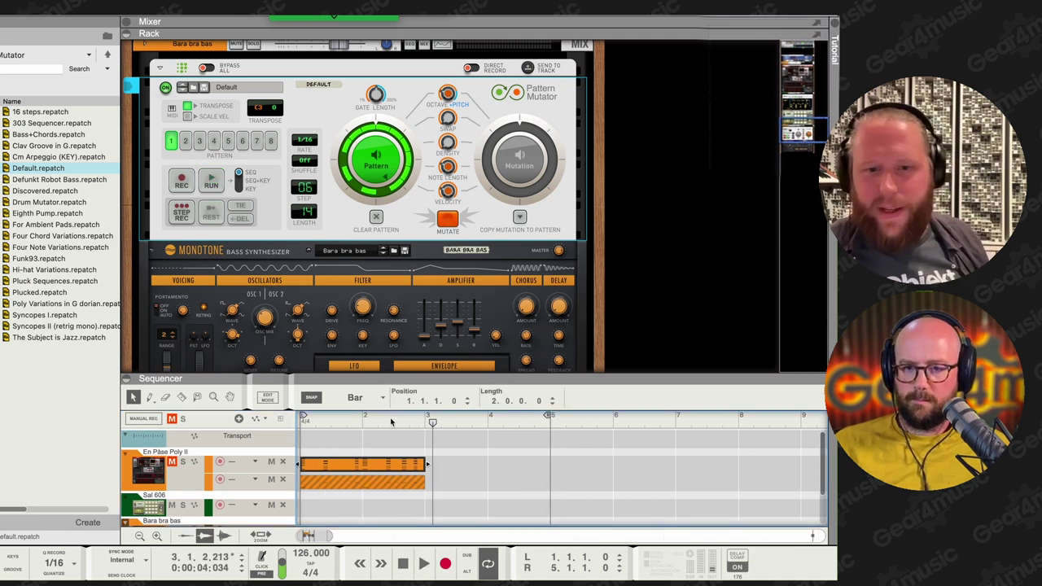
click(310, 421)
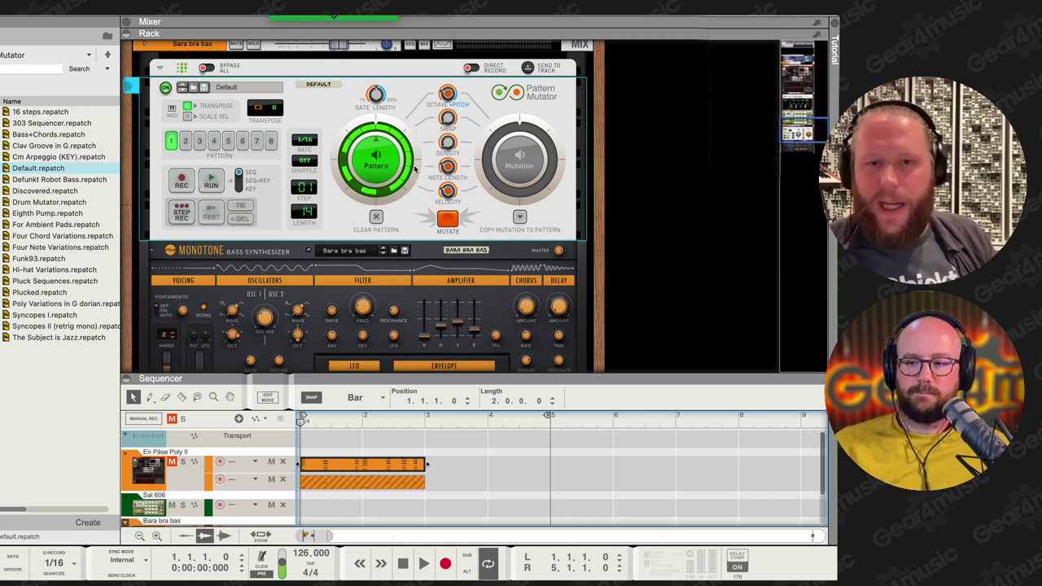
- Raise the Pattern Mutator's Swap mutate amount to about 29% and increase its Density mutate amount
click(446, 94)
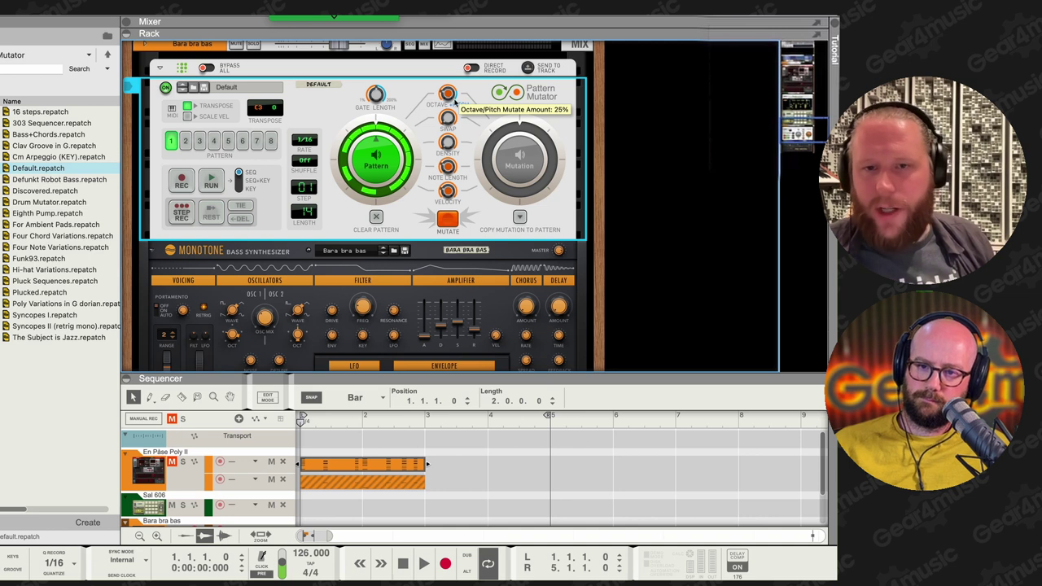
drag(449, 122, 452, 79)
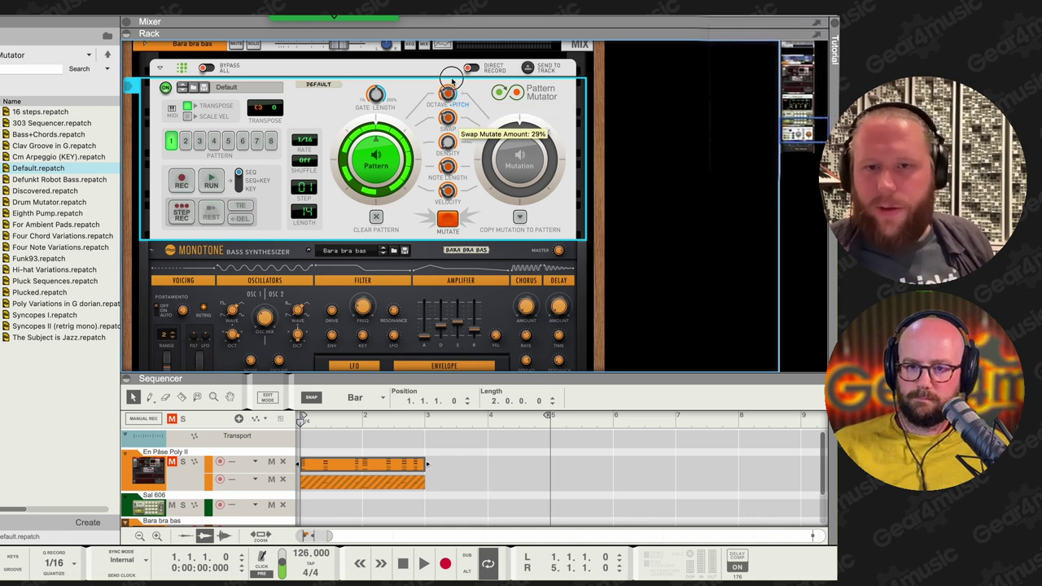
drag(448, 146, 449, 80)
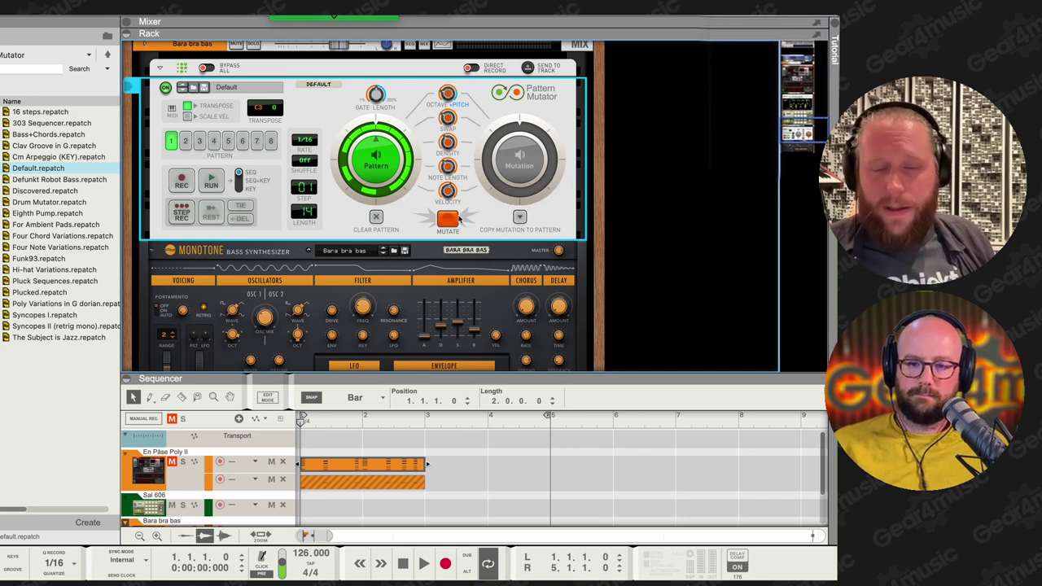
- Mutate the bass pattern during playback and stop after hearing the variation
key(space)
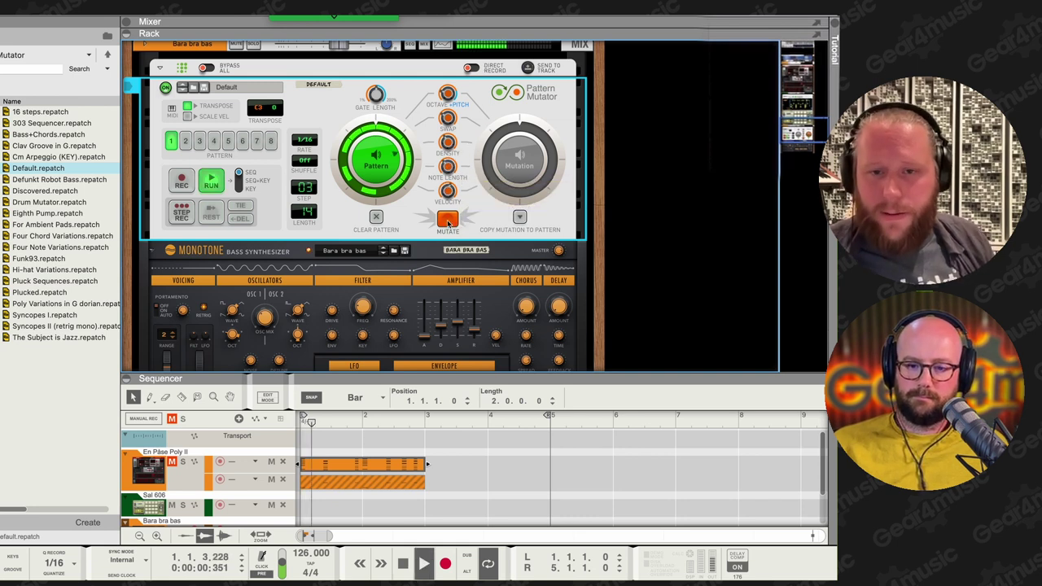
click(450, 219)
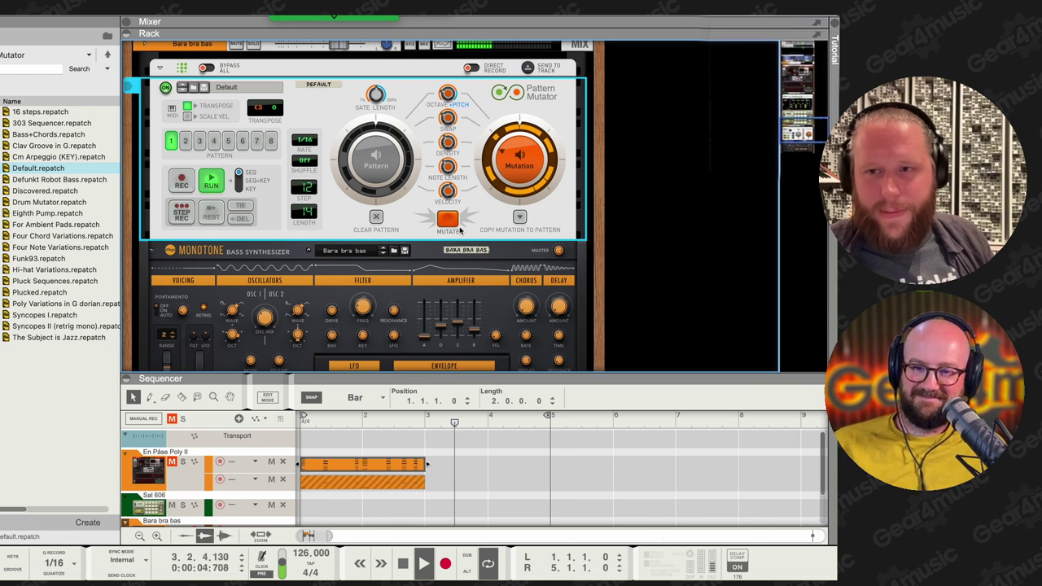
key(space)
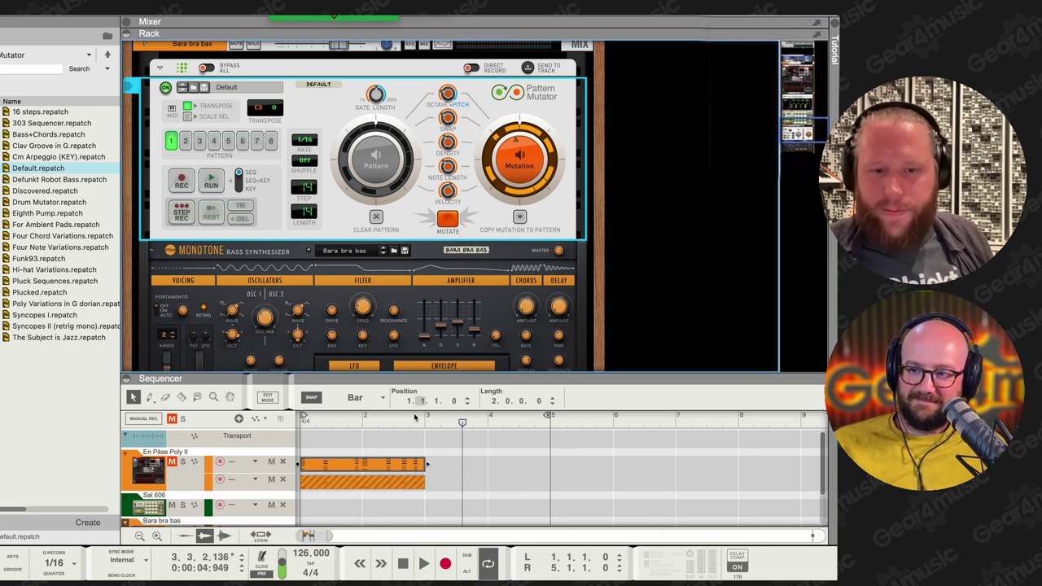
- Delete the clips on the En Påse Poly II track and unmute the track
drag(439, 498, 396, 445)
key(Delete)
click(171, 461)
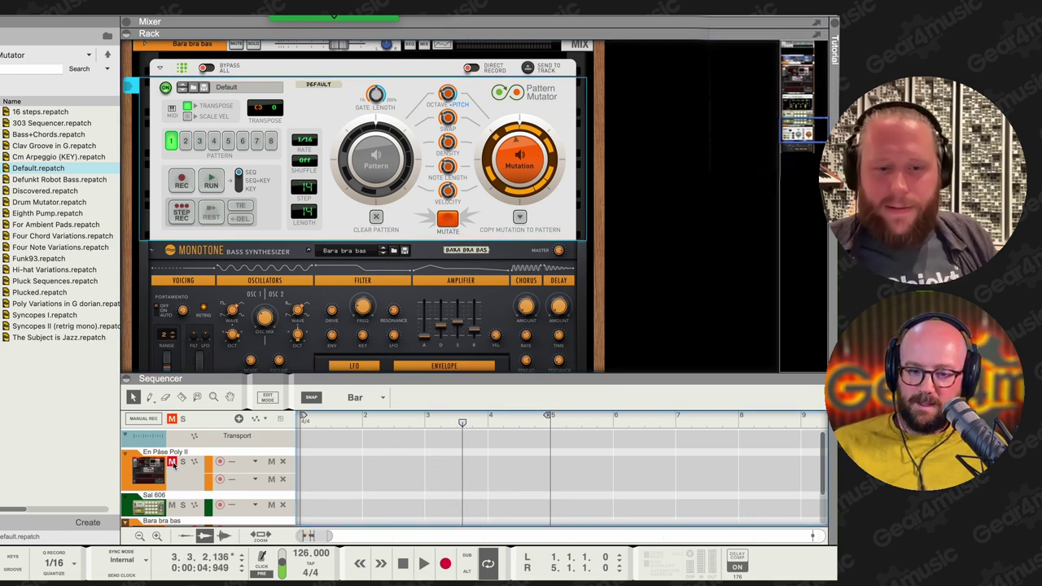
- Replace the bypassed Chord Sequencer player on the Europa synth with a Pattern Mutator
scroll(315, 217, up, 10)
scroll(315, 217, up, 5)
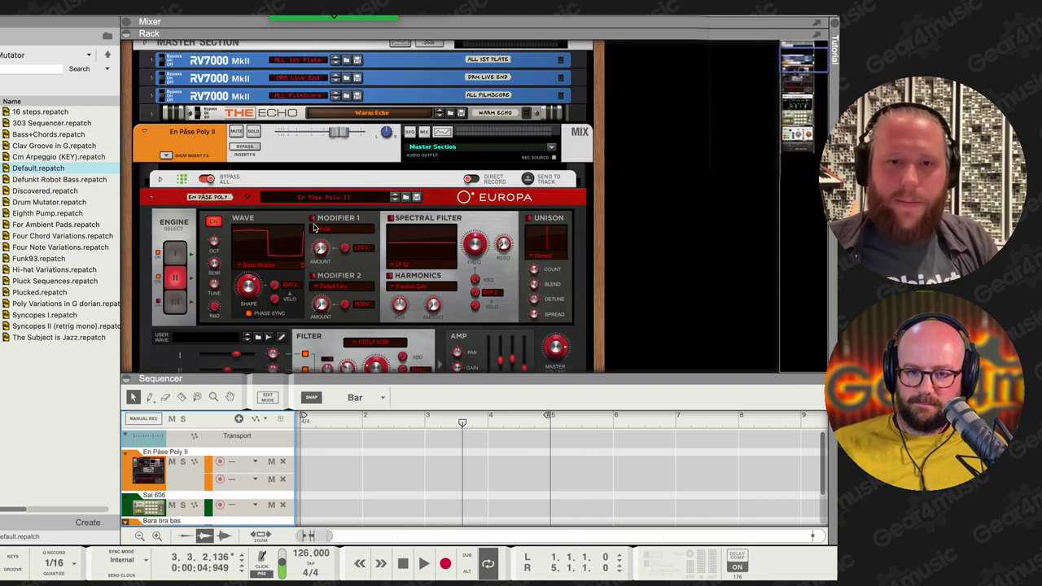
click(161, 179)
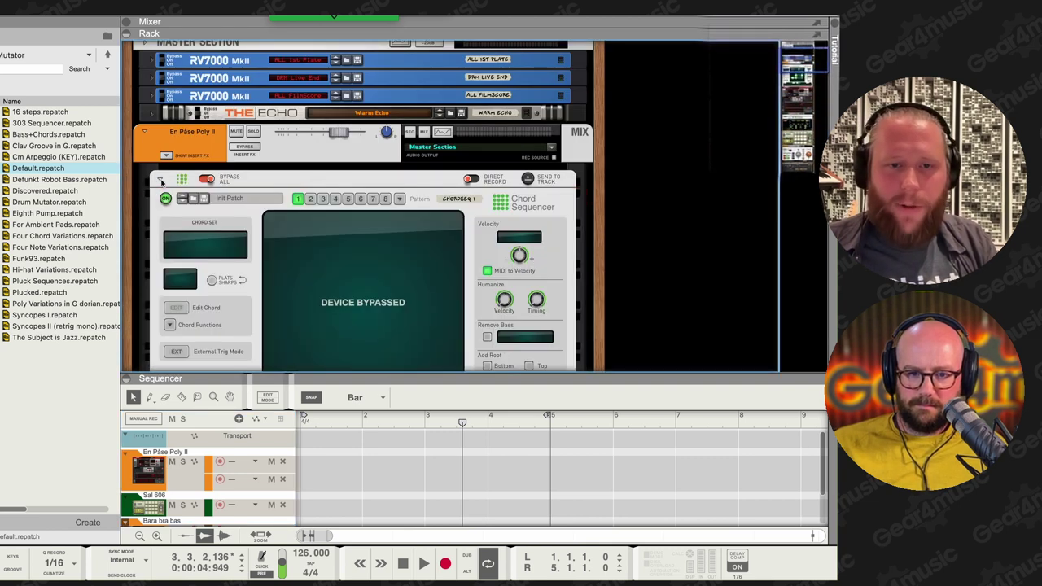
key(Delete)
key(Return)
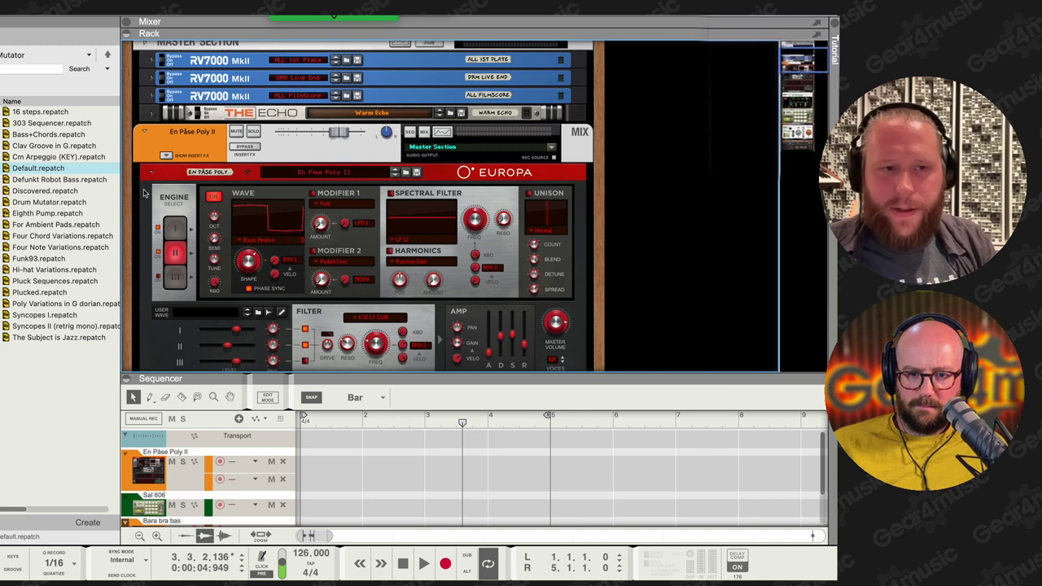
scroll(81, 236, down, 4)
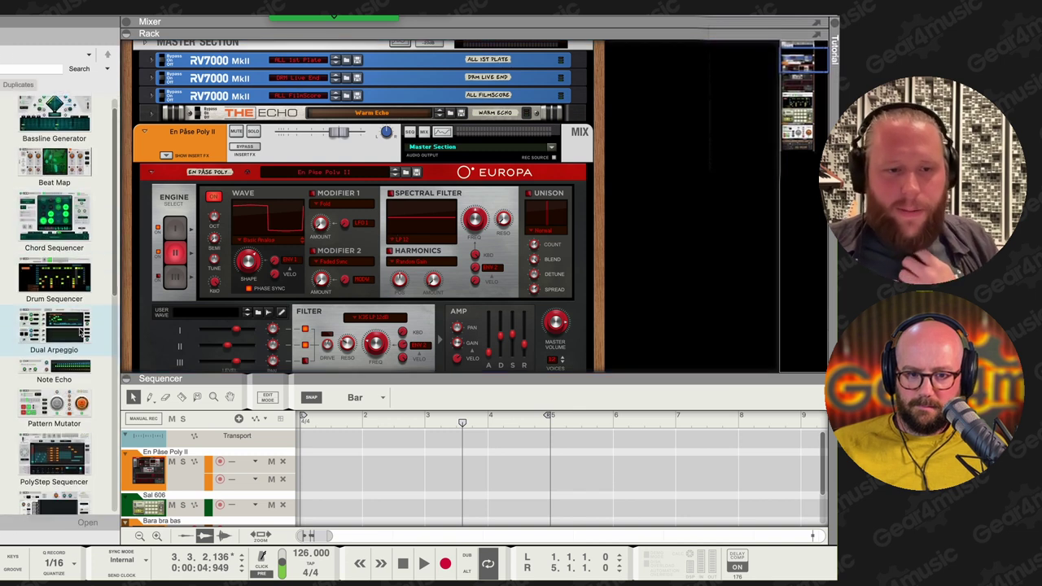
drag(81, 340, 253, 256)
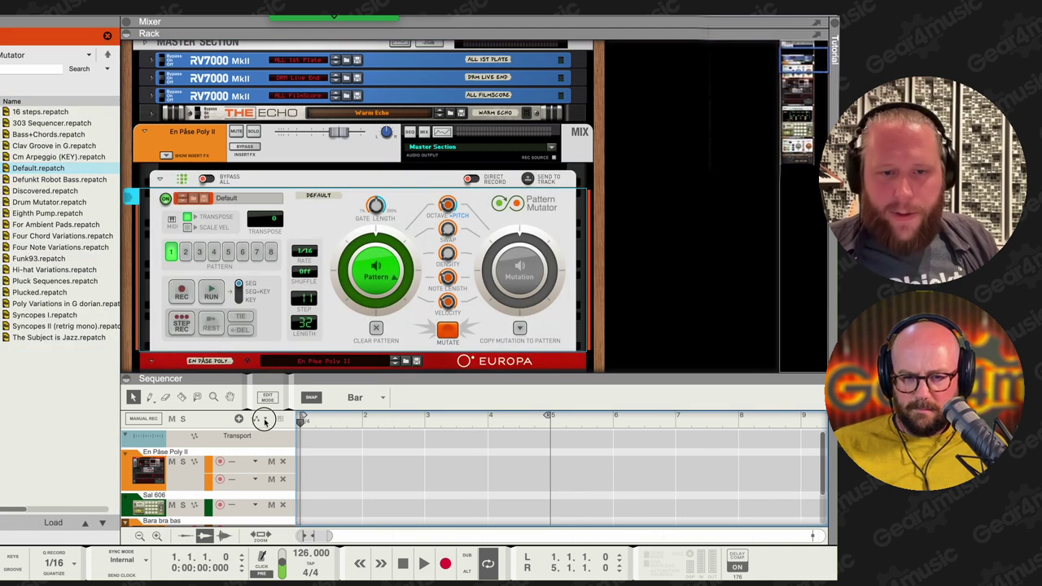
- Step-record a 16-step pattern of notes and rests in Europa's Pattern Mutator with the En Påse Poly II track receiving the keyboard input
click(181, 323)
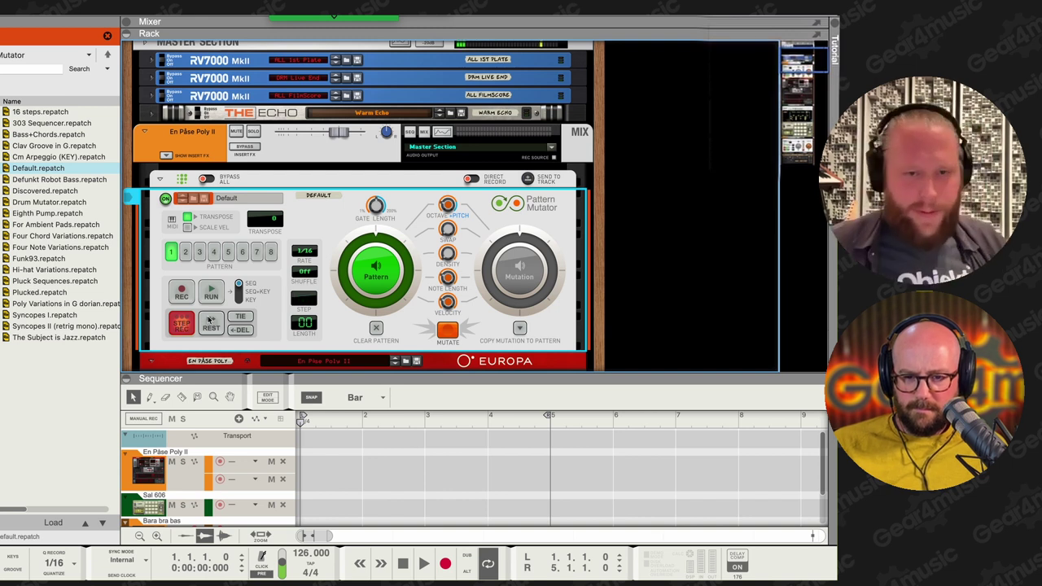
click(149, 468)
scroll(416, 211, up, 3)
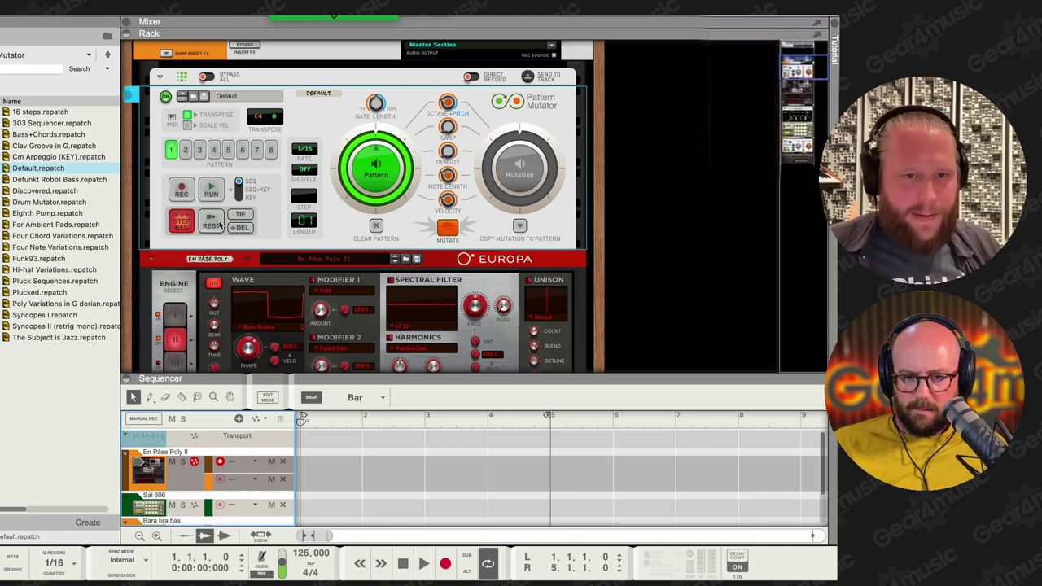
click(216, 223)
click(218, 224)
click(218, 225)
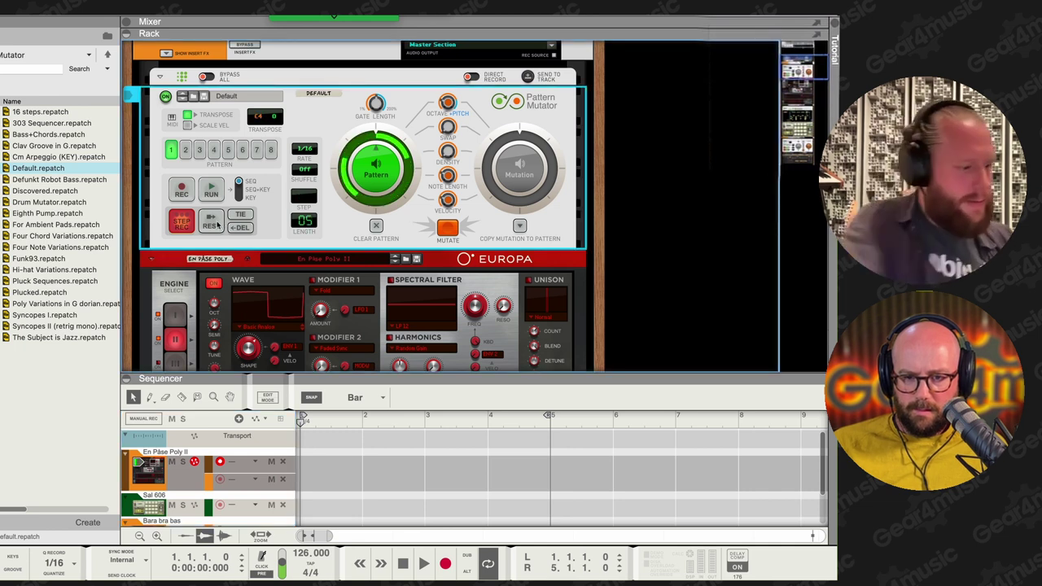
click(218, 225)
click(219, 225)
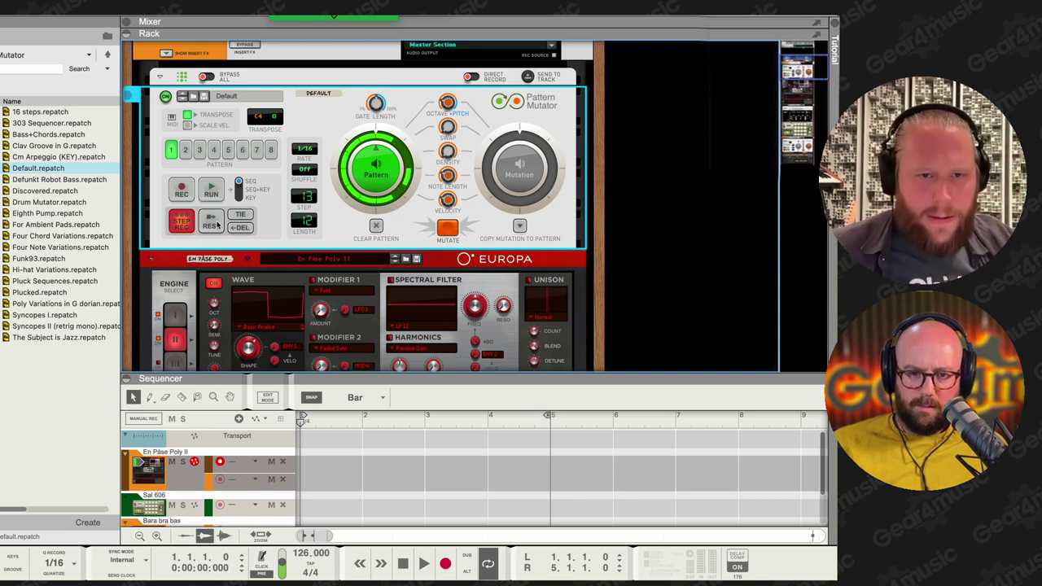
click(215, 225)
click(216, 225)
click(216, 225)
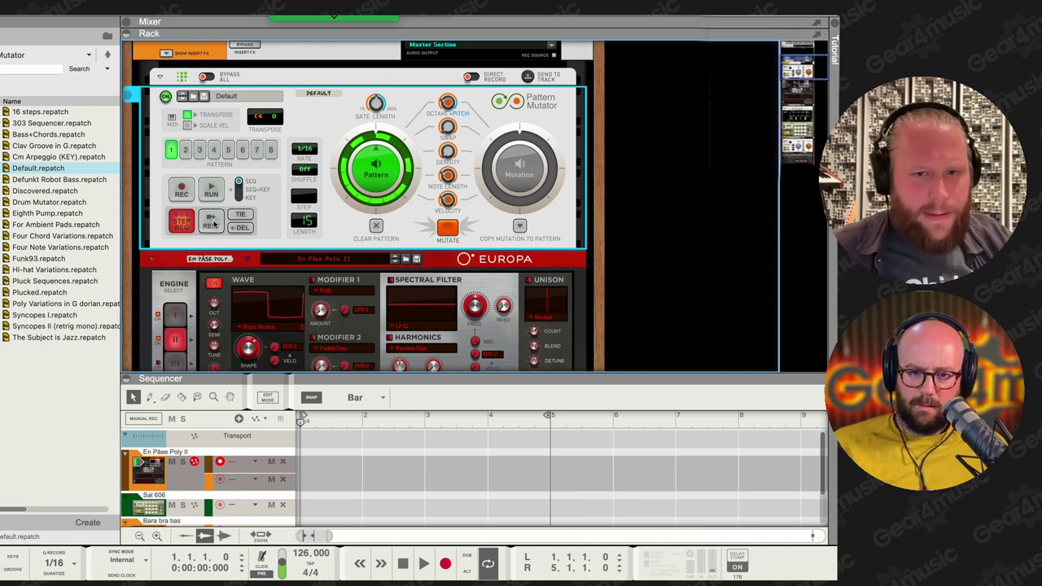
click(216, 225)
click(182, 223)
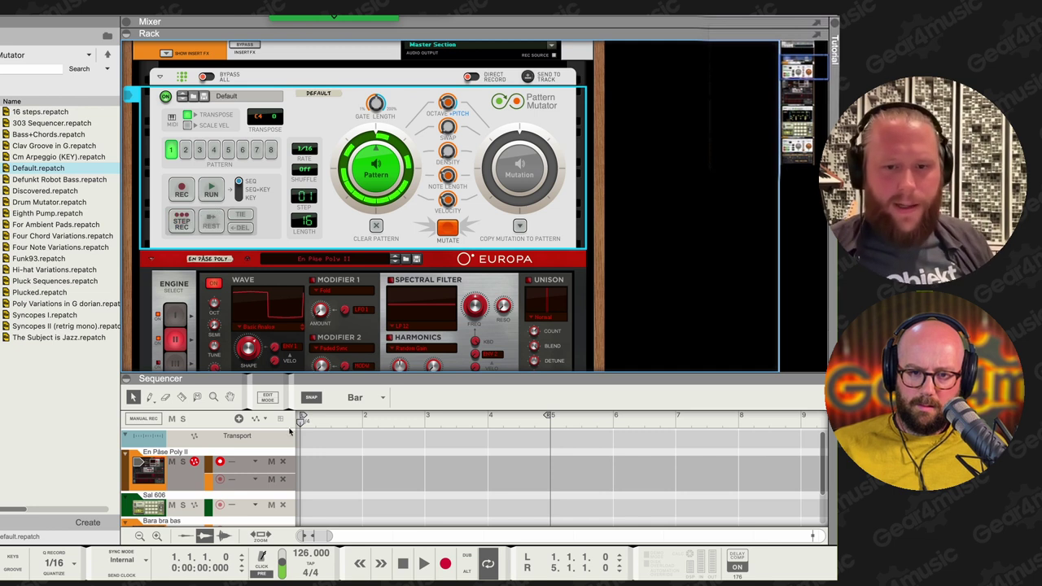
- Play the Europa pattern from the song start and solo the En Påse Poly II mix channel
click(312, 422)
key(space)
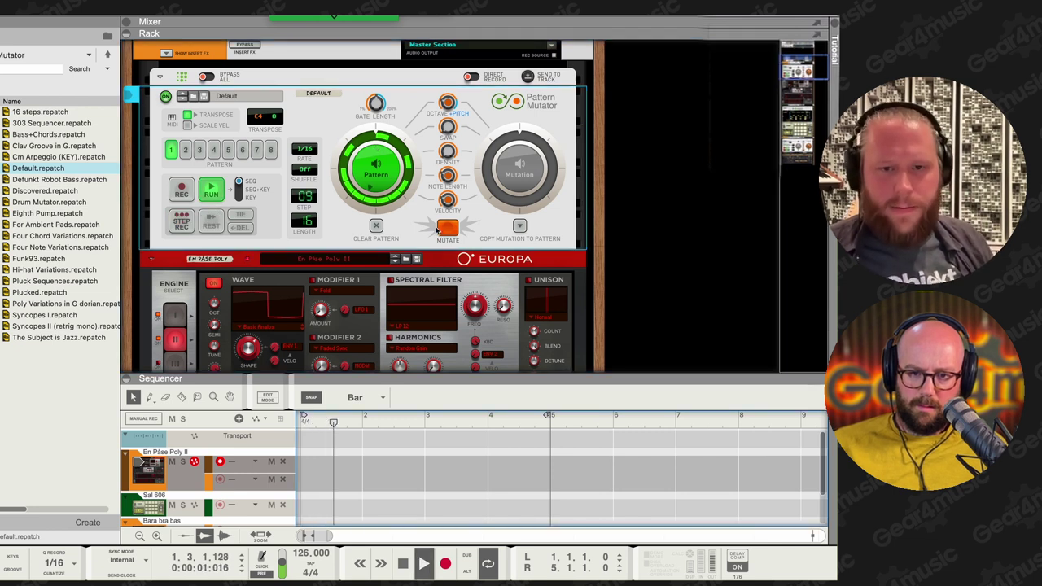
scroll(312, 231, up, 1)
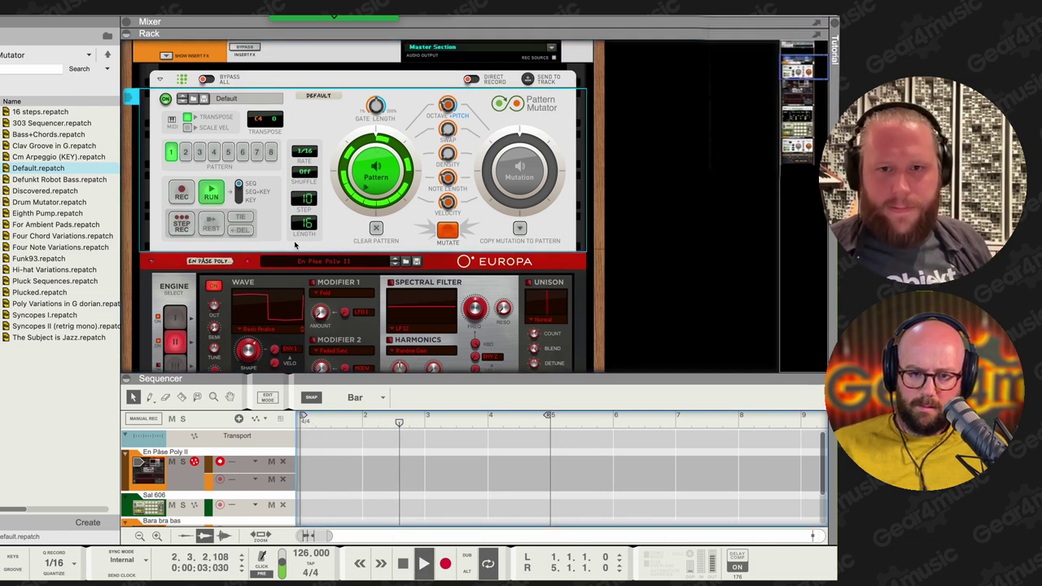
scroll(312, 230, up, 3)
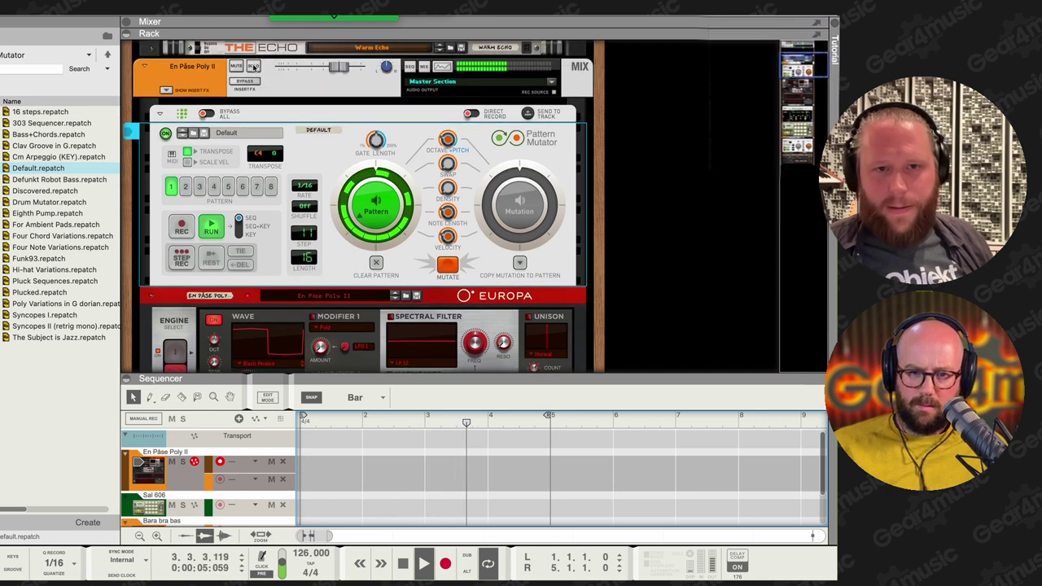
click(254, 67)
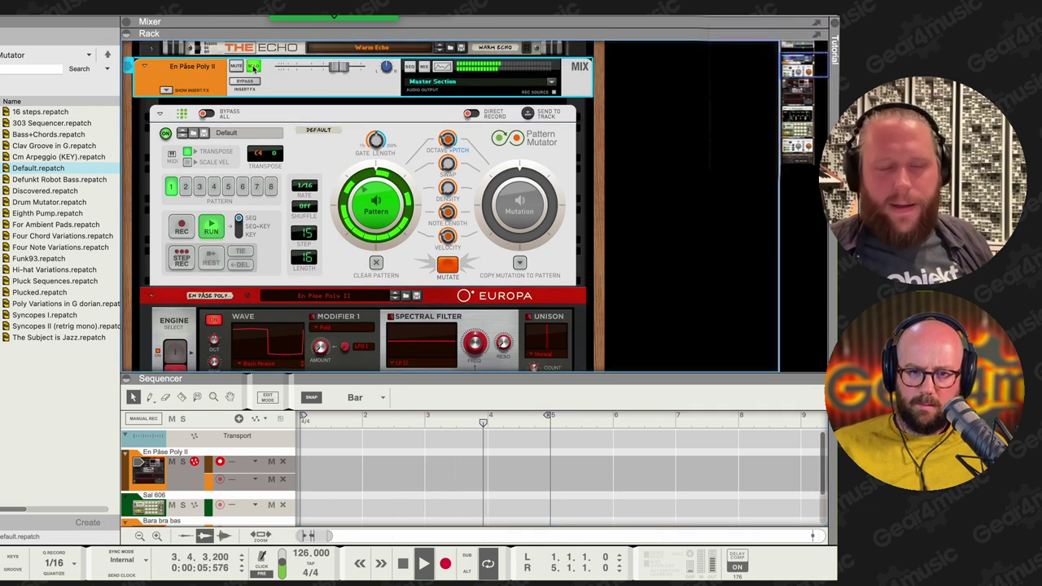
- Mutate the soloed Europa pattern several times during playback, adjusting the Swap mutate amount between variations
click(452, 265)
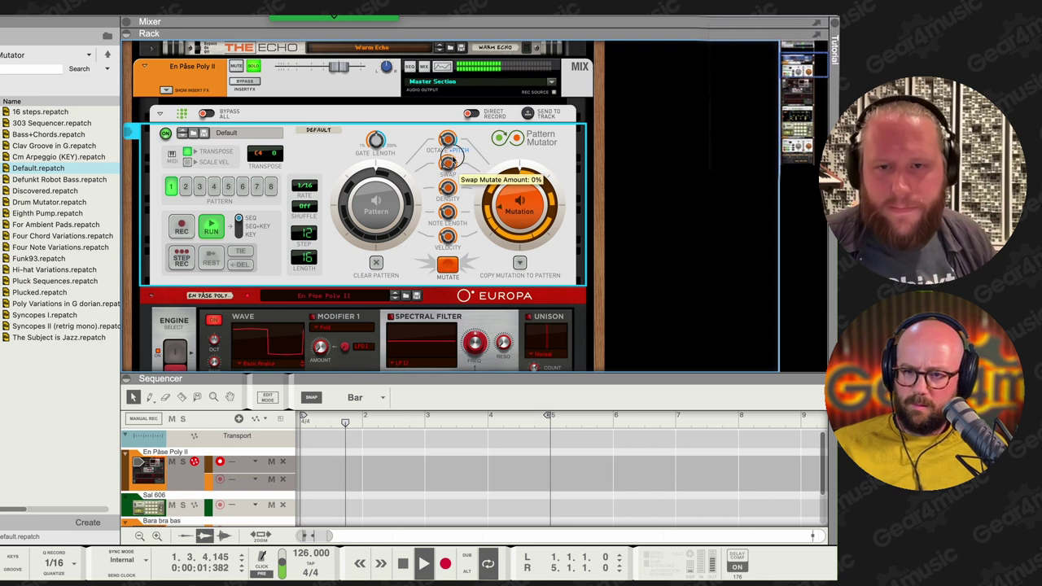
click(450, 266)
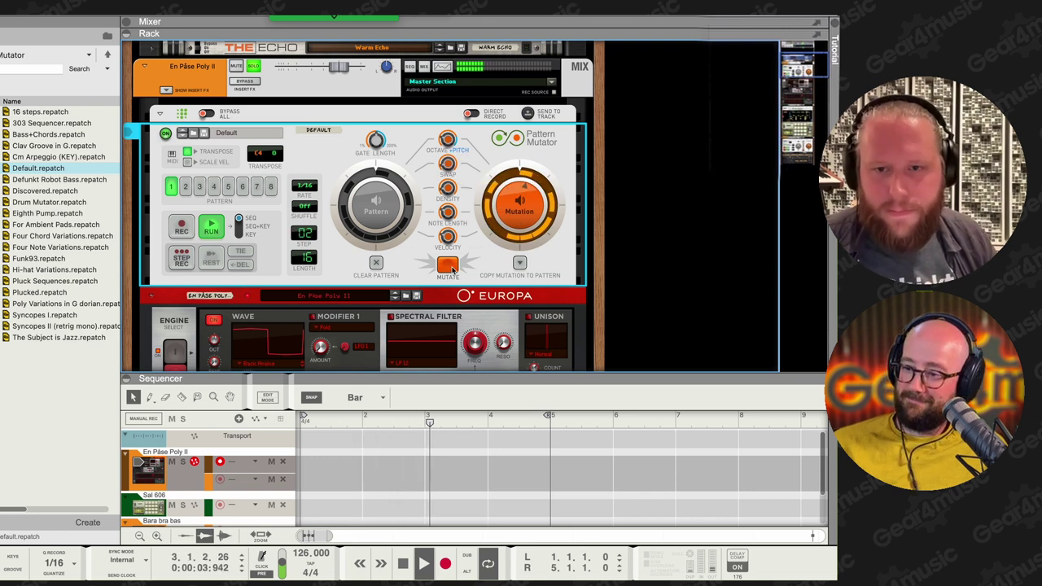
click(454, 268)
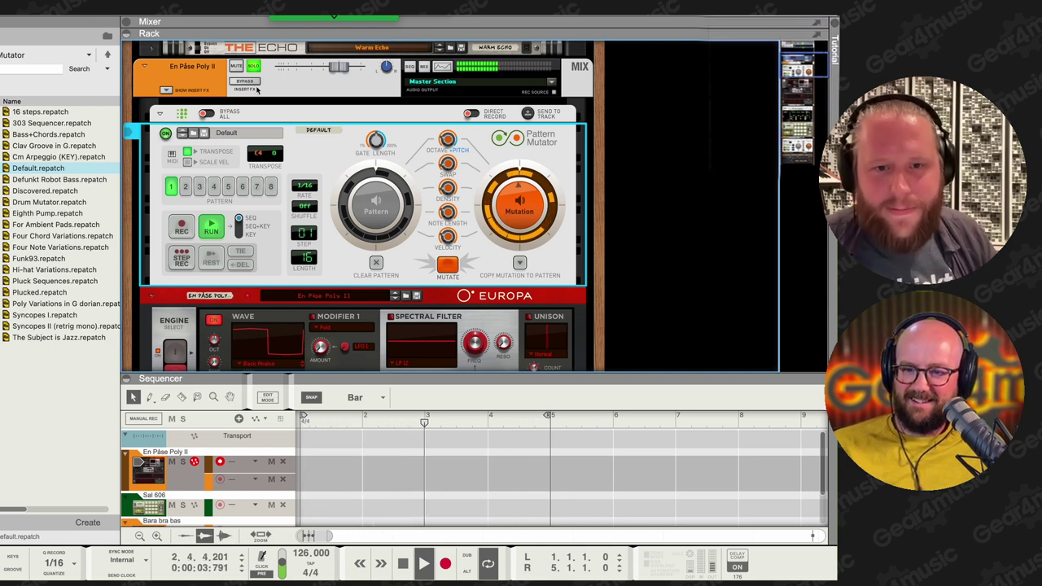
- Solo the Bara bra bas mix channel during playback to hear its Pattern Mutator bass line, and return the stopped song to the start
scroll(278, 215, down, 1)
scroll(278, 215, down, 10)
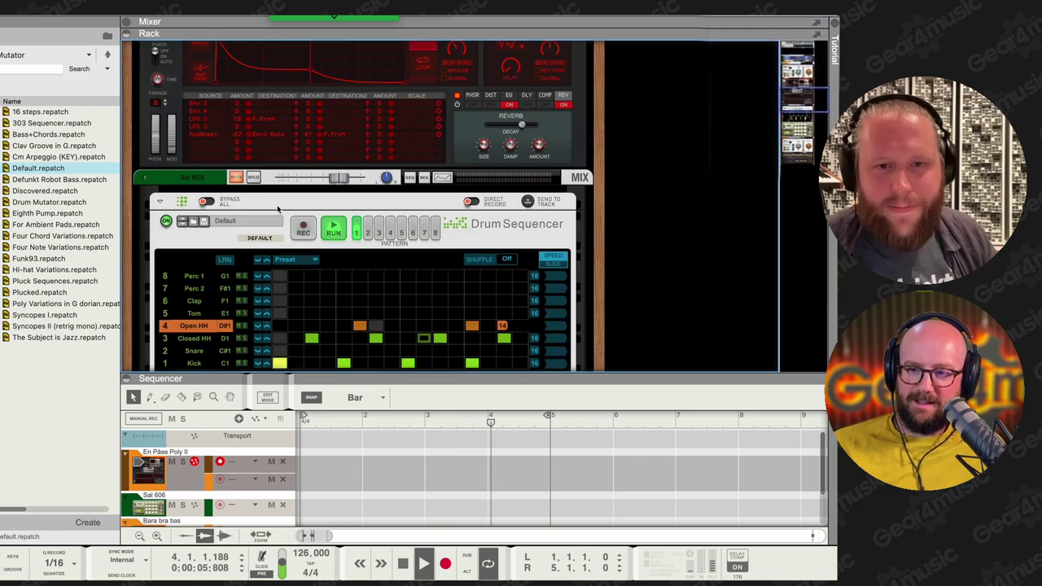
mouse_move(323, 186)
mouse_down()
mouse_move(334, 181)
mouse_move(268, 180)
mouse_move(333, 182)
mouse_up()
scroll(354, 234, down, 10)
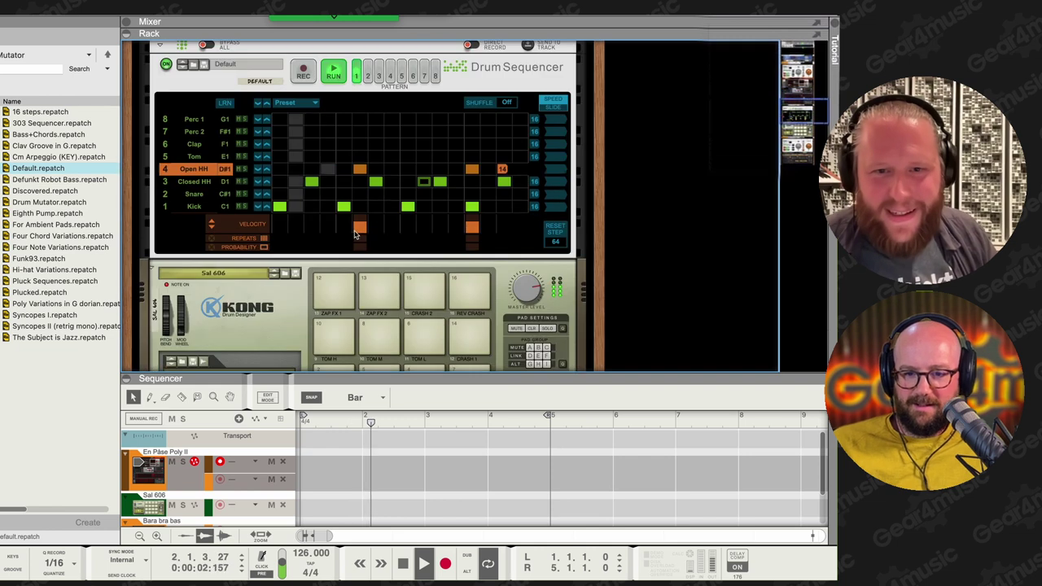
scroll(355, 232, down, 15)
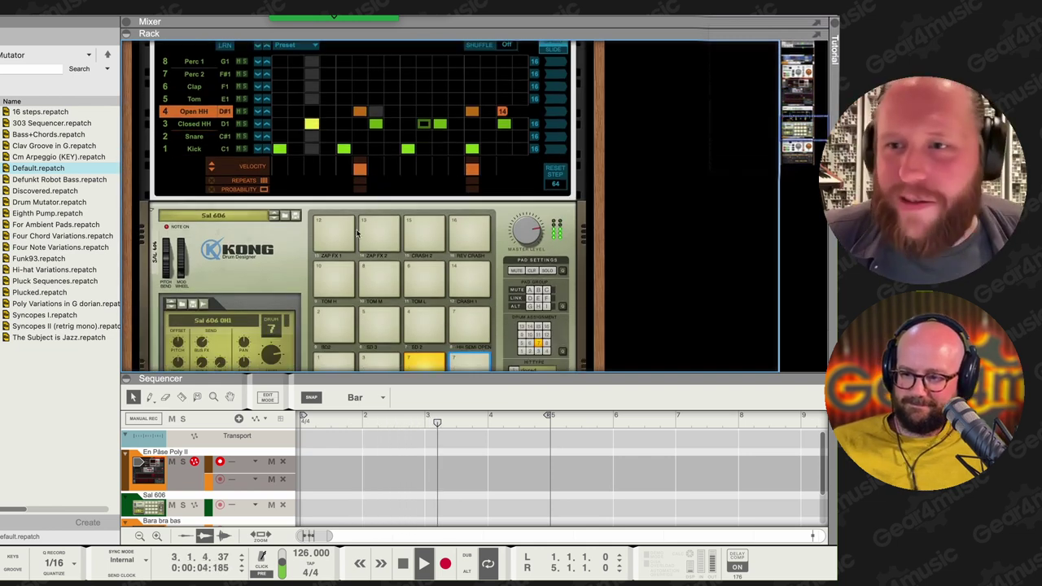
scroll(358, 232, down, 8)
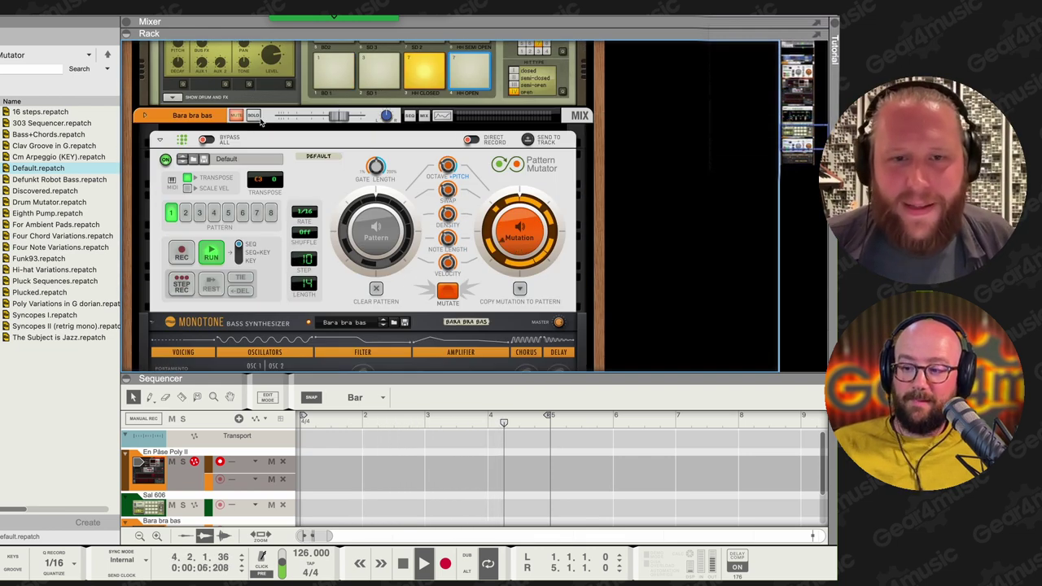
click(254, 115)
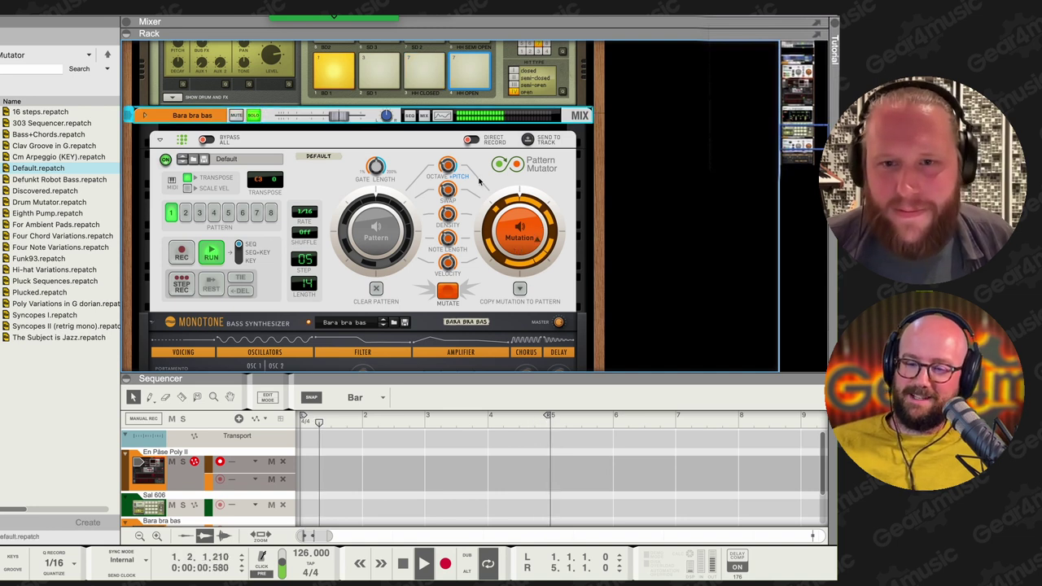
click(456, 207)
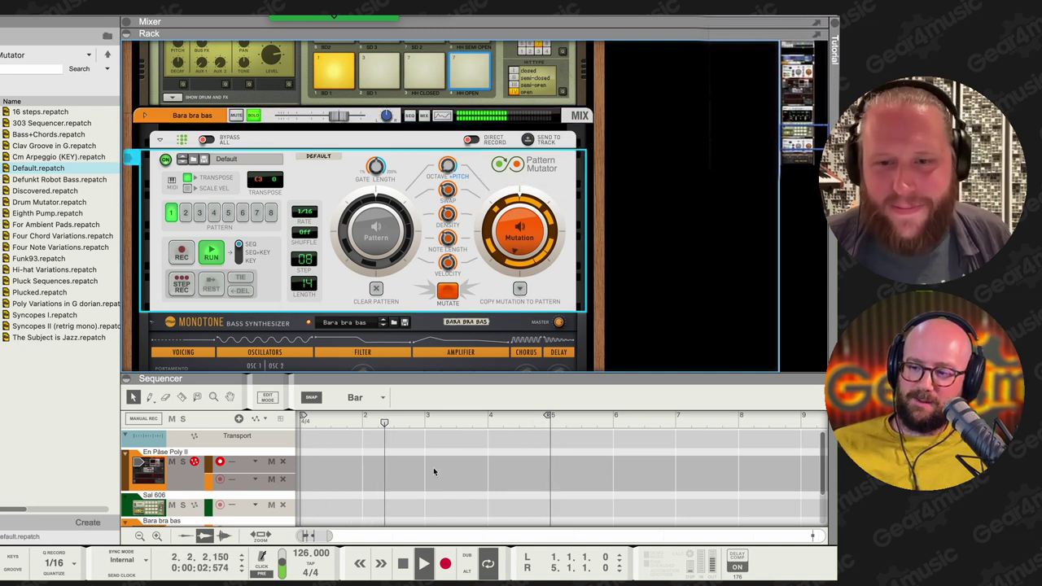
click(400, 563)
click(400, 563)
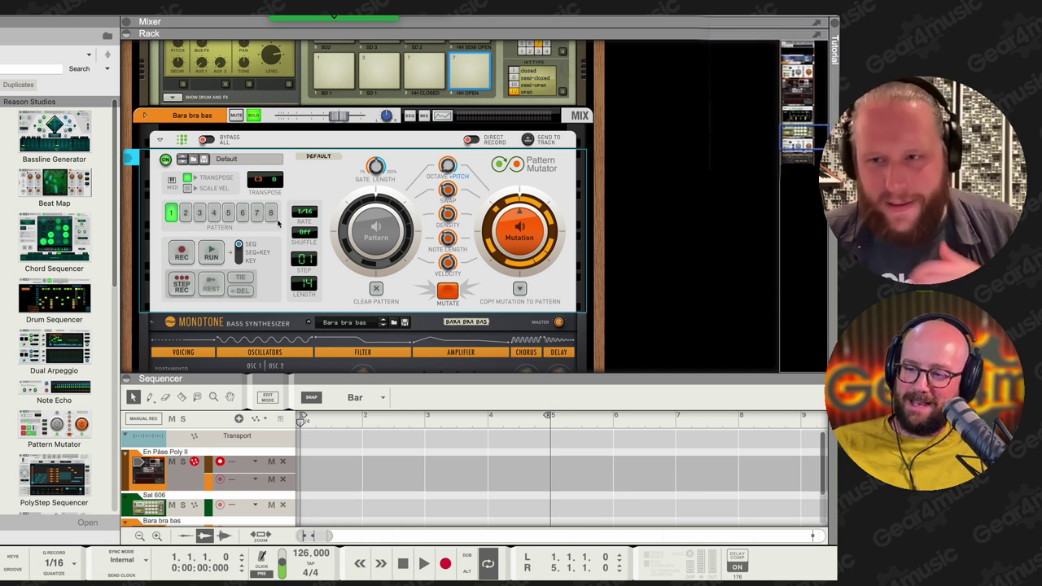
- Look over the latest Reason+ Sound Packs in the companion window and close it
scroll(279, 224, down, 5)
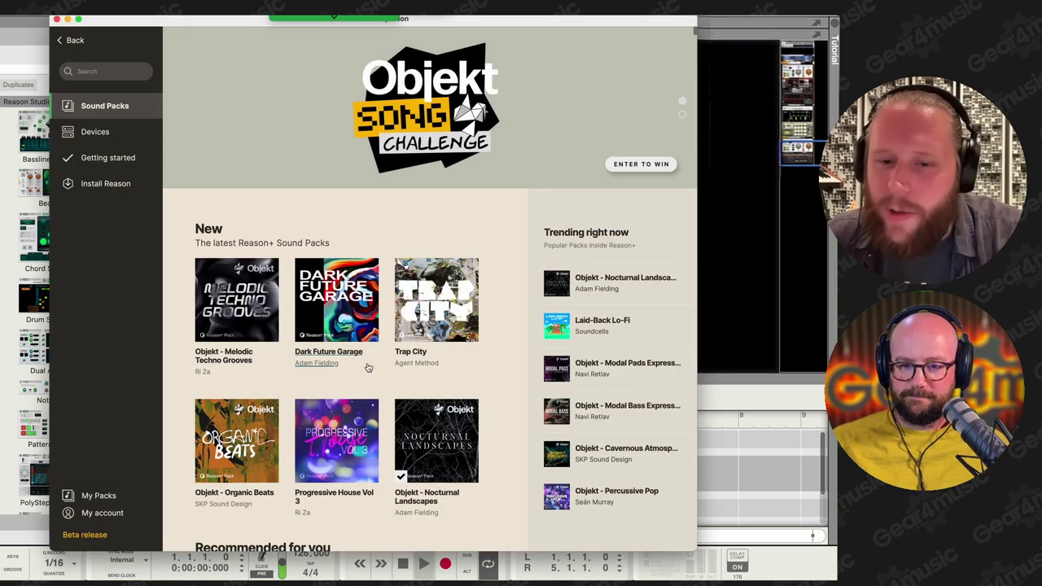
mouse_move(365, 337)
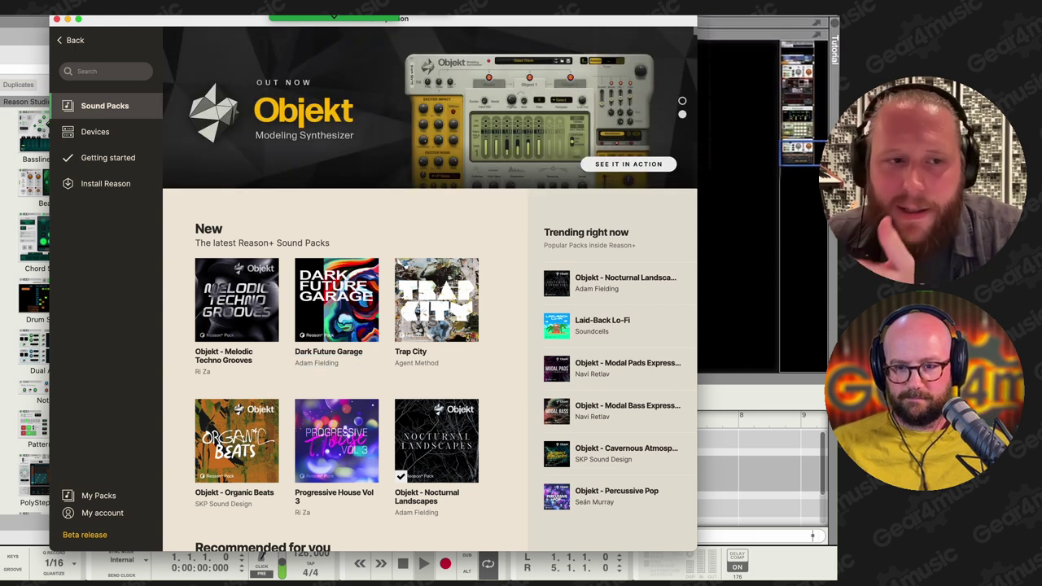
key(super+w)
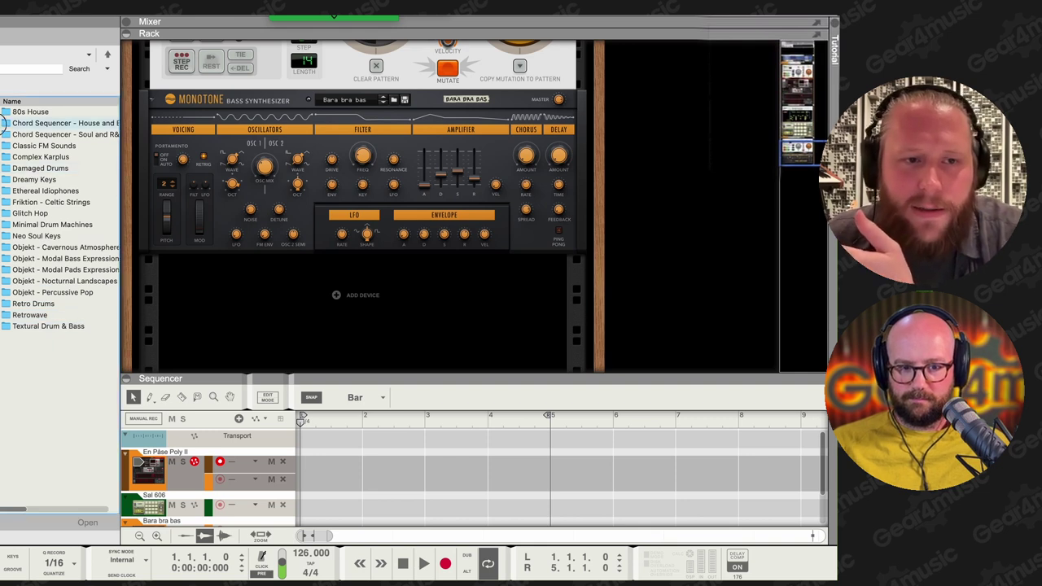
- Add Classic EDM House [Run] from the Chord Sequencer house pack below Monotone, solo its channel, and enlarge the rack over the sequencer
double_click(15, 123)
mouse_move(55, 147)
mouse_down()
mouse_move(244, 291)
mouse_move(262, 291)
mouse_up()
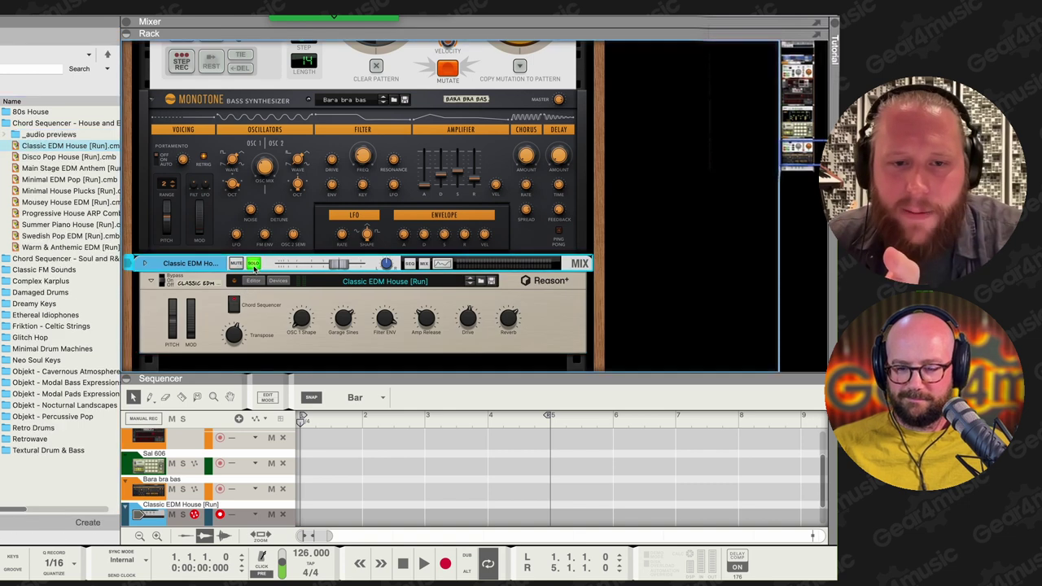
drag(354, 379, 353, 533)
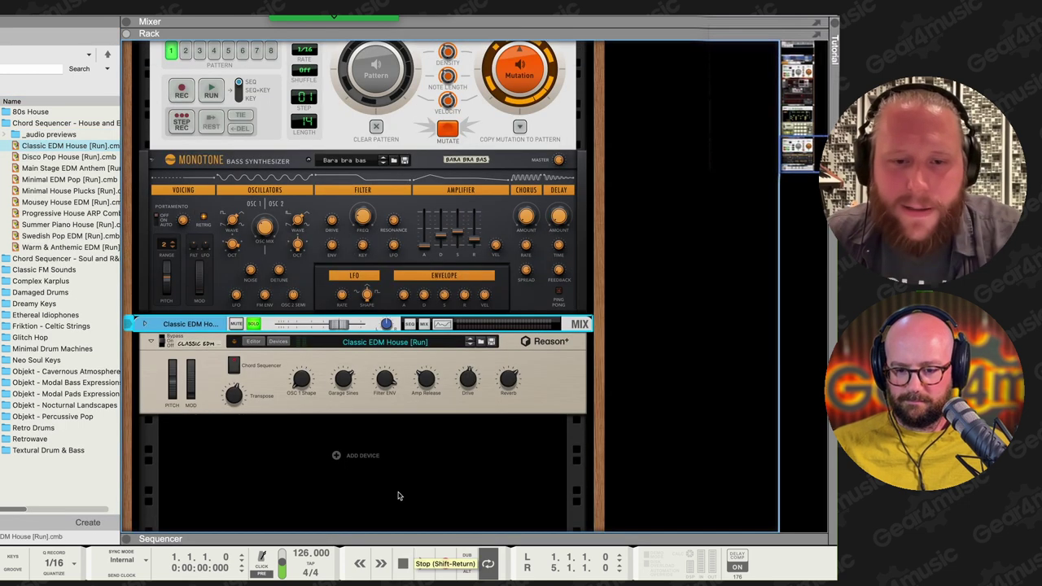
- Play the Classic EDM House patch and adjust its Filter ENV, Drive, Amp Release, Reverb and OSC 1 Shape controls
key(space)
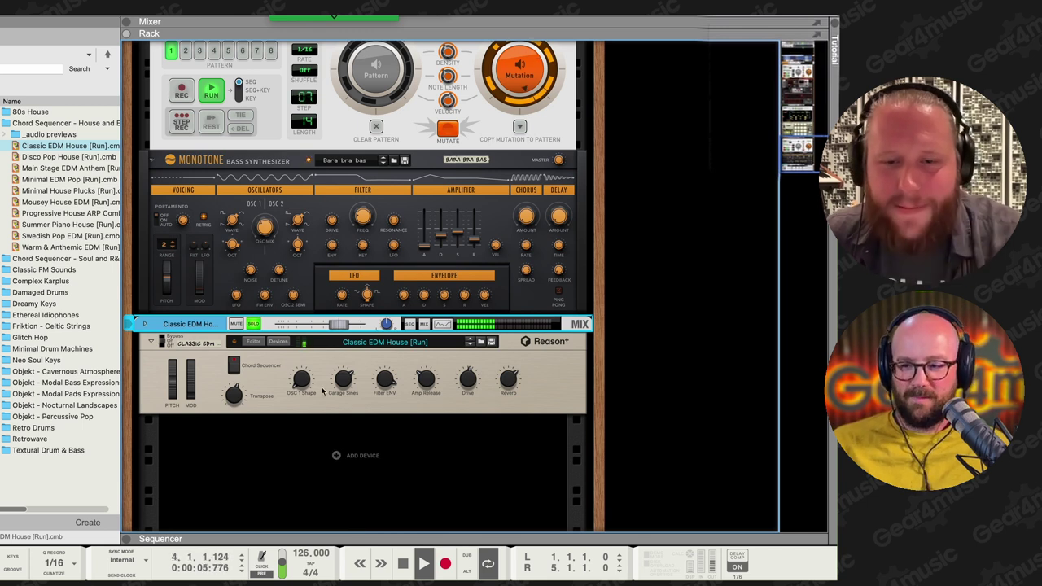
key(space)
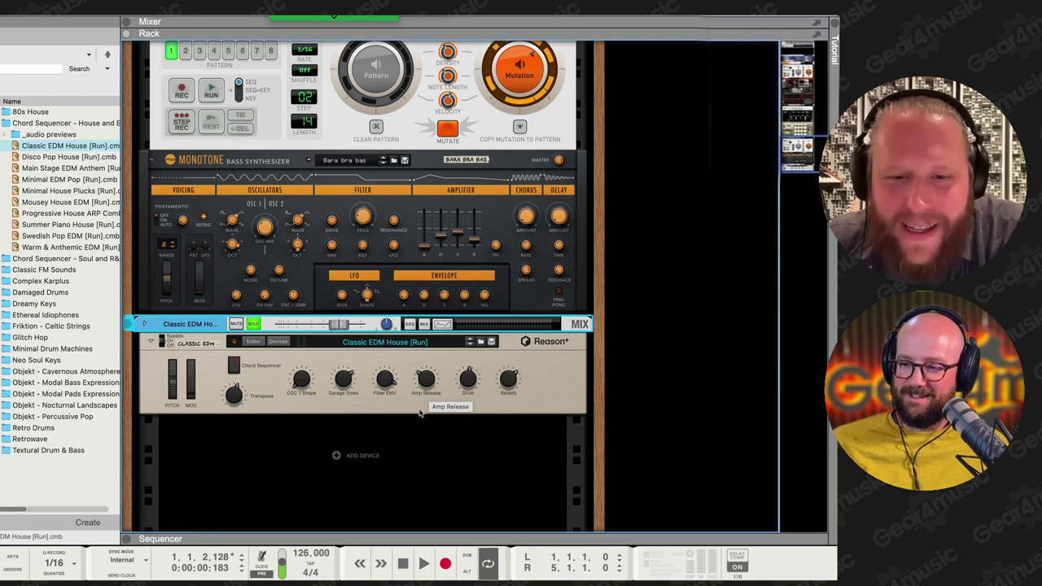
key(space)
click(388, 381)
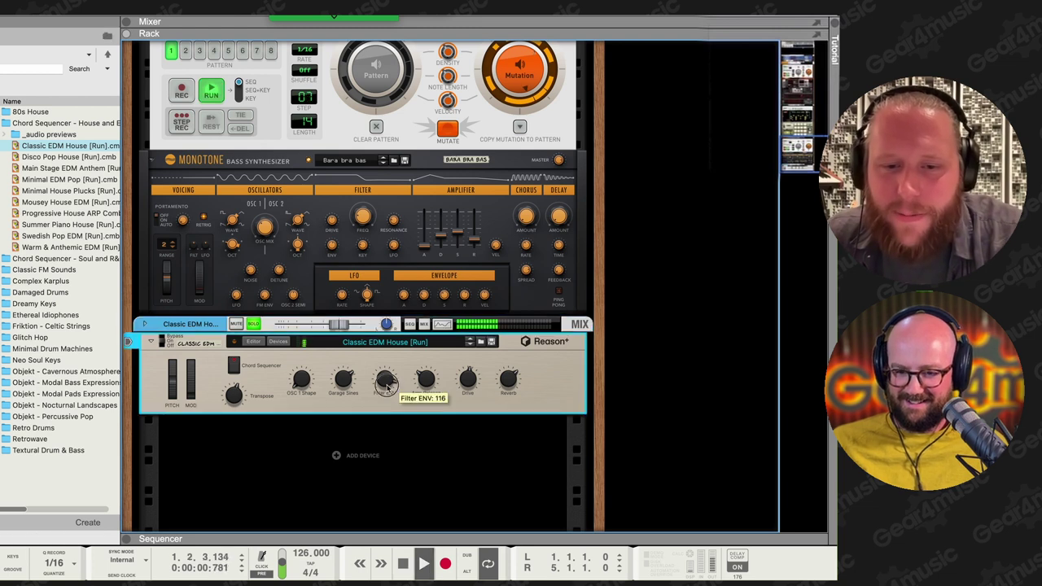
mouse_move(394, 422)
mouse_down()
mouse_move(409, 483)
mouse_move(398, 419)
mouse_up()
drag(468, 381, 426, 400)
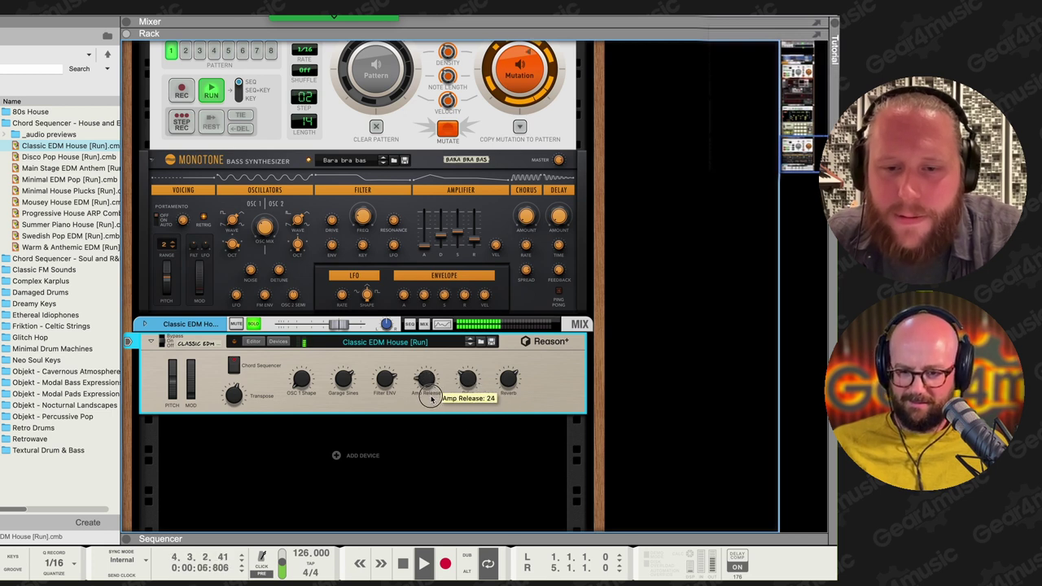
drag(505, 397, 504, 398)
drag(299, 381, 319, 362)
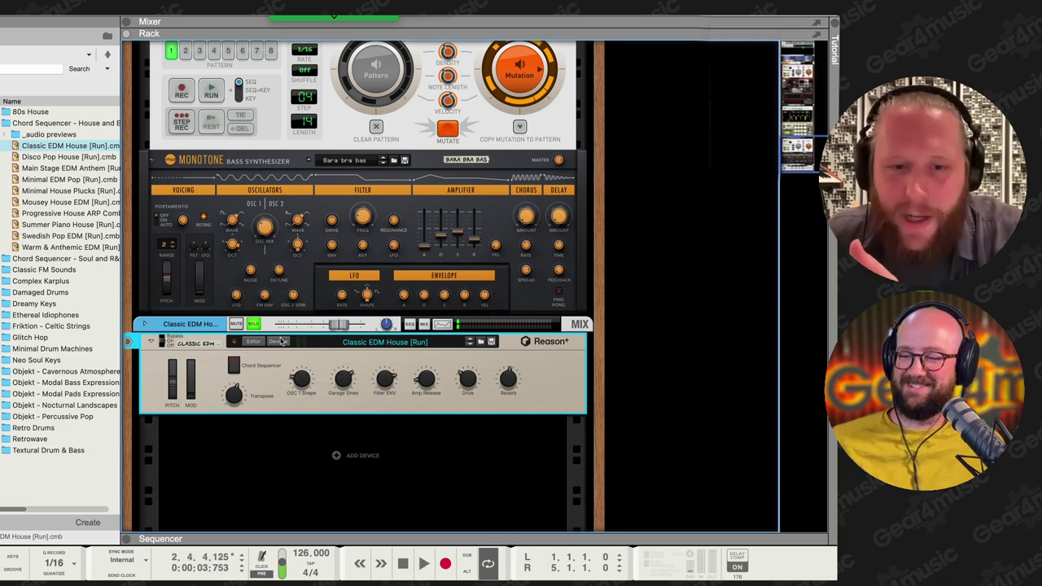
- Examine the devices inside the Classic EDM House Combinator, from the mixer, reverb and Chord Sequencer to Europa and the effects
scroll(374, 372, down, 5)
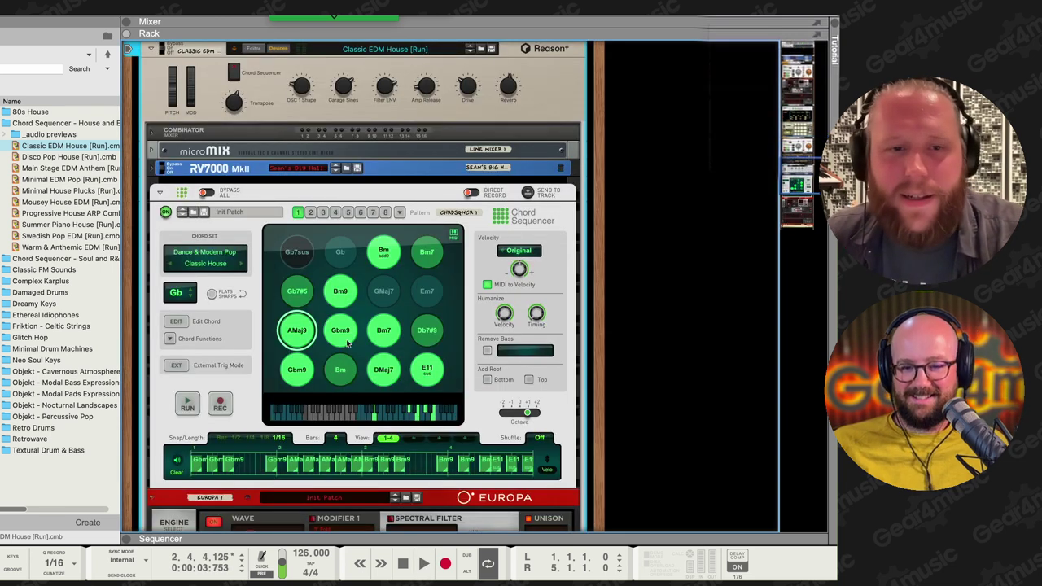
click(234, 147)
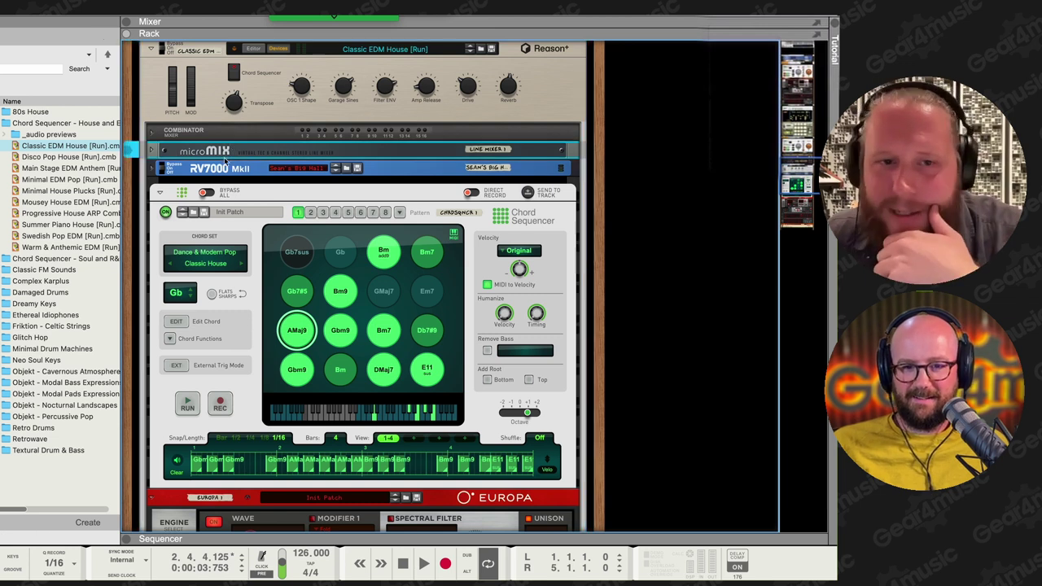
scroll(252, 242, down, 4)
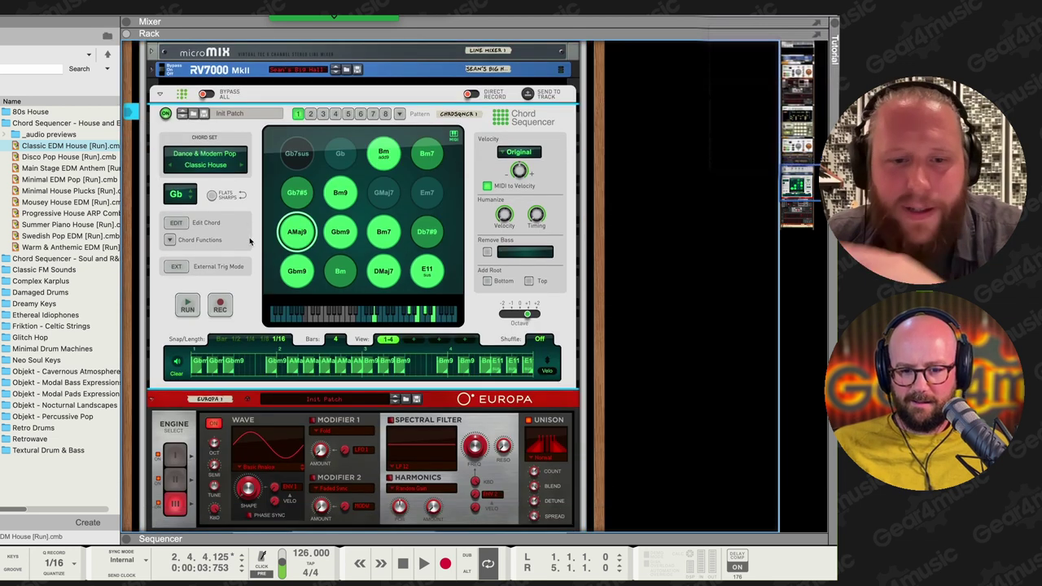
scroll(288, 278, down, 7)
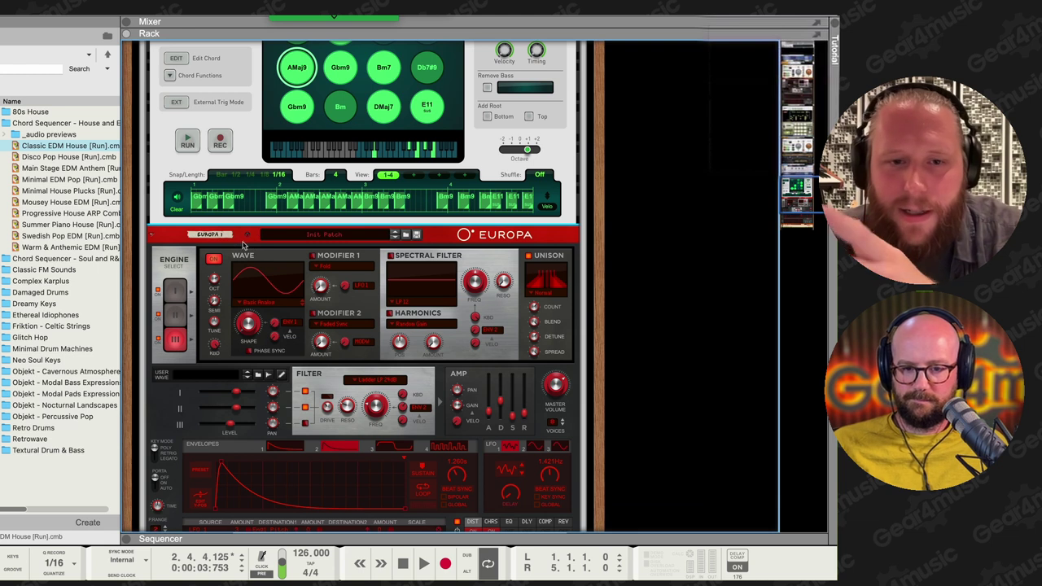
scroll(252, 250, down, 8)
click(249, 413)
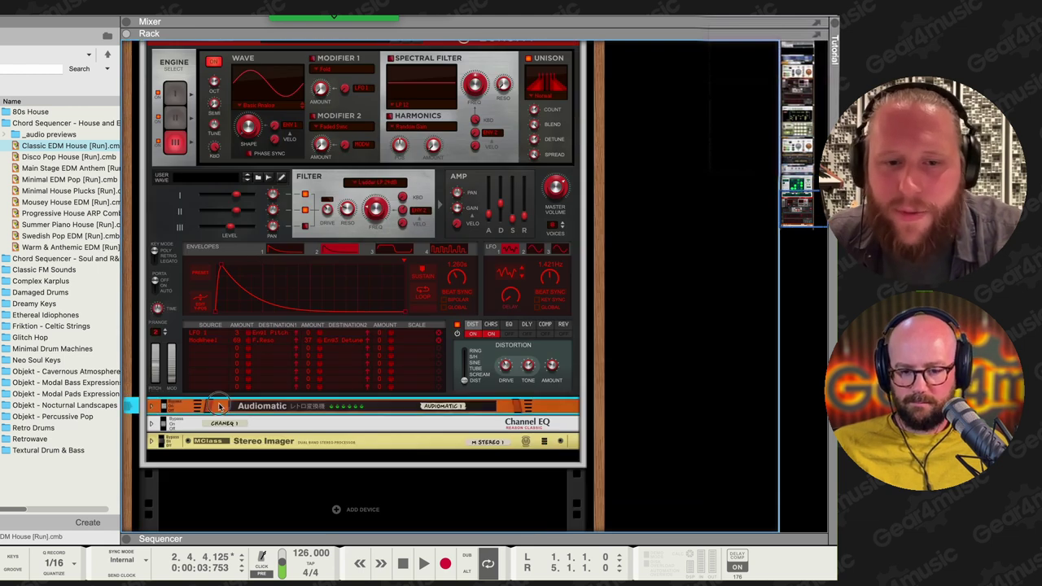
click(237, 425)
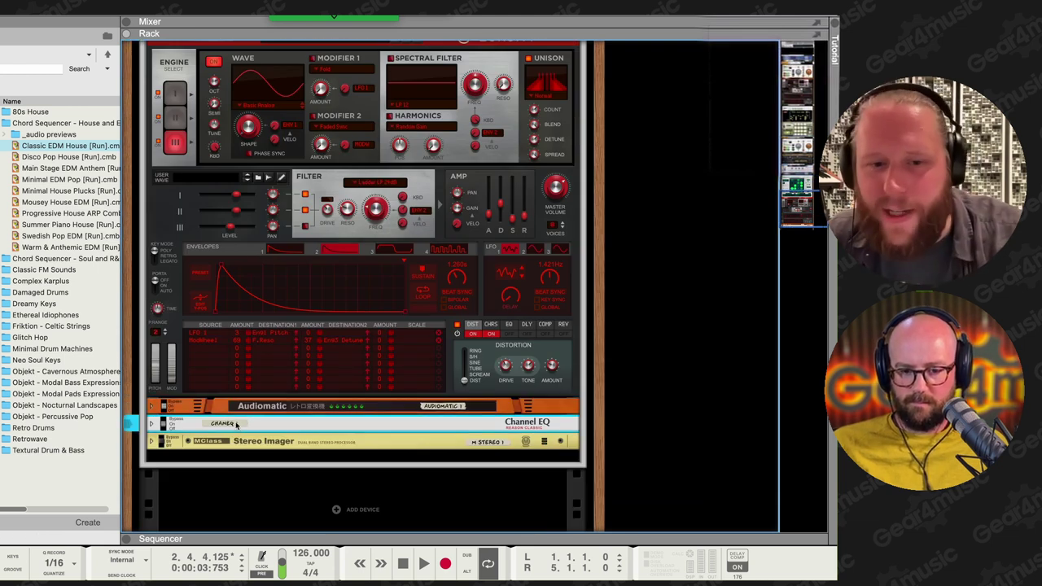
scroll(243, 439, up, 10)
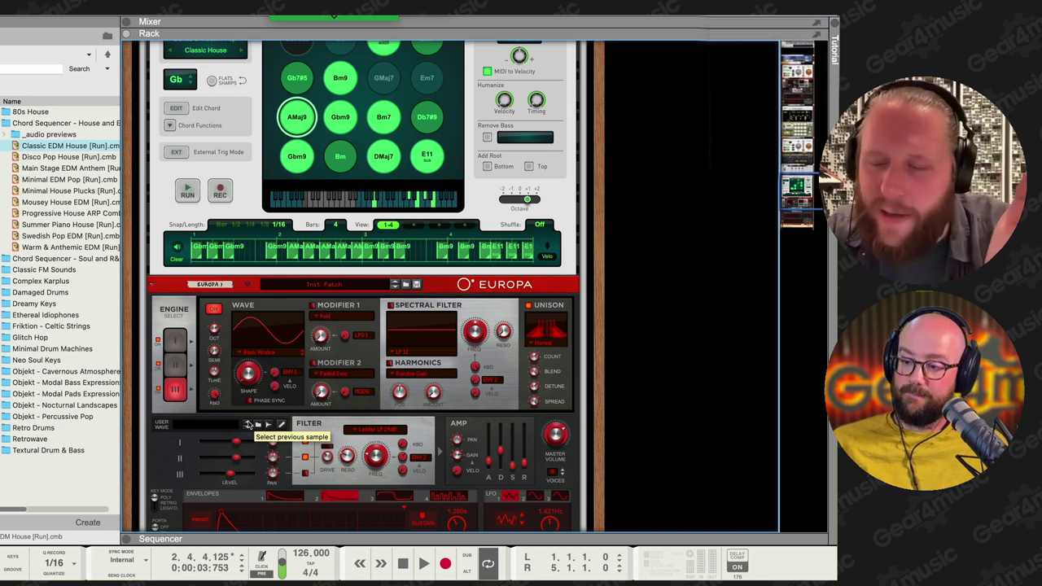
- Play the Combinator's chord sequence, make its Europa the patch-browsing target, and search the patch collection for "organ"
click(407, 564)
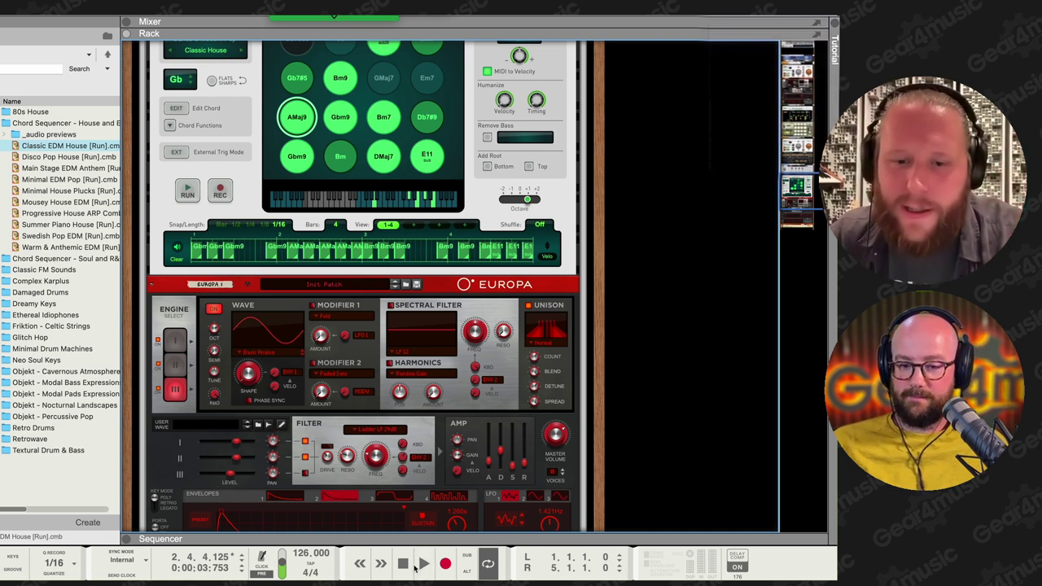
click(423, 563)
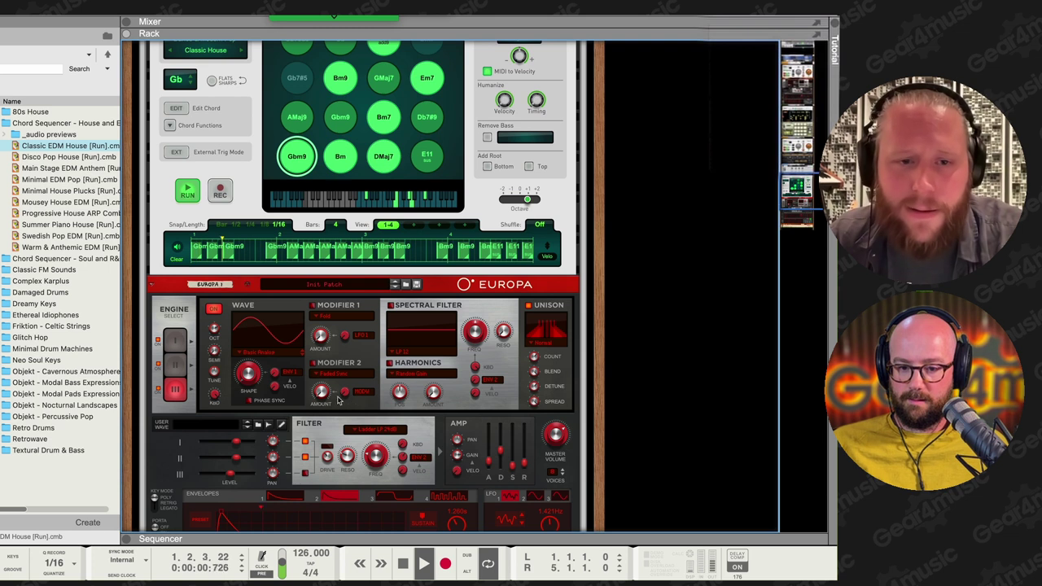
click(499, 286)
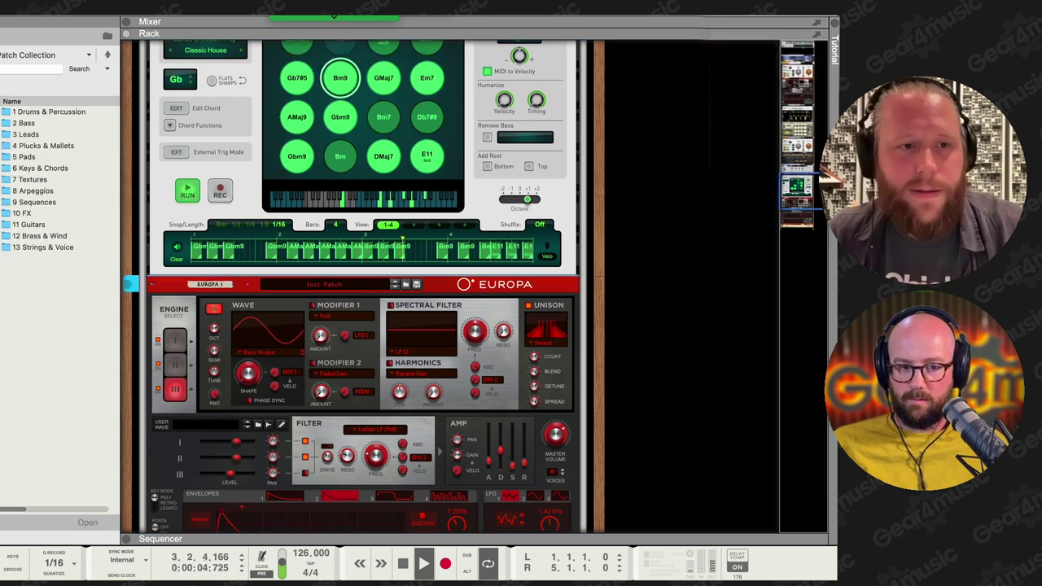
key(space)
click(31, 68)
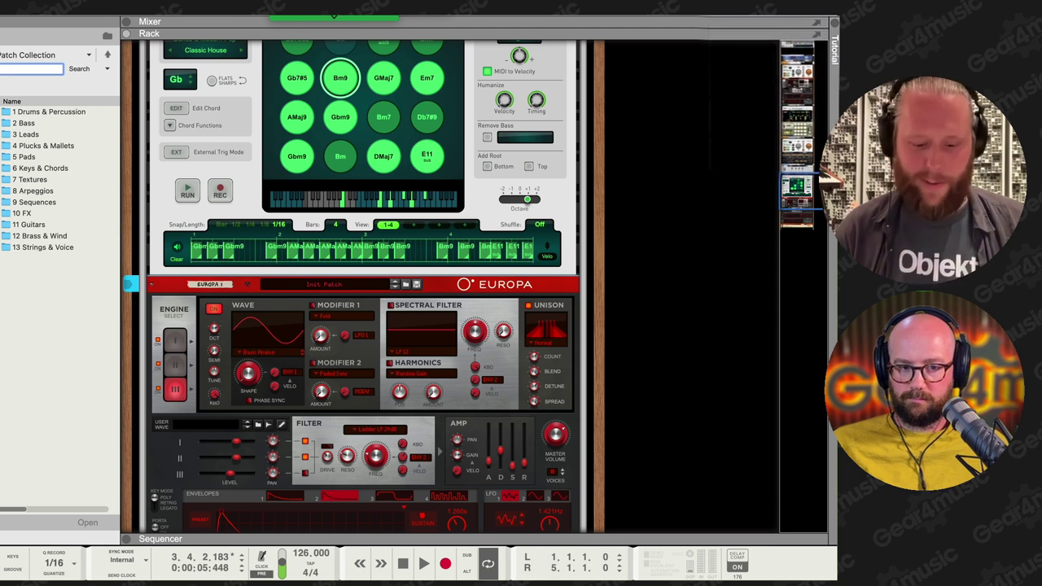
text(organ)
key(Return)
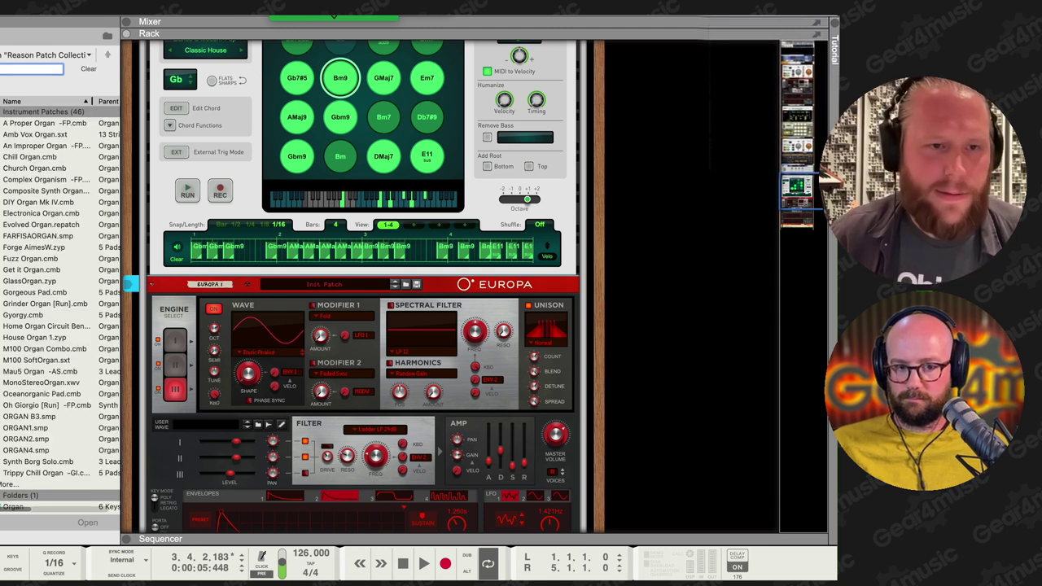
- Audition House Organ 1.zyp and ORGAN B3.smp in place of the Combinator's Europa, and settle on MonoStereoOrgan.xwv
click(80, 303)
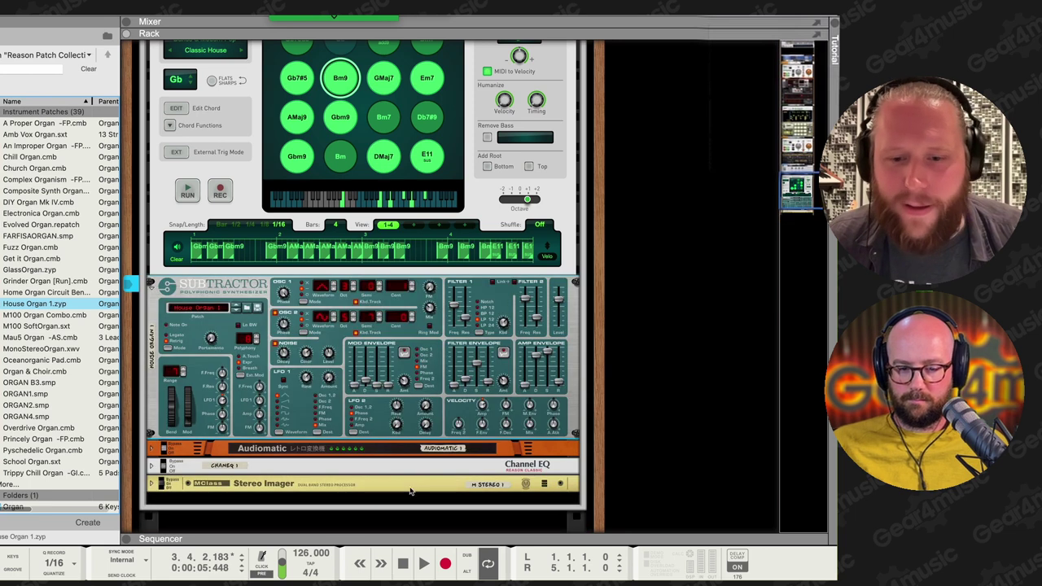
key(space)
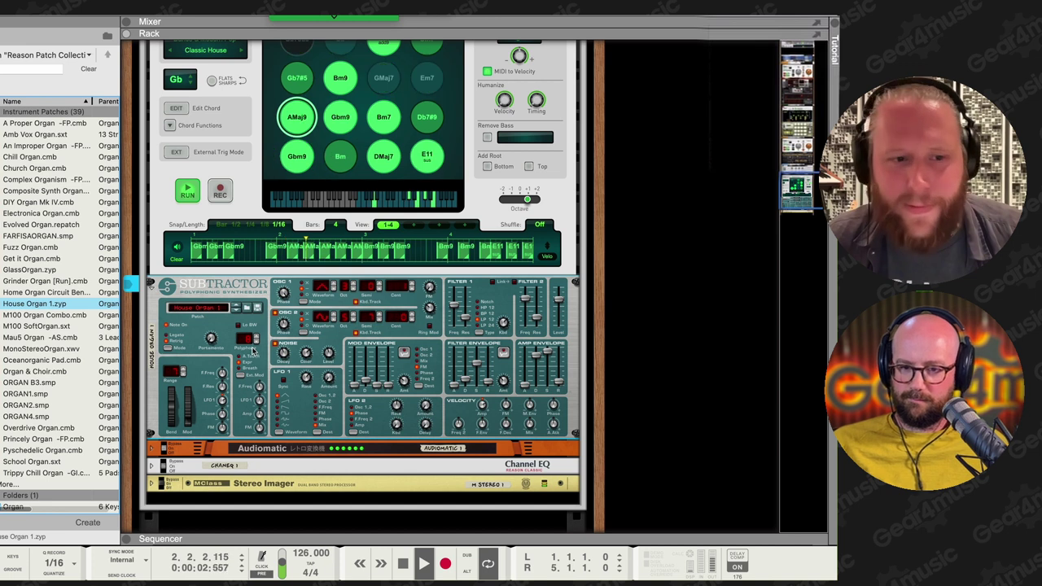
click(54, 384)
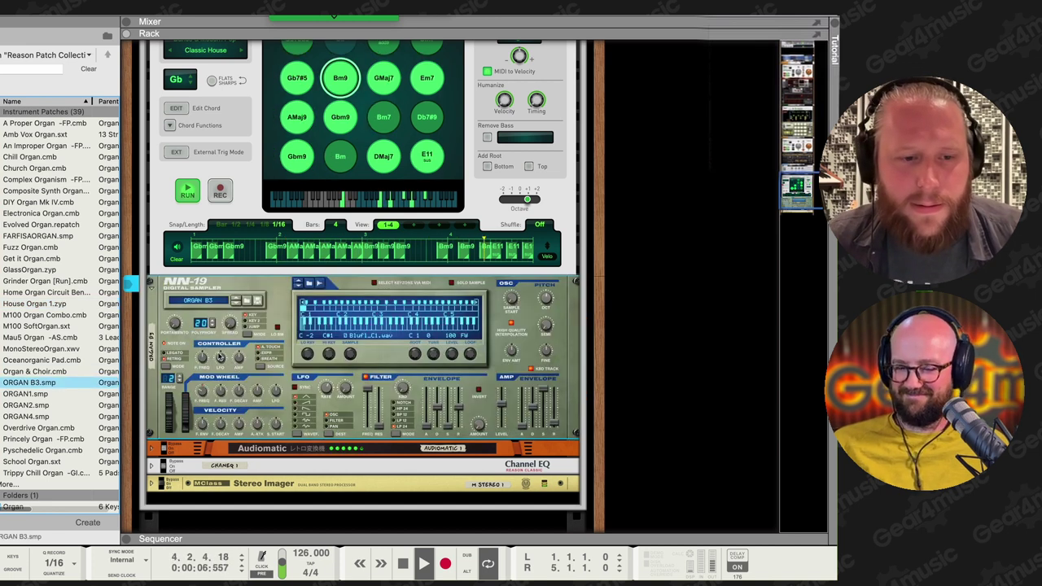
drag(41, 348, 258, 373)
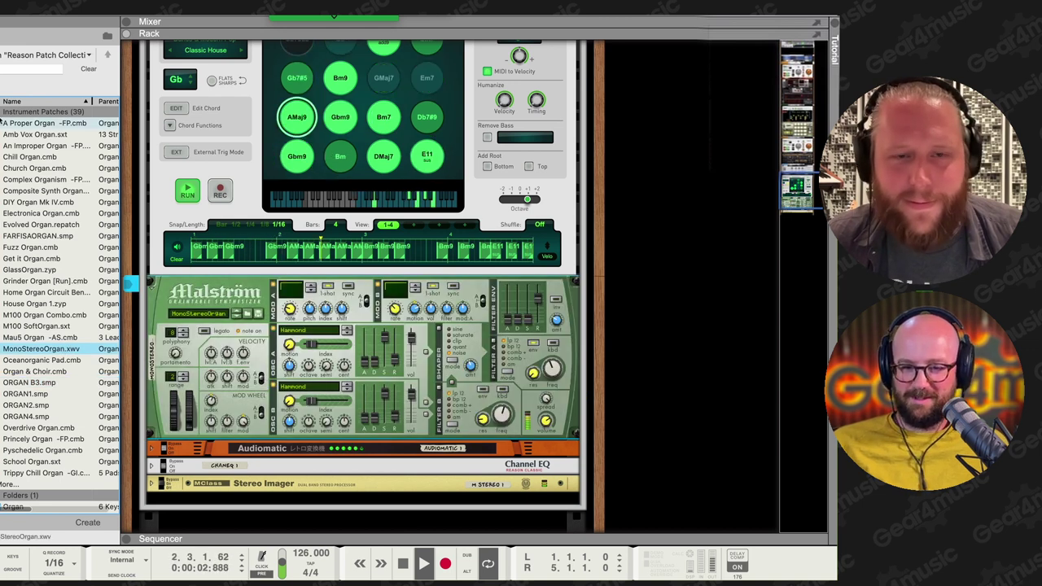
key(space)
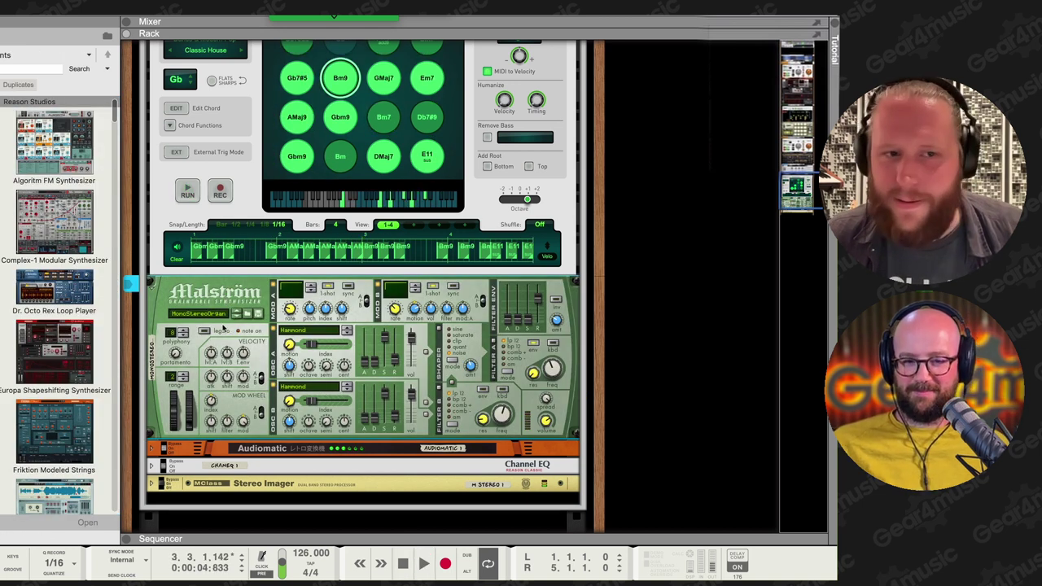
- Replace the Combinator's Malström with an Objekt Modeling Synthesizer from the instrument collection
scroll(103, 350, down, 5)
scroll(103, 350, down, 10)
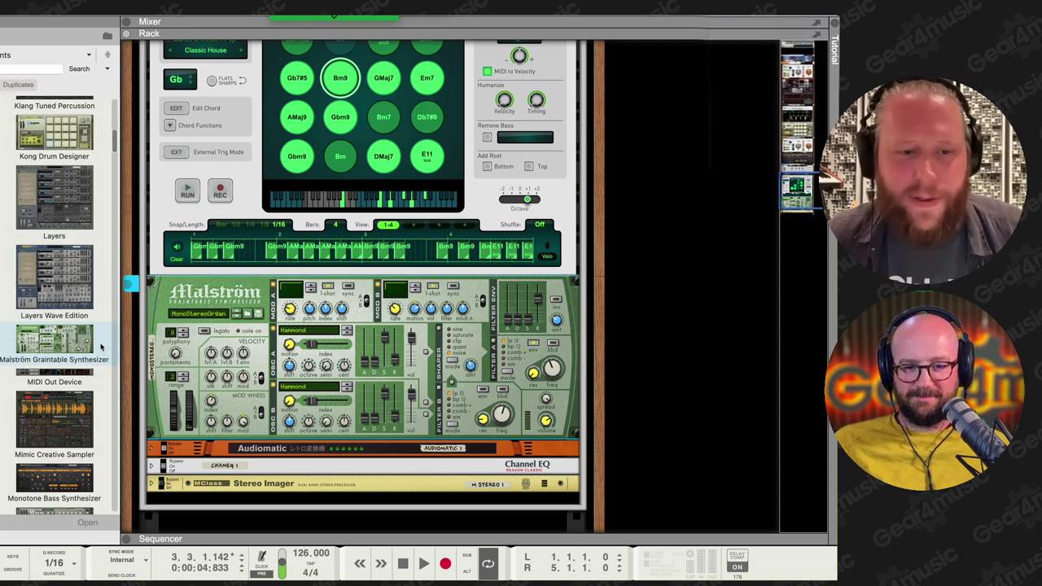
drag(54, 354, 228, 381)
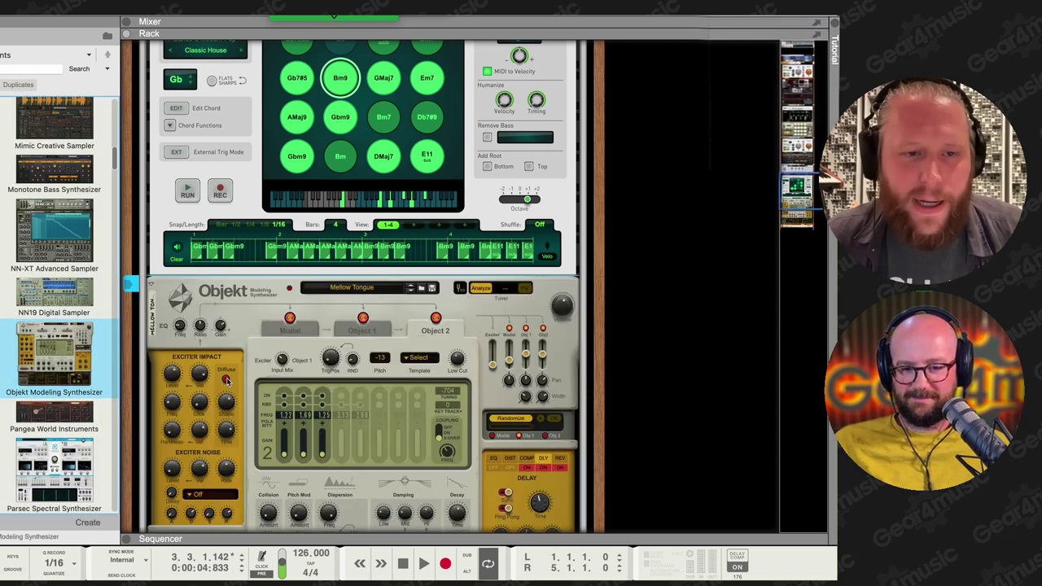
- Load the Hang Drum 1.repatch patch into Objekt and play the Combinator's chord sequence to audition it
click(421, 288)
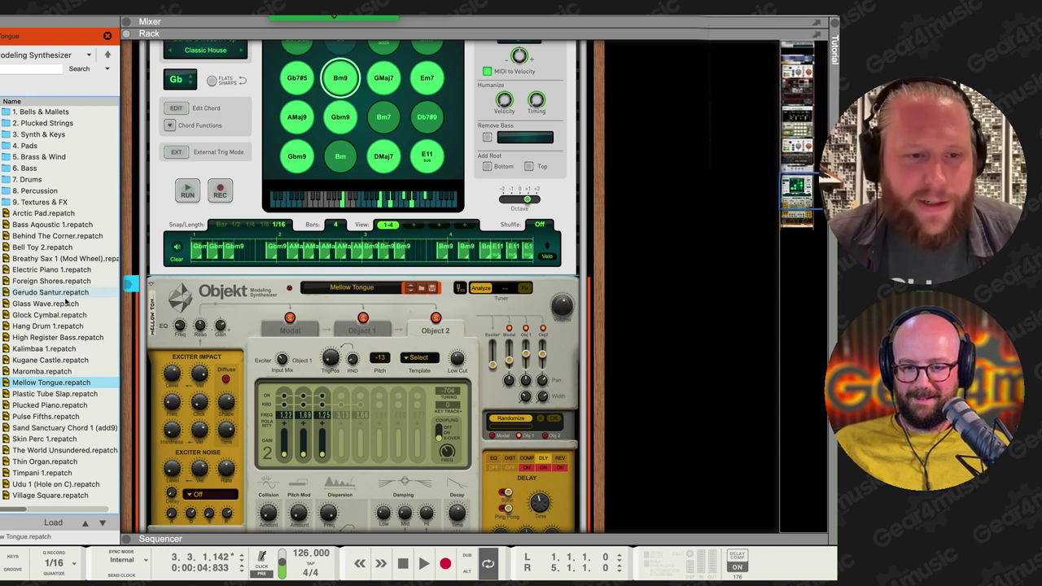
drag(77, 326, 102, 339)
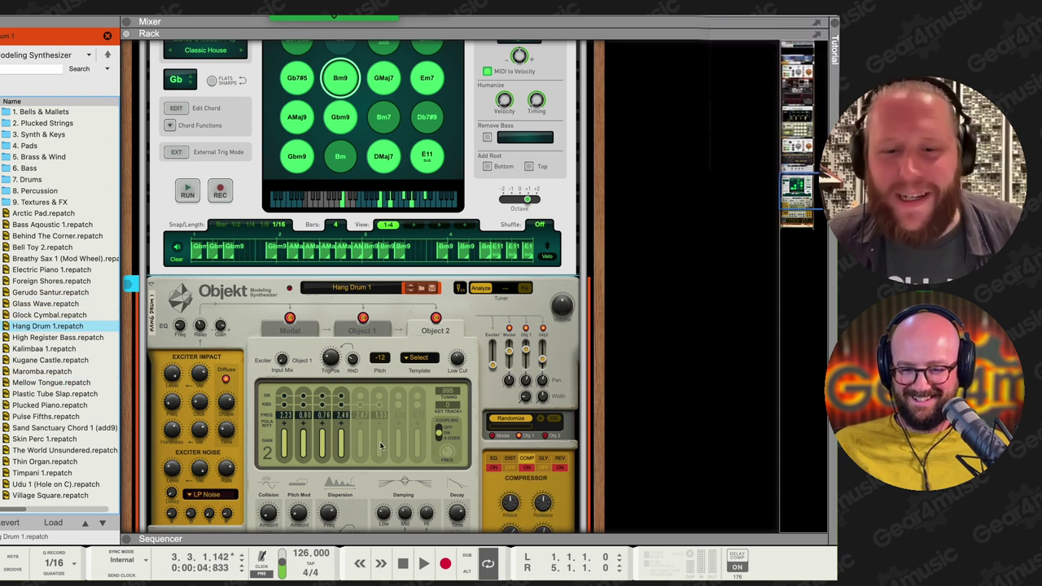
click(423, 564)
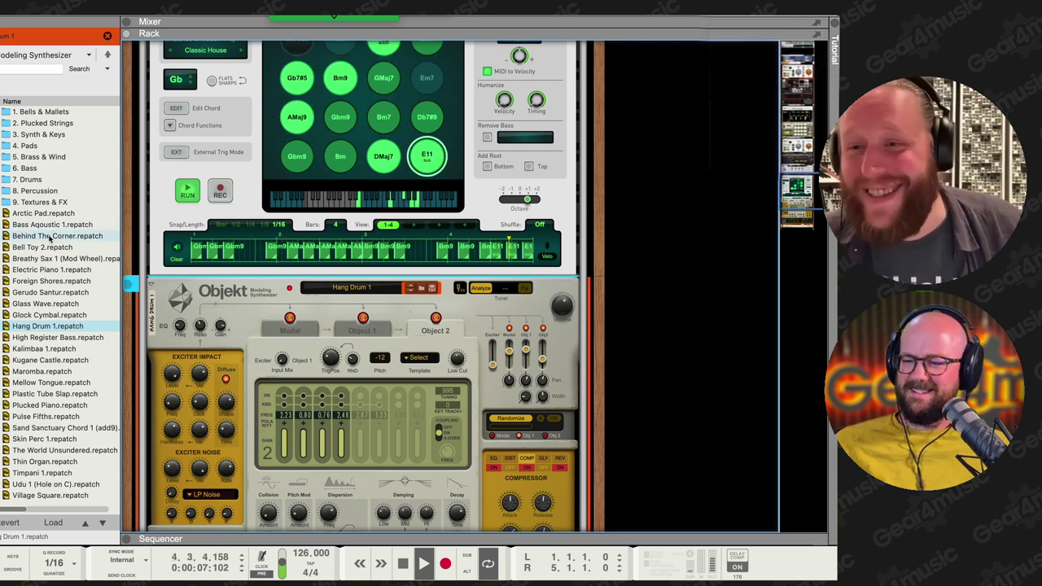
key(space)
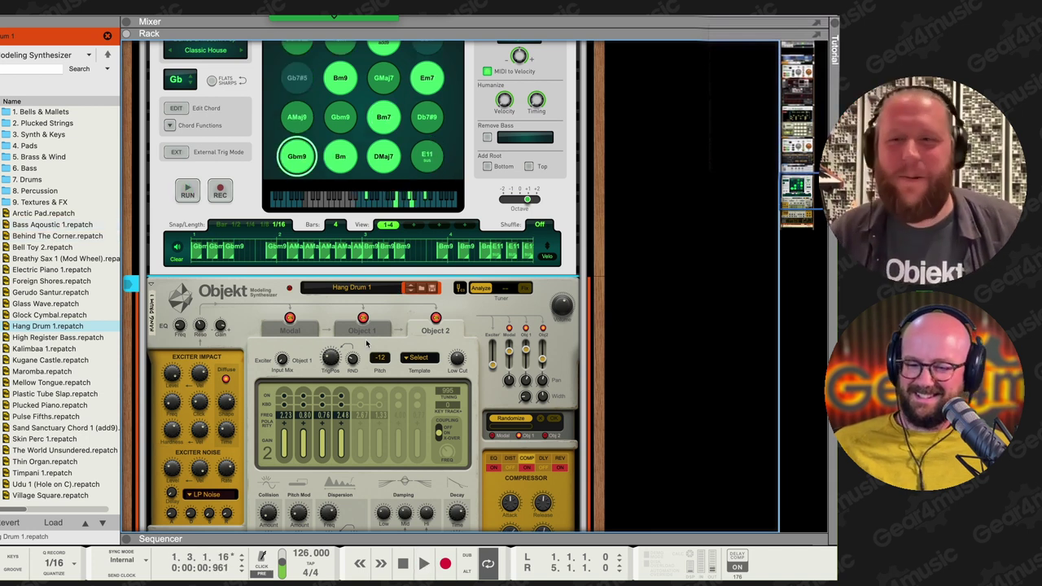
- Hide the devices inside the Classic EDM House Combinator, and briefly view the sequencer's track list before collapsing the sequencer again
scroll(366, 349, up, 3)
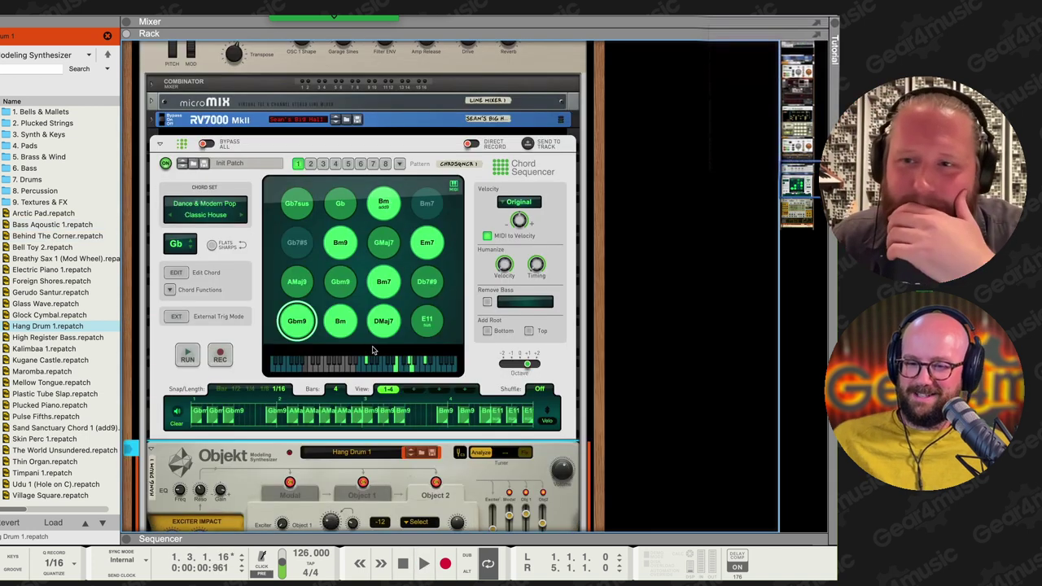
scroll(376, 350, up, 1)
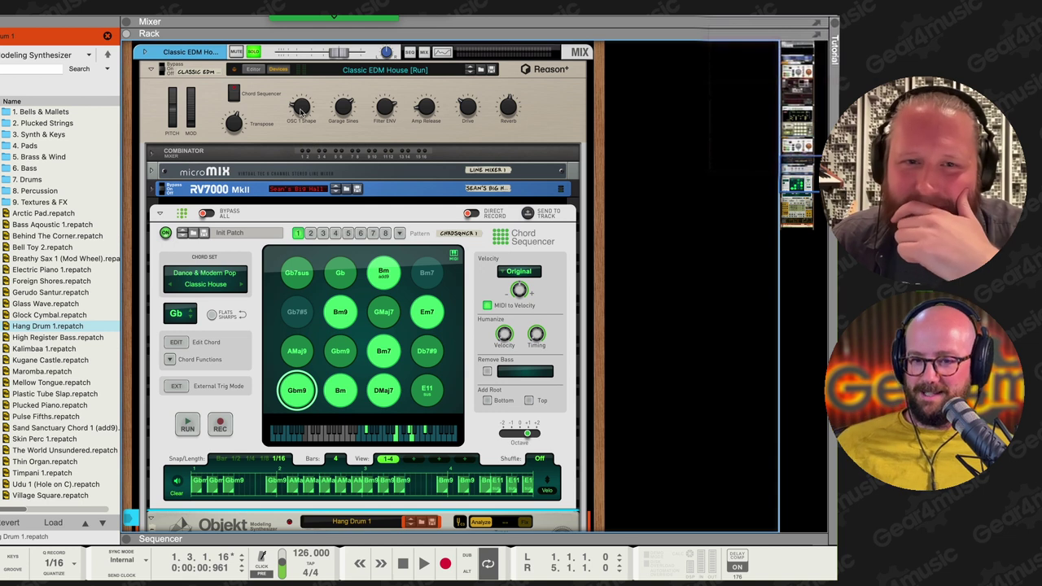
click(278, 69)
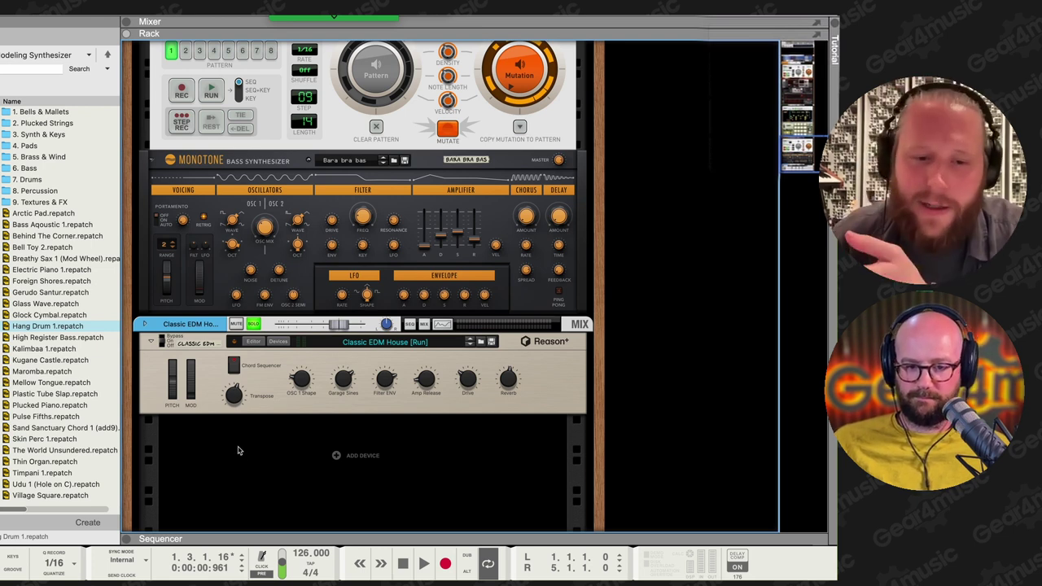
click(230, 539)
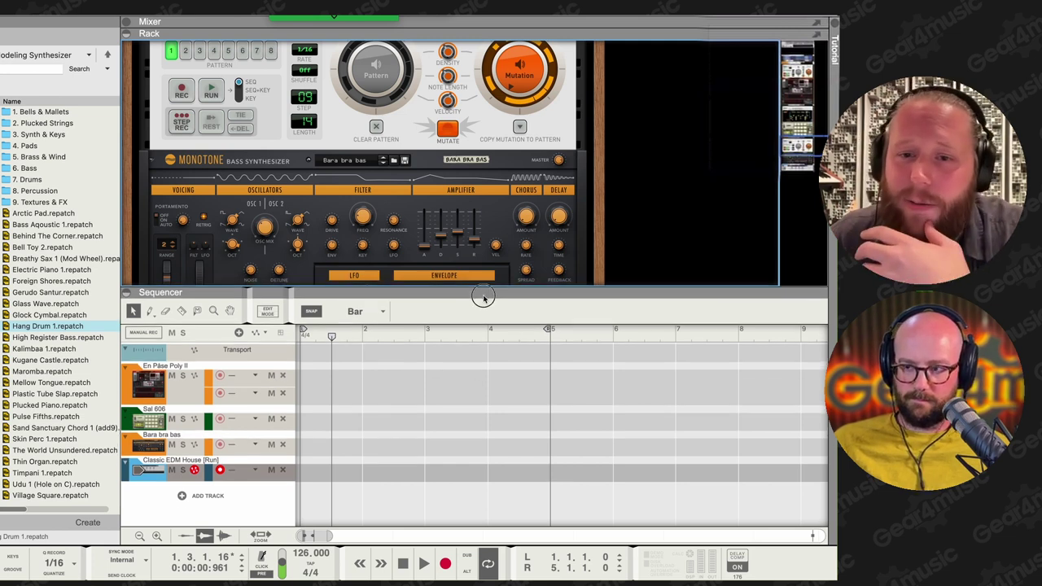
drag(484, 296, 488, 554)
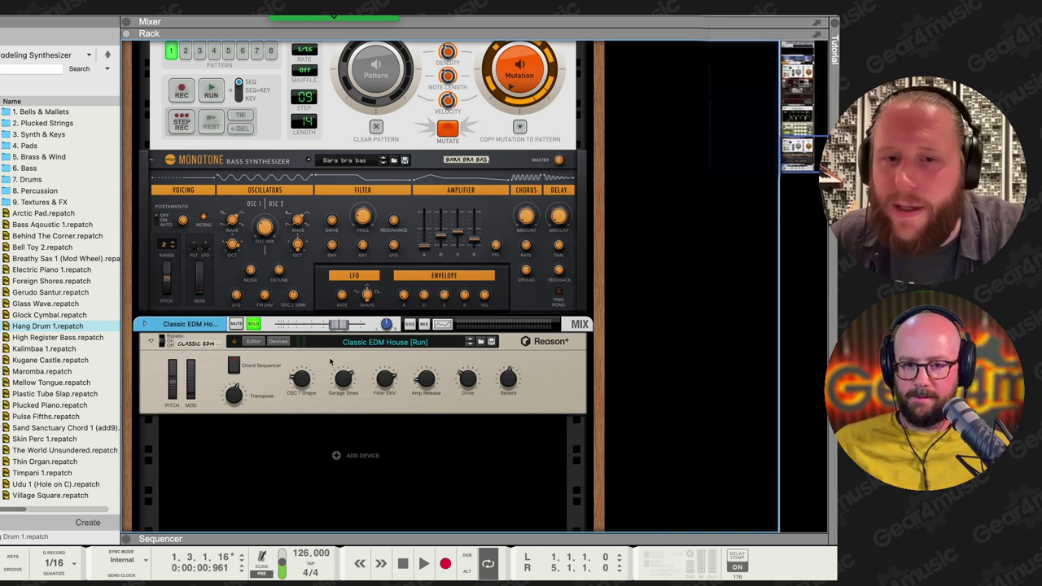
- Show the Combinator's inner devices to examine the Chord Sequencer's front and rear, and hide them again before returning to the standalone Europa
click(277, 341)
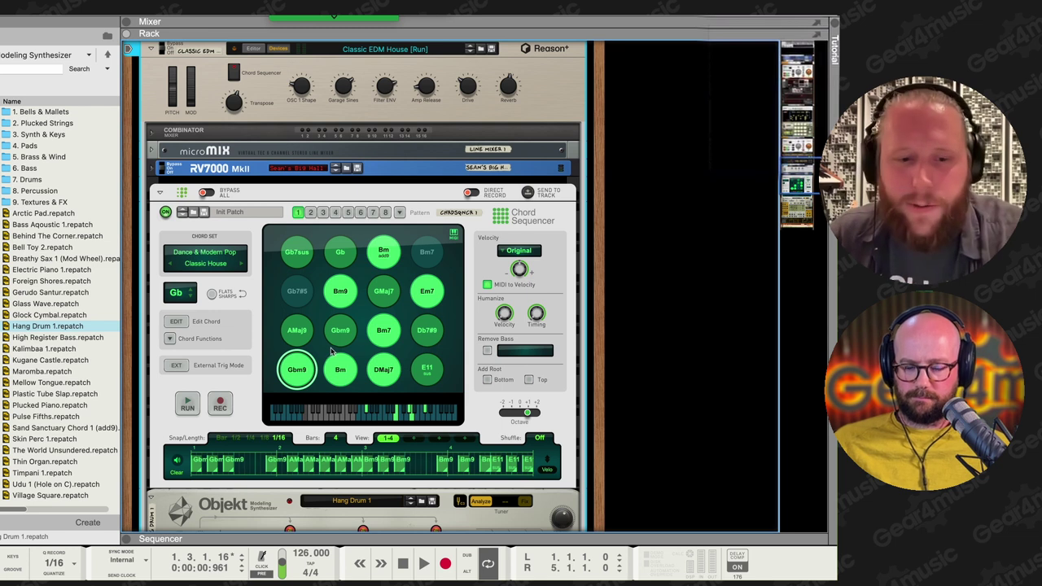
key(Tab)
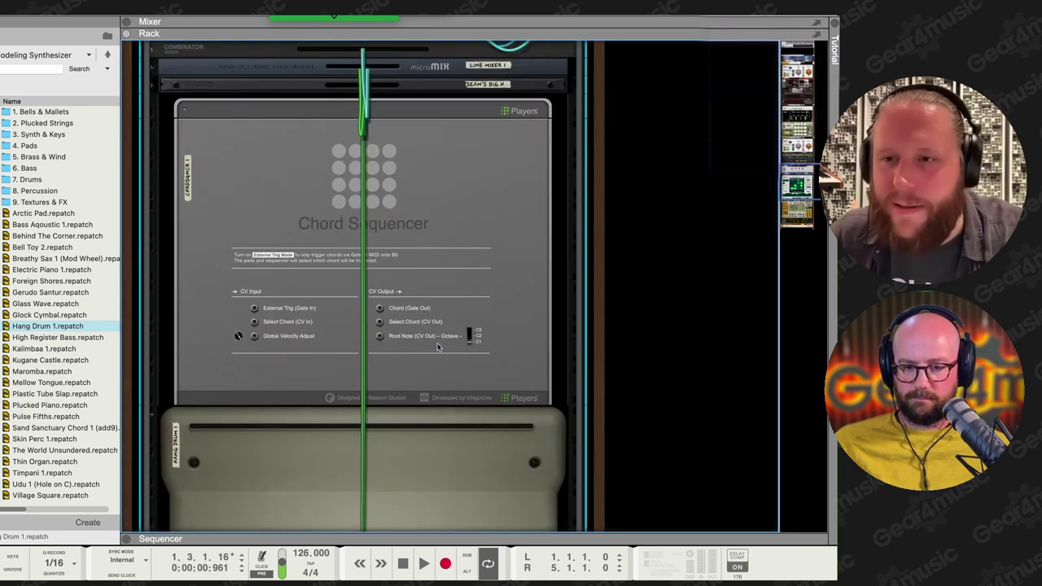
key(Tab)
scroll(366, 285, up, 3)
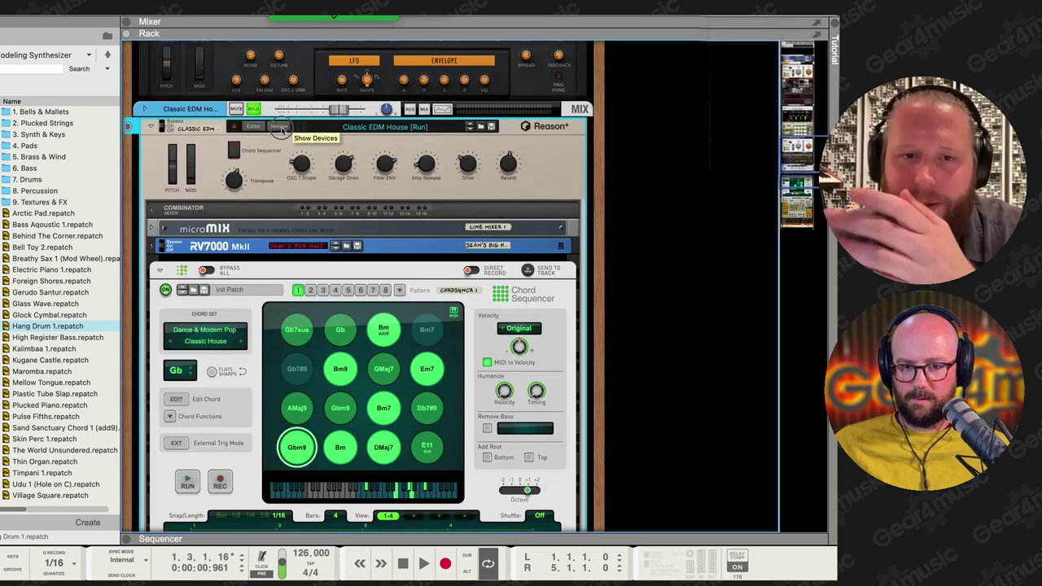
click(277, 131)
click(218, 499)
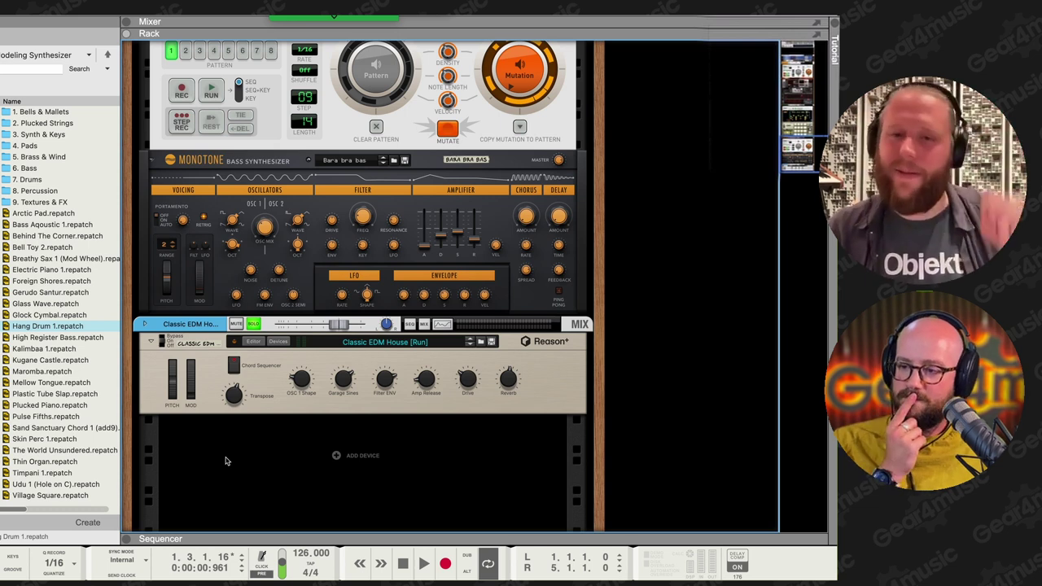
scroll(398, 456, up, 10)
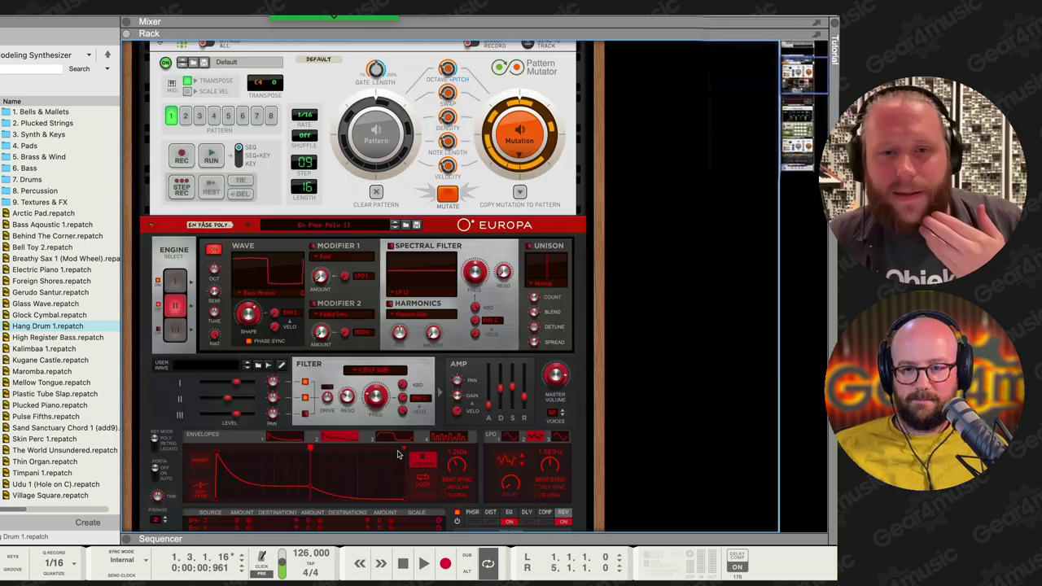